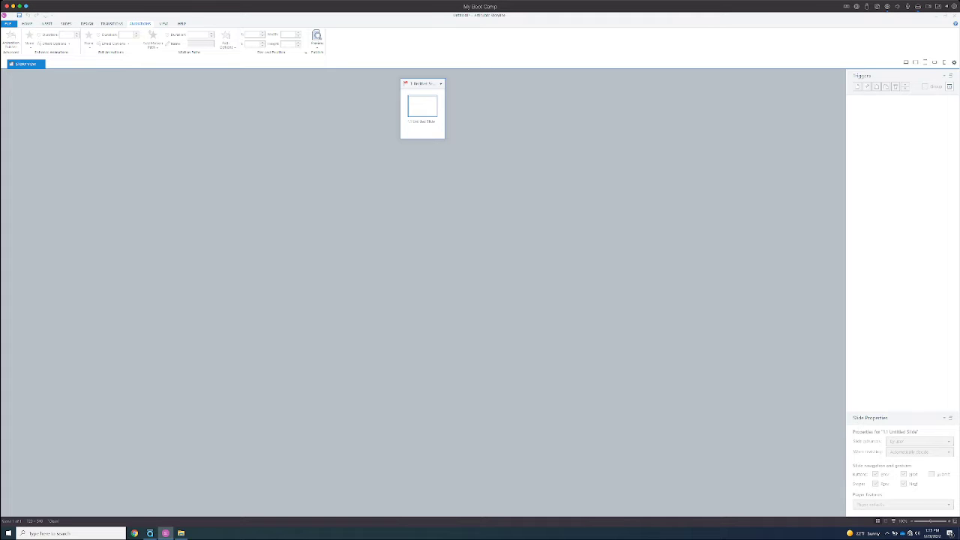
Step: Open the player properties from the story view and turn Menus & Controls off
scroll(423, 112, up, 6)
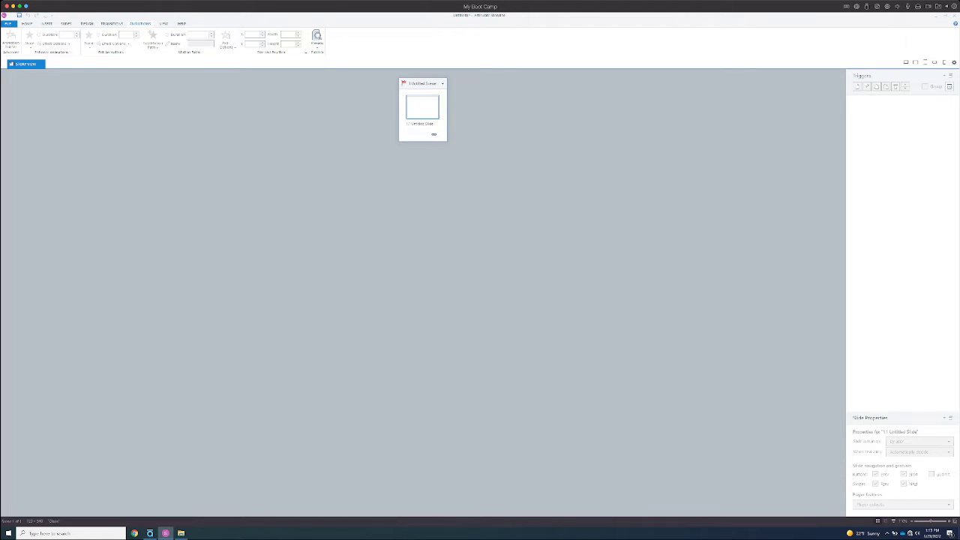
scroll(422, 120, up, 5)
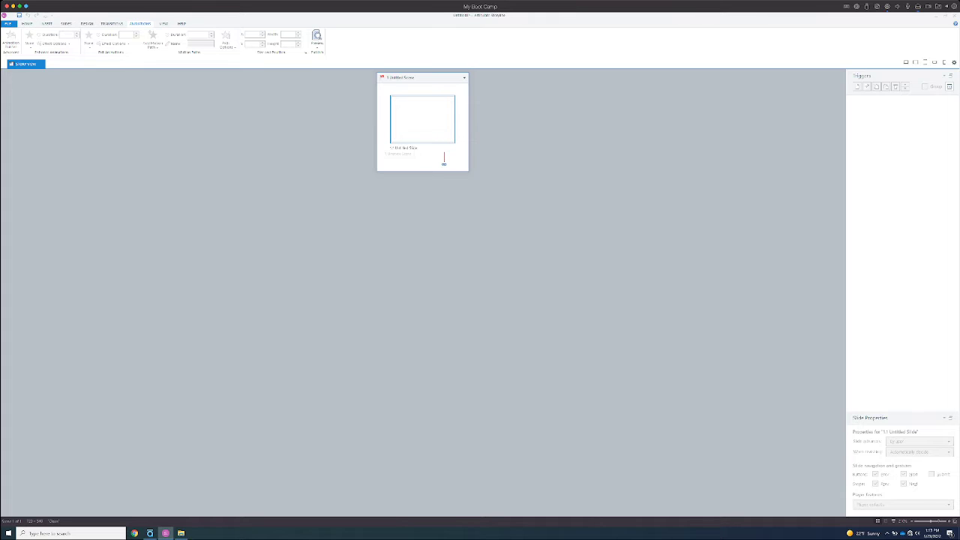
click(87, 24)
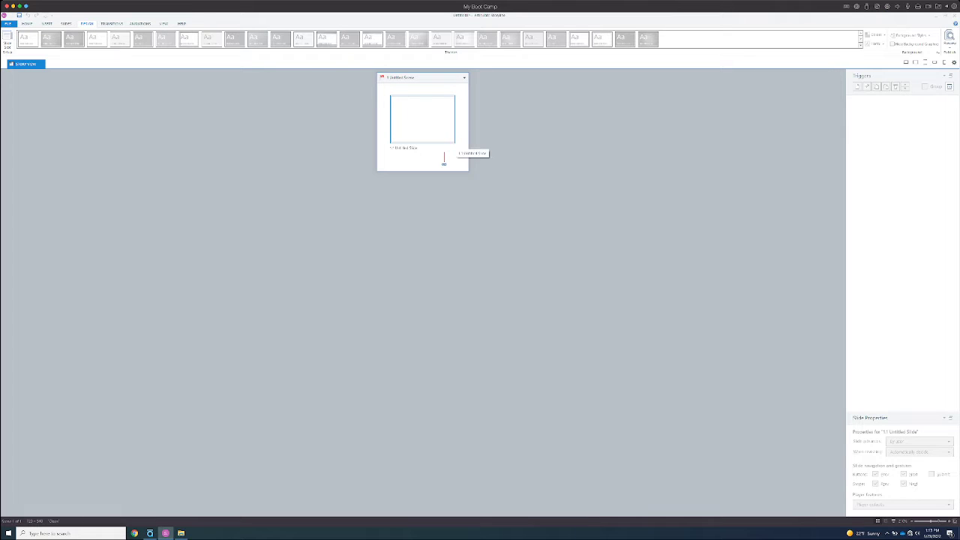
click(27, 24)
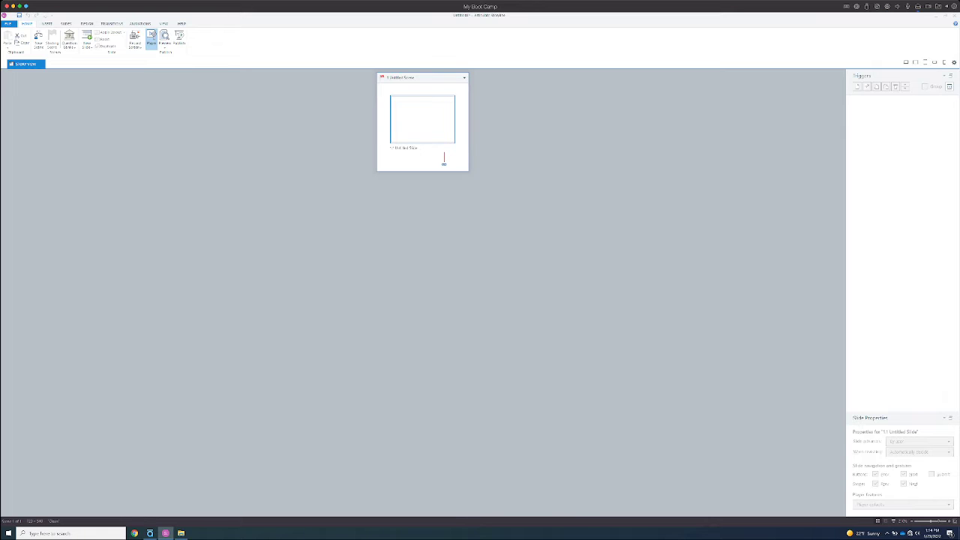
click(151, 37)
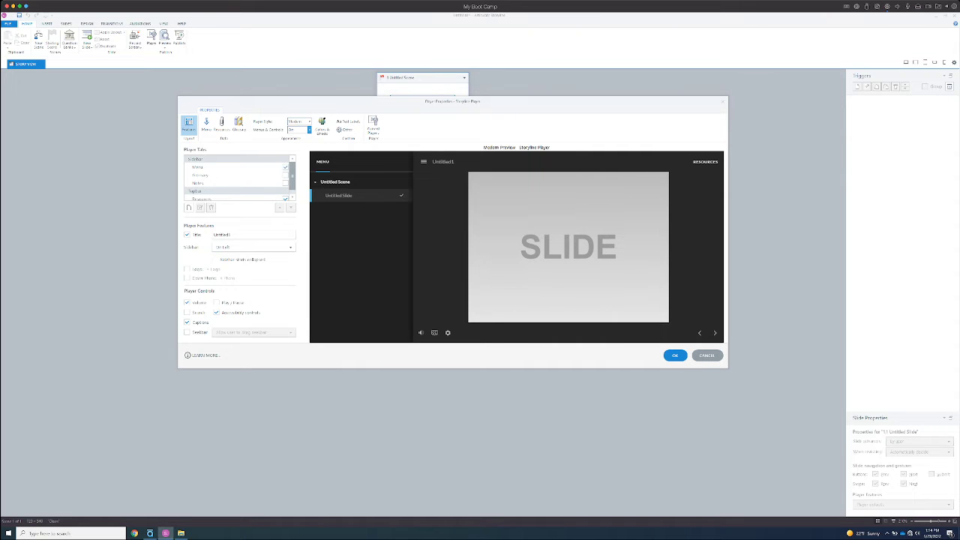
click(309, 129)
click(299, 148)
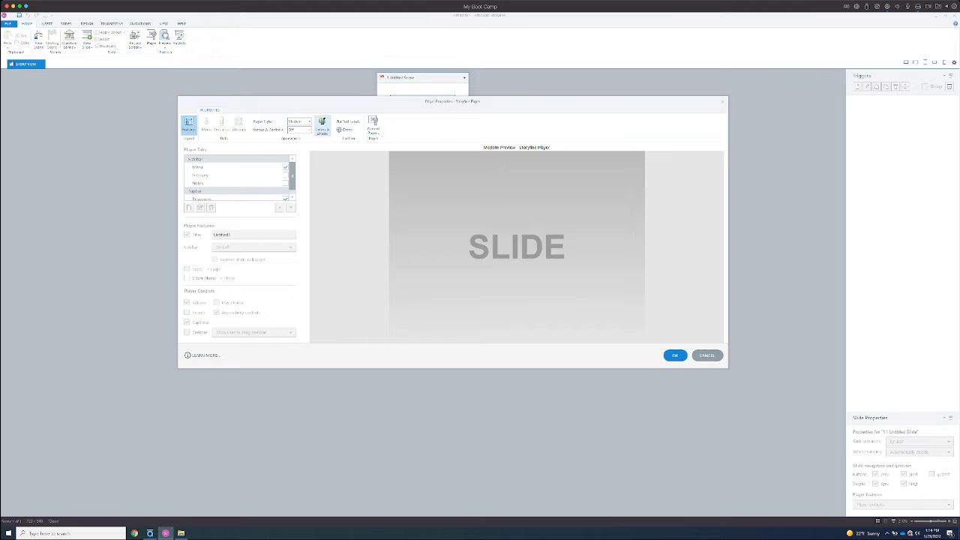
Step: Check the player's colors, effects and style options and save the player properties
click(321, 126)
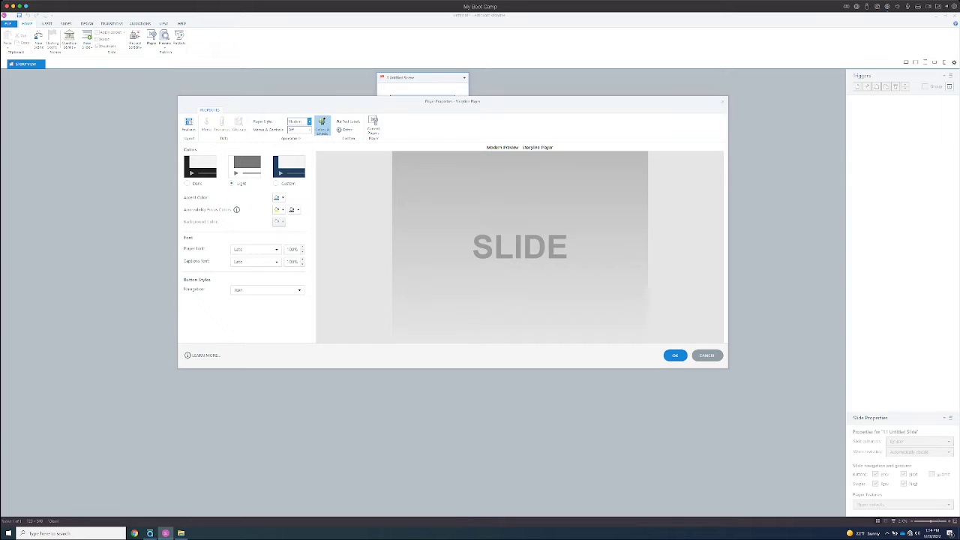
click(308, 122)
click(309, 122)
click(675, 356)
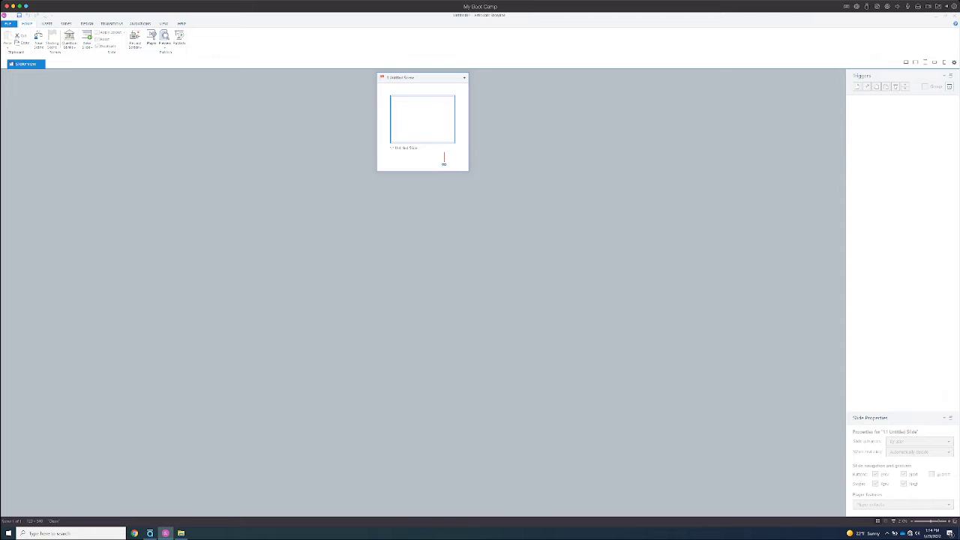
Step: Set a custom slide size 1080 px wide with the aspect ratio locked
click(87, 24)
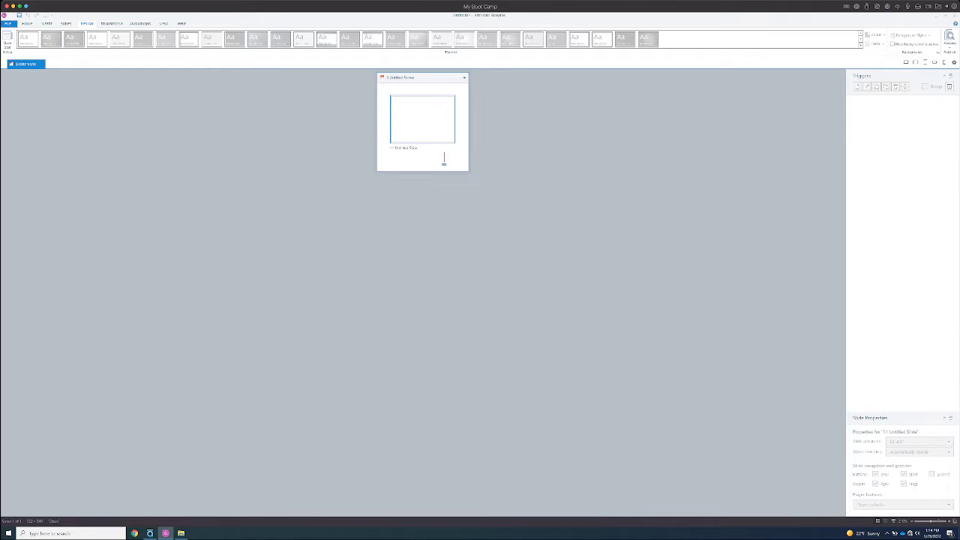
click(8, 41)
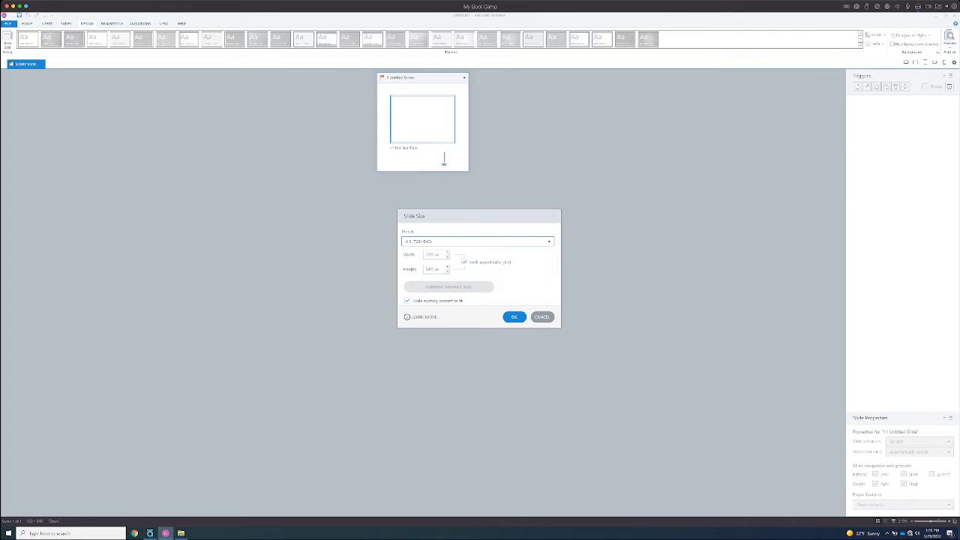
click(549, 241)
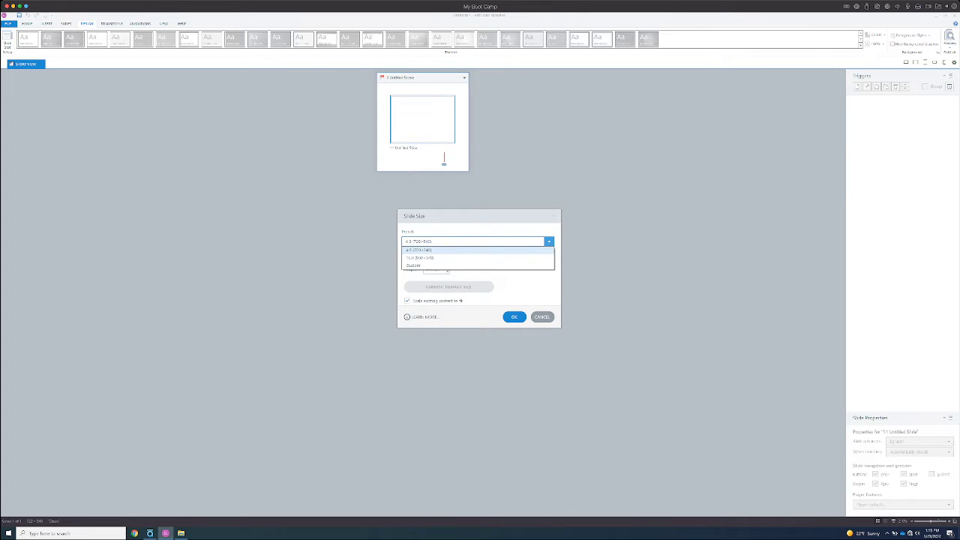
click(549, 241)
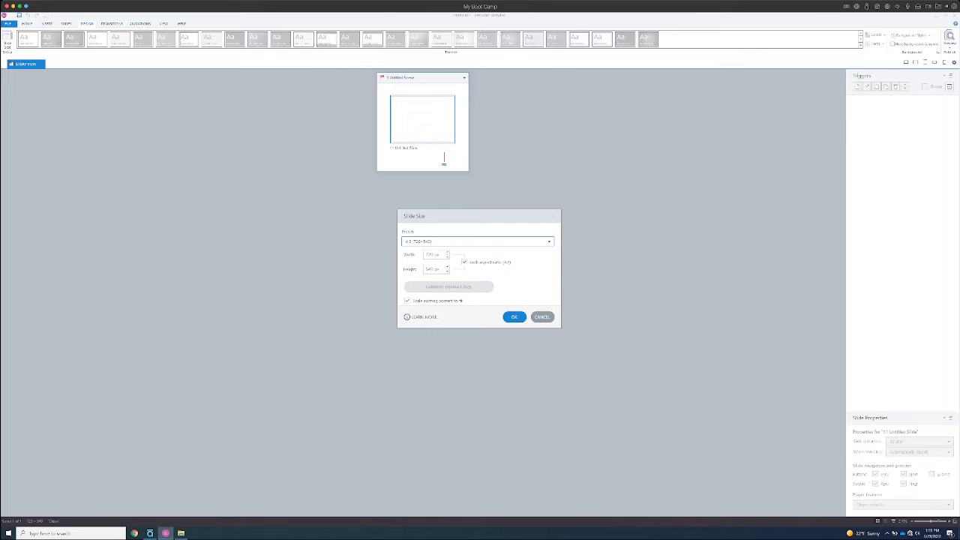
key(Tab)
text(1000)
key(Tab)
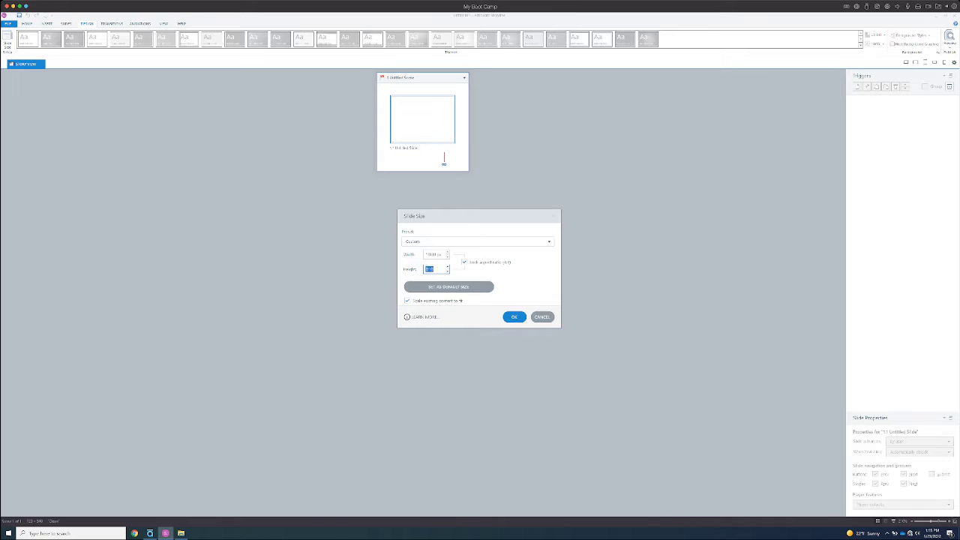
key(Tab)
key(Return)
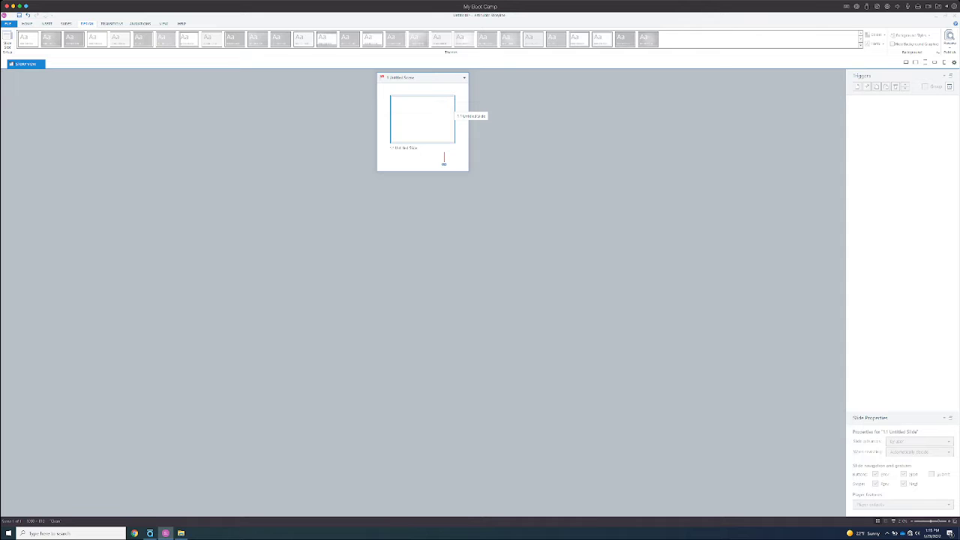
Step: Open the untitled slide and set a custom slide size of 1920 × 1080 px with the aspect ratio unlocked
double_click(422, 119)
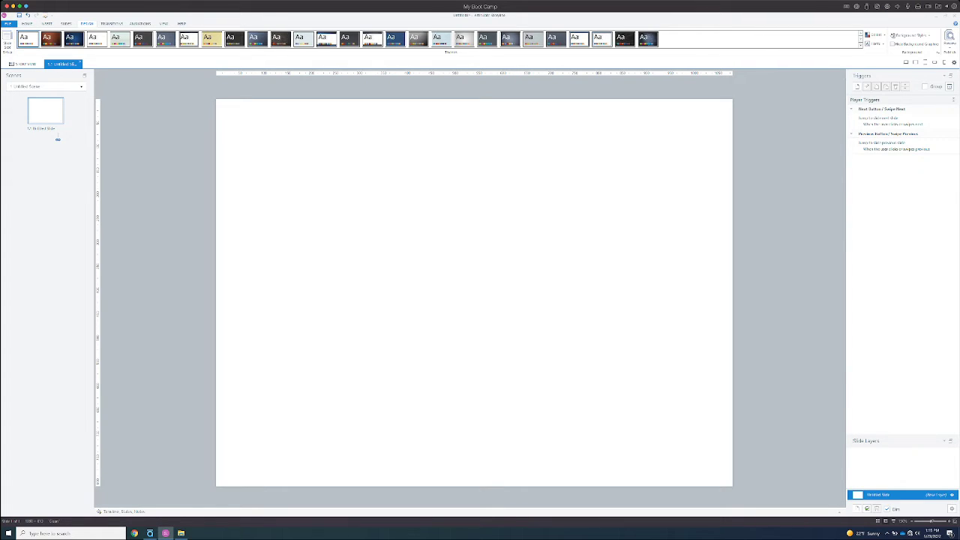
click(7, 40)
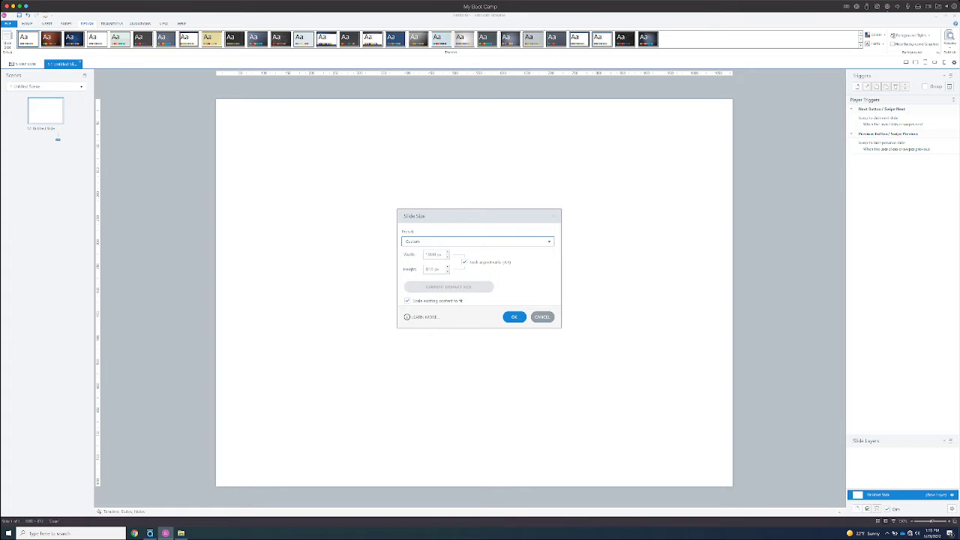
key(Tab)
text(1920)
key(Tab)
key(Tab)
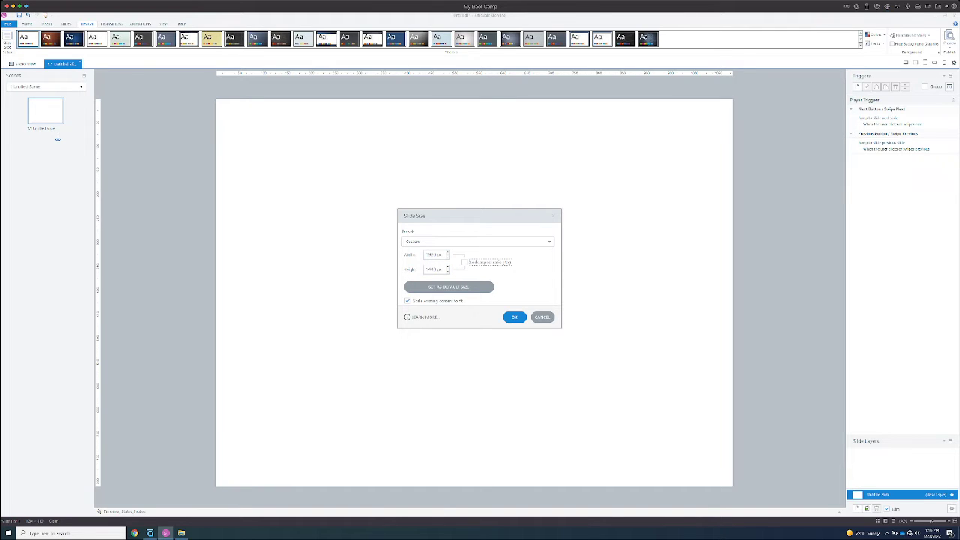
key(shift+Tab)
text(1080)
click(514, 318)
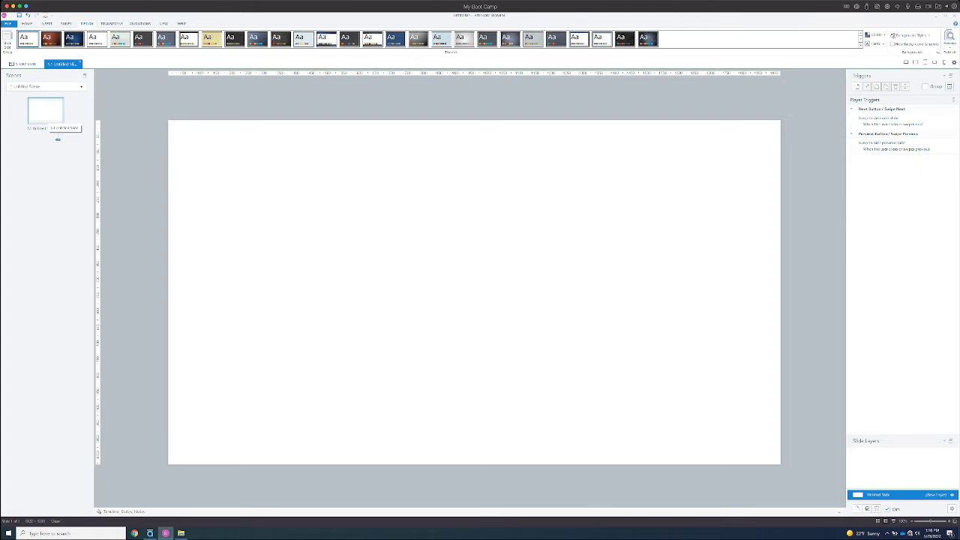
Step: Duplicate the blank slide twice so the scene contains three slides
right_click(46, 116)
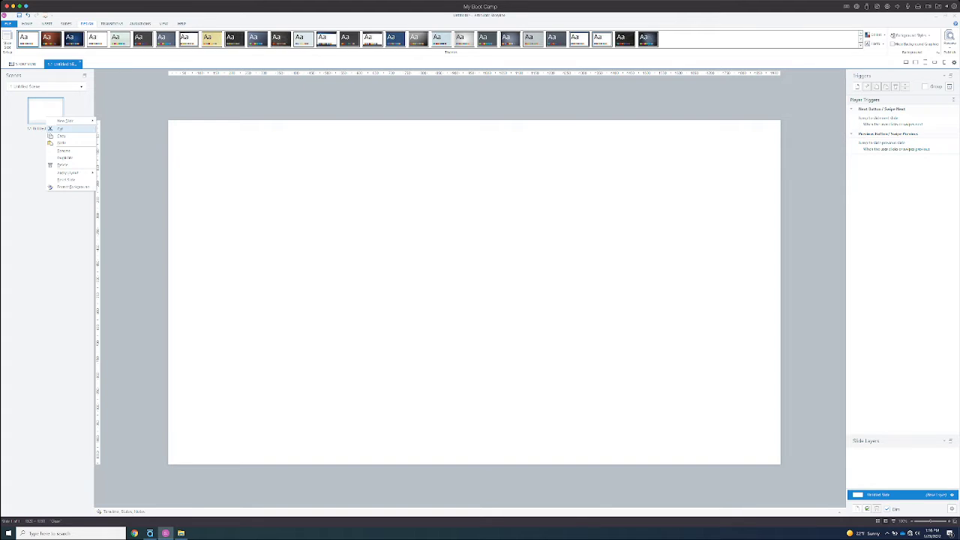
click(60, 158)
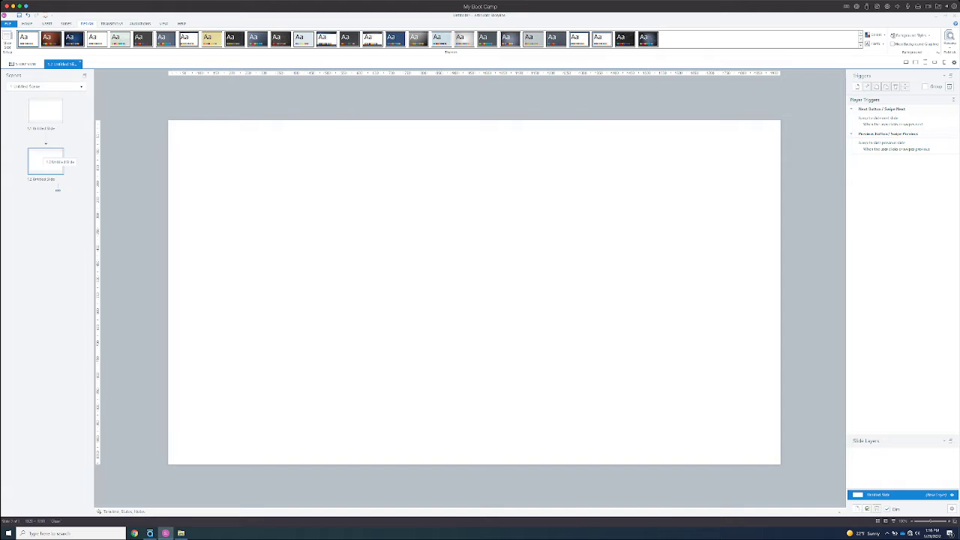
right_click(47, 169)
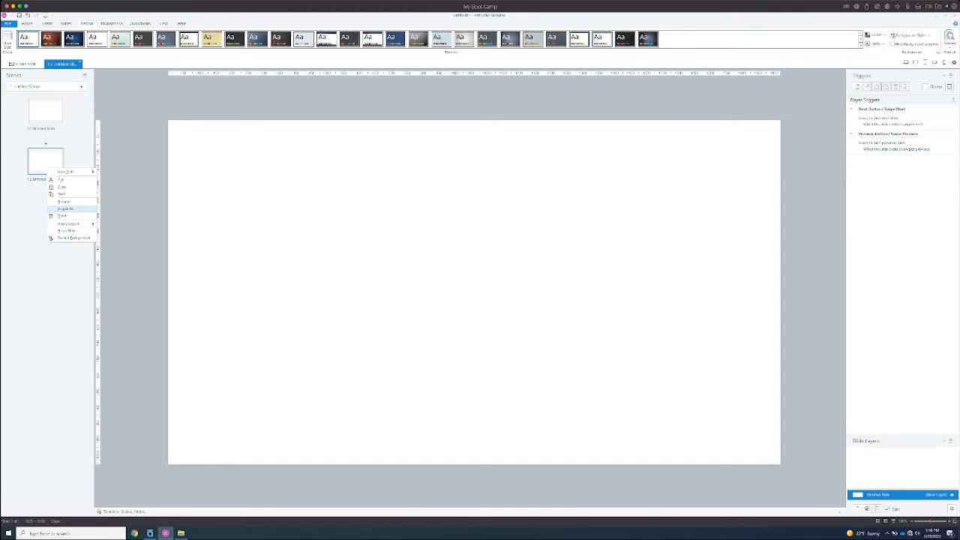
click(66, 207)
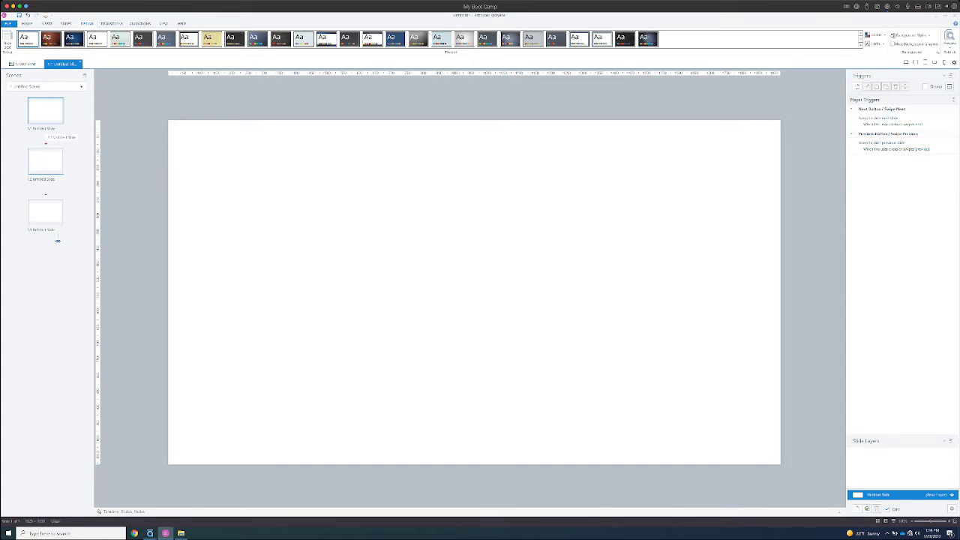
Step: Rename the first slide in the scene as "Intro slide"
right_click(46, 117)
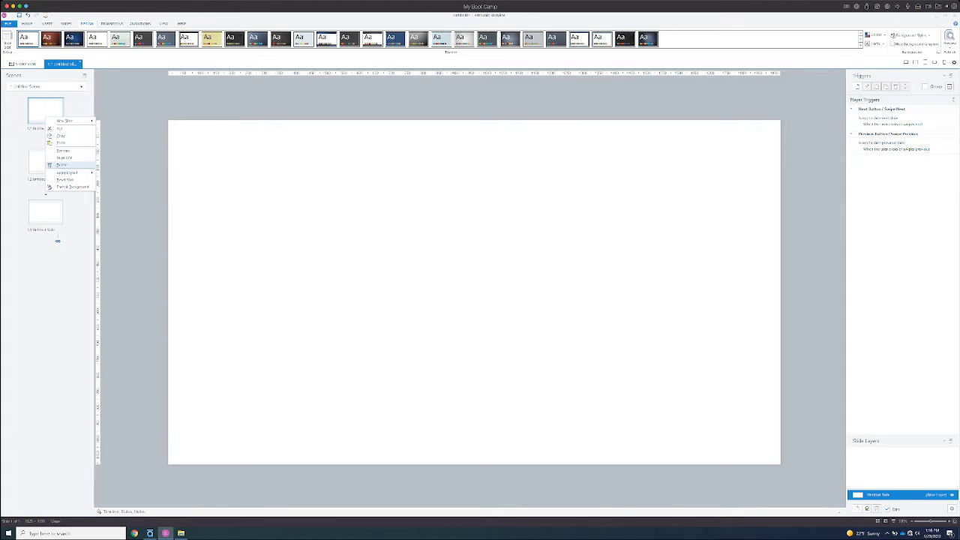
click(63, 151)
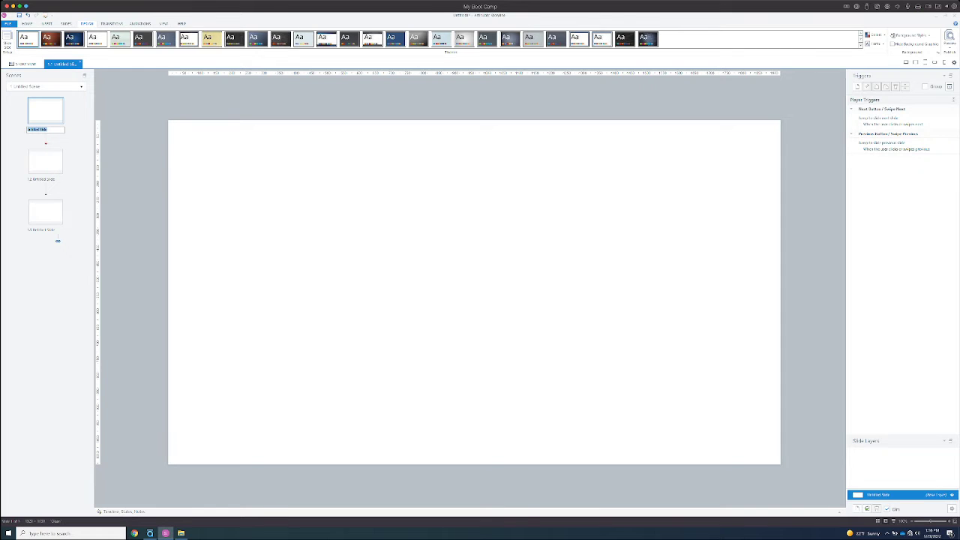
text(Intro slide)
key(Return)
right_click(56, 169)
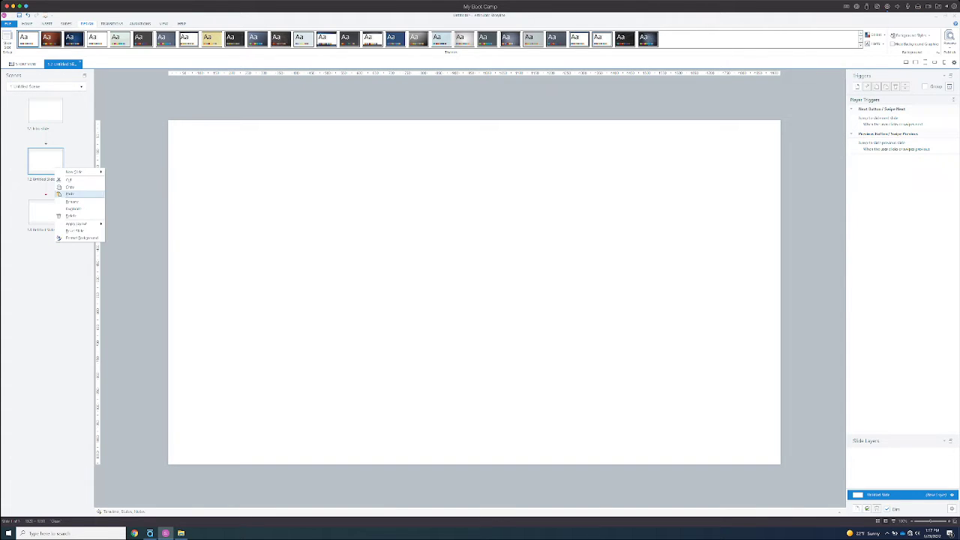
click(69, 194)
right_click(47, 211)
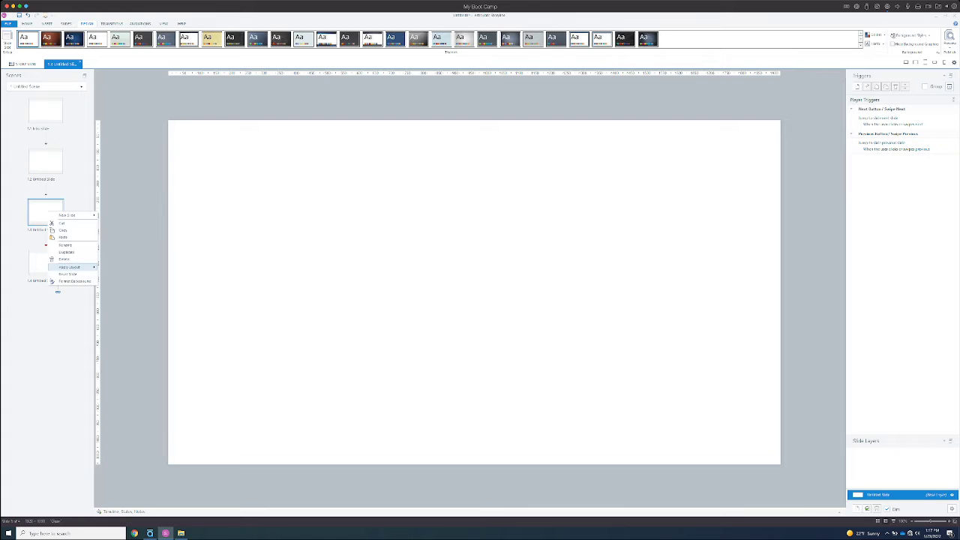
click(64, 258)
click(487, 292)
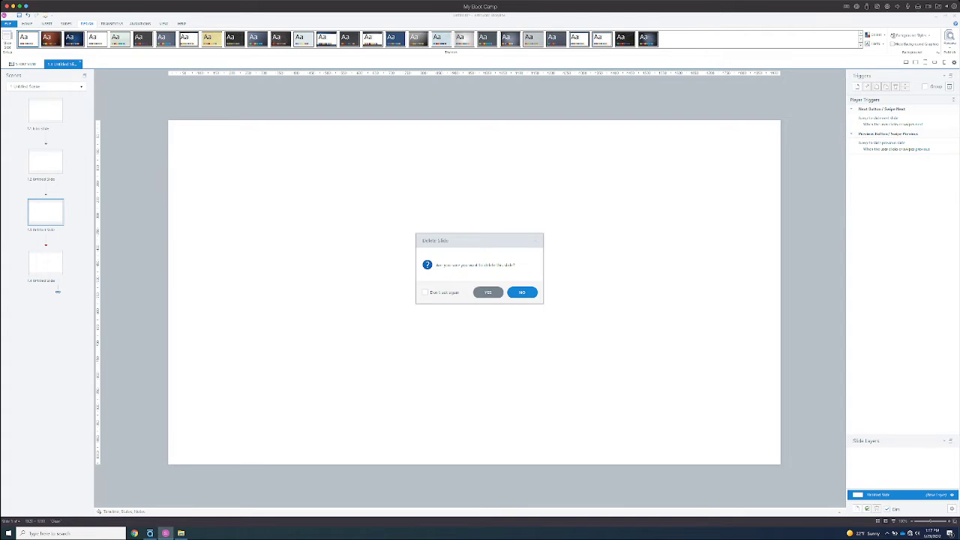
Step: Rename the second slide in the scene as "Quiz"
right_click(49, 164)
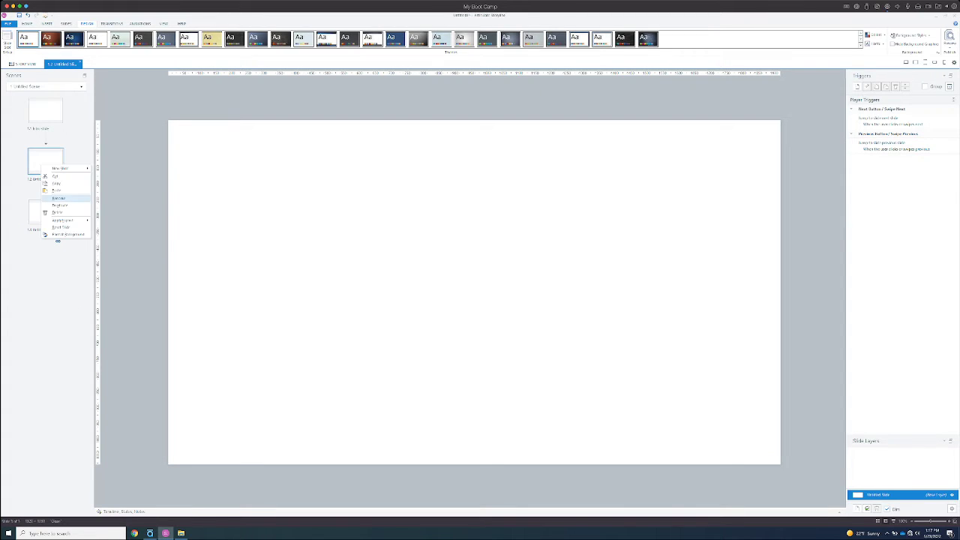
click(59, 199)
text(c)
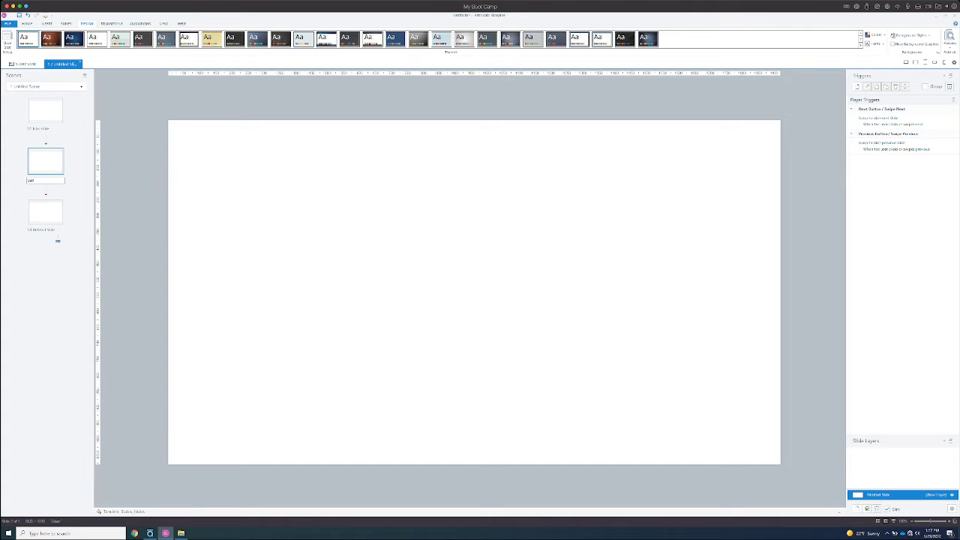
key(Return)
Step: Rename the third slide in the scene as "Completion"
right_click(54, 222)
click(72, 256)
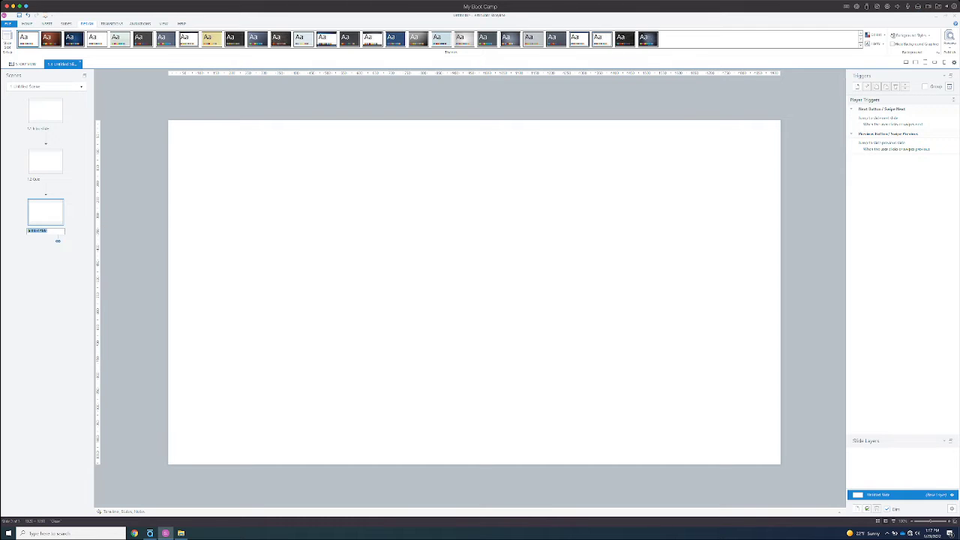
text(T)
key(Return)
Step: Add a trigger to the Completion slide that completes the course as Completed/Passed when the timeline starts on this slide
click(857, 86)
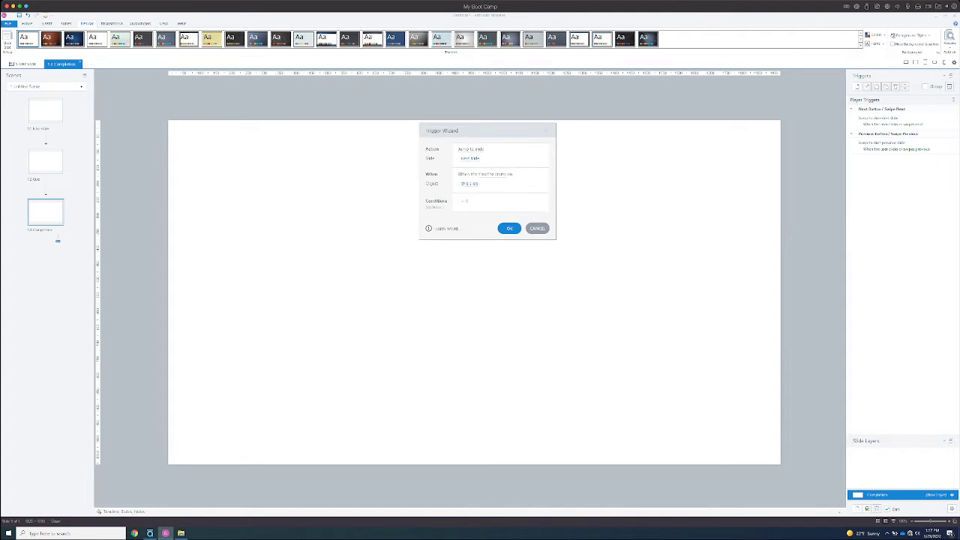
click(471, 150)
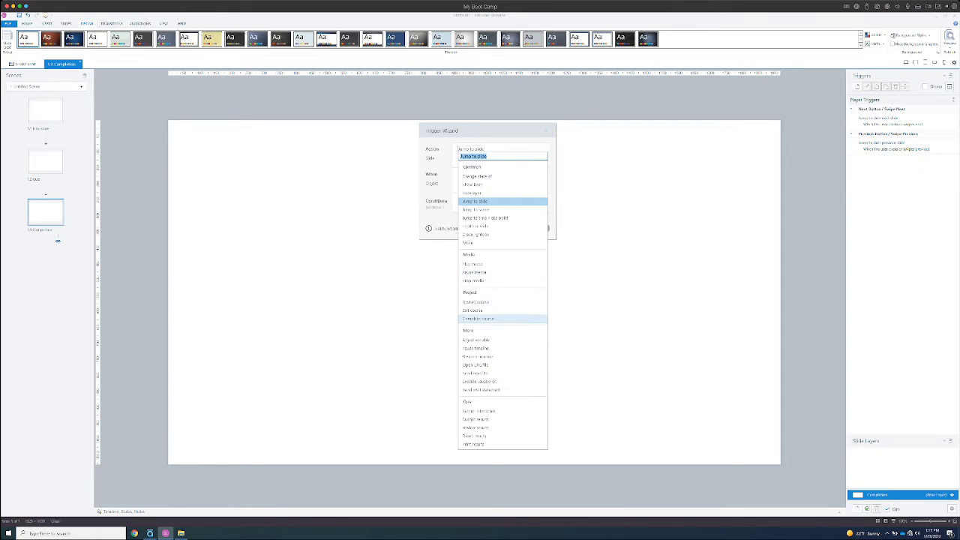
click(478, 319)
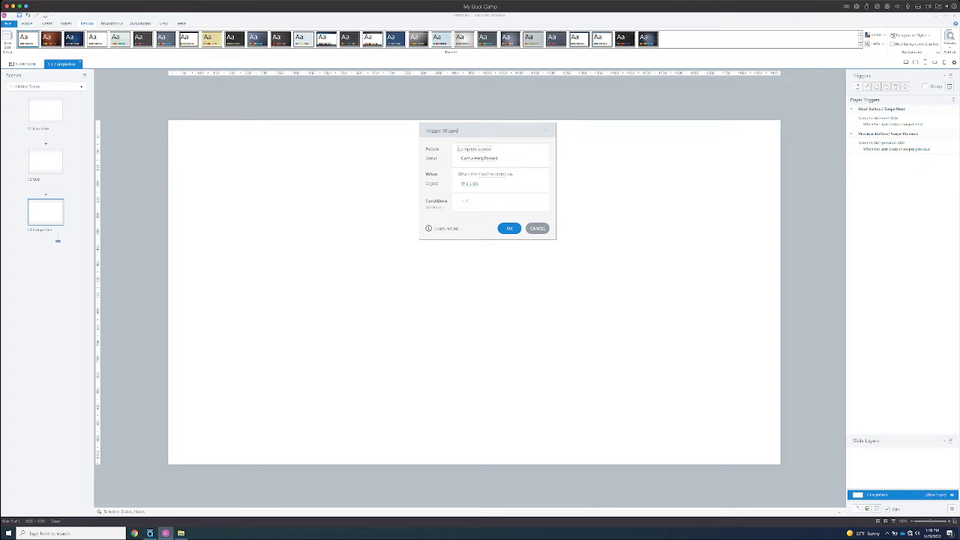
click(479, 158)
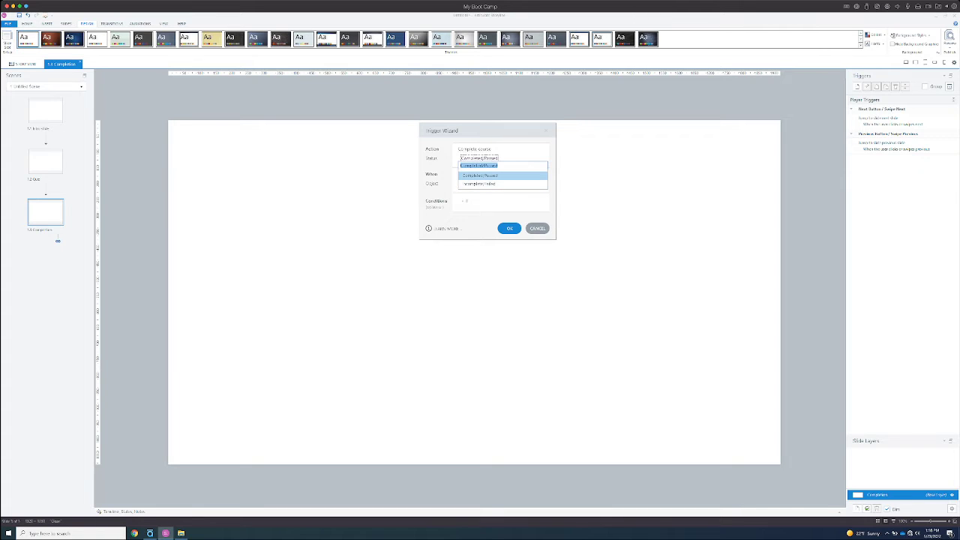
click(480, 175)
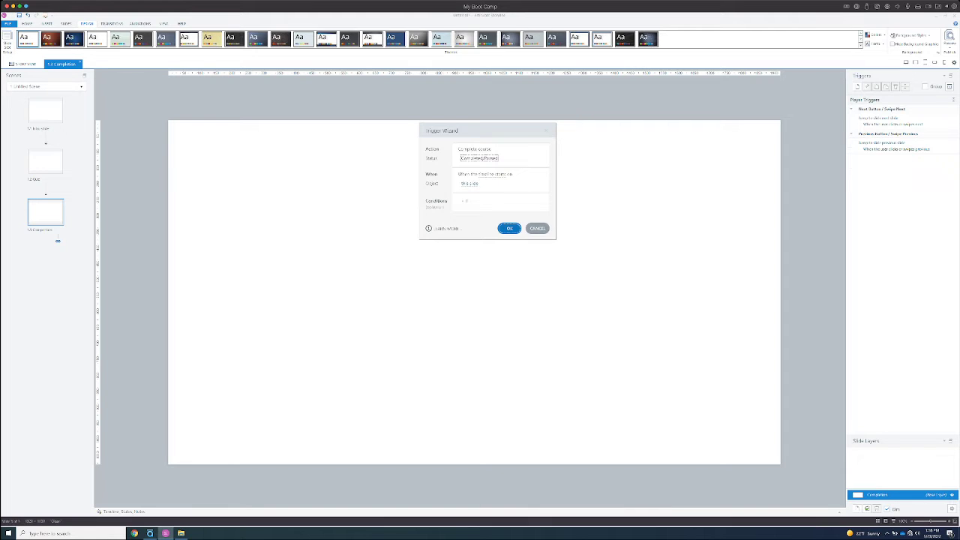
click(510, 228)
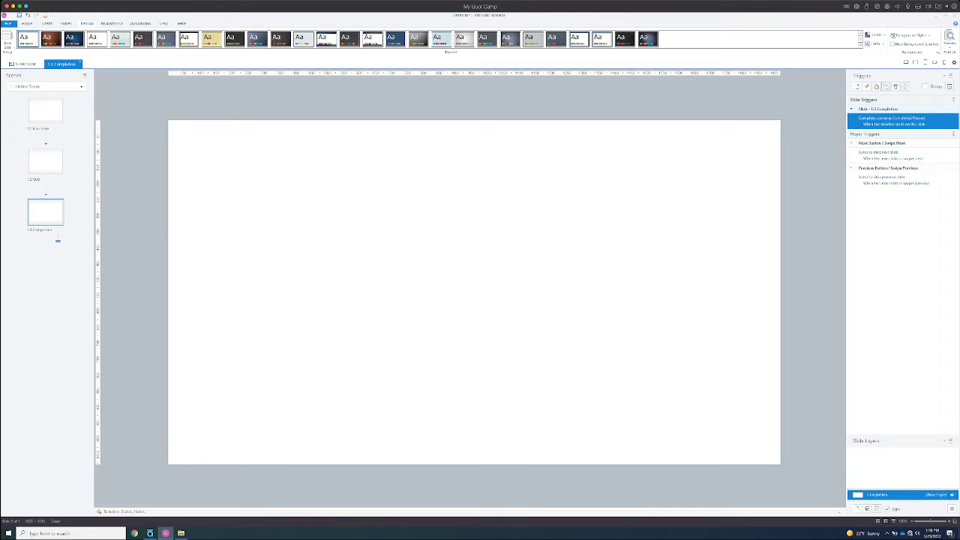
Step: Add a text box to the Intro slide reading "Read the following statements carefully."
click(27, 24)
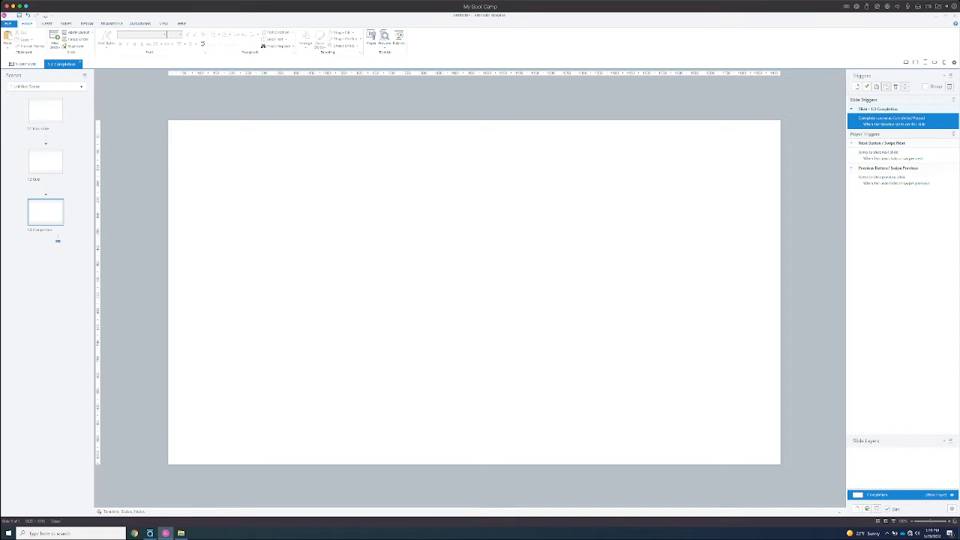
click(46, 112)
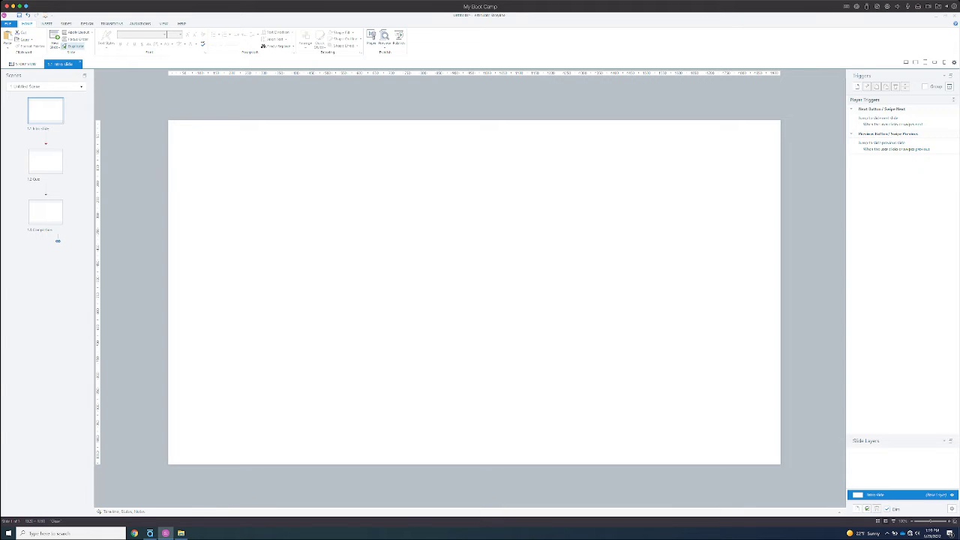
click(47, 23)
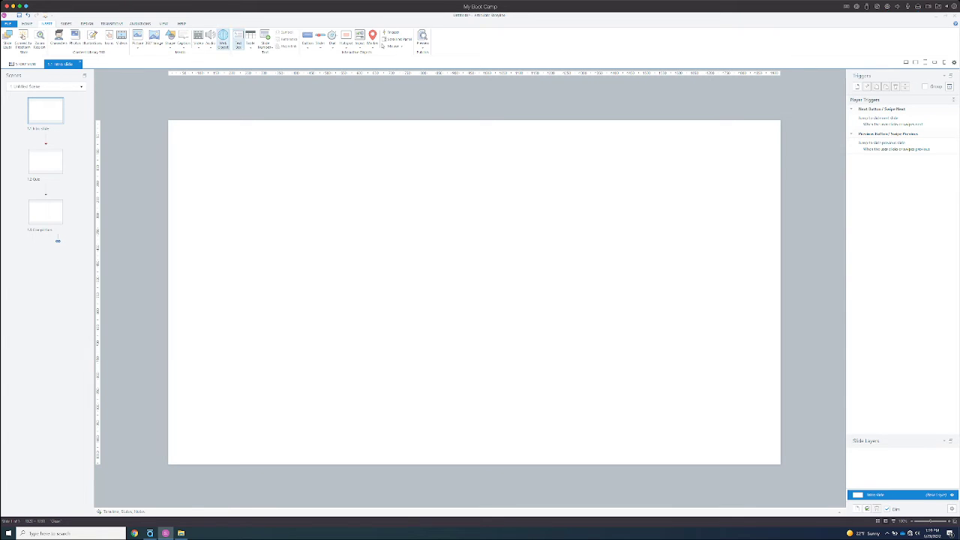
click(239, 41)
click(260, 192)
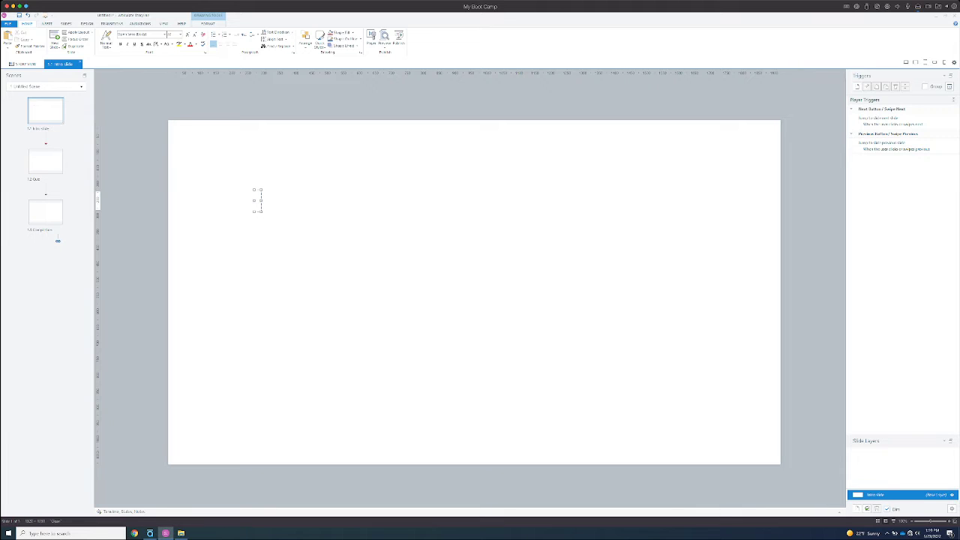
text(Read the folo)
key(BackSpace)
text(l)
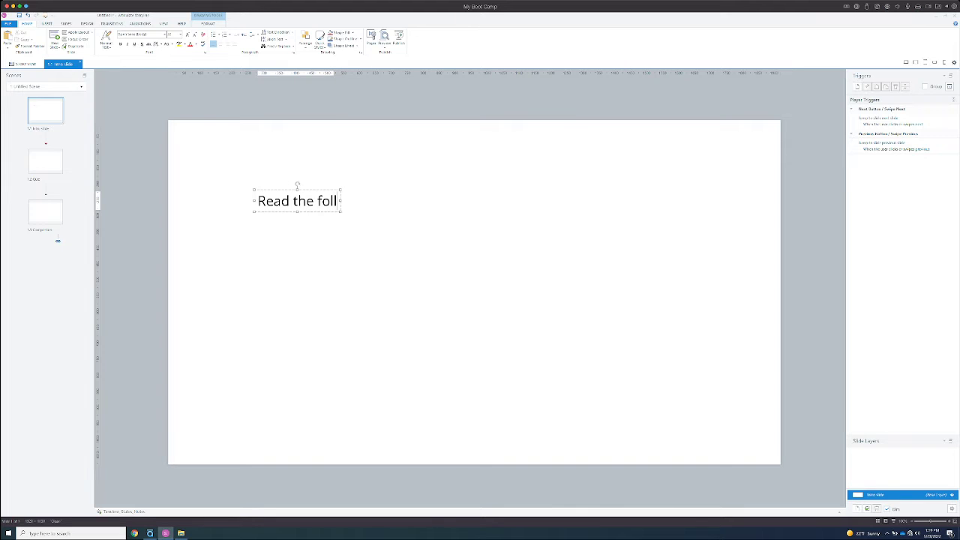
text(owing statements)
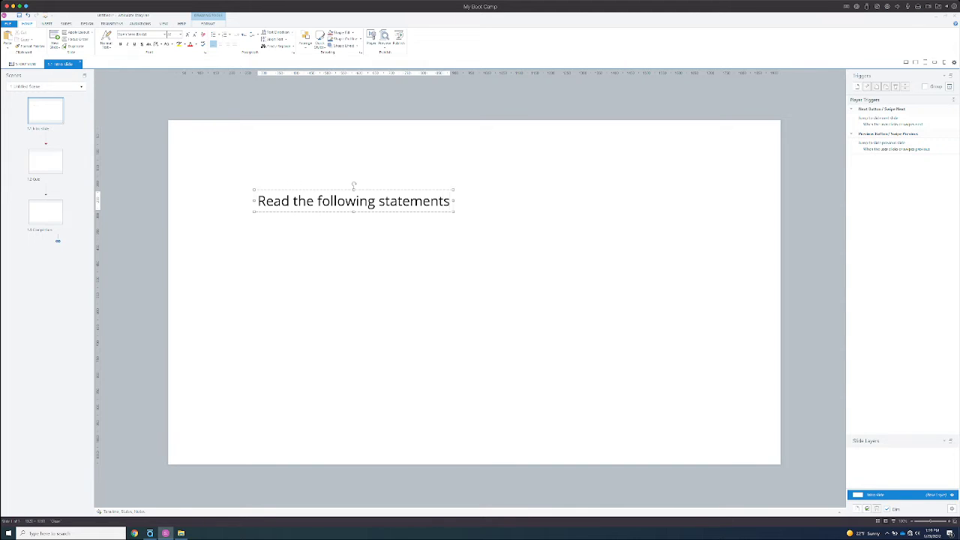
text( carefully. C)
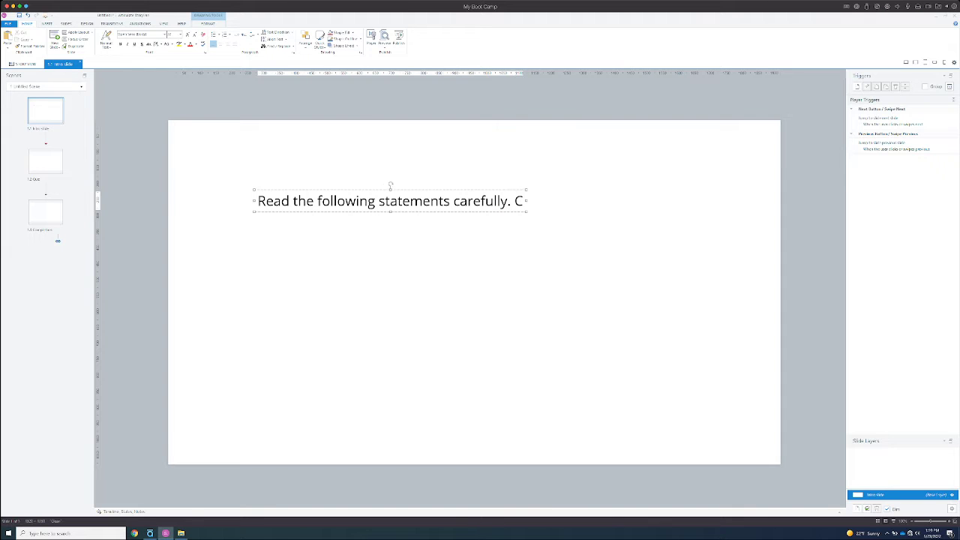
text(hoose)
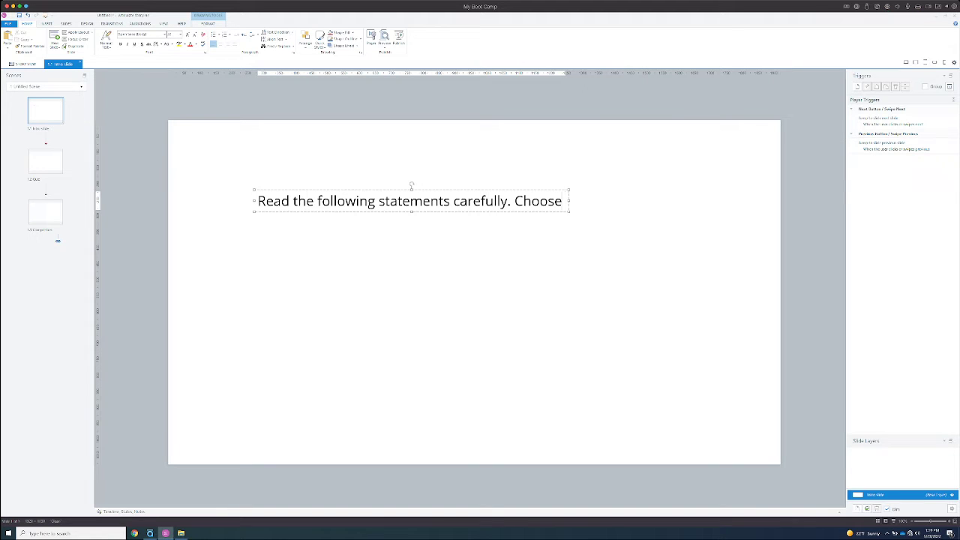
key(BackSpace)
key(BackSpace)
key(BackSpace)
key(BackSpace)
key(BackSpace)
key(BackSpace)
key(BackSpace)
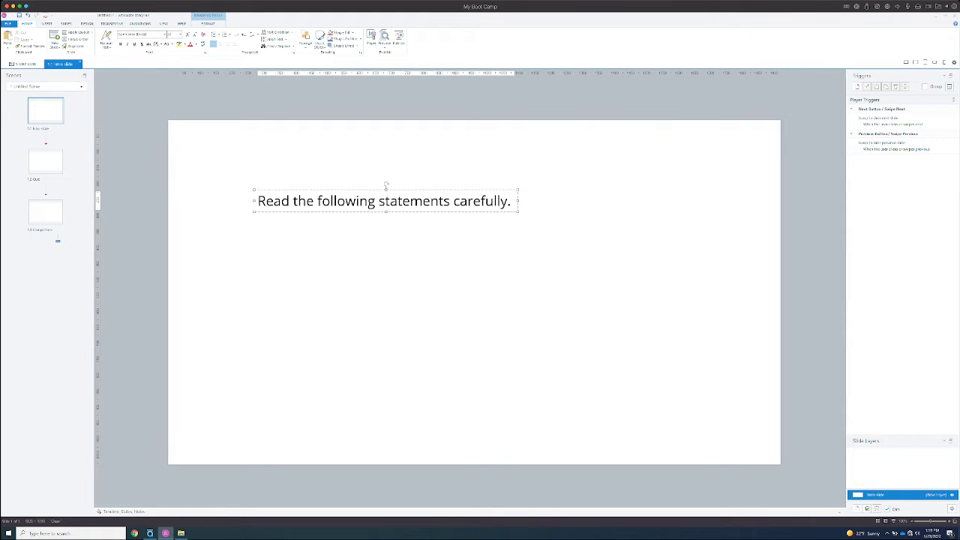
Step: Continue the instruction text with "Select if the statement would qualify as Out-of-Service"
text(Select if the statement is)
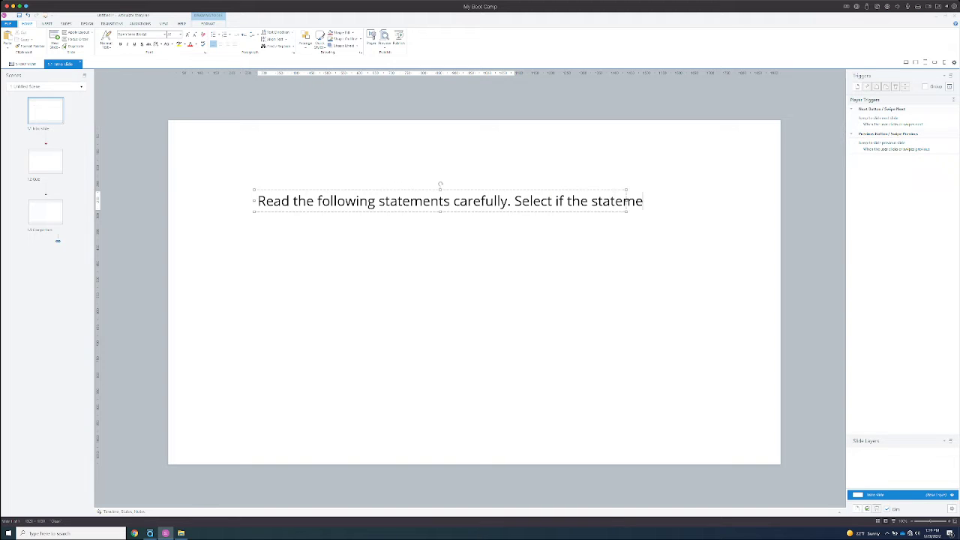
key(BackSpace)
key(BackSpace)
key(BackSpace)
key(BackSpace)
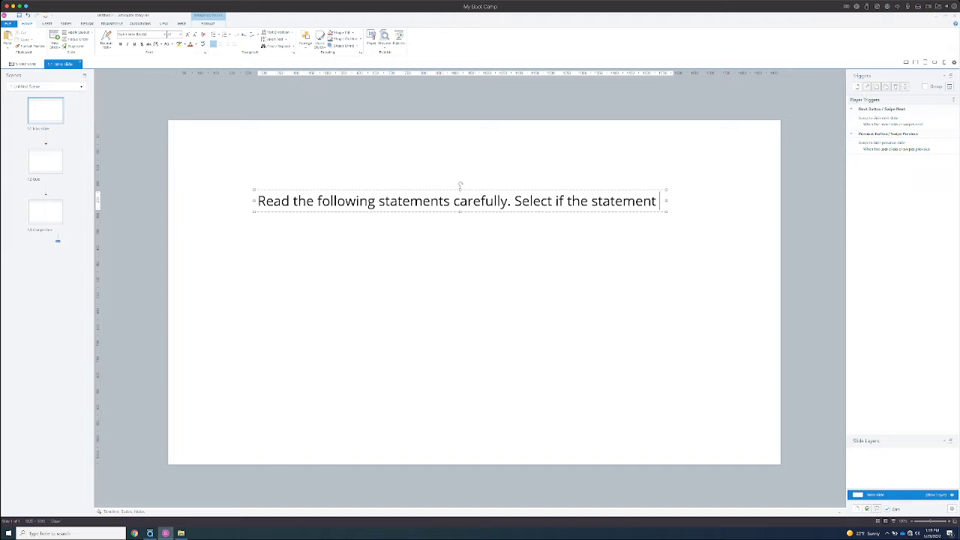
text(would qualifi)
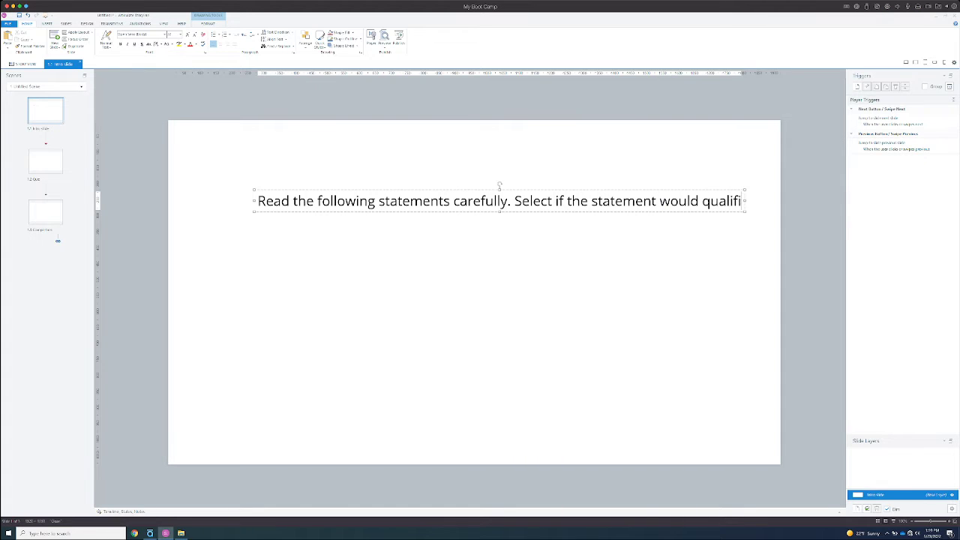
key(BackSpace)
text(y)
key(BackSpace)
text(y)
text(as Out of)
key(BackSpace)
key(BackSpace)
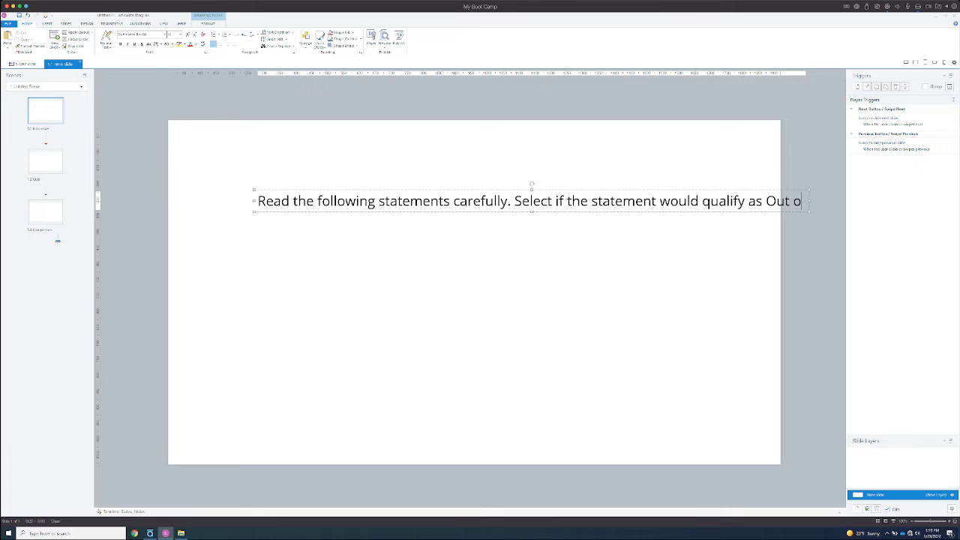
text(-of-)
text(Servic)
text(e)
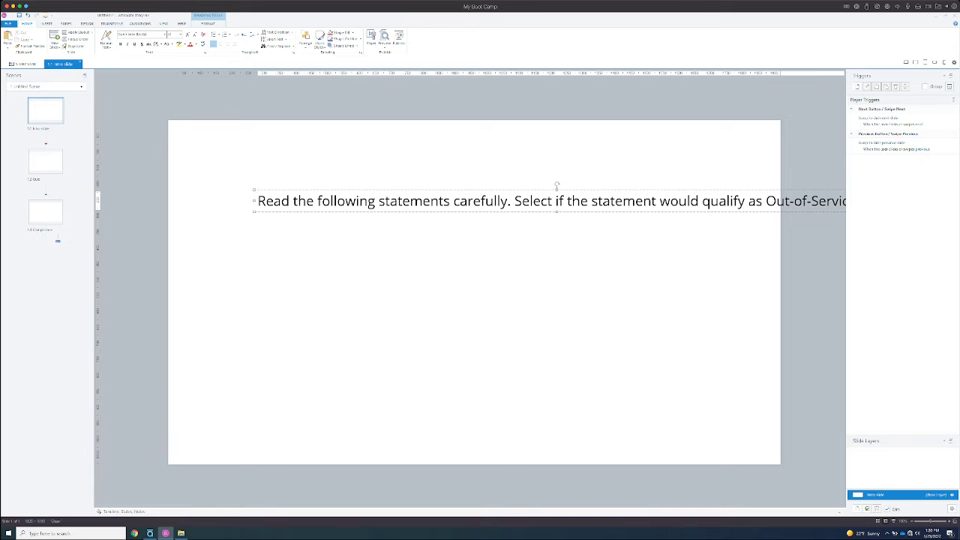
Step: Move the instruction text box closer to the slide's upper-left corner and narrow it so the text wraps within the slide
drag(556, 186, 498, 149)
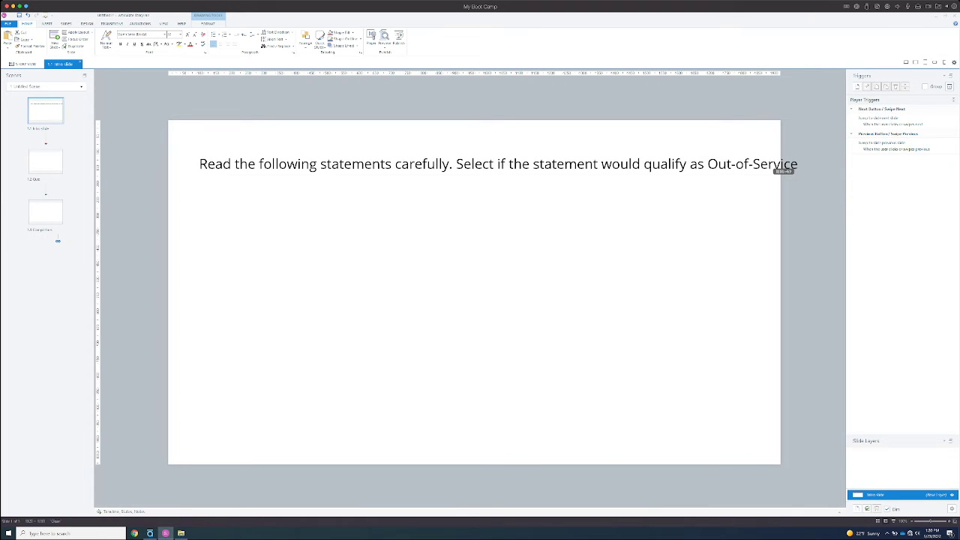
drag(800, 164, 711, 173)
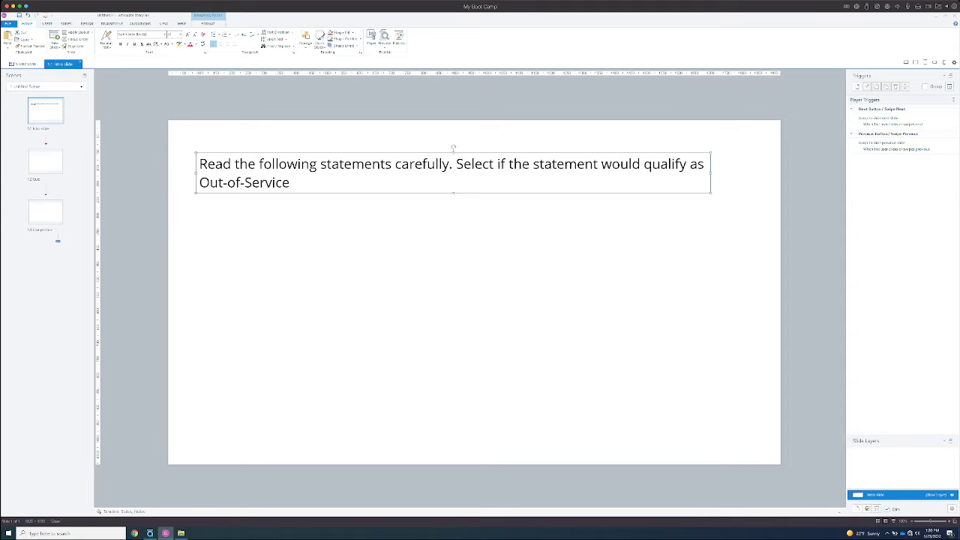
Step: Append "or not qualify as out of service." to the end of the instruction text
click(291, 183)
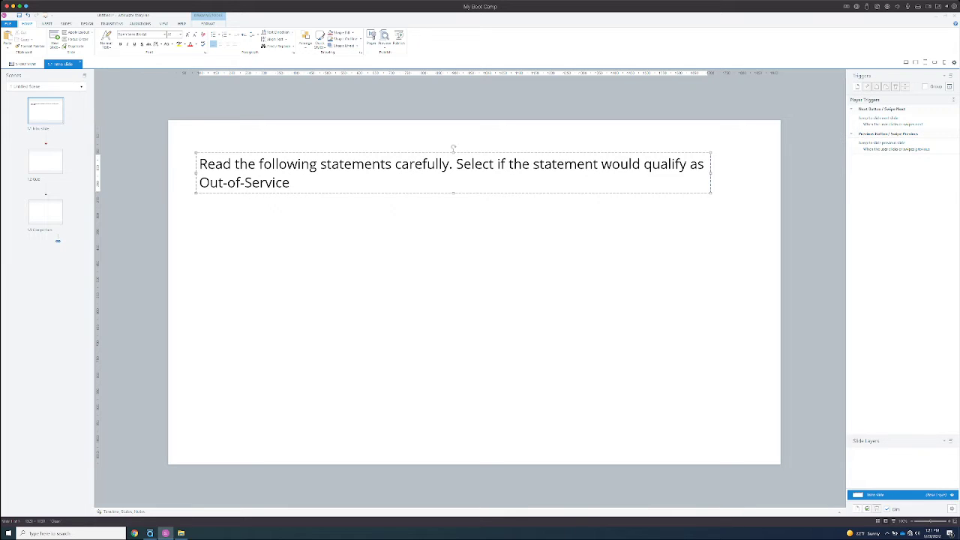
text(or not que)
key(BackSpace)
text(alify as)
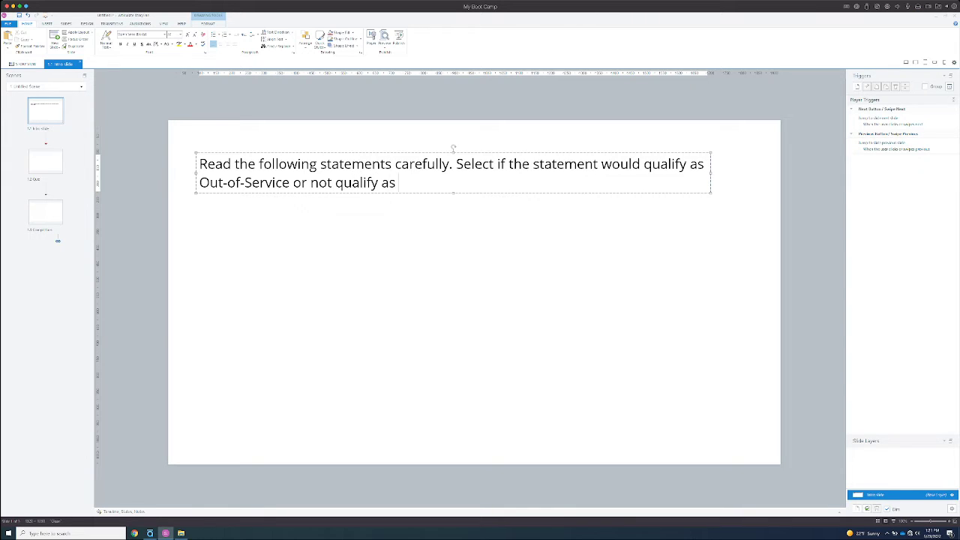
text( out of service.)
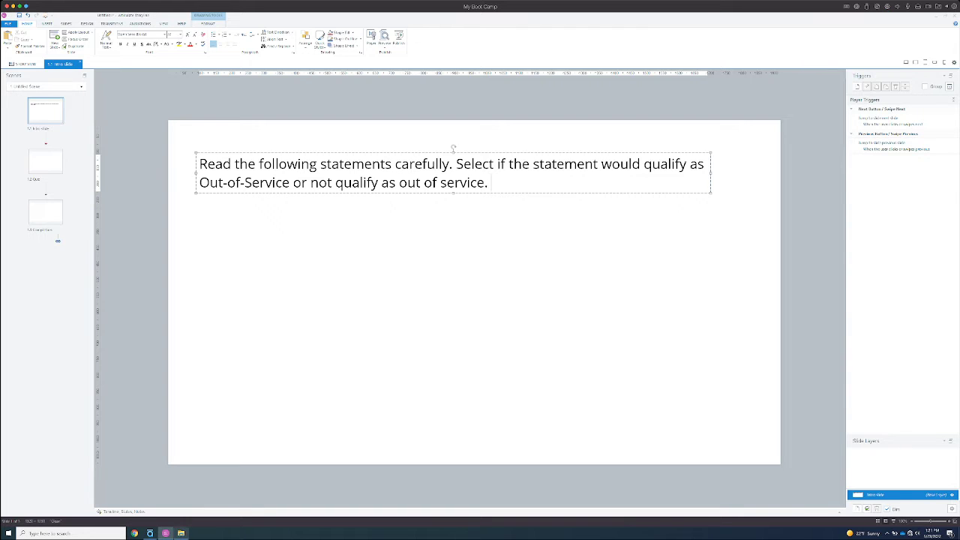
click(181, 533)
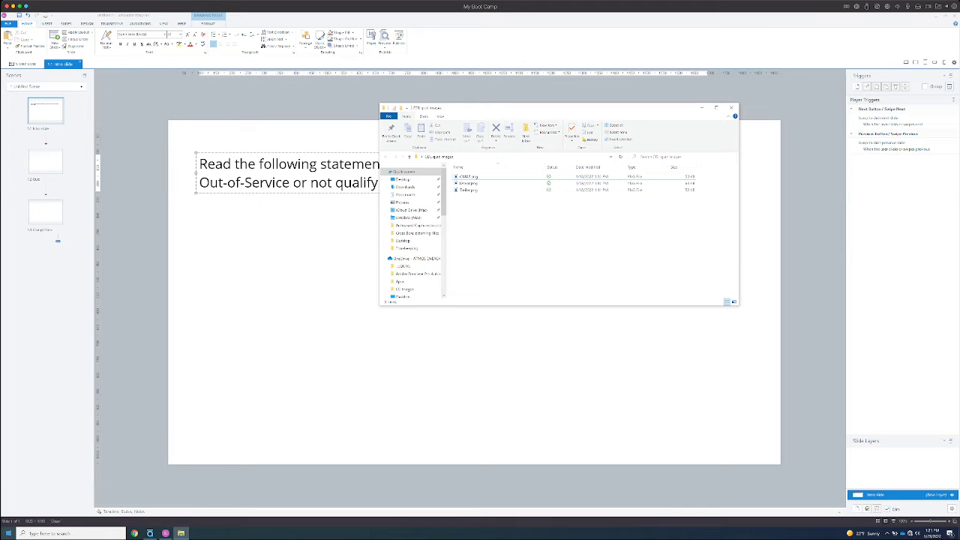
click(166, 533)
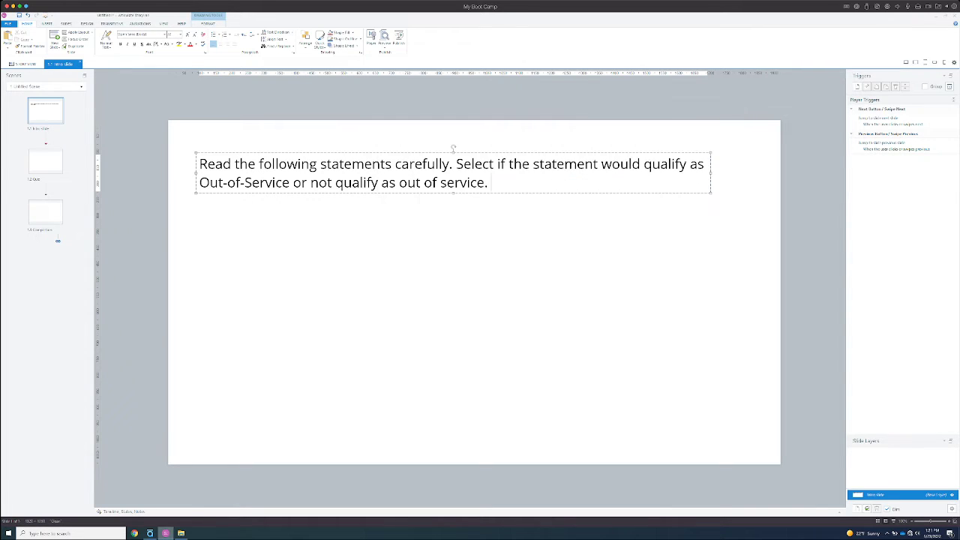
Step: Try to open the recent project "Out of Service Knowledge Check.story" while saving the current project to the Desktop
click(8, 24)
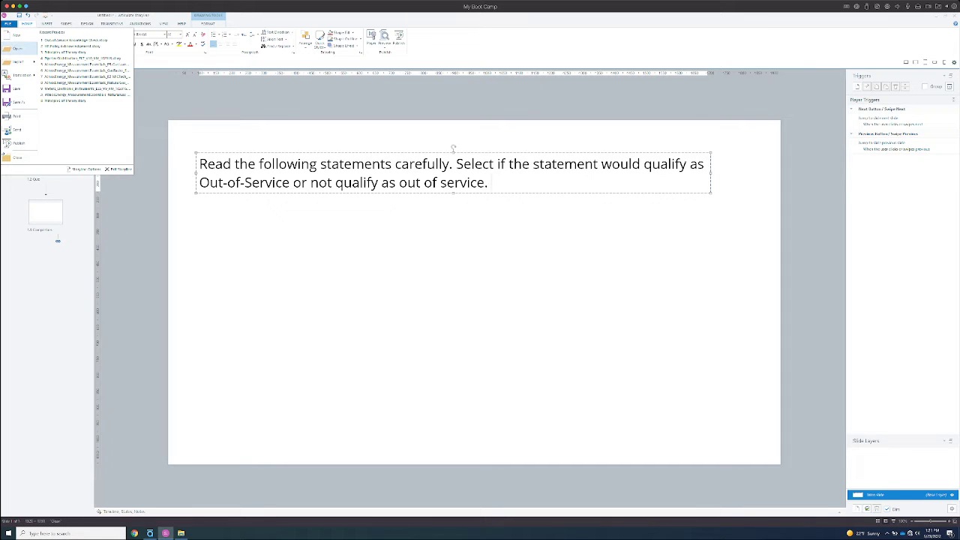
click(76, 40)
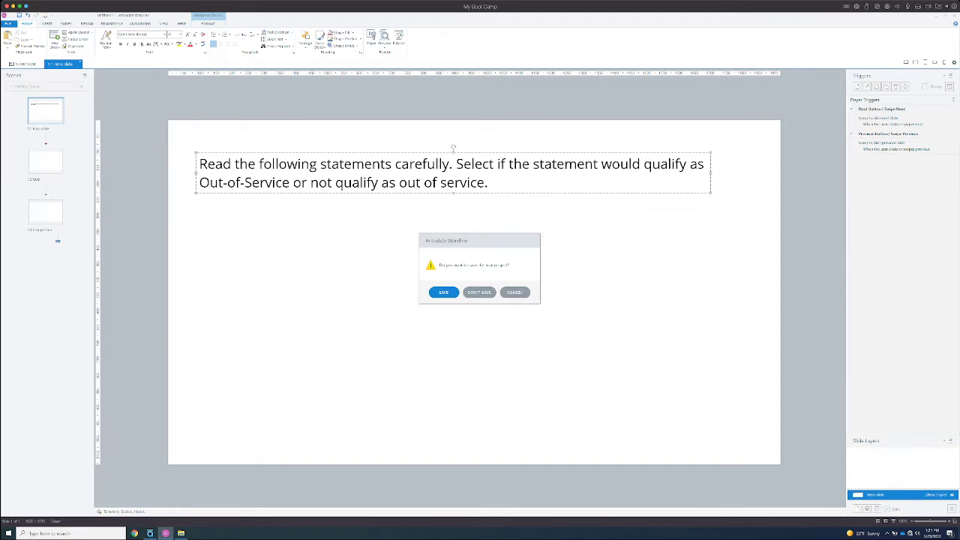
click(444, 293)
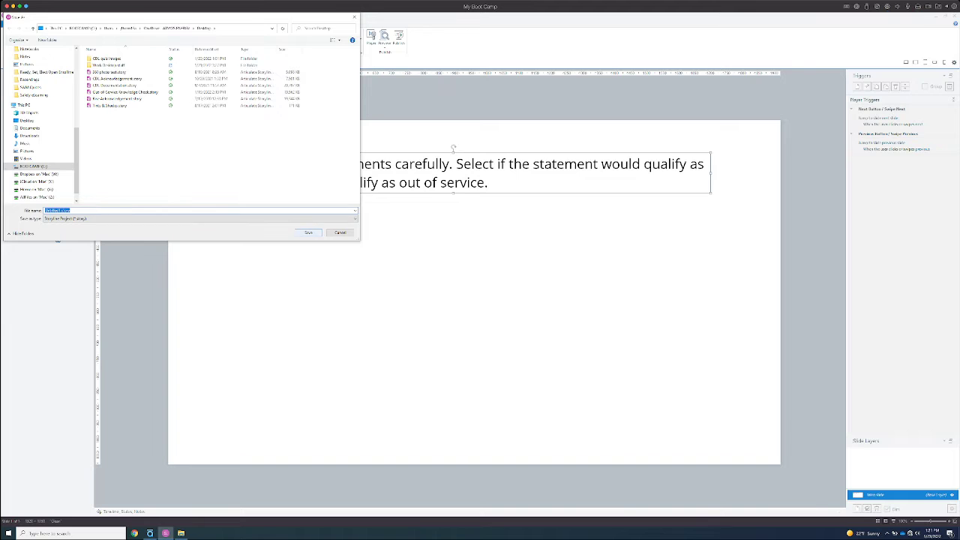
click(308, 232)
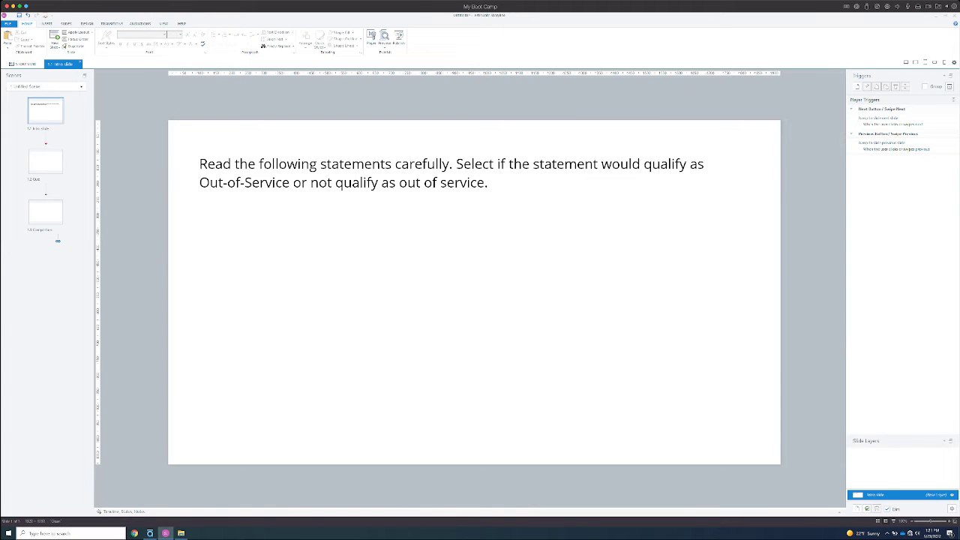
Step: Switch to File Explorer and open the project "Out of Service Knowledge Check.story" from the Desktop folder
click(8, 533)
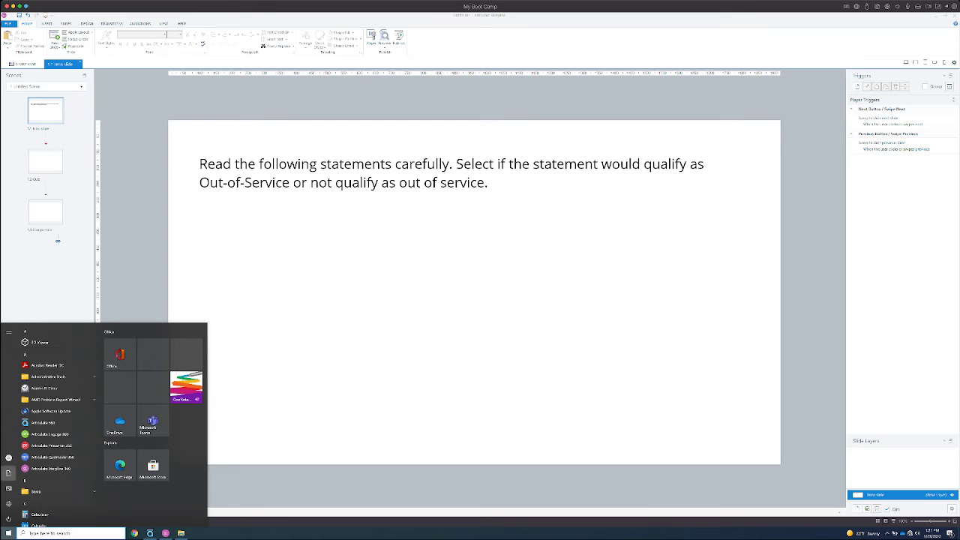
click(8, 473)
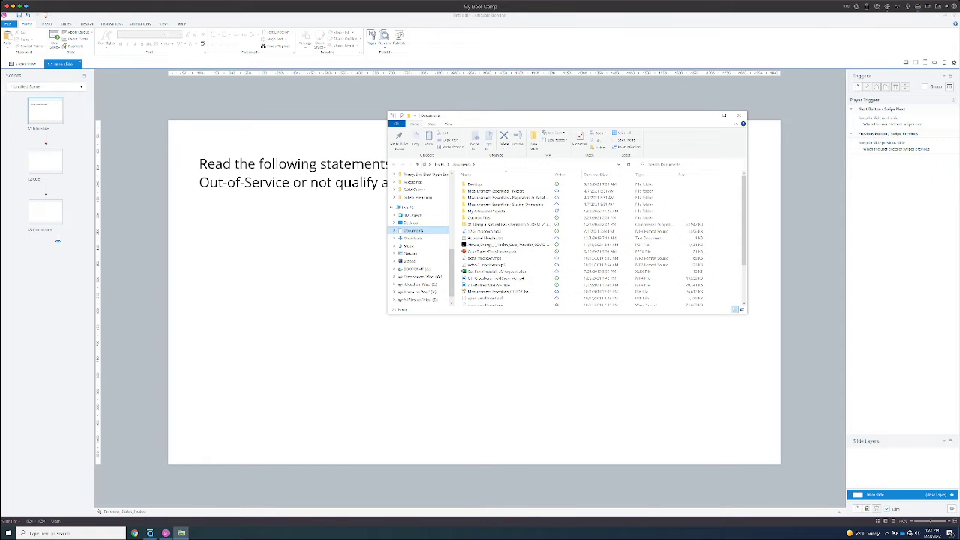
click(411, 223)
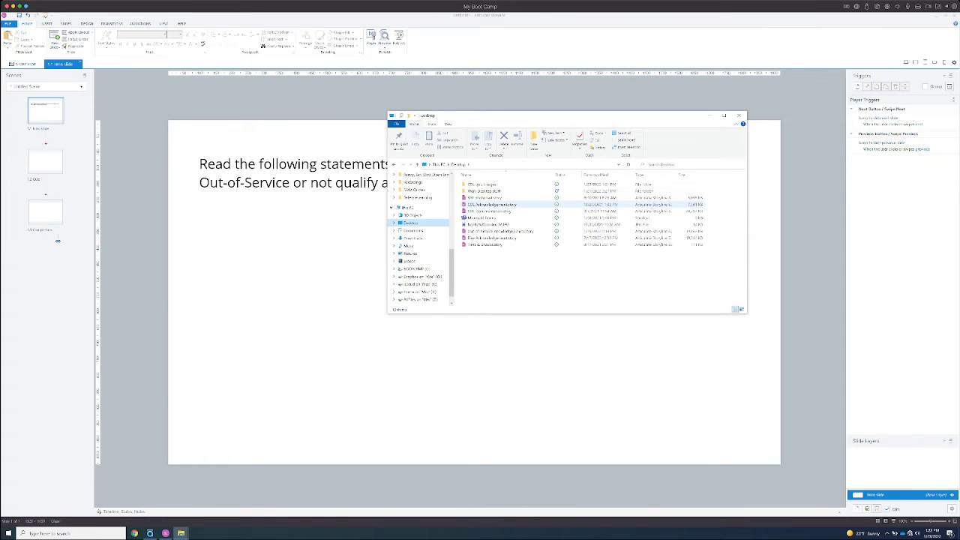
double_click(510, 231)
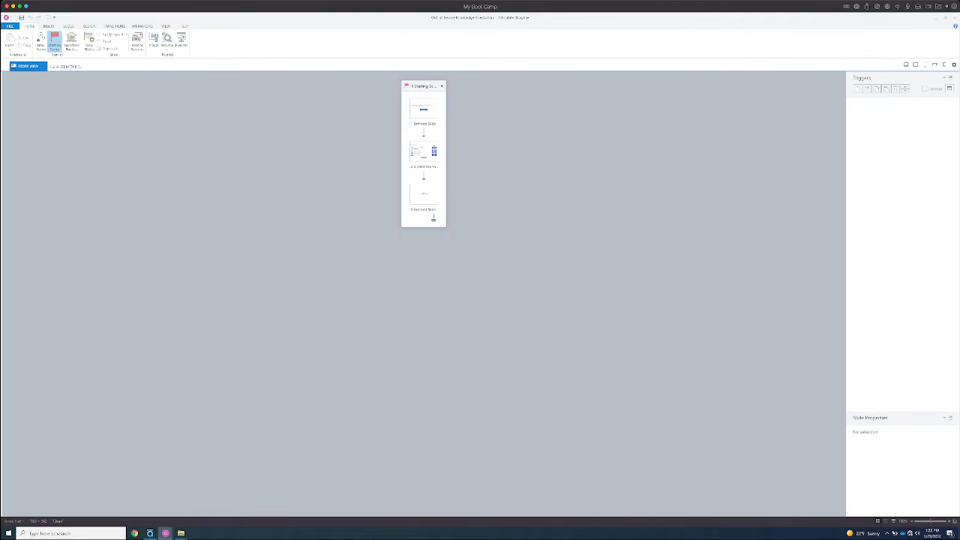
Step: Open the first slide of the Out of Service Knowledge Check project and select its entire instruction text
click(423, 109)
double_click(424, 109)
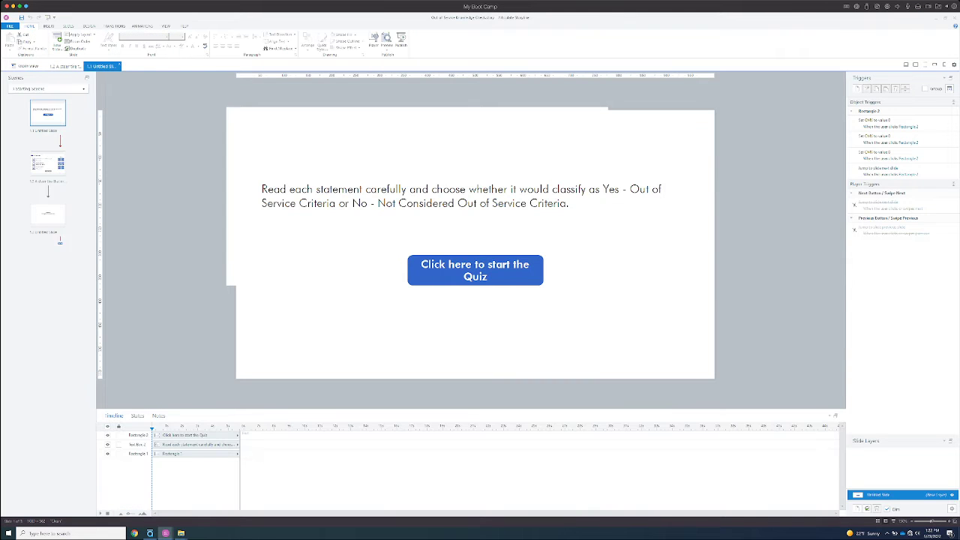
triple_click(417, 203)
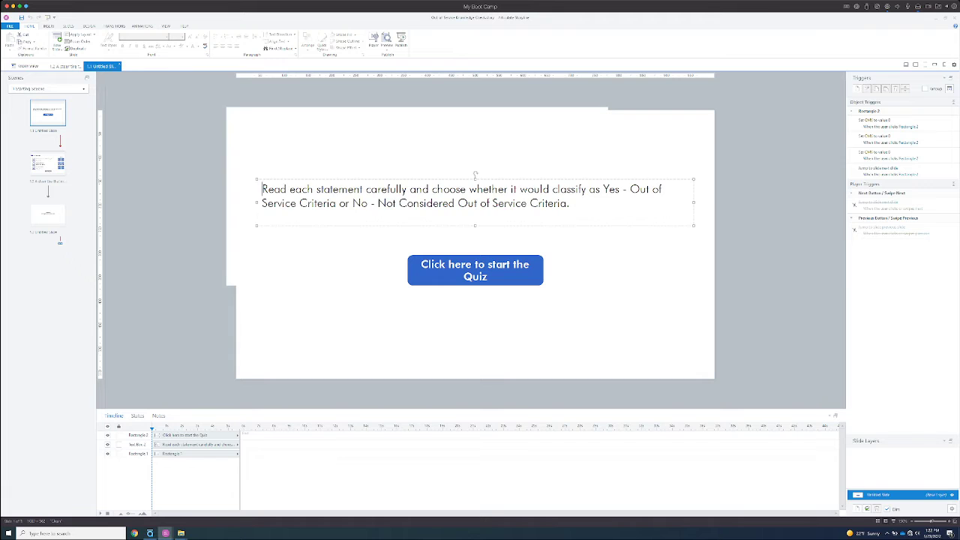
text(X)
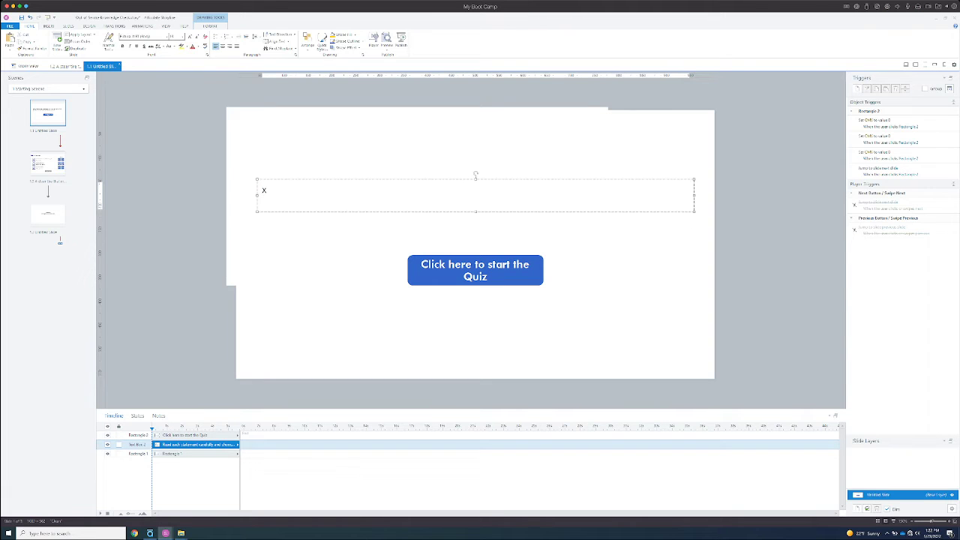
key(ctrl+z)
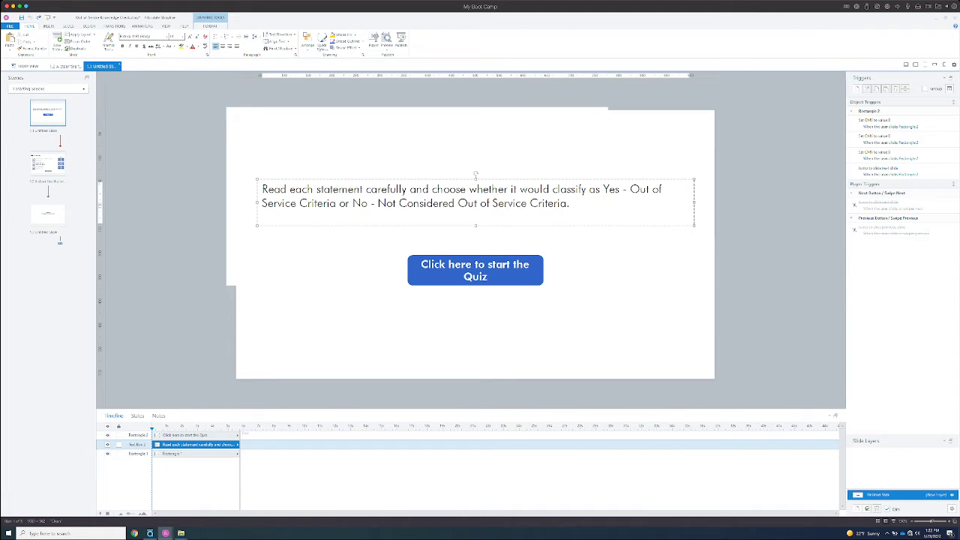
key(ctrl+a)
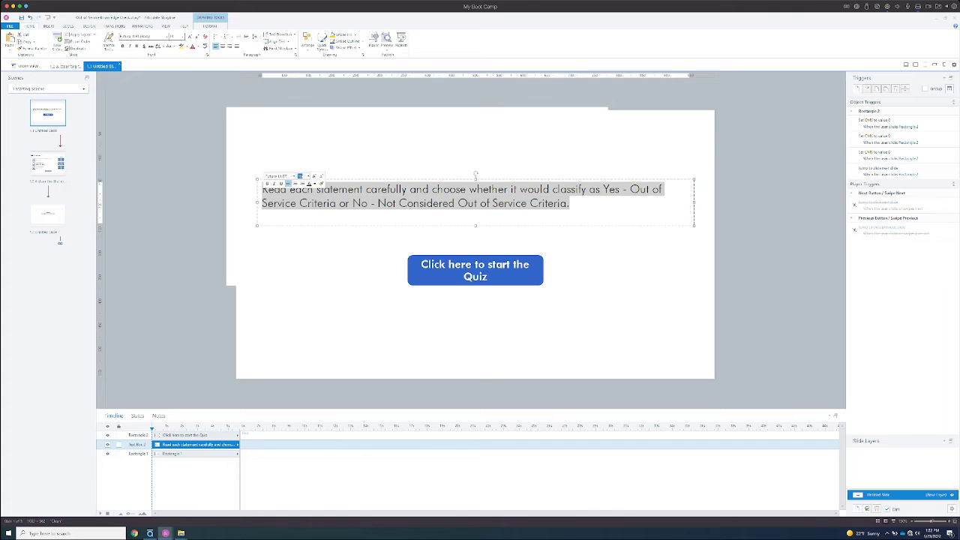
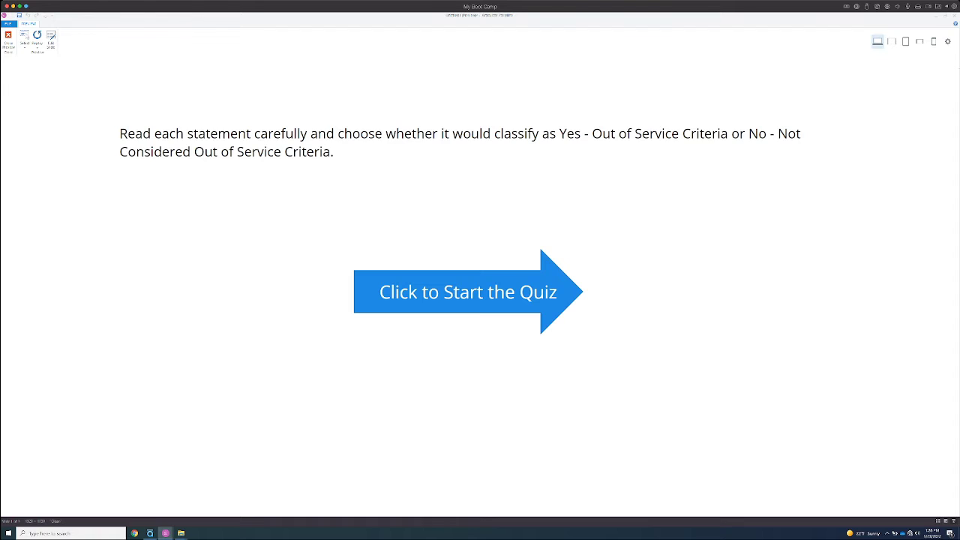
Step: Test the "Click to Start the Quiz" arrow in the preview, return to the slide, and inspect the arrow's trigger
click(468, 292)
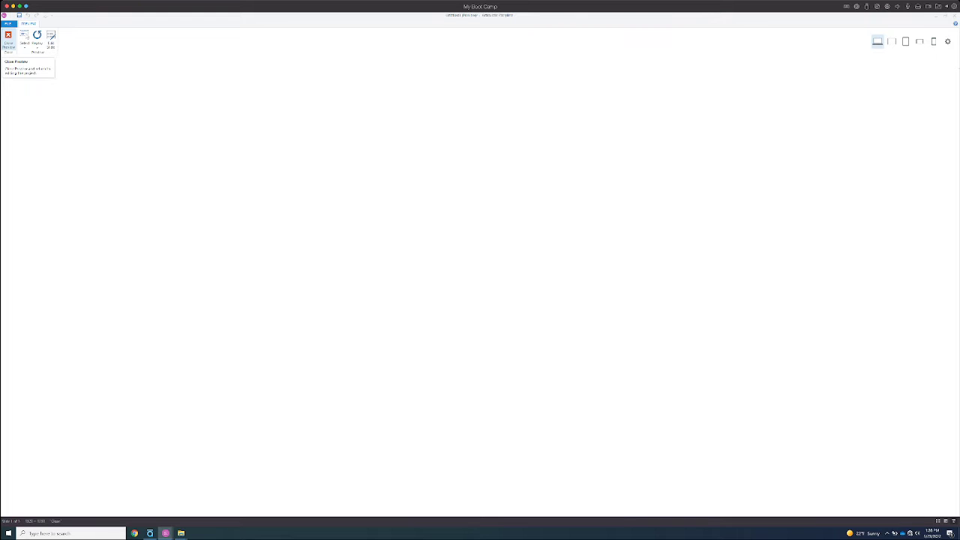
click(9, 39)
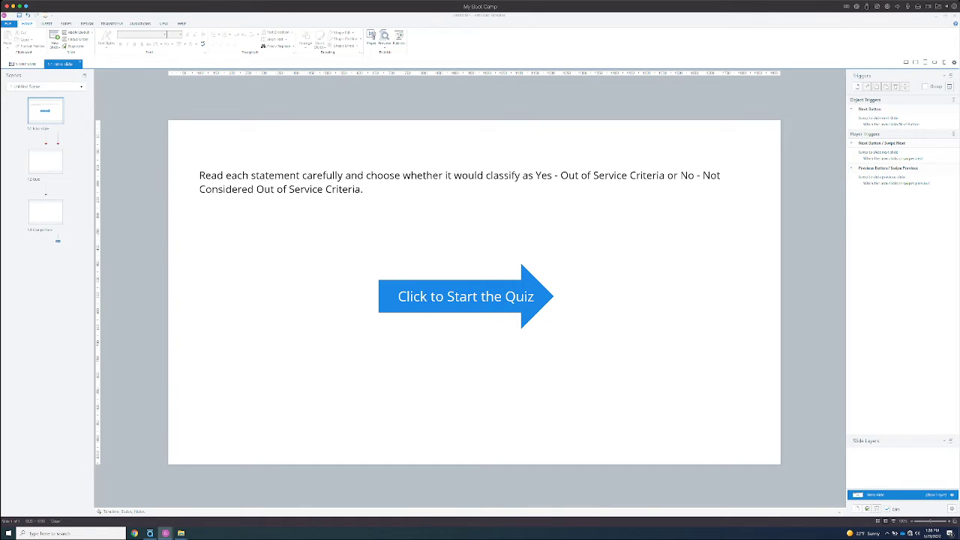
click(463, 162)
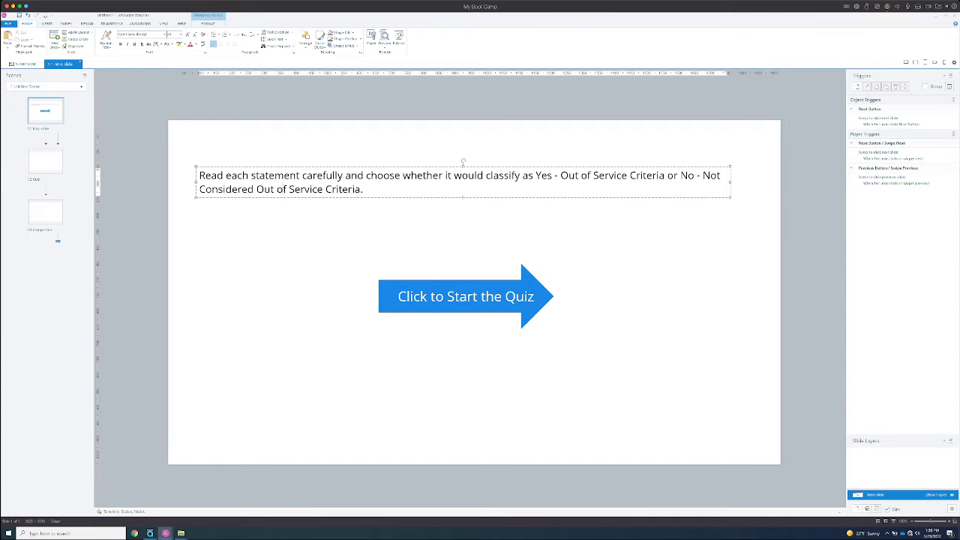
click(465, 296)
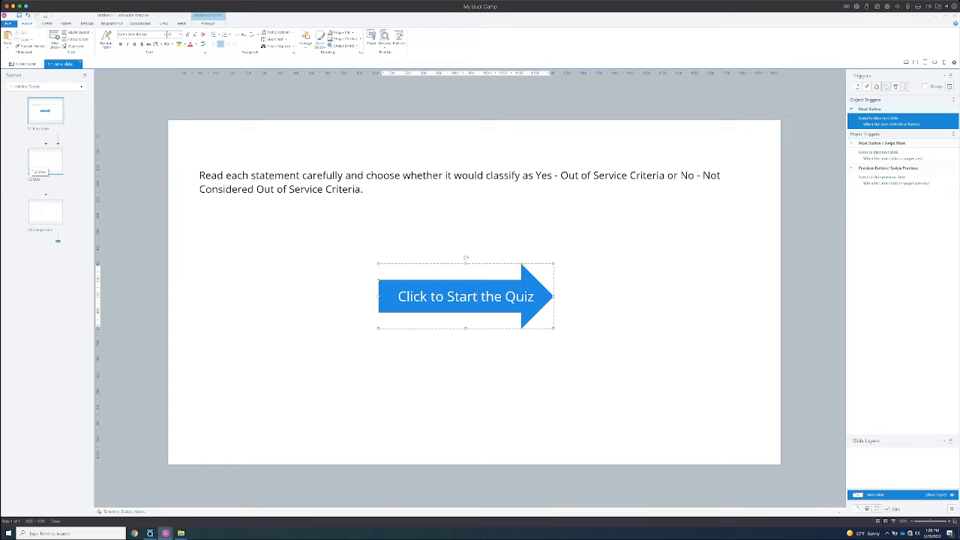
Step: Open the Quiz slide and draw a text box across its upper part
click(35, 167)
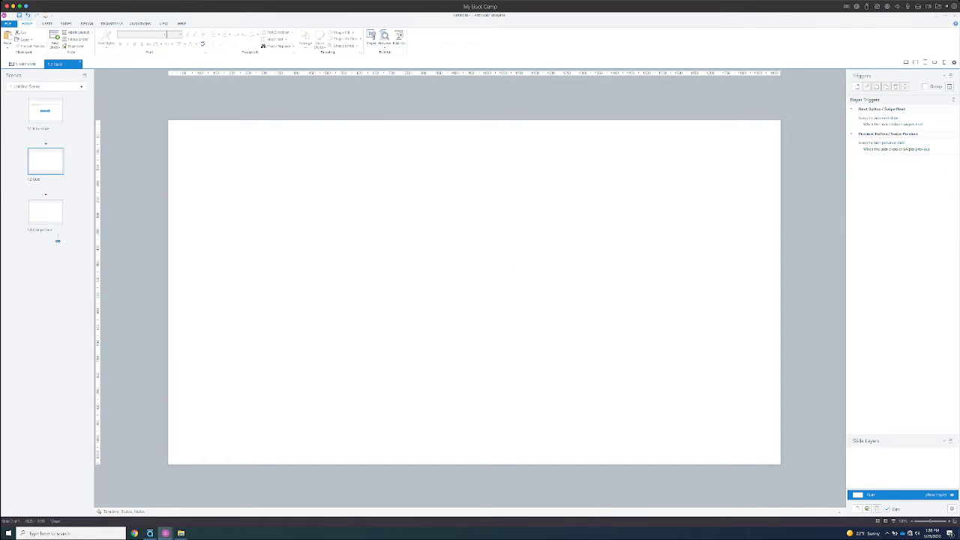
click(46, 24)
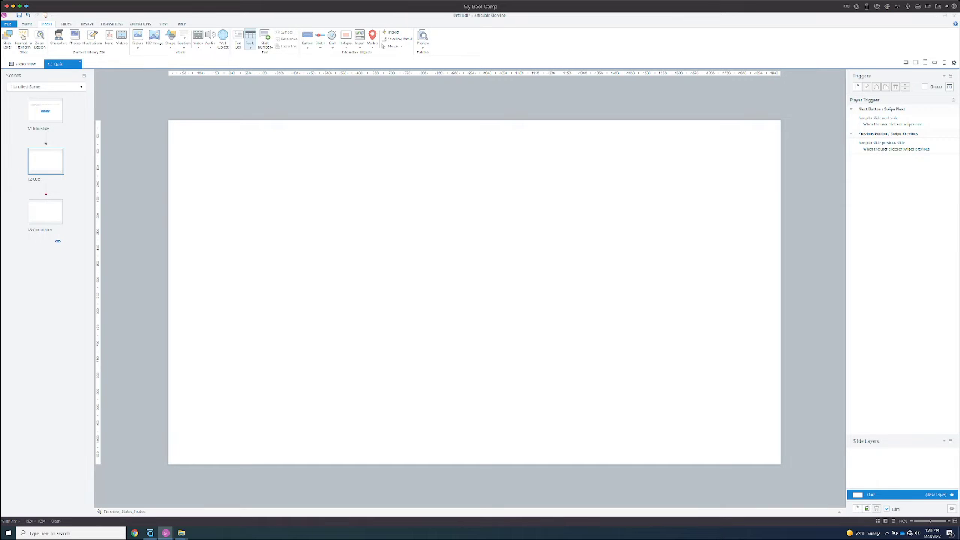
click(238, 39)
mouse_move(221, 176)
mouse_down()
mouse_move(395, 216)
mouse_move(528, 221)
mouse_up()
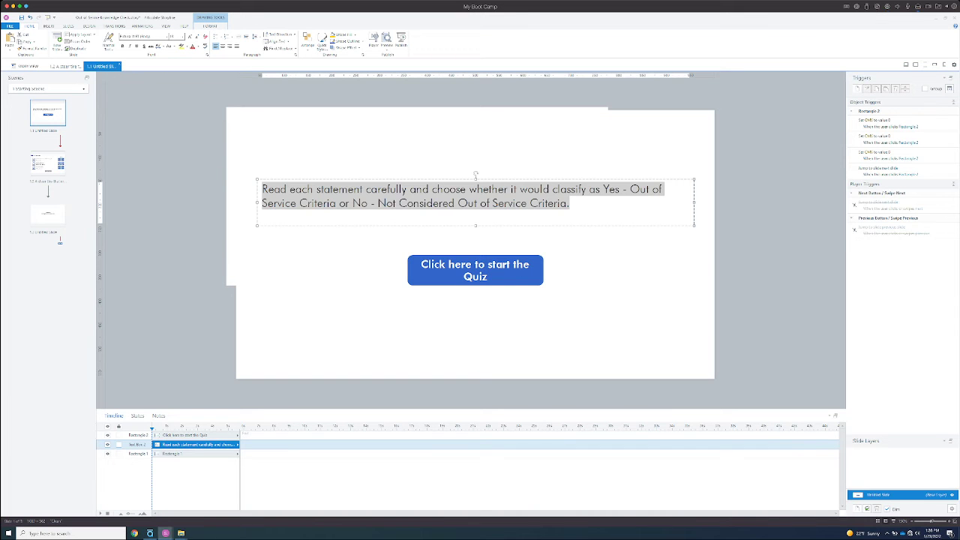
Step: Copy the text box "A steer tire that measures 3/32nds tread depth." from the Out of Service project onto the Quiz slide and shift it inward
click(48, 164)
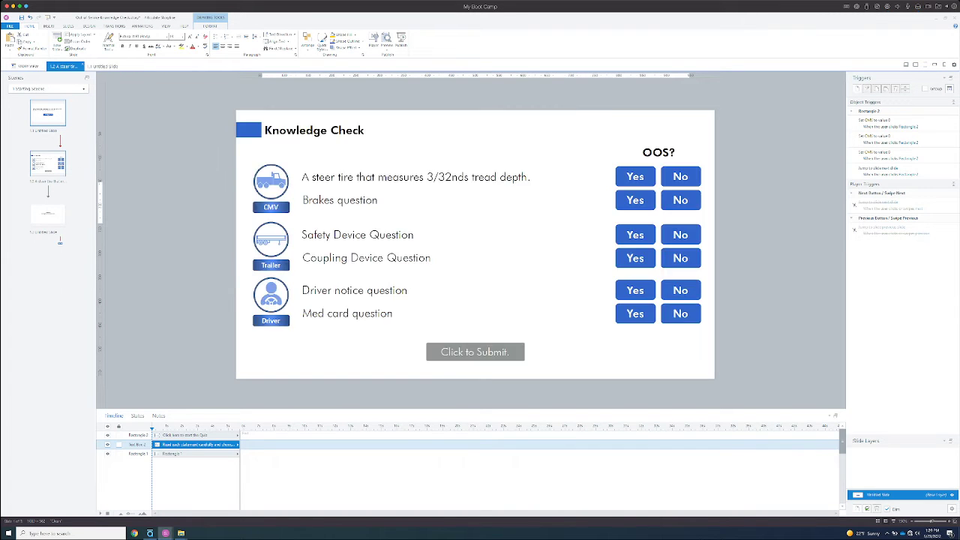
drag(531, 177, 301, 177)
key(ctrl+c)
click(340, 162)
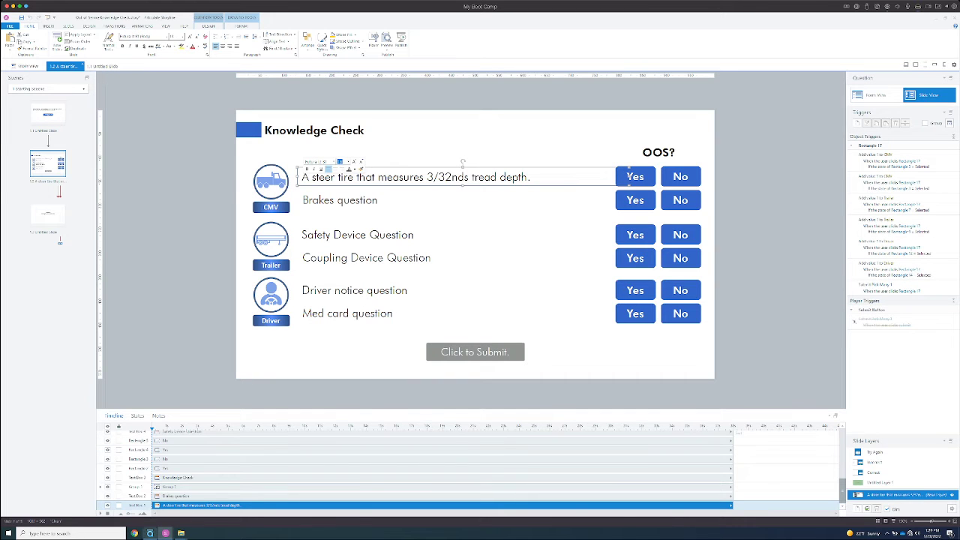
mouse_move(165, 533)
click(129, 506)
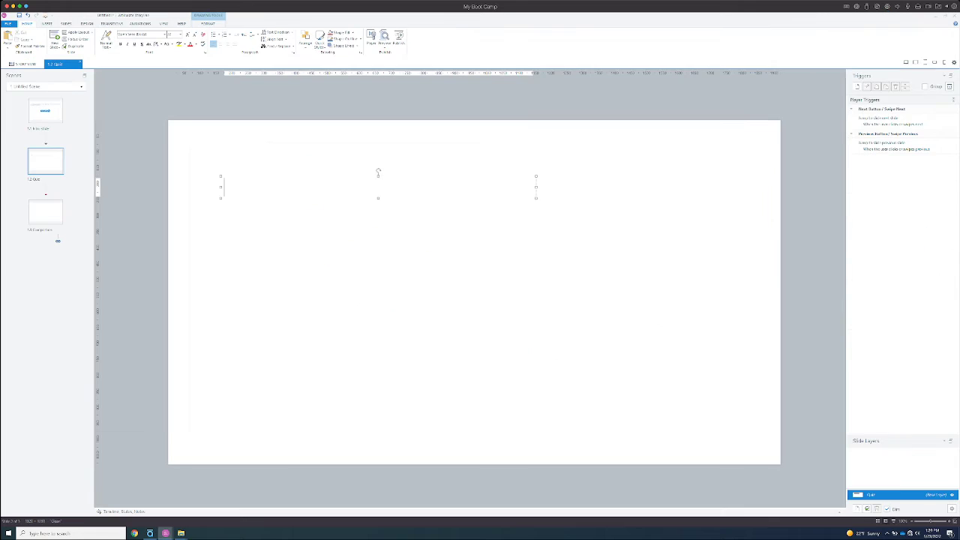
key(ctrl+v)
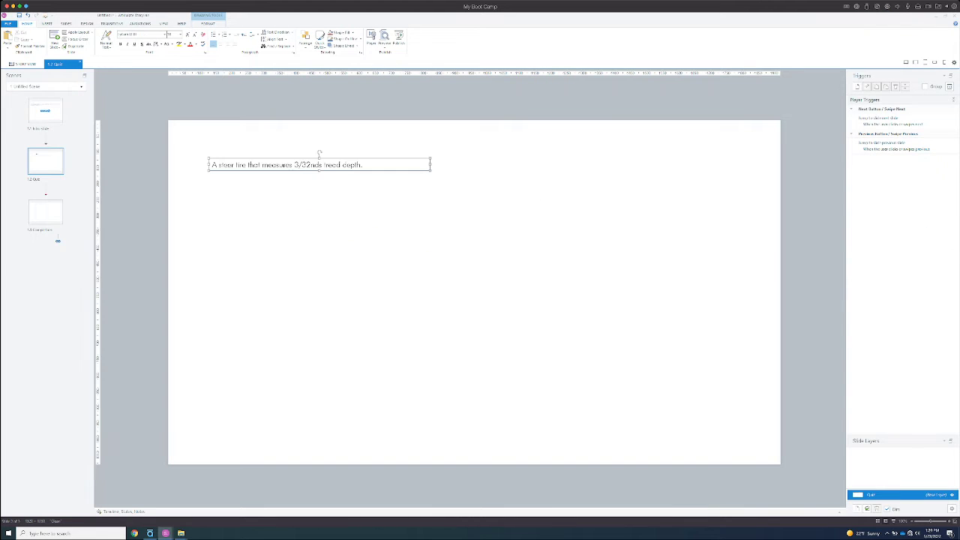
drag(341, 158, 385, 186)
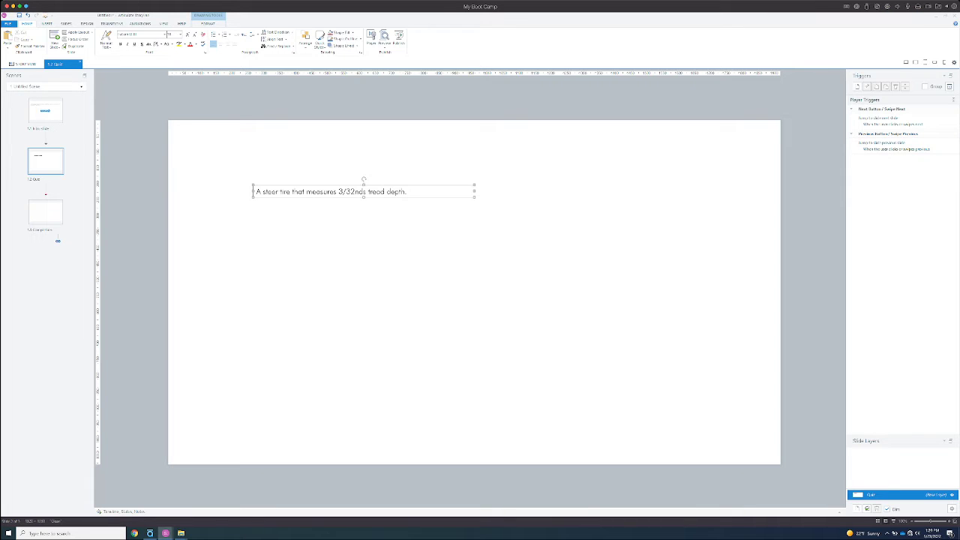
Step: Duplicate the steer tire statement and align the copy directly beneath the original
key(ctrl+d)
drag(365, 182, 366, 195)
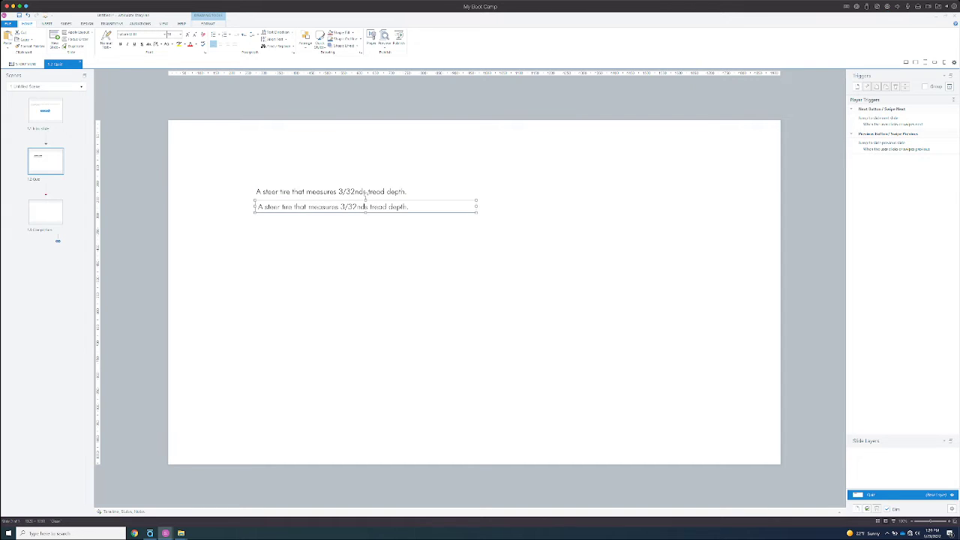
drag(365, 192, 363, 193)
click(323, 153)
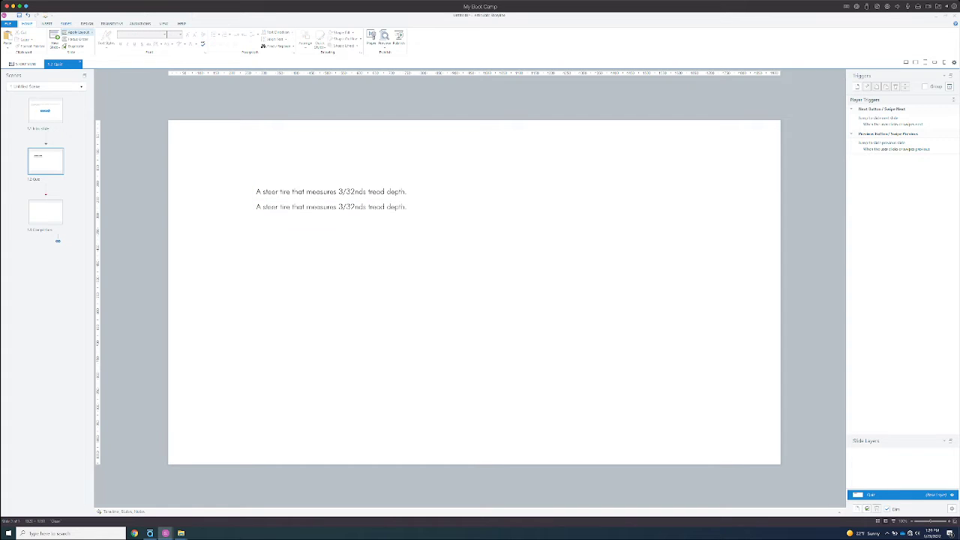
Step: Insert the truck, driver and trailer pictures from the quiz images folder on the Desktop into the Quiz slide
click(47, 24)
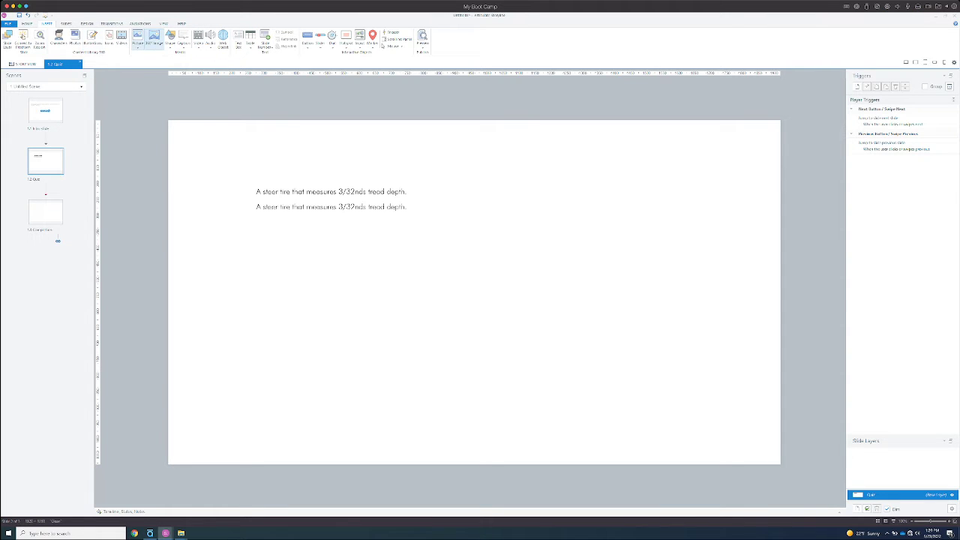
click(137, 42)
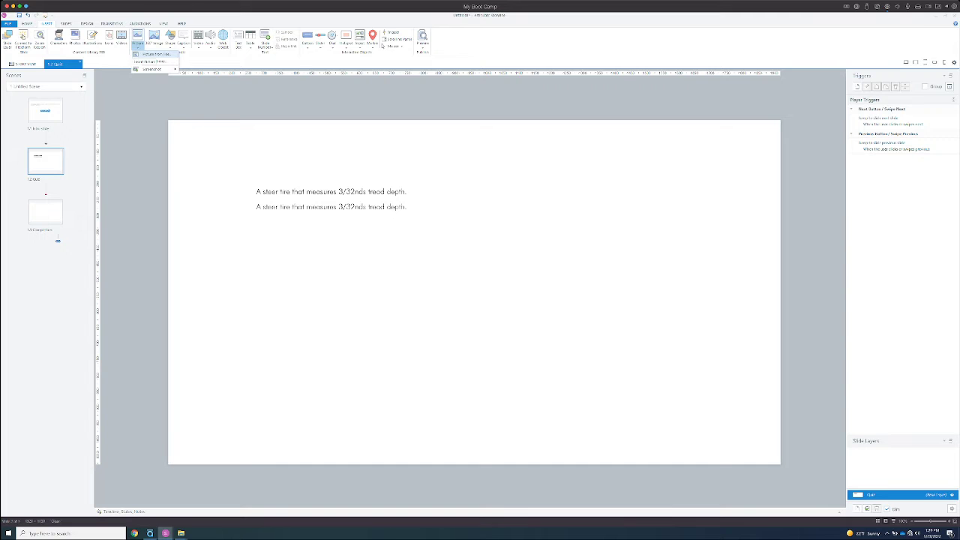
click(156, 54)
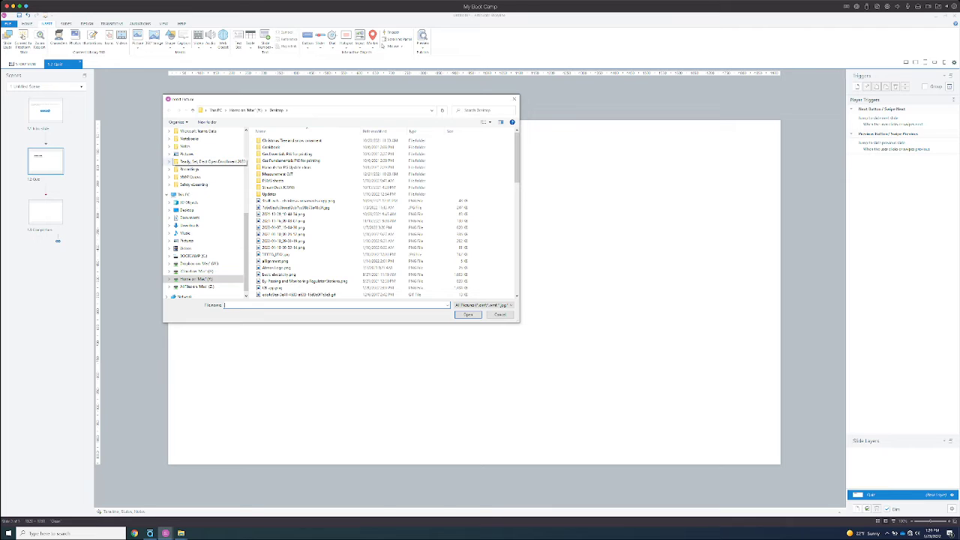
click(188, 210)
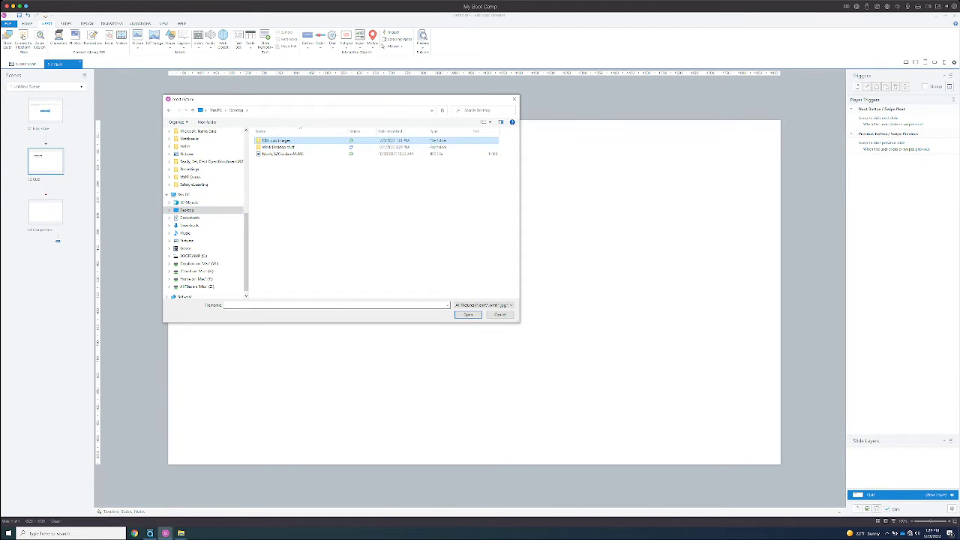
double_click(274, 140)
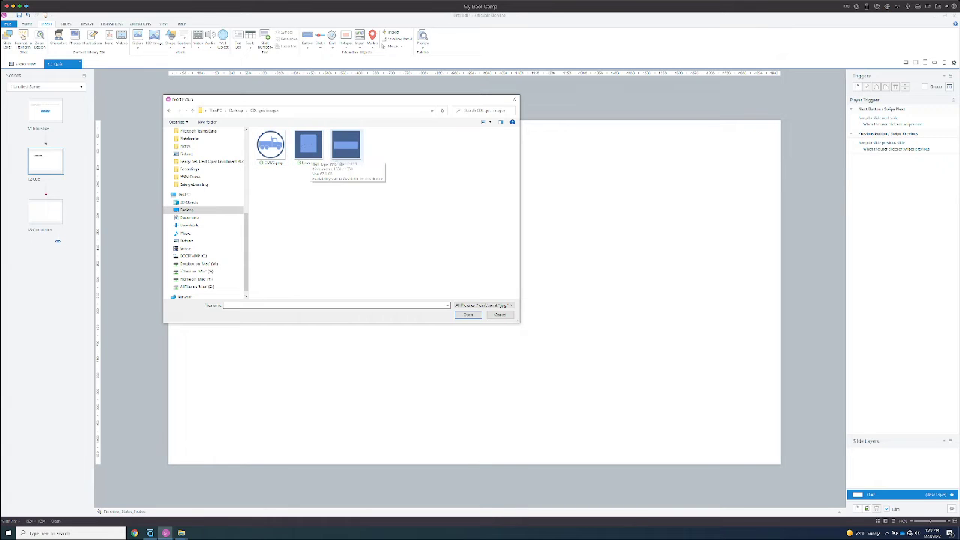
click(271, 147)
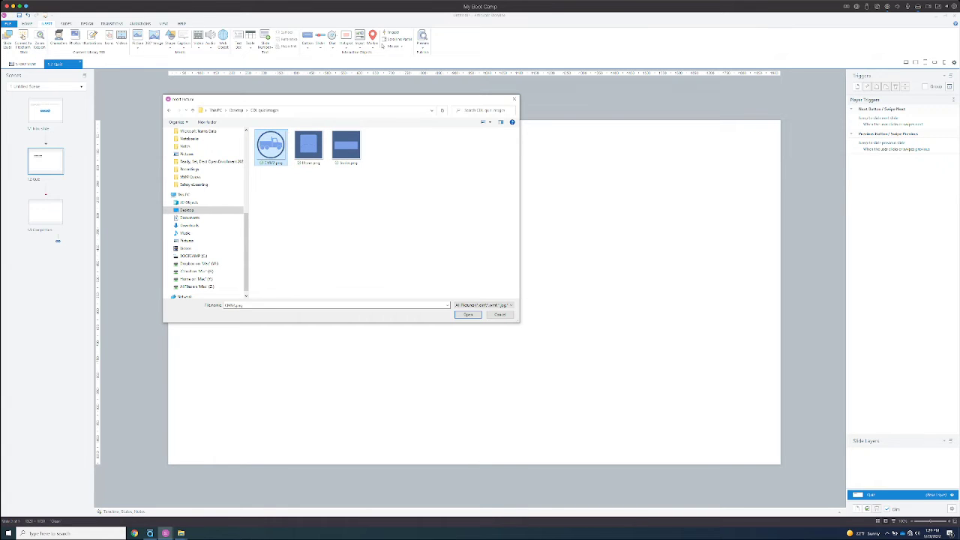
ctrl+click(308, 147)
ctrl+click(346, 147)
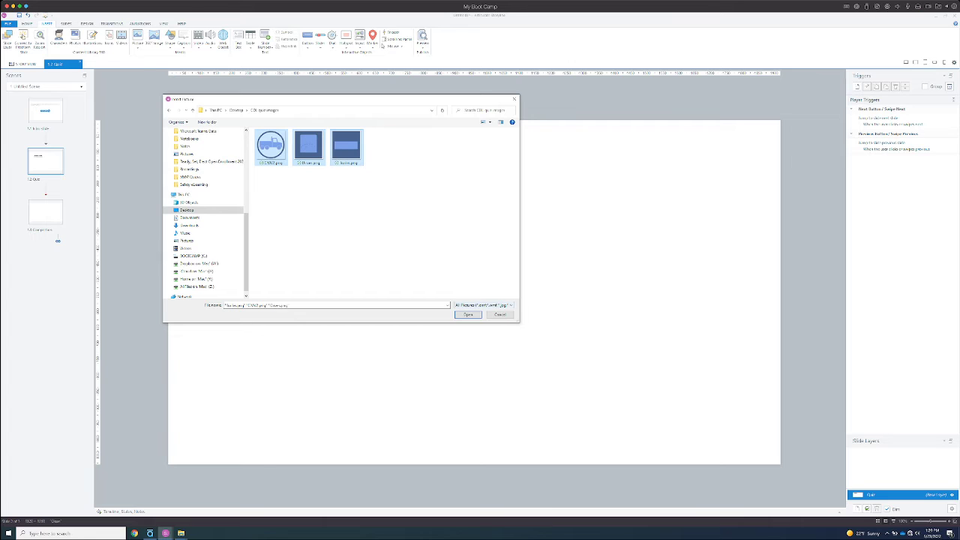
click(467, 314)
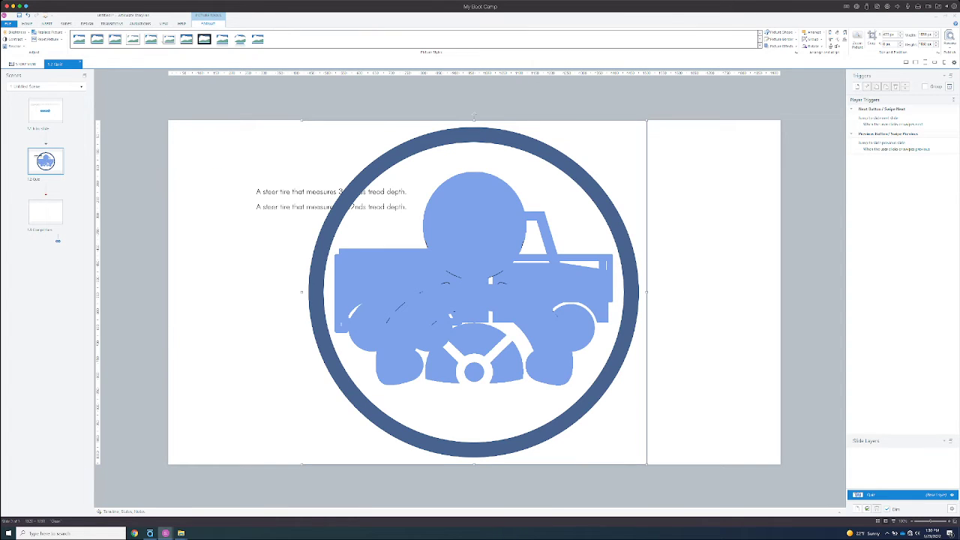
Step: Shrink the trailer icon to about 102 px wide, place it below and left of the statements, and open its size and position settings
drag(646, 120, 230, 255)
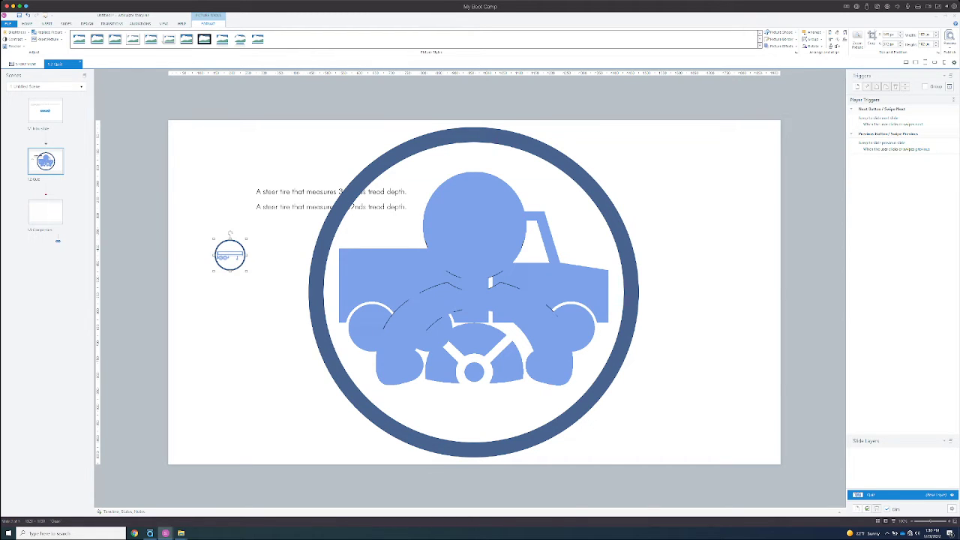
key(ctrl+shift+Return)
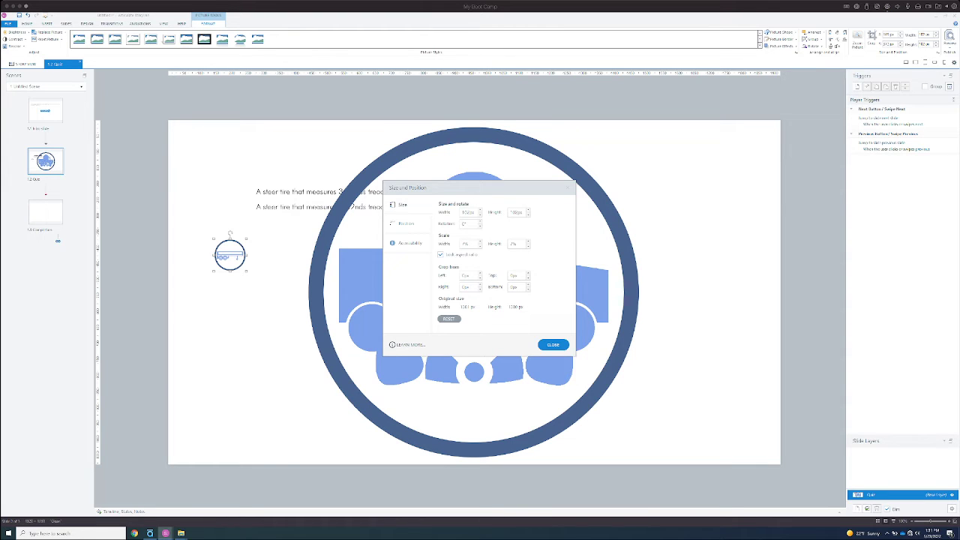
drag(517, 187, 776, 125)
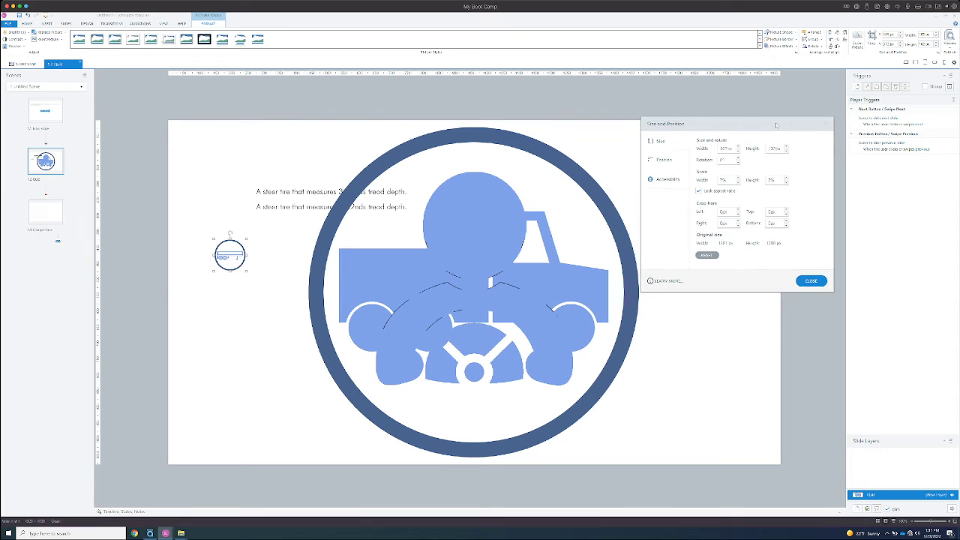
Step: Set the driver icon's width to 102 px and place it directly below the trailer icon
click(501, 285)
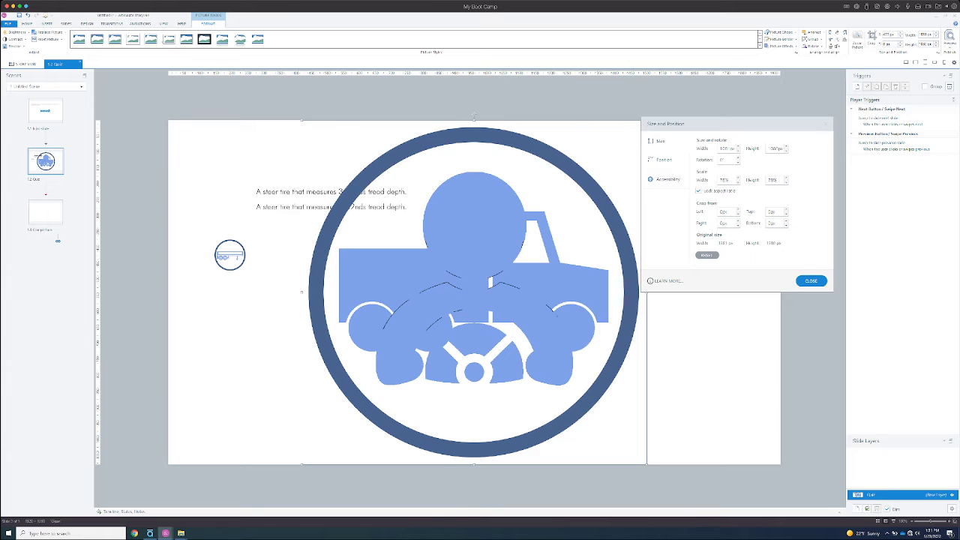
click(725, 148)
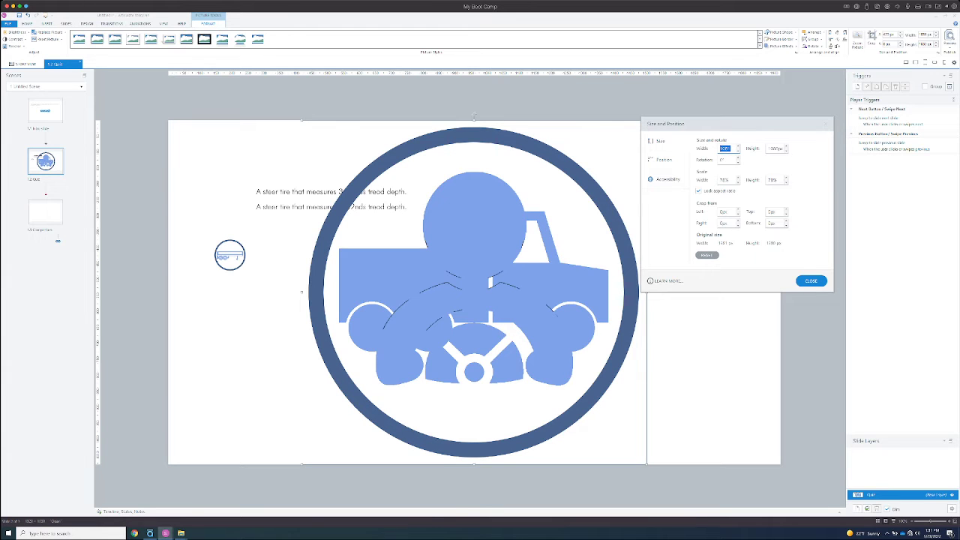
text(102)
key(Tab)
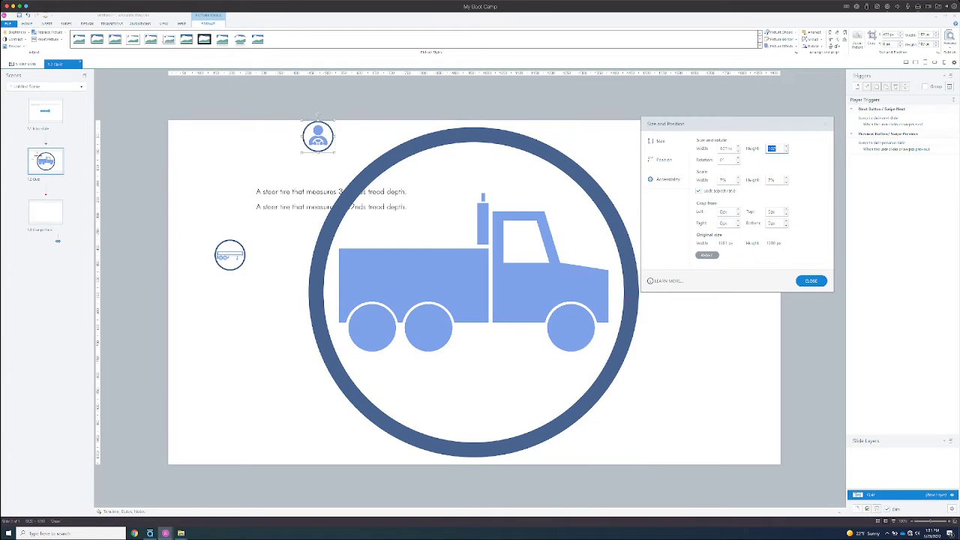
drag(318, 136, 231, 330)
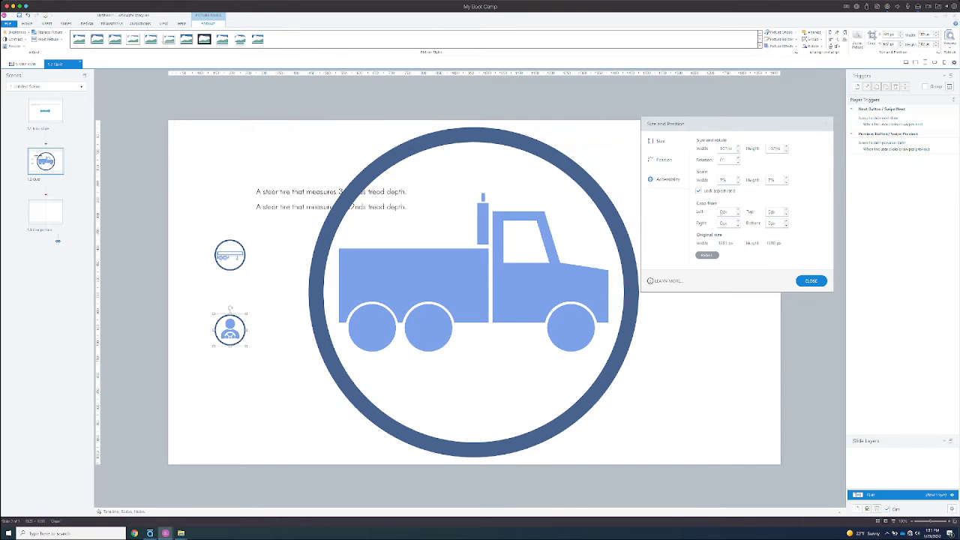
Step: Set the truck icon's width to 102 px and place it beside the steer tire statements, directly above the trailer icon
click(435, 289)
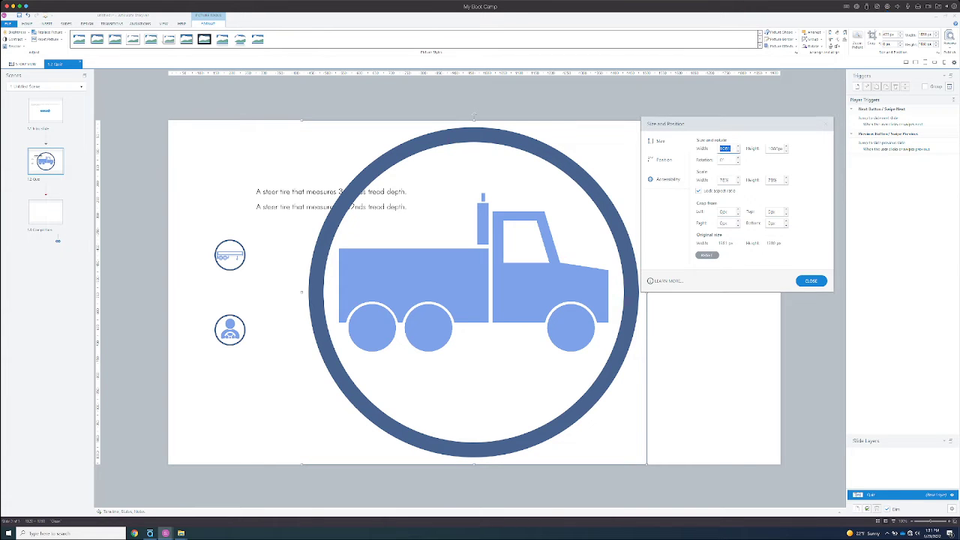
text(100)
key(Tab)
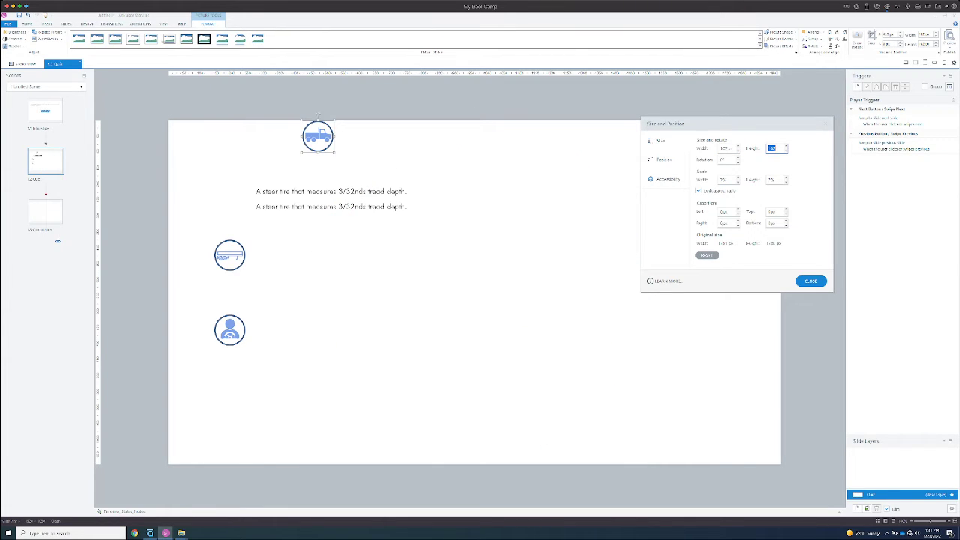
drag(318, 136, 239, 202)
drag(233, 258, 234, 260)
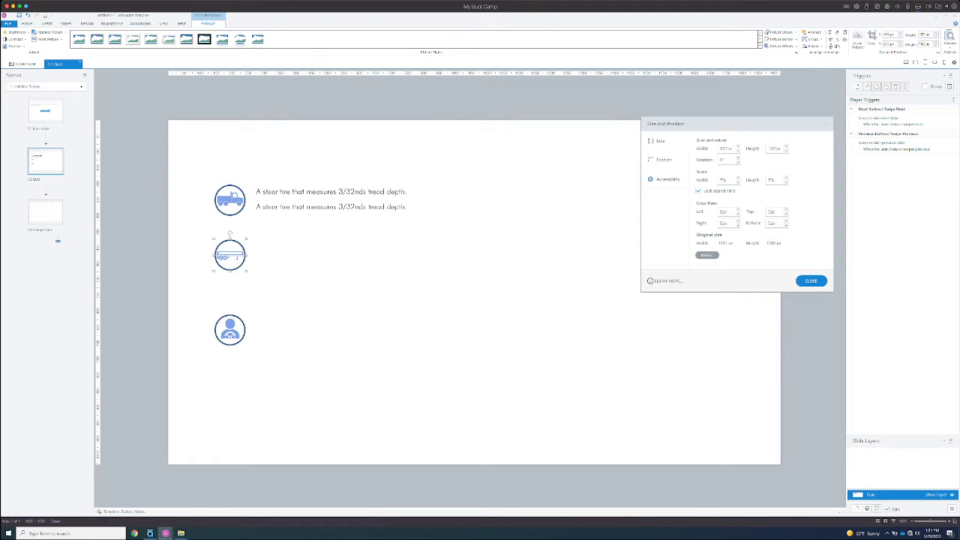
Step: Move the driver icon slightly closer to the trailer icon and close the size and position settings
drag(230, 330, 230, 315)
drag(199, 168, 251, 342)
click(811, 281)
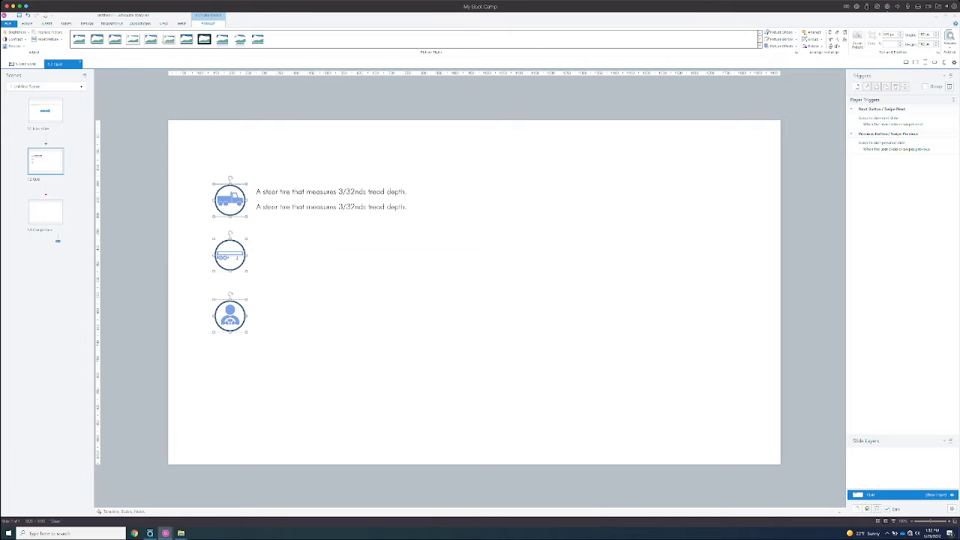
key(Escape)
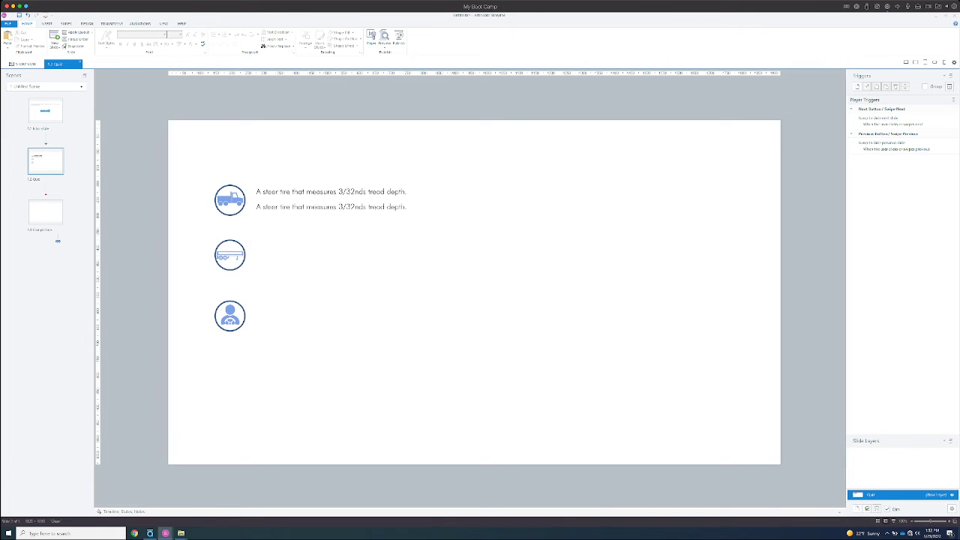
Step: Tighten the icon column by nudging the trailer icon up, the truck icon down and the driver icon up
drag(231, 256, 239, 254)
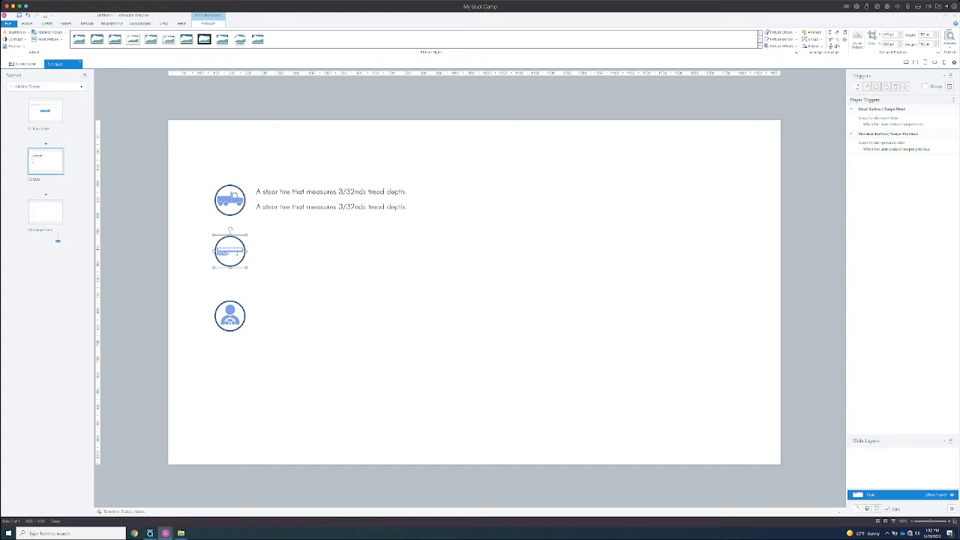
click(231, 197)
drag(232, 197, 232, 200)
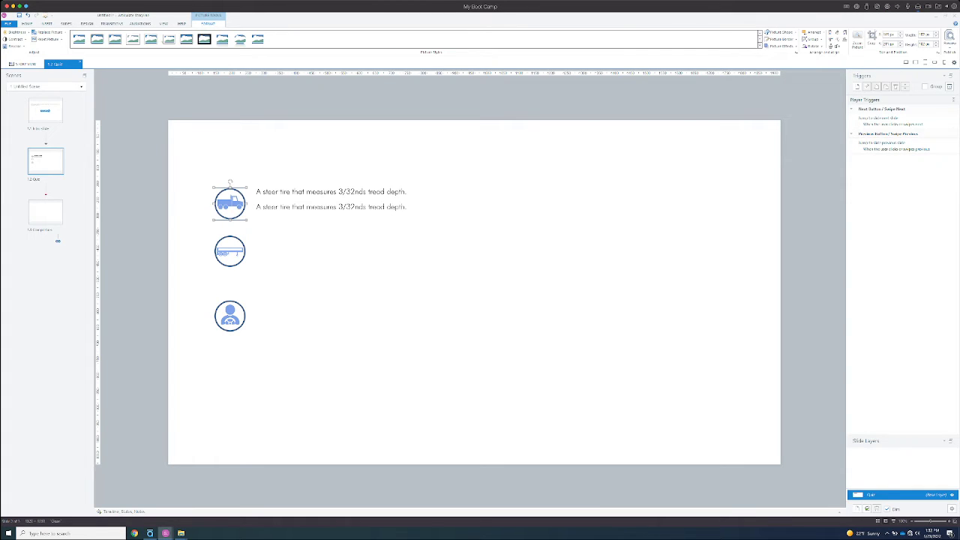
drag(230, 315, 239, 306)
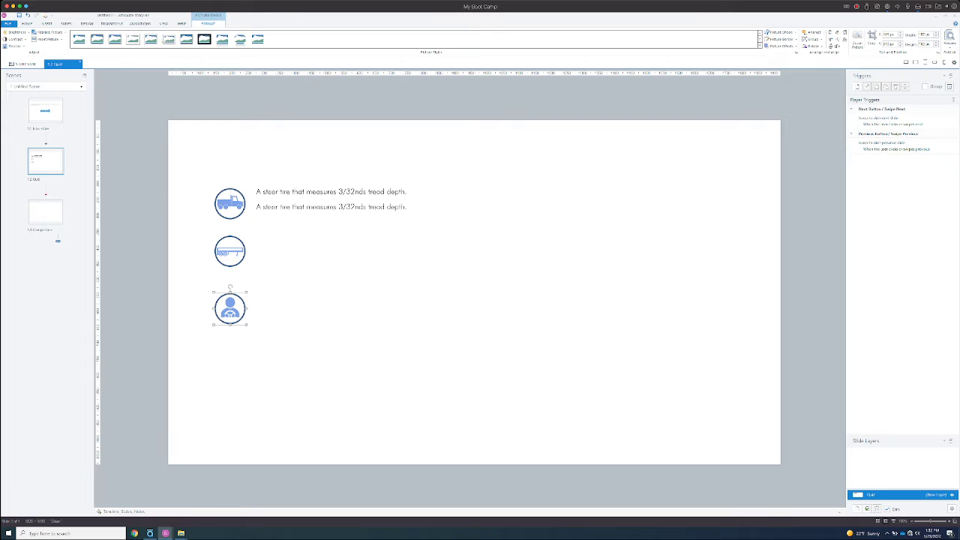
Step: Distribute the truck, trailer and driver icons vertically so they are evenly spaced
shift+click(230, 251)
shift+click(230, 203)
click(27, 24)
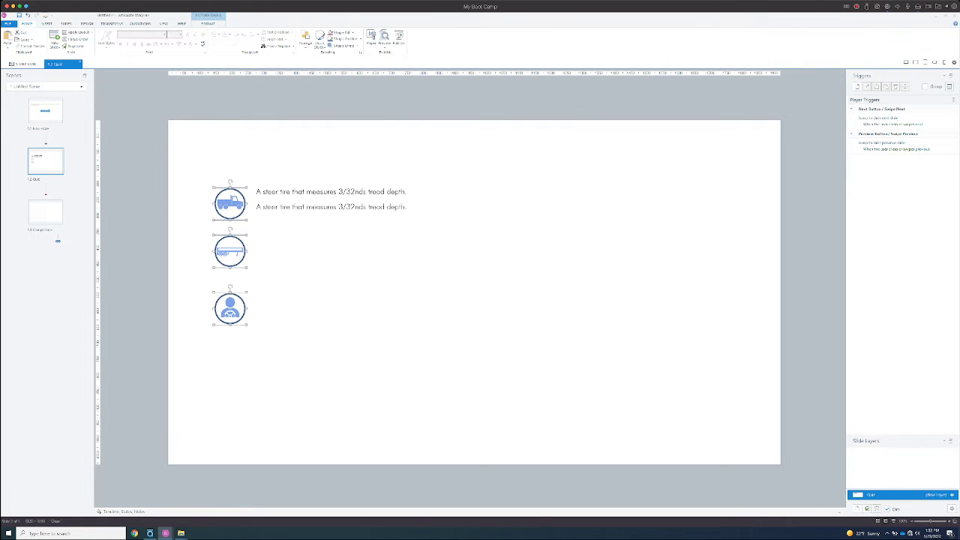
click(305, 39)
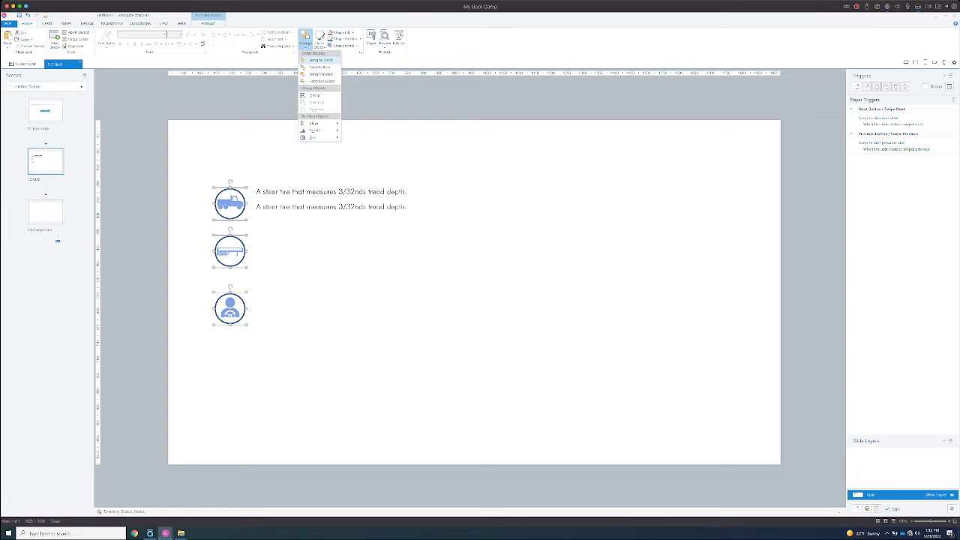
mouse_move(313, 123)
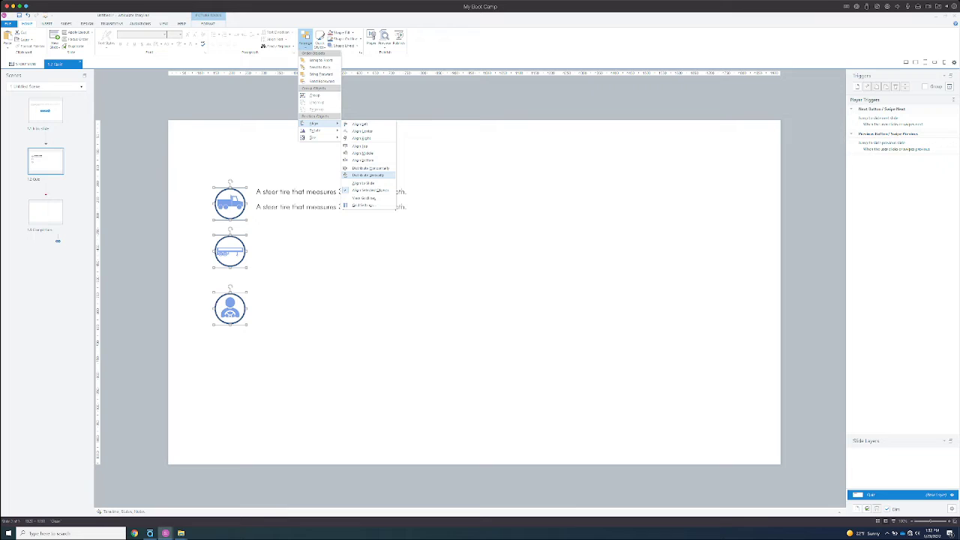
click(368, 174)
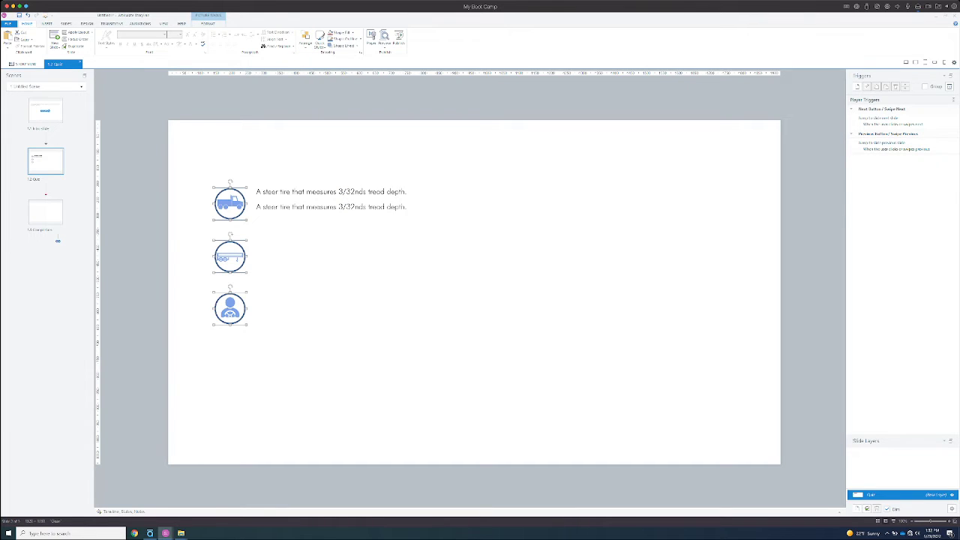
click(438, 222)
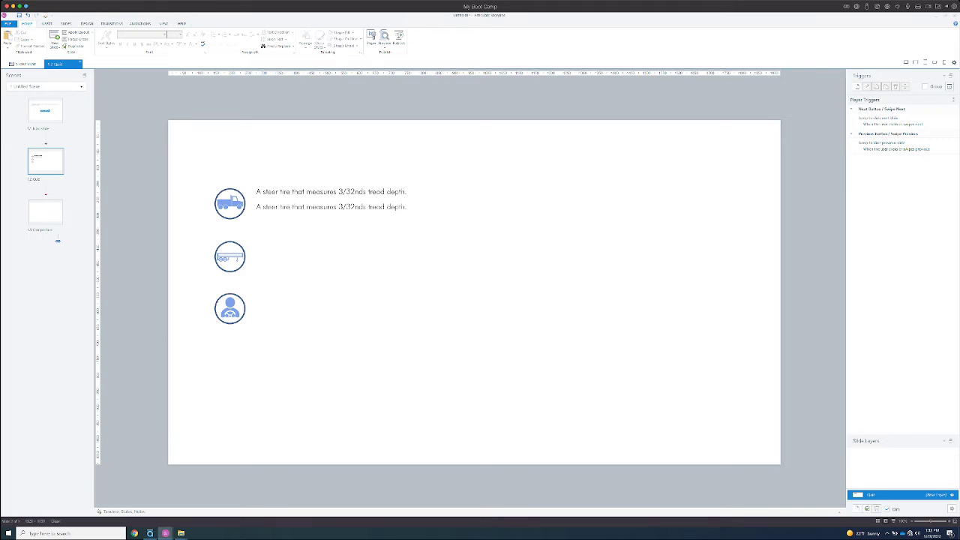
Step: Move both steer tire statements down together so the pair is vertically centered beside the truck icon
drag(437, 222, 257, 184)
click(307, 191)
click(307, 192)
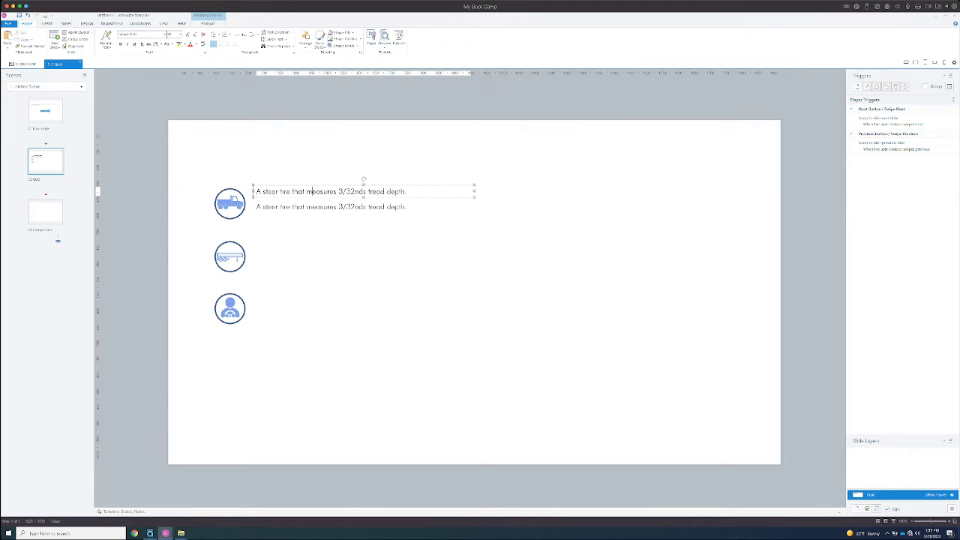
shift+click(308, 207)
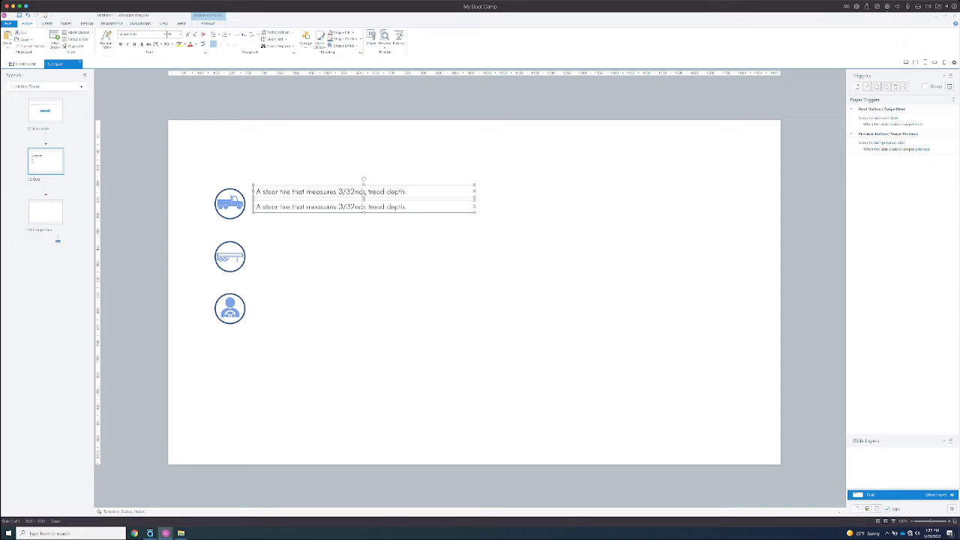
drag(309, 200, 309, 207)
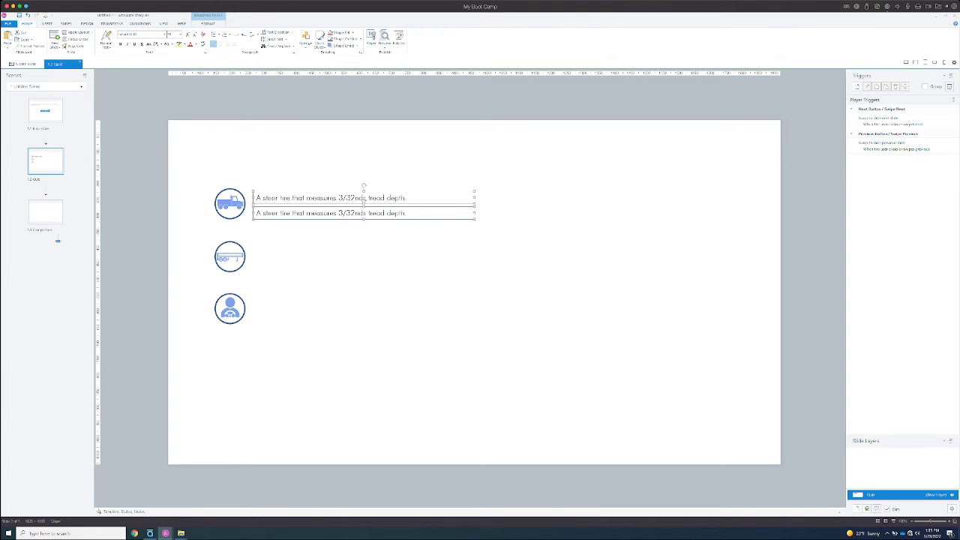
key(Up)
key(Up)
key(Up)
key(Up)
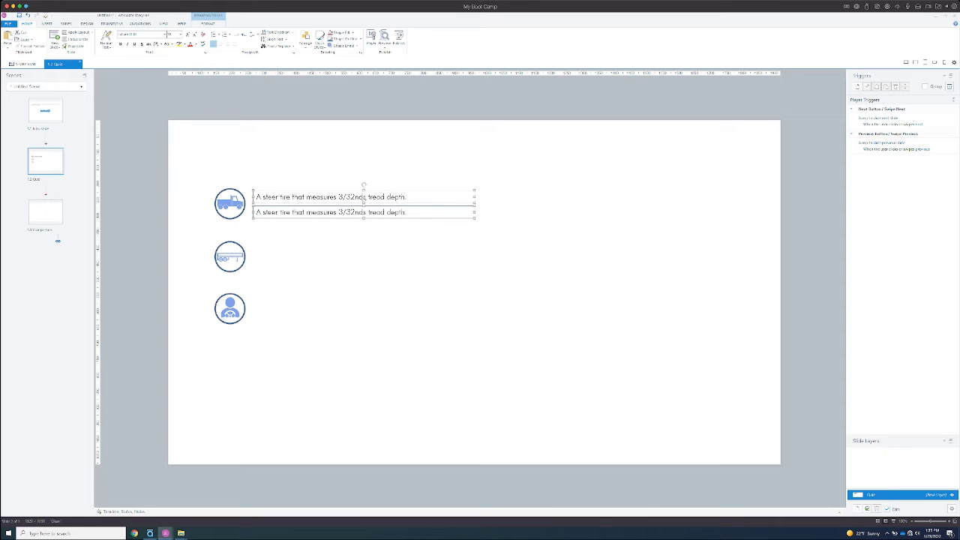
key(Up)
key(Up)
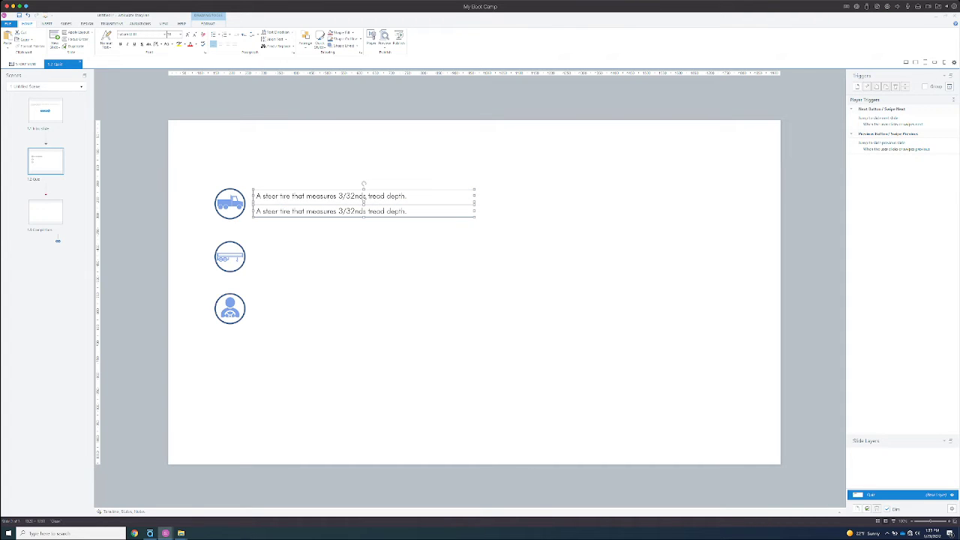
key(Down)
key(Down)
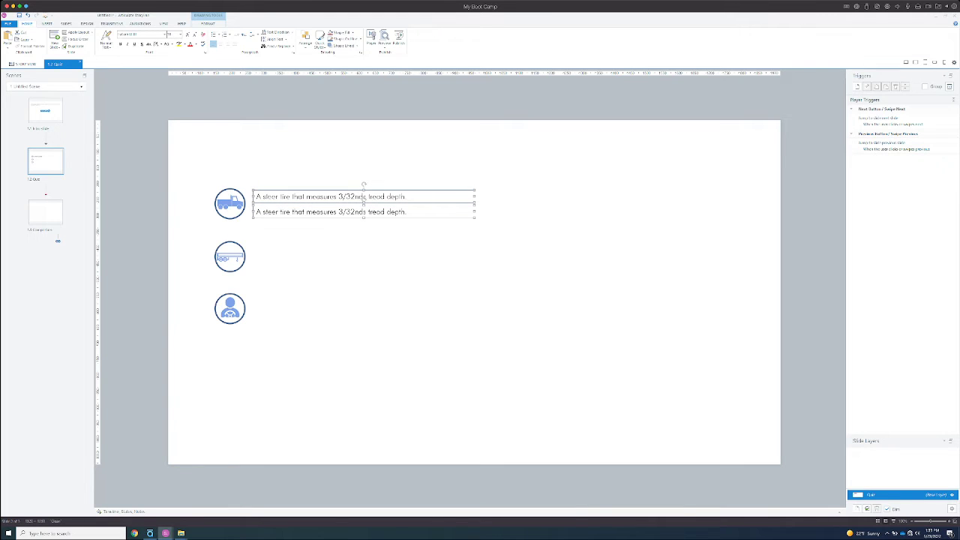
Step: Duplicate the pair of statements and align the copy beside the trailer icon
key(ctrl+d)
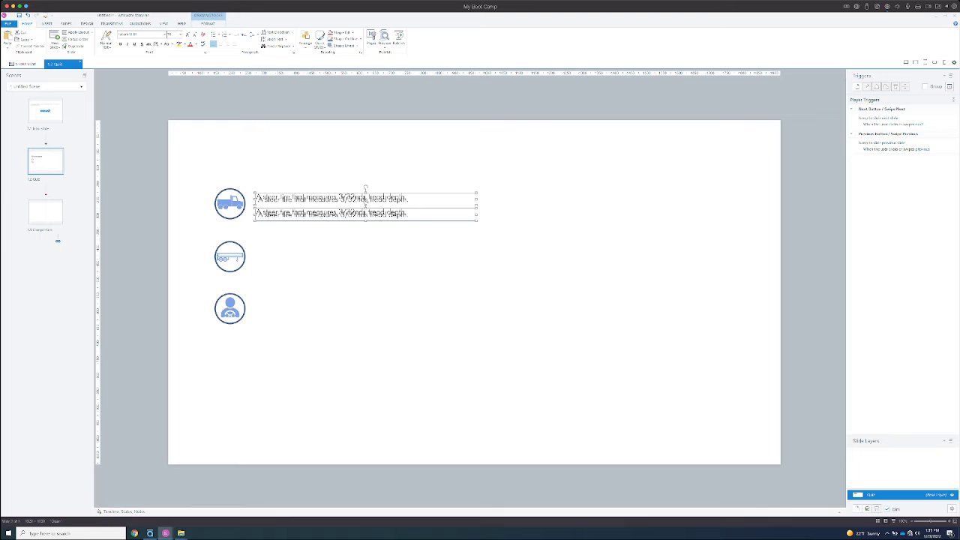
drag(340, 193, 338, 245)
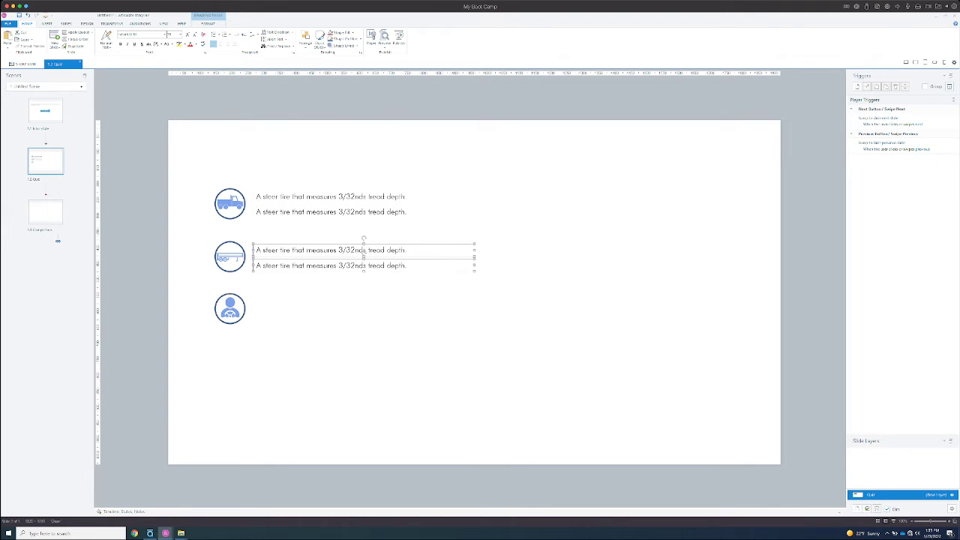
key(Up)
key(Up)
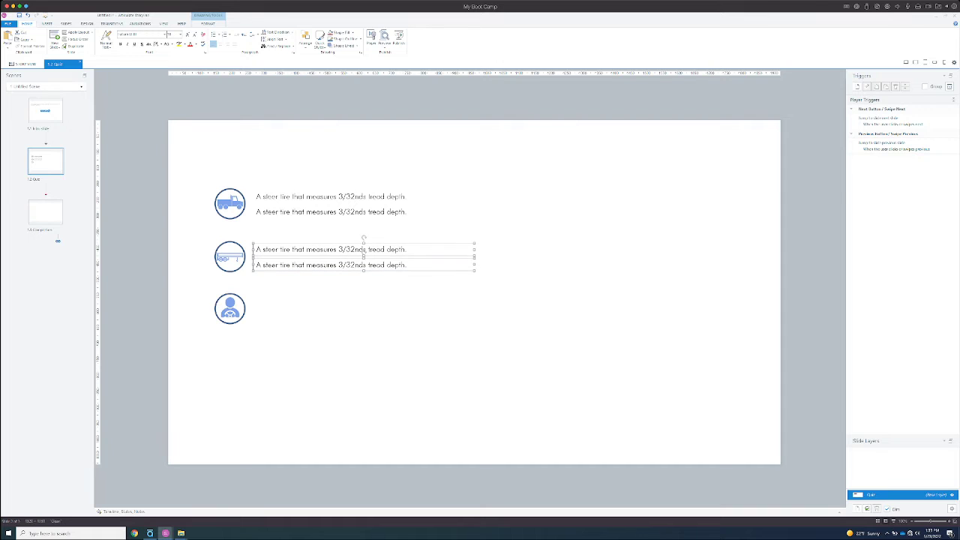
Step: Copy the statement pair from the trailer row and align the new pair beside the driver icon
mouse_move(339, 245)
mouse_down()
mouse_move(340, 193)
mouse_move(339, 298)
mouse_up()
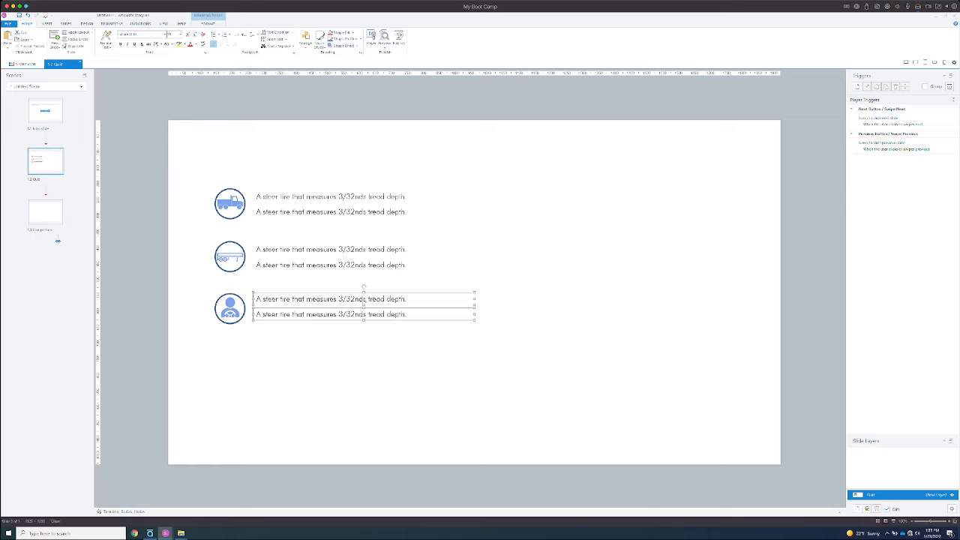
key(Down)
key(Down)
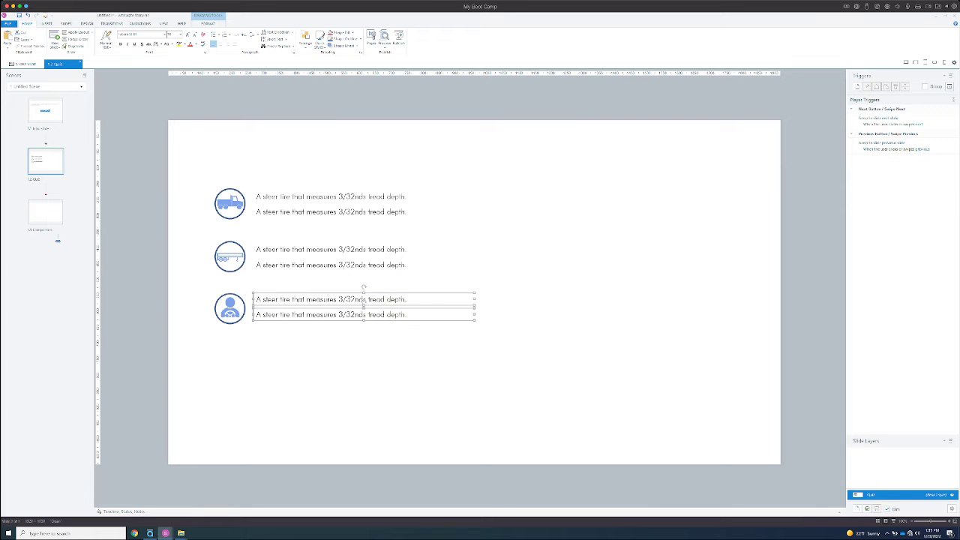
key(Down)
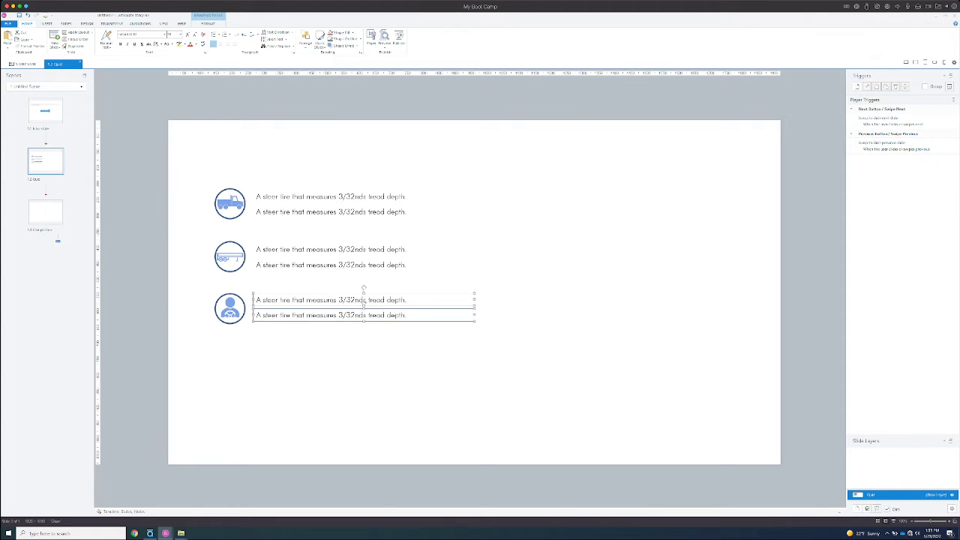
click(339, 264)
shift+click(339, 250)
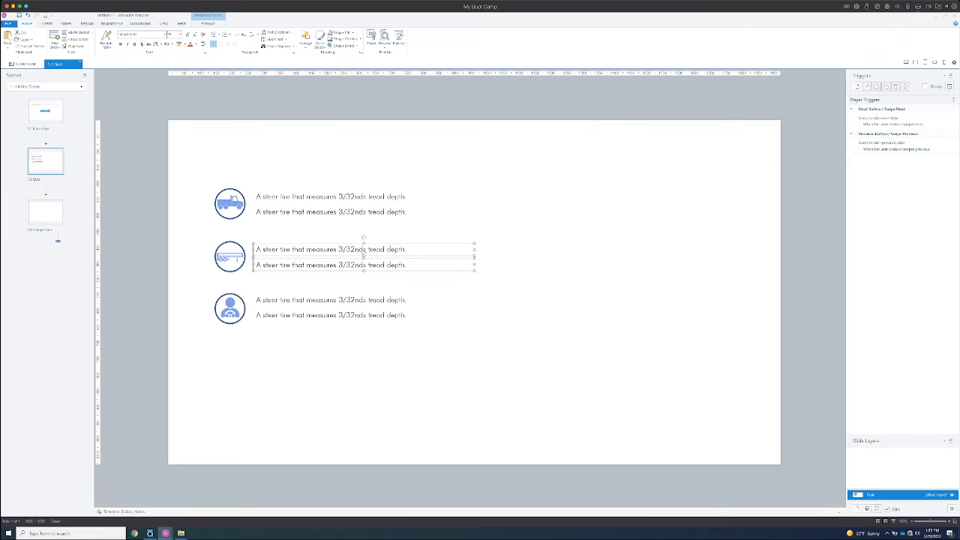
drag(320, 251, 321, 250)
key(Escape)
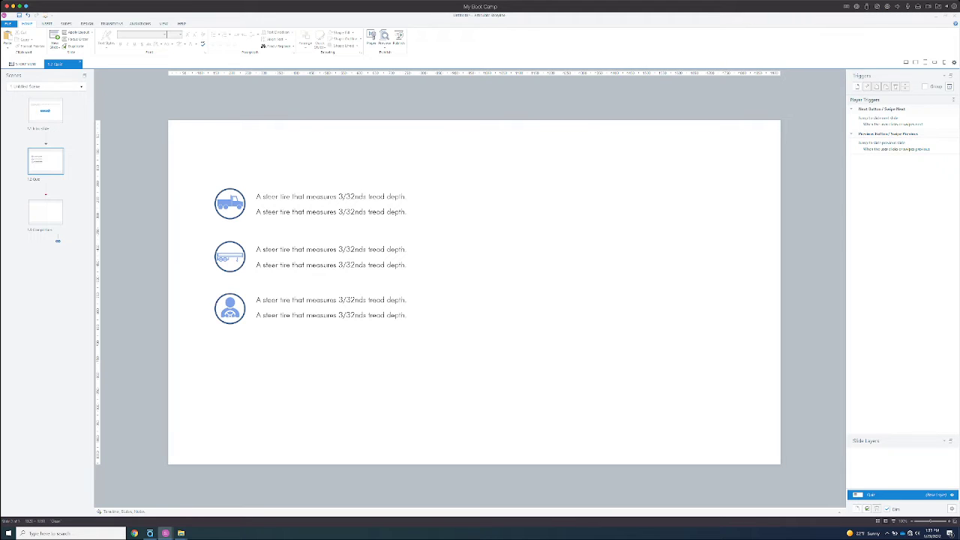
Step: Draw a small rectangle directly beneath the truck icon, about as wide as the icon
click(47, 24)
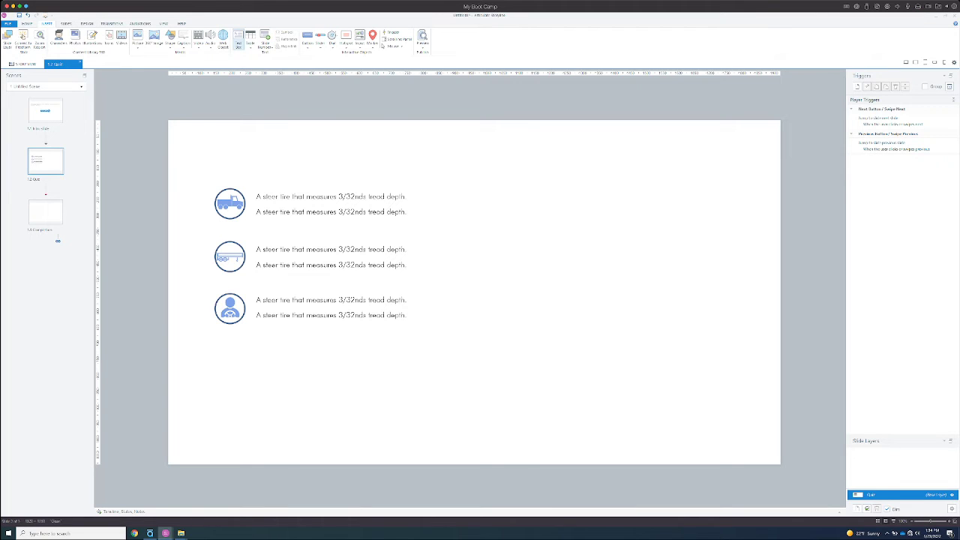
click(171, 41)
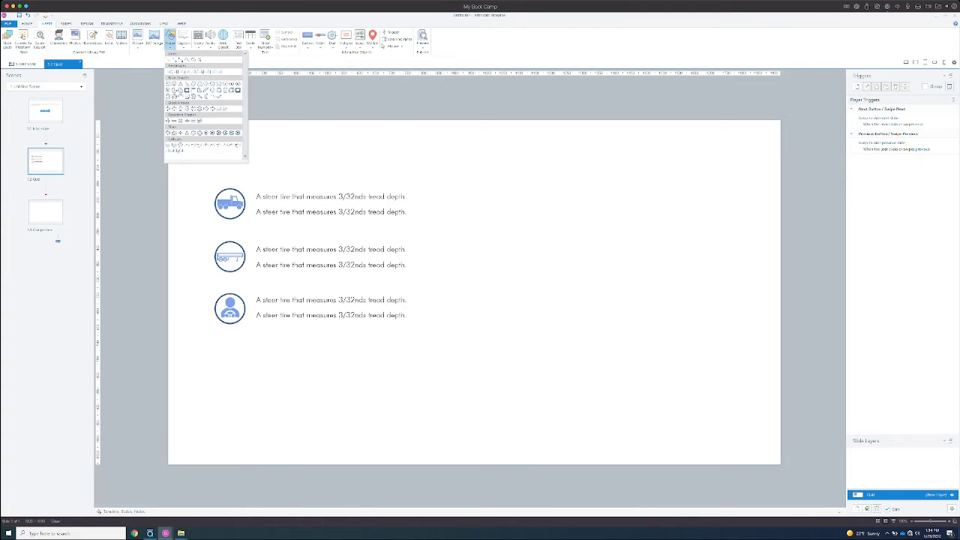
click(168, 71)
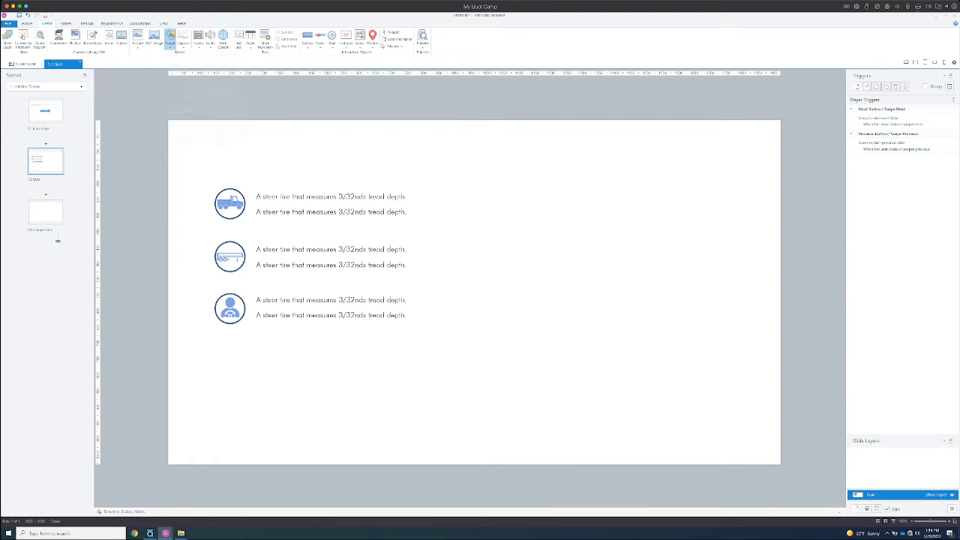
mouse_move(214, 222)
mouse_down()
mouse_move(254, 230)
mouse_move(214, 225)
mouse_up()
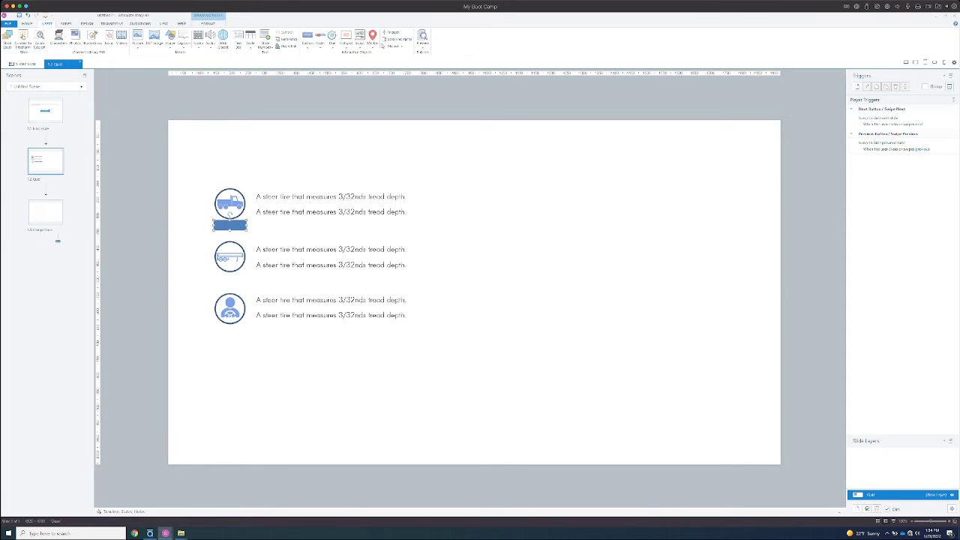
Step: Set the rectangle's width to 102 px in its size and position settings
key(ctrl+shift+Return)
click(725, 148)
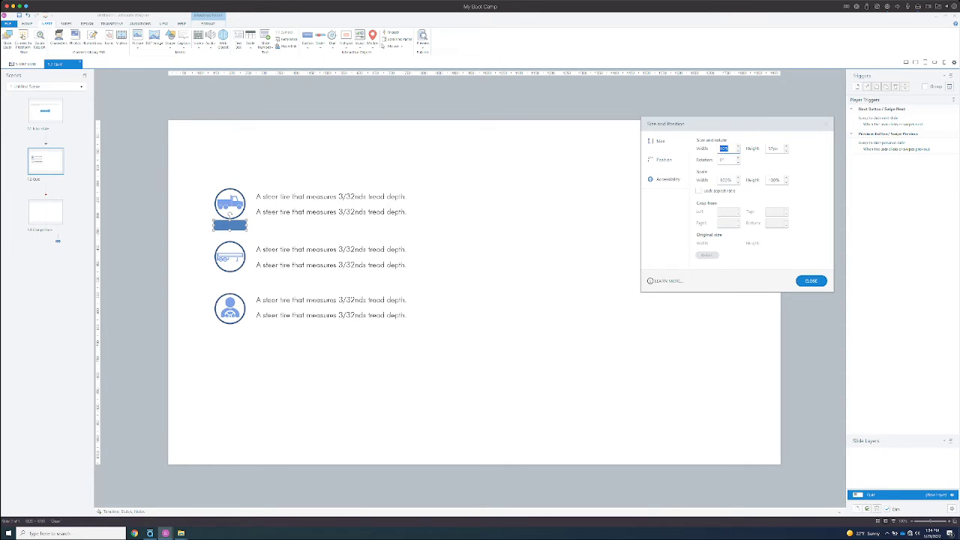
text(107)
key(Tab)
click(811, 281)
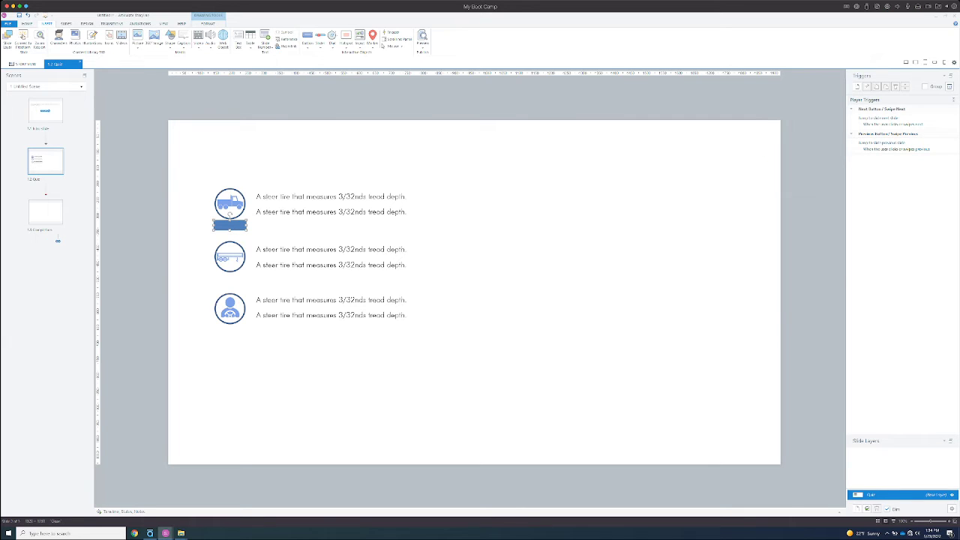
Step: Apply the bright blue shape style to the rectangle under the truck icon
drag(230, 225, 230, 225)
click(208, 23)
click(237, 38)
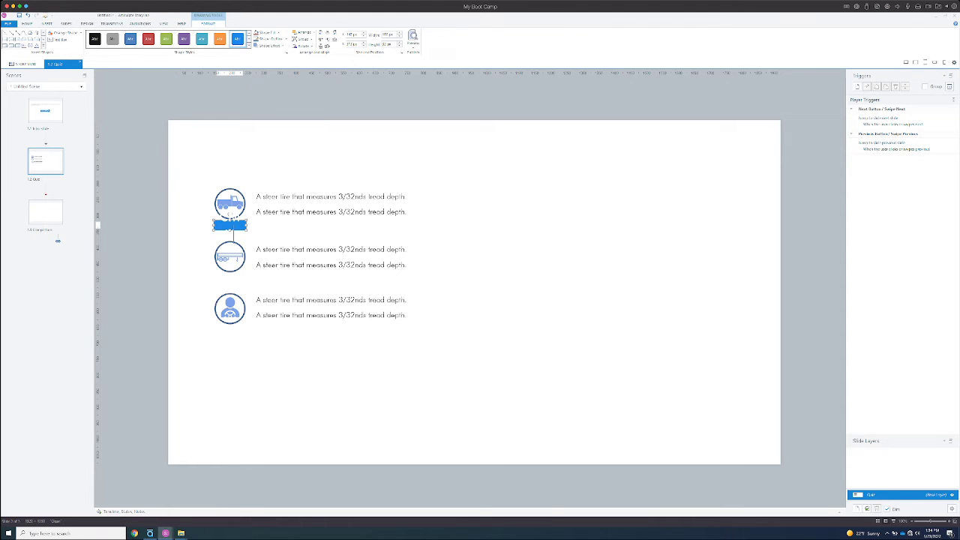
click(225, 230)
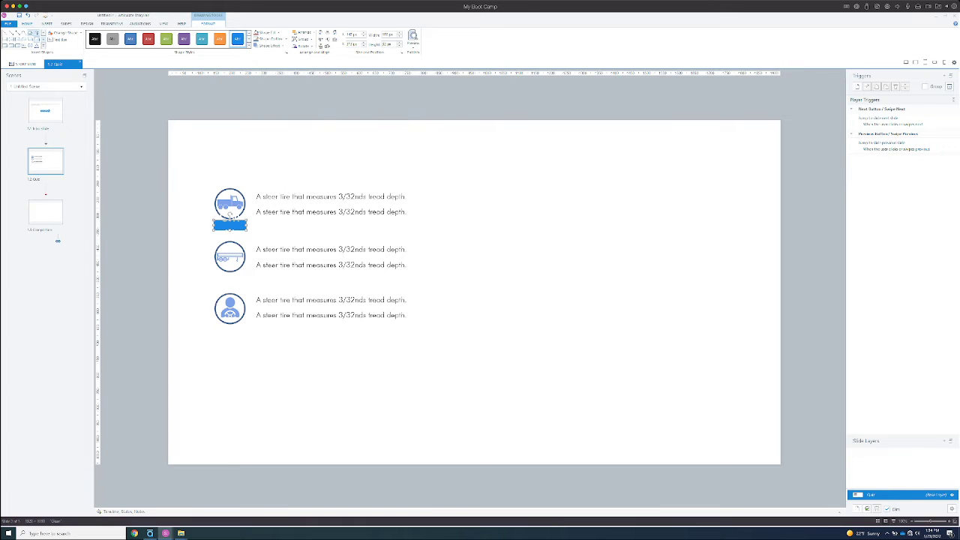
Step: Label the blue rectangle under the truck icon "CMV" in bold text at a smaller font size
click(27, 23)
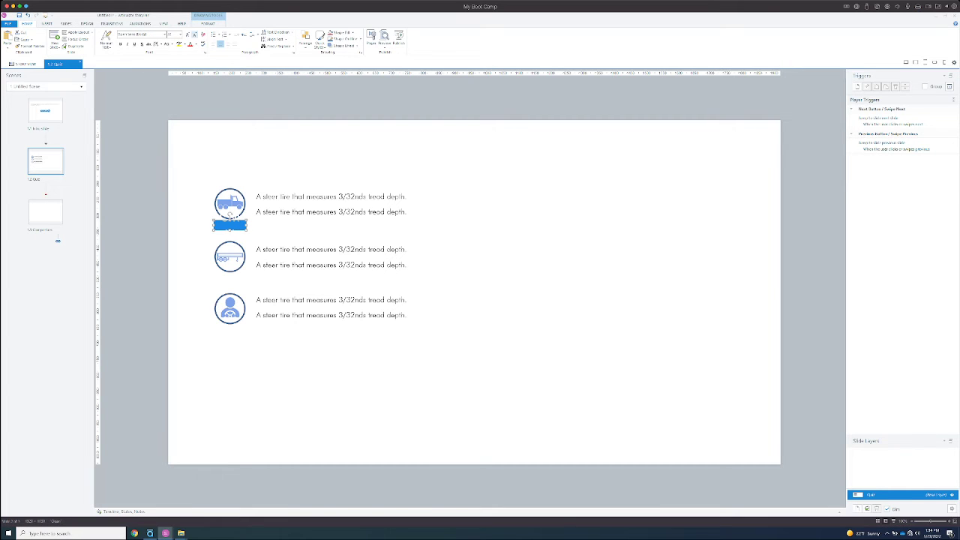
text(CMV)
click(195, 34)
click(194, 34)
click(120, 43)
key(Escape)
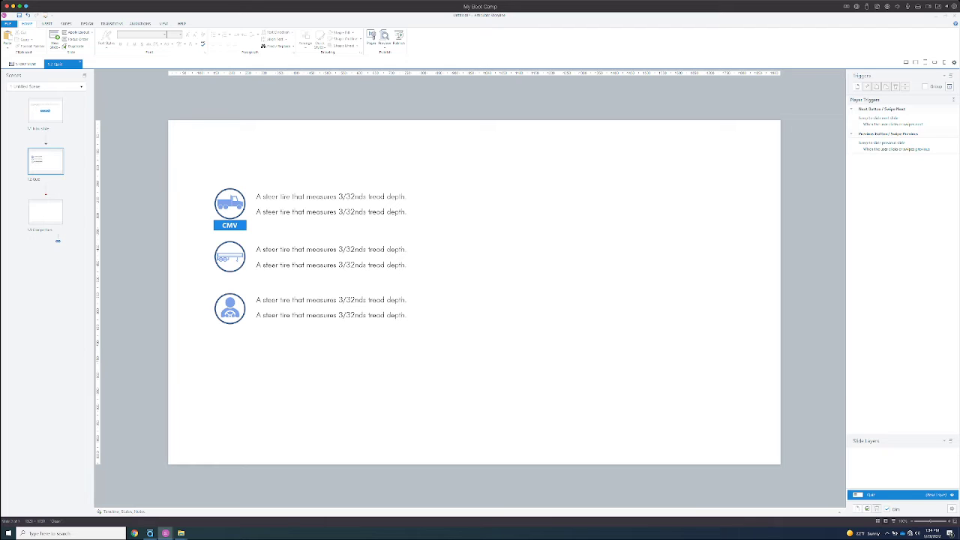
Step: Copy the CMV label to just beneath the trailer icon and change the copy's text to "Trailer"
click(229, 226)
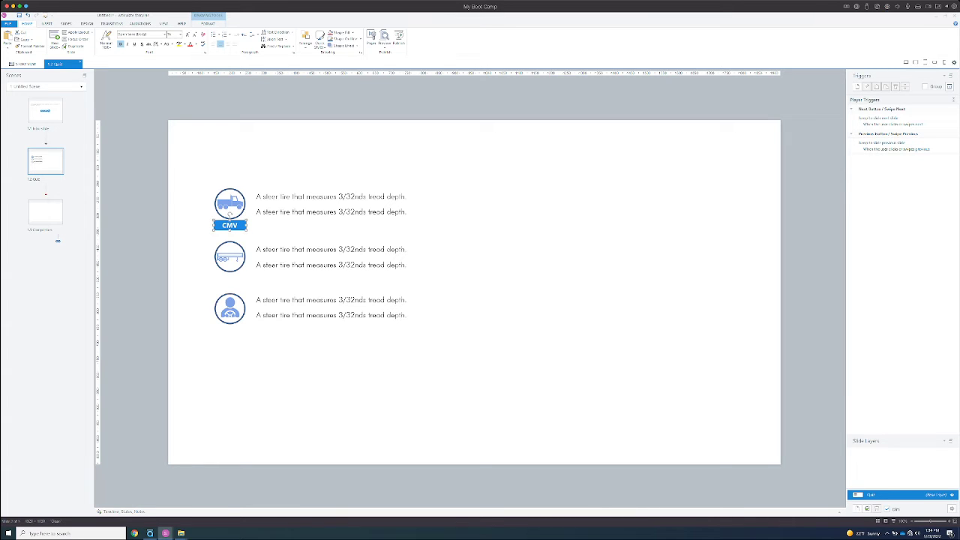
drag(229, 225, 231, 278)
key(Down)
key(Down)
double_click(229, 278)
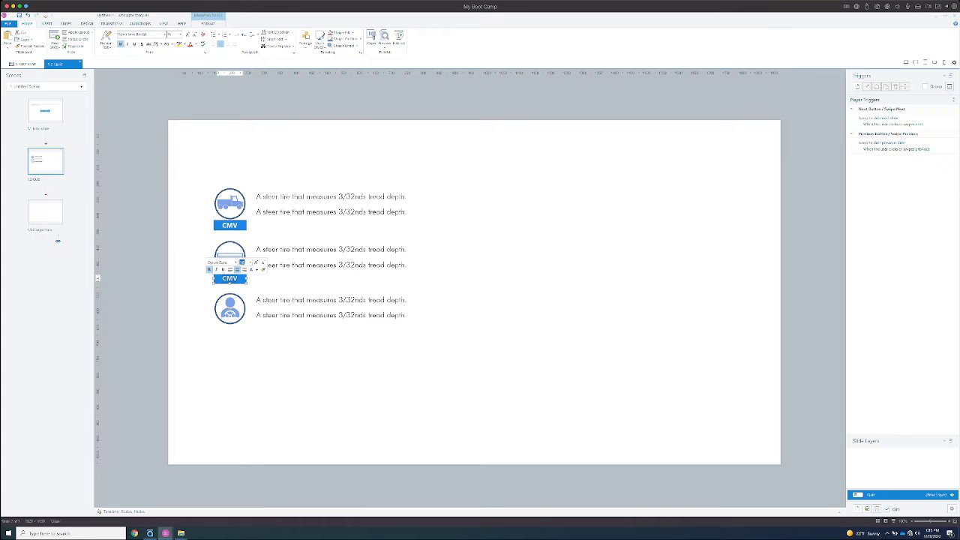
text(Trail)
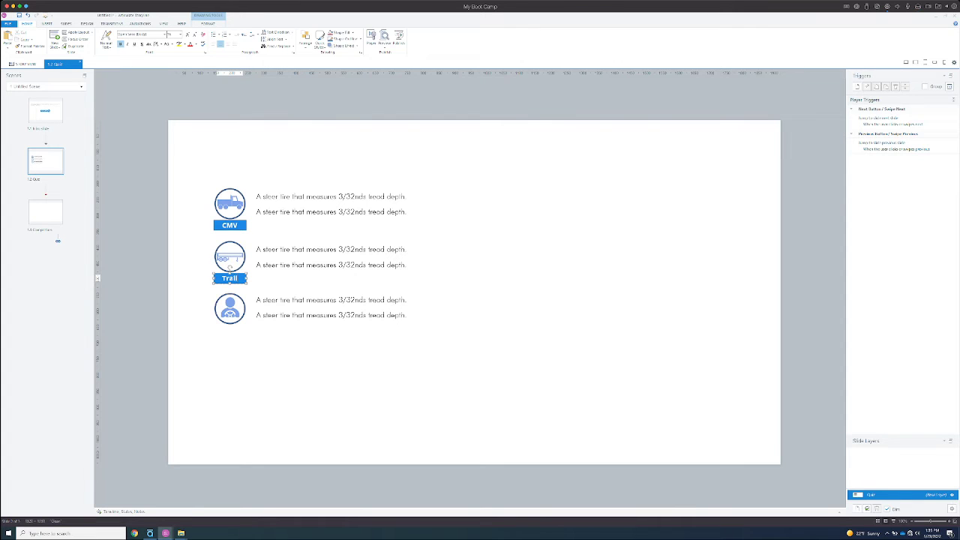
text(er)
key(Escape)
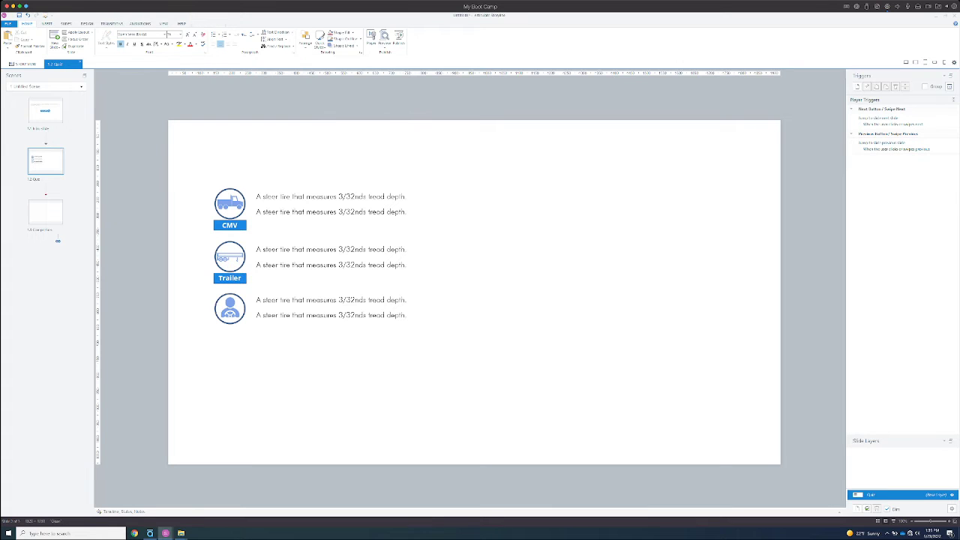
Step: Copy the Trailer label to just beneath the driver icon and change the copy's text to "Driver"
click(230, 276)
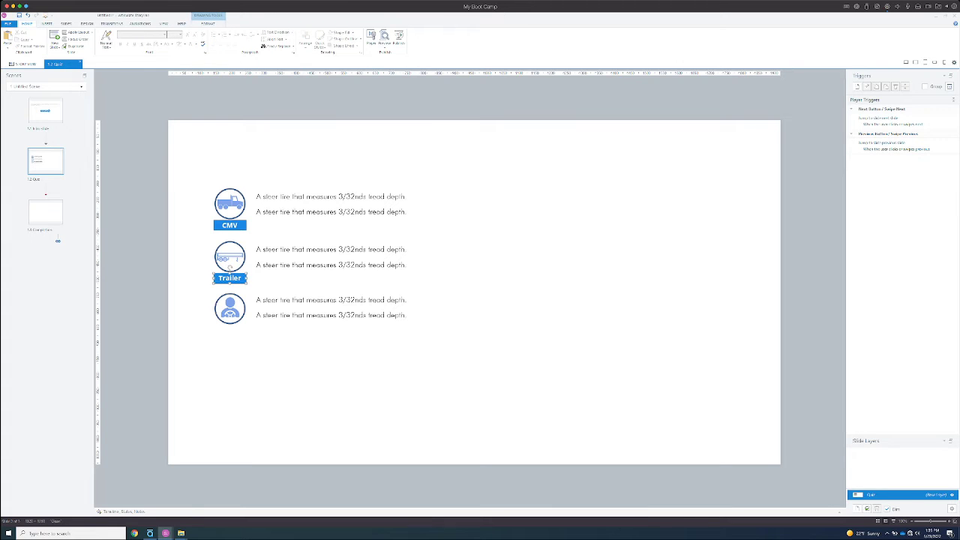
drag(231, 265, 246, 332)
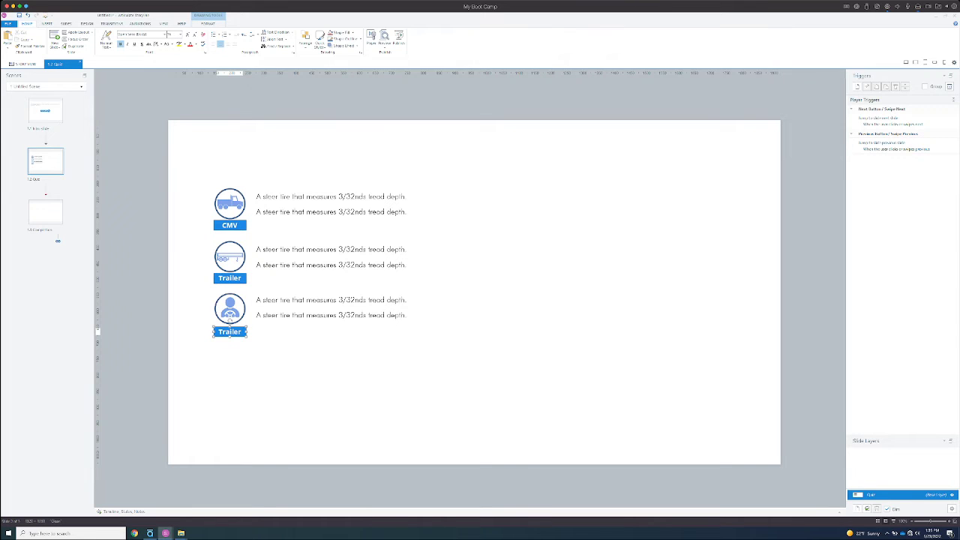
double_click(230, 331)
text(Driver)
click(373, 315)
click(373, 315)
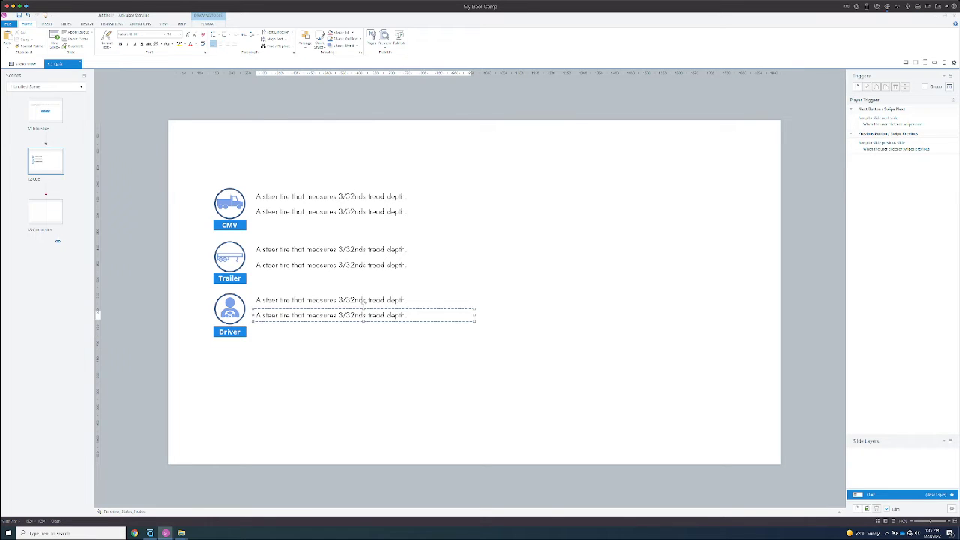
key(Escape)
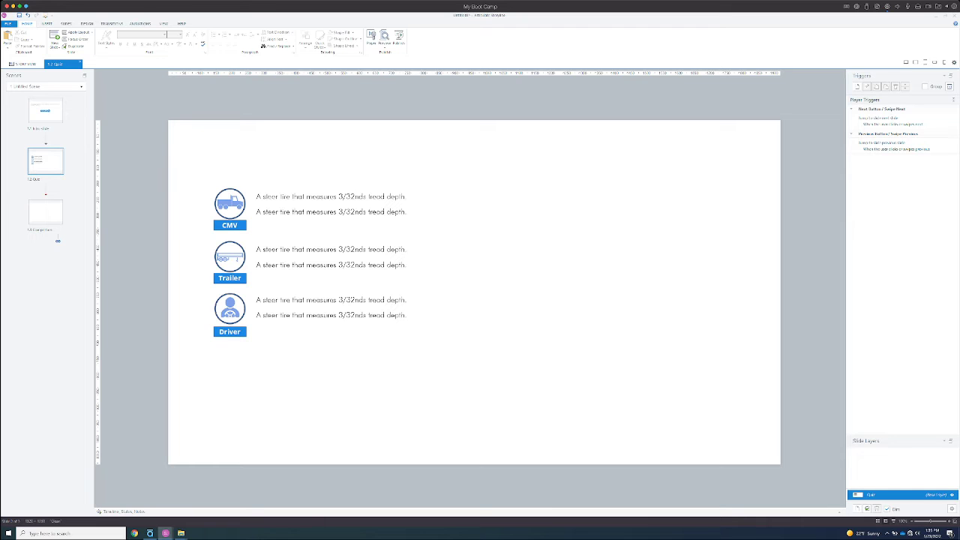
Step: Move all icons, labels and statements together closer to the middle of the slide
drag(190, 177, 481, 396)
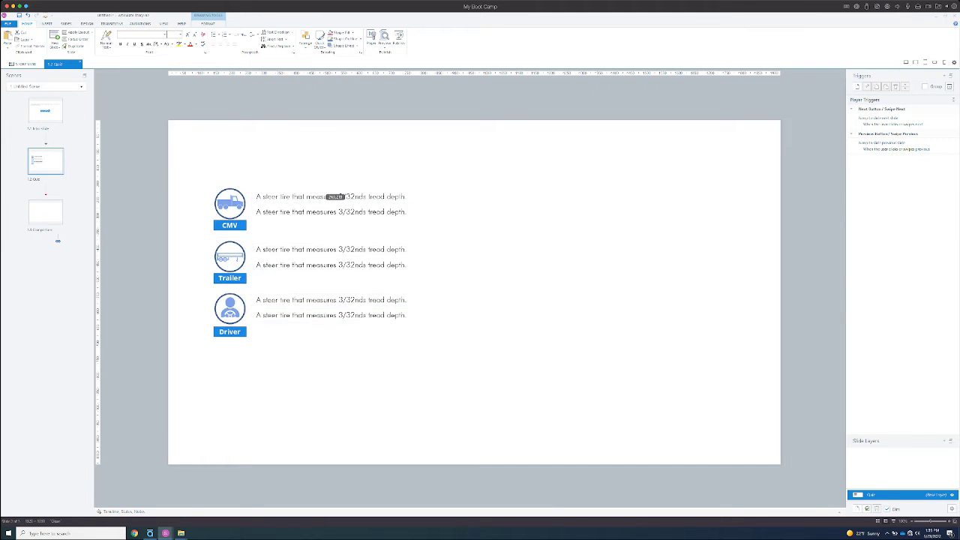
drag(332, 196, 398, 211)
key(Escape)
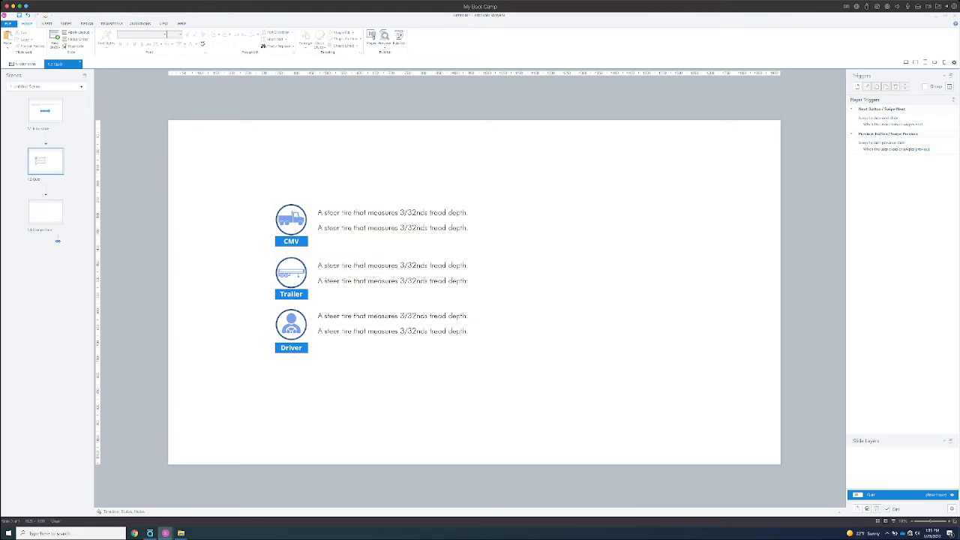
Step: Replace the first statement beside the driver icon with "Driver is pulled over for driving without a Medical Card."
click(469, 316)
drag(468, 316, 318, 316)
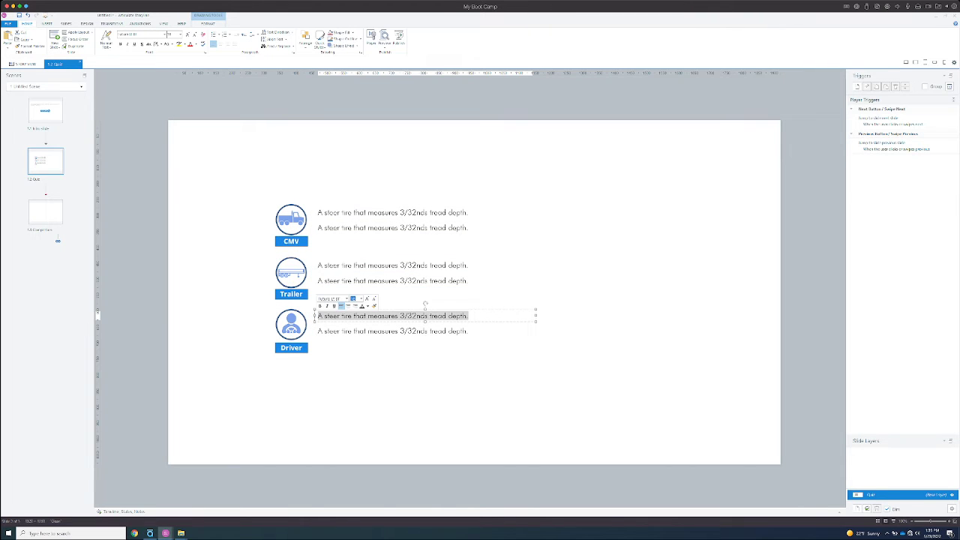
key(BackSpace)
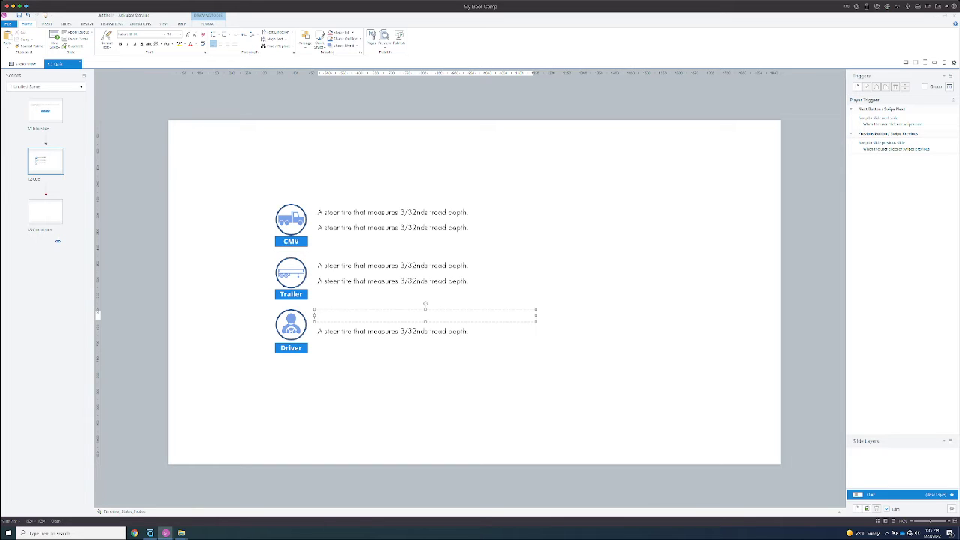
text(Driver is pulled over for driving without a Medical Card.)
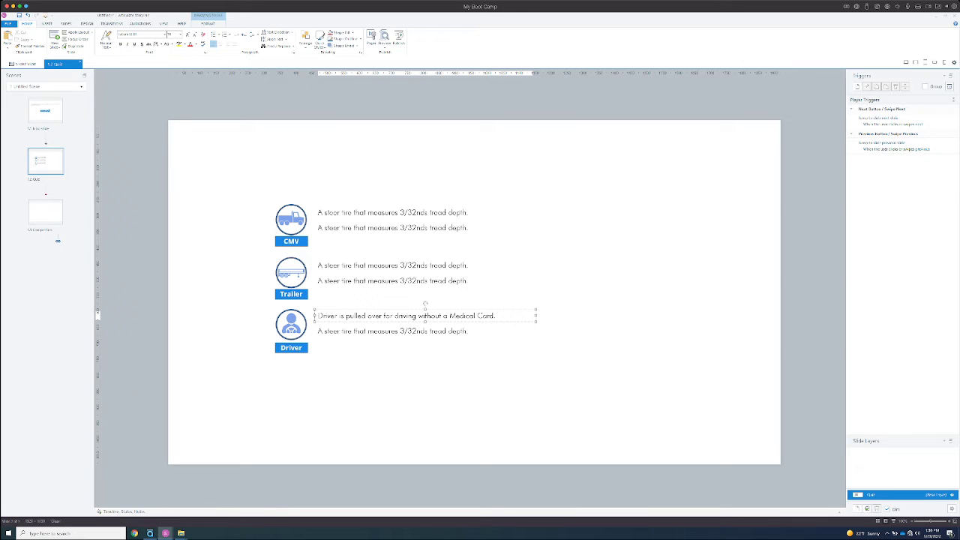
Step: Replace the second statement beside the driver icon with "Driver has filled out all of their hours of service log."
click(469, 331)
key(ctrl+a)
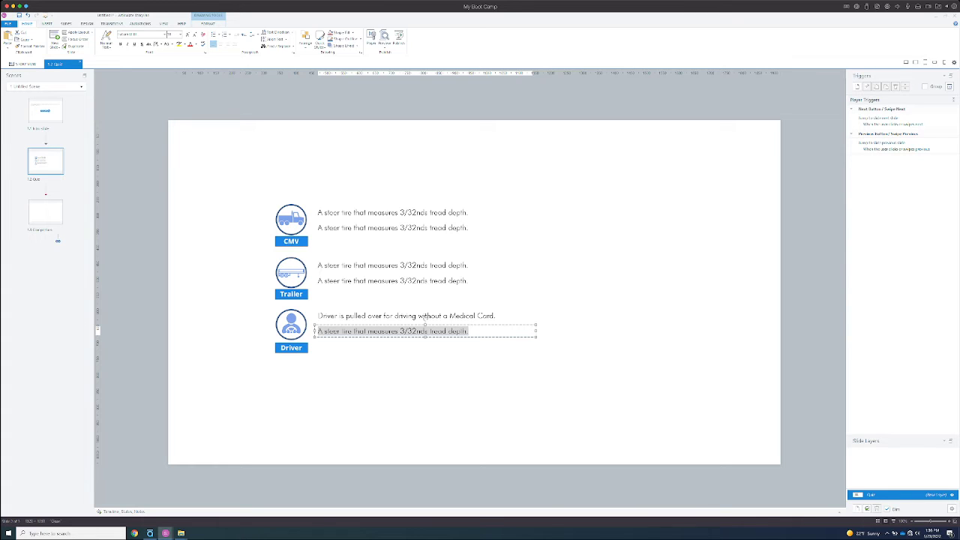
text(Dr)
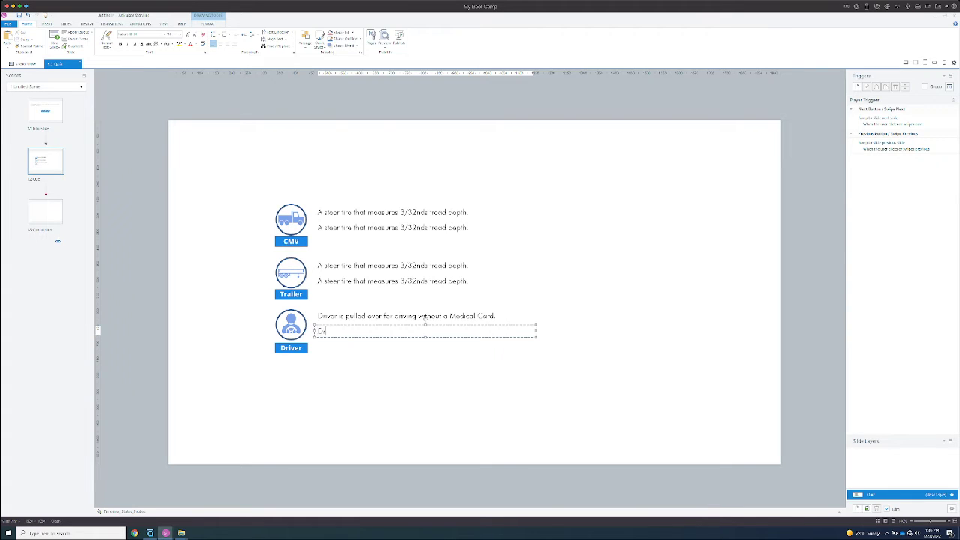
text(iver dhas filled out all of their hours of service log.)
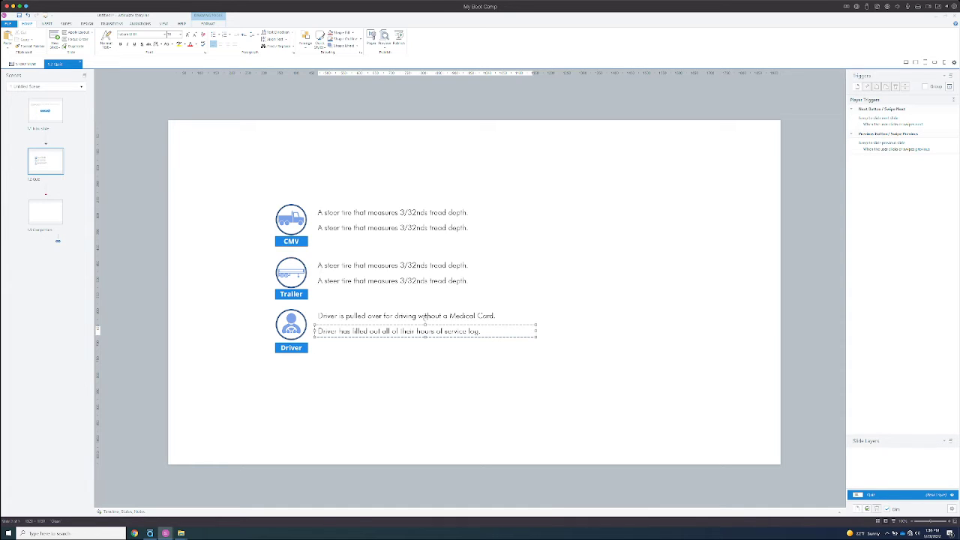
key(Escape)
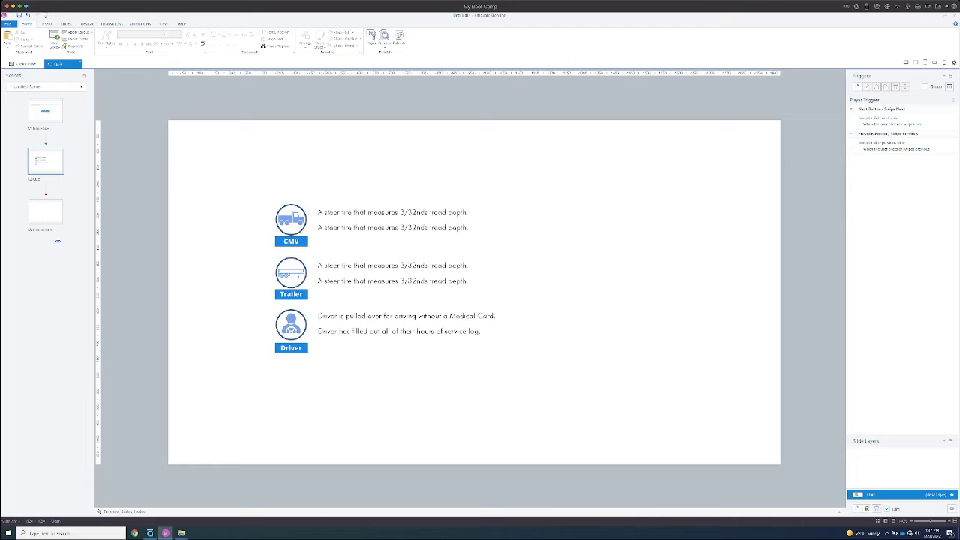
Step: Replace the second statement beside the trailer icon with "Missing straps for tie downs."
click(424, 279)
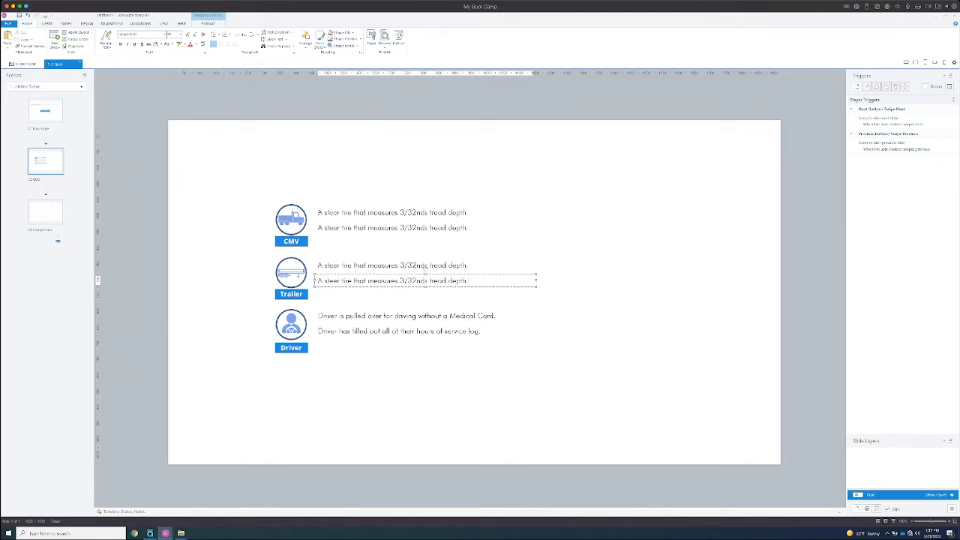
key(ctrl+a)
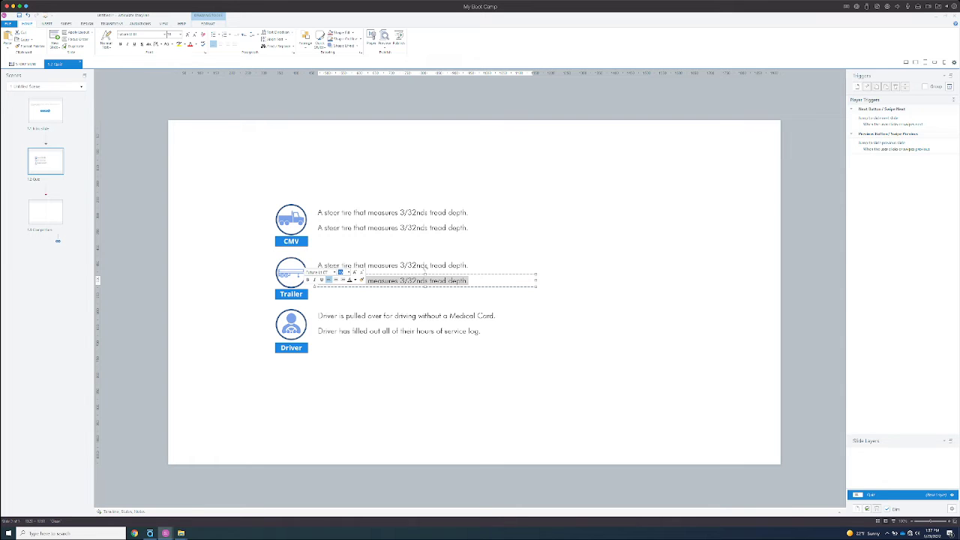
text(Missing )
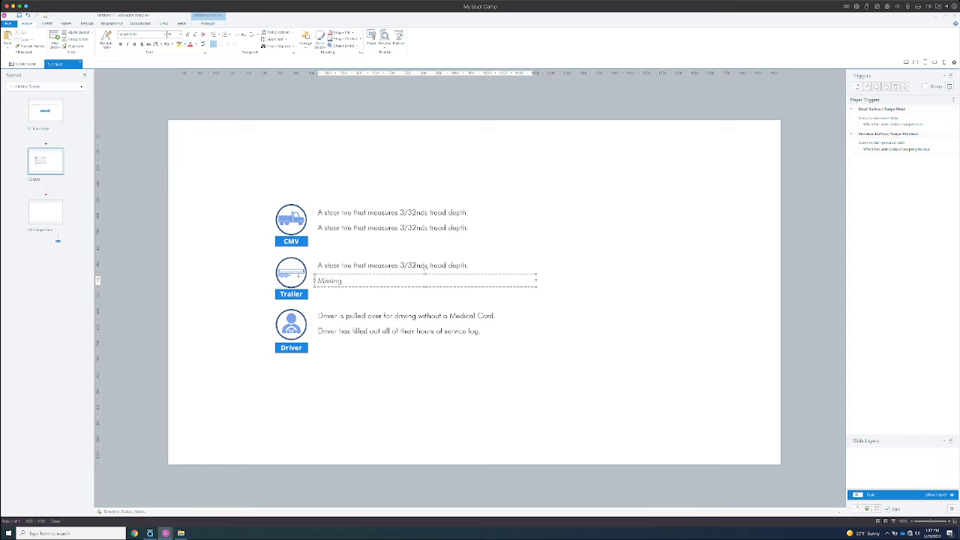
text(Ti)
key(BackSpace)
key(BackSpace)
key(BackSpace)
text(straps for tie downs)
Step: Reword the trailer's second statement to "Missing straps for tieing down a load."
click(424, 266)
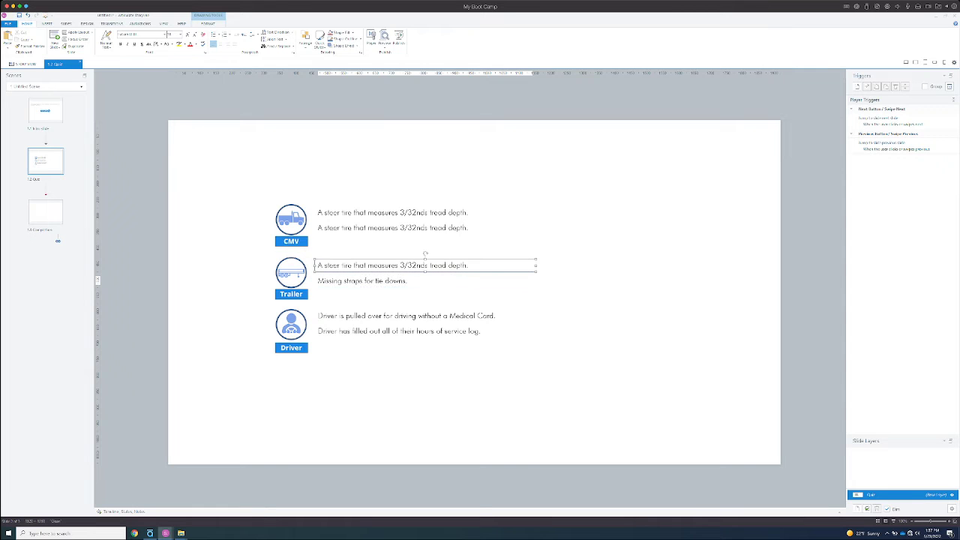
drag(470, 265, 318, 265)
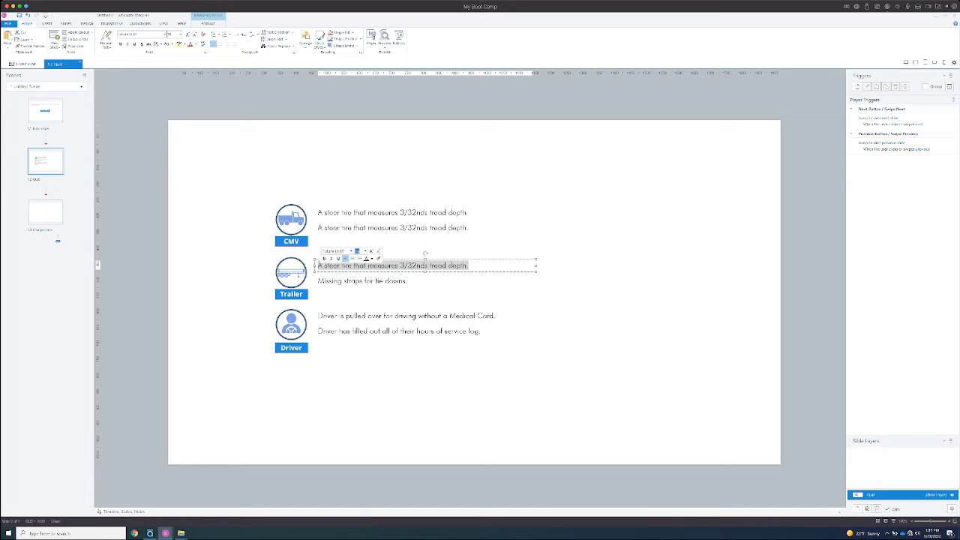
click(406, 281)
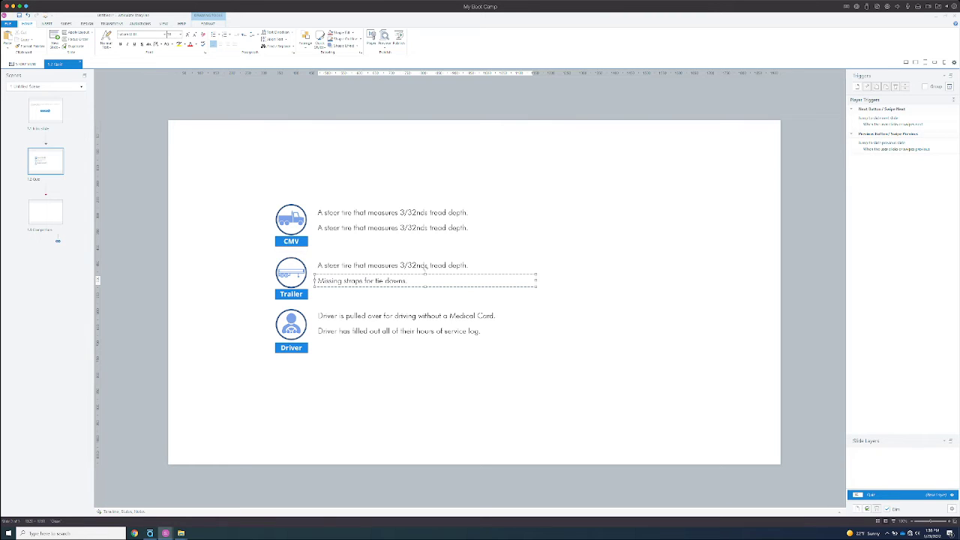
key(BackSpace)
key(BackSpace)
key(BackSpace)
key(BackSpace)
text(eing down)
text(a load)
Step: Replace the first statement beside the trailer icon with "Missing Pre-trip inspections for trailer."
click(468, 266)
drag(469, 266, 317, 266)
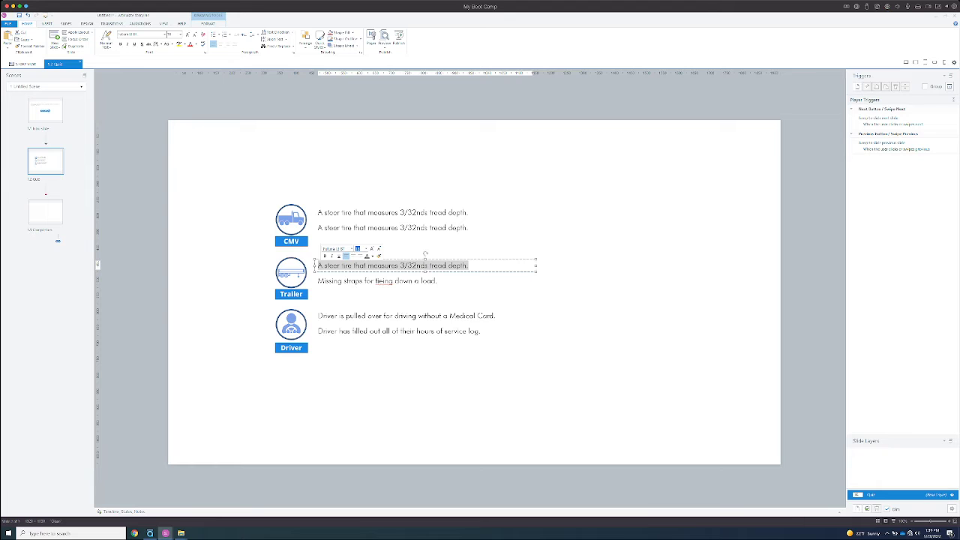
text(Missing)
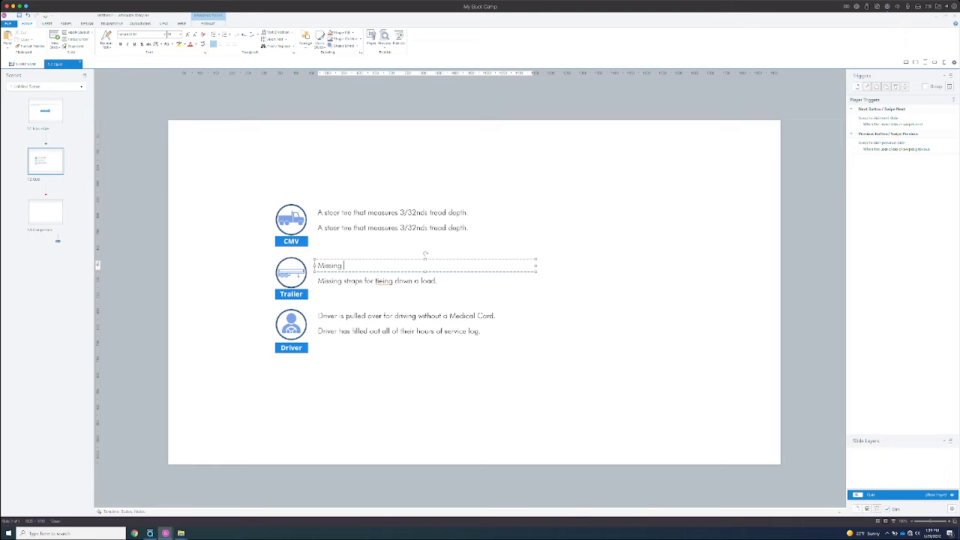
text(Pre)
text(-trip inspect)
text(ions )
text(fr)
text(r trailer.)
Step: Replace the second statement beside the truck icon with "Missing a headlamp in the front of the vehicle."
click(469, 227)
drag(468, 227, 318, 227)
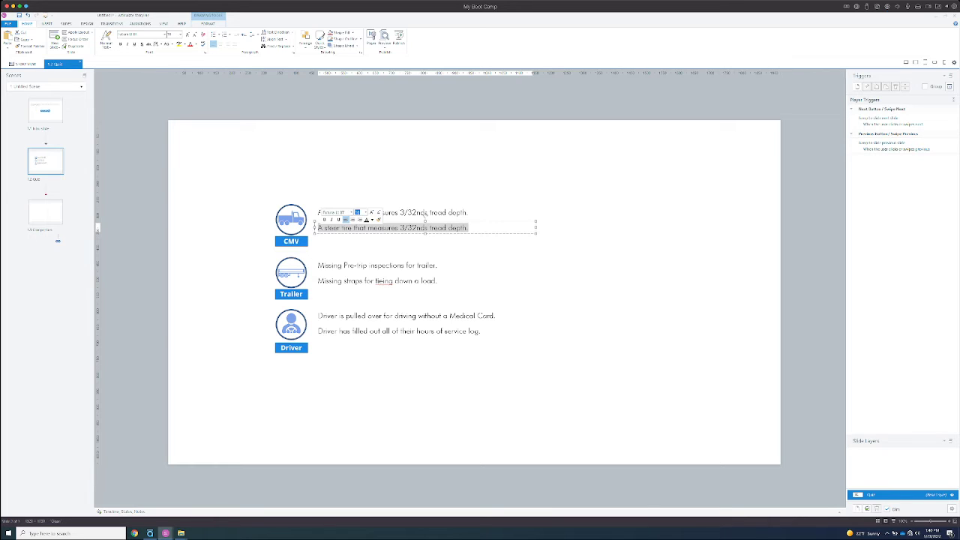
click(469, 228)
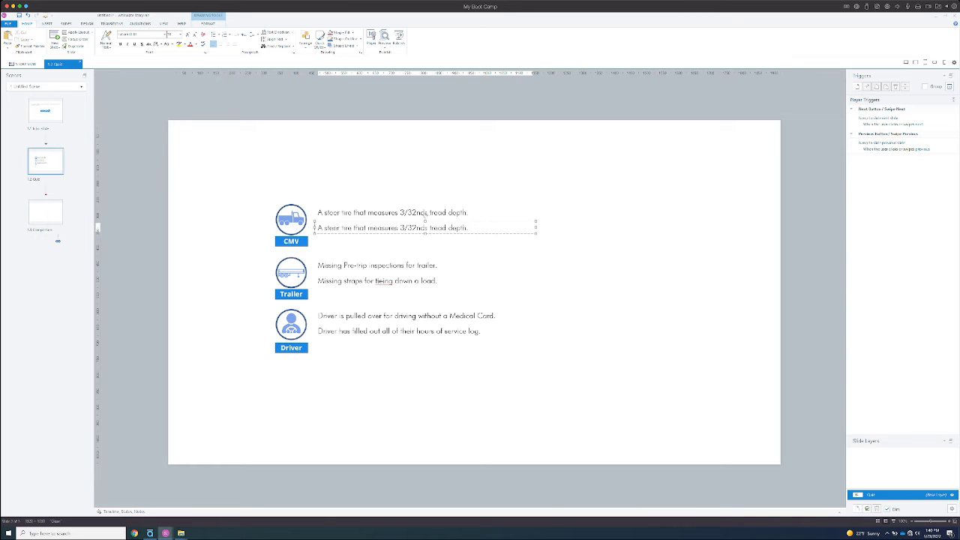
drag(468, 227, 317, 228)
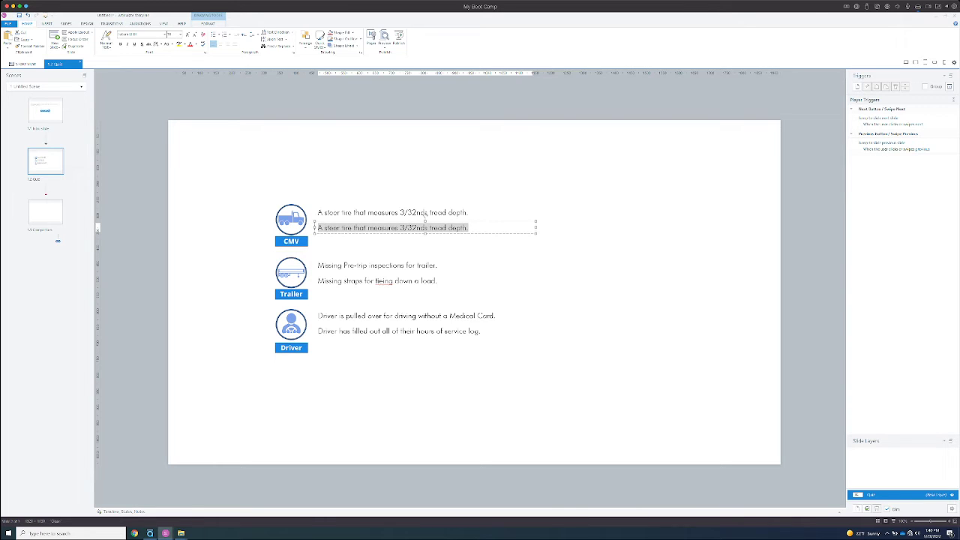
text(Missing d)
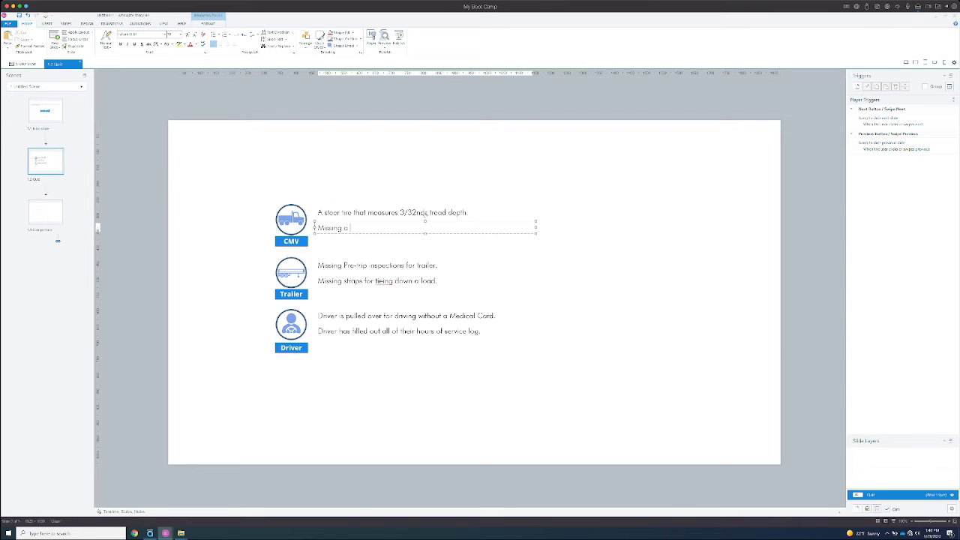
text( headlamp in the front of the b)
key(BackSpace)
text(icle.)
key(Escape)
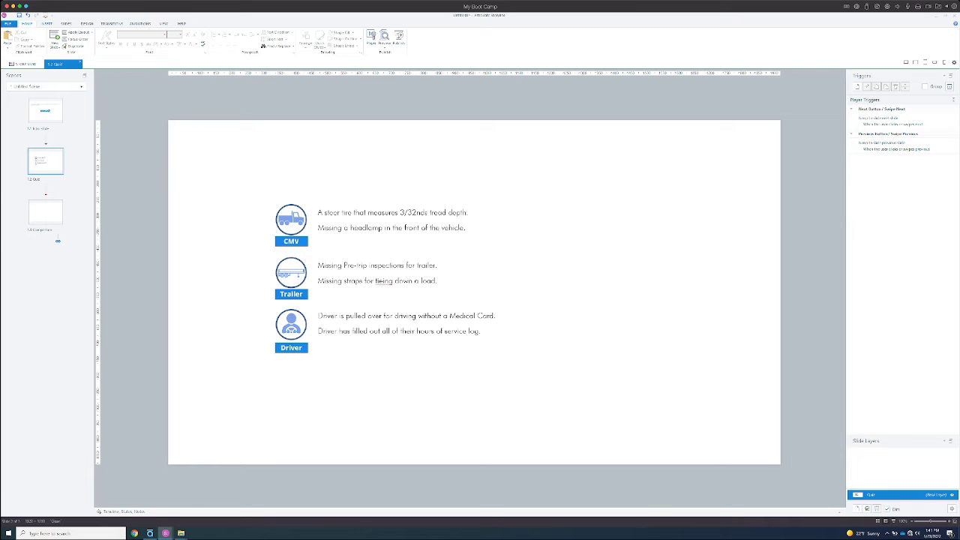
Step: Draw a small rounded rectangle just past the end of the first truck statement, about as tall as the text line
click(47, 24)
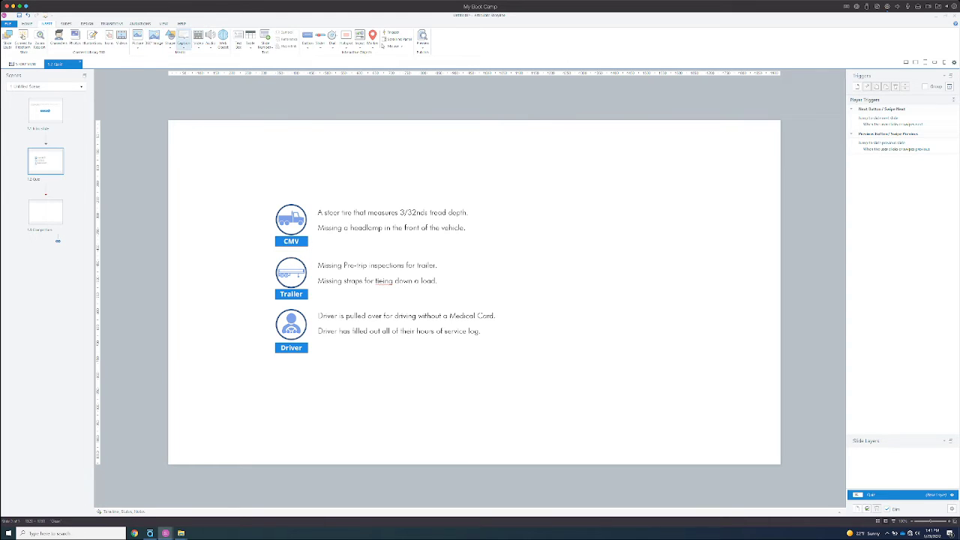
click(171, 39)
click(175, 72)
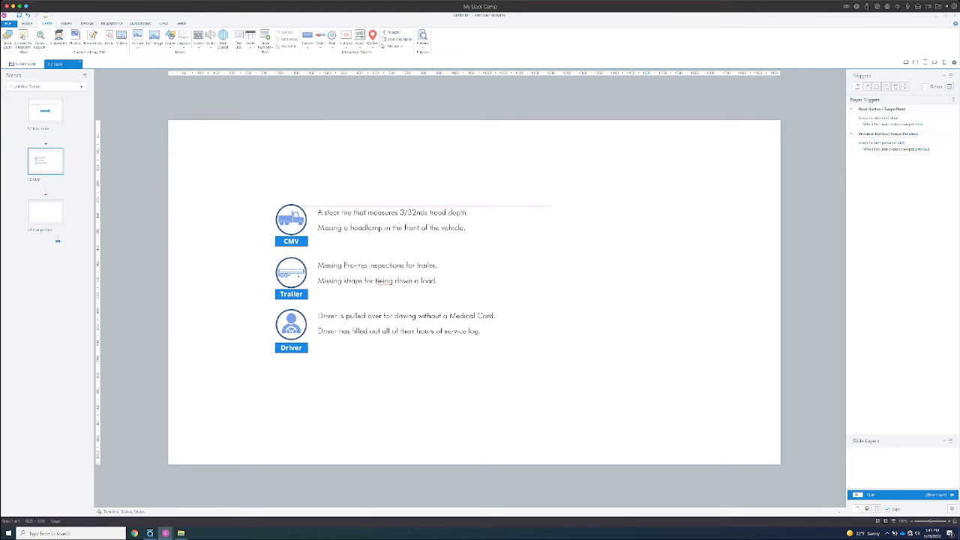
drag(488, 207, 514, 219)
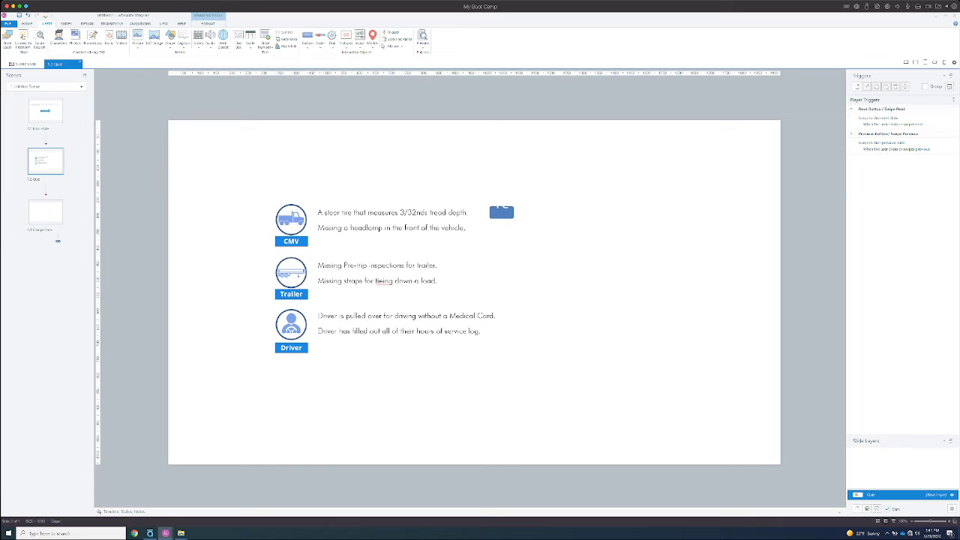
Step: Label the rounded rectangle beside the first truck statement "Yes" in bold, with the text reduced to fit inside the shape
click(27, 24)
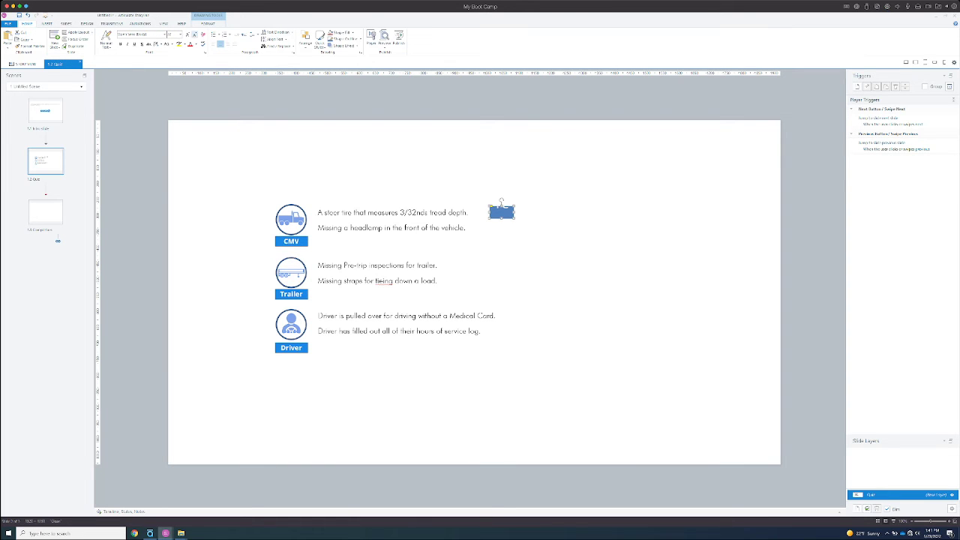
text(Yes)
click(194, 34)
click(194, 35)
click(187, 35)
click(188, 35)
click(187, 34)
click(120, 44)
key(Escape)
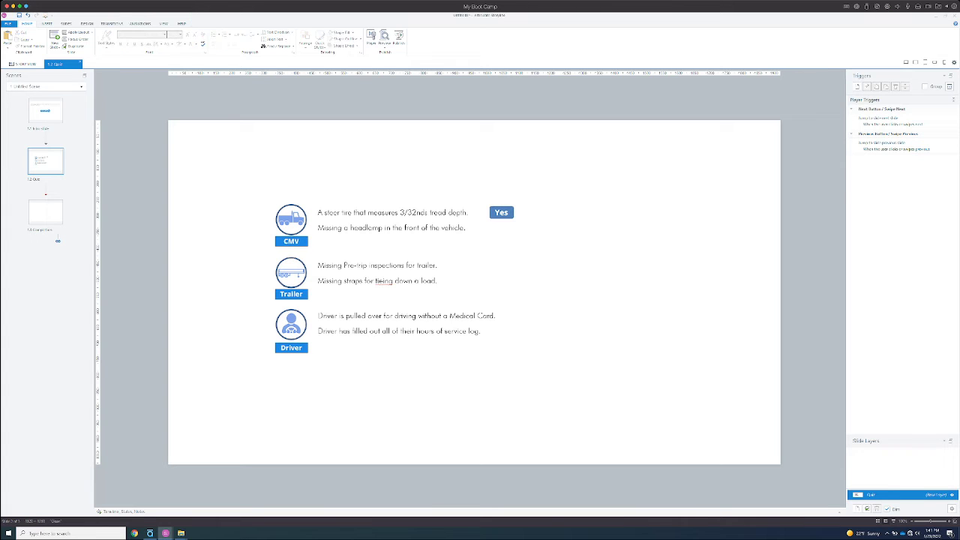
Step: Widen the Yes shape slightly and display its states
click(501, 212)
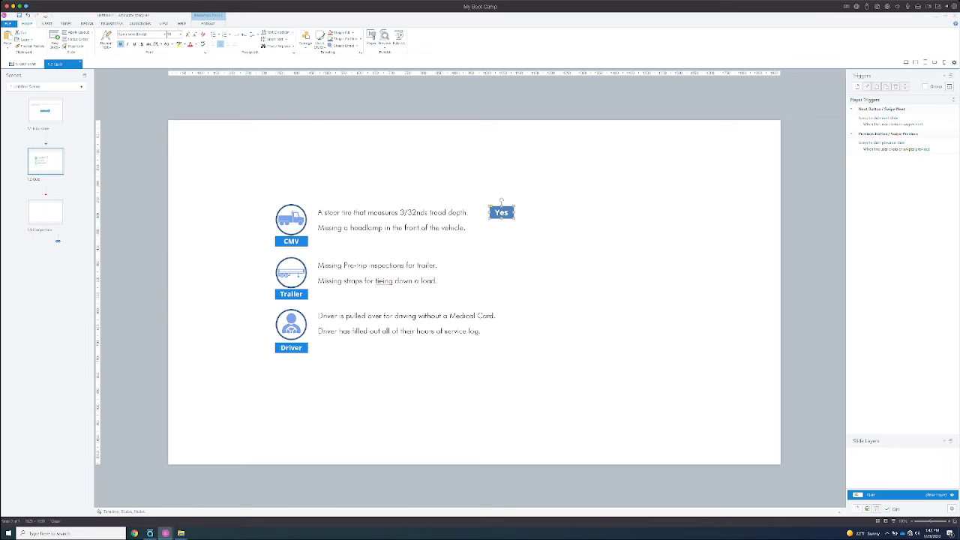
drag(501, 213, 502, 213)
key(Escape)
drag(513, 213, 515, 213)
click(124, 511)
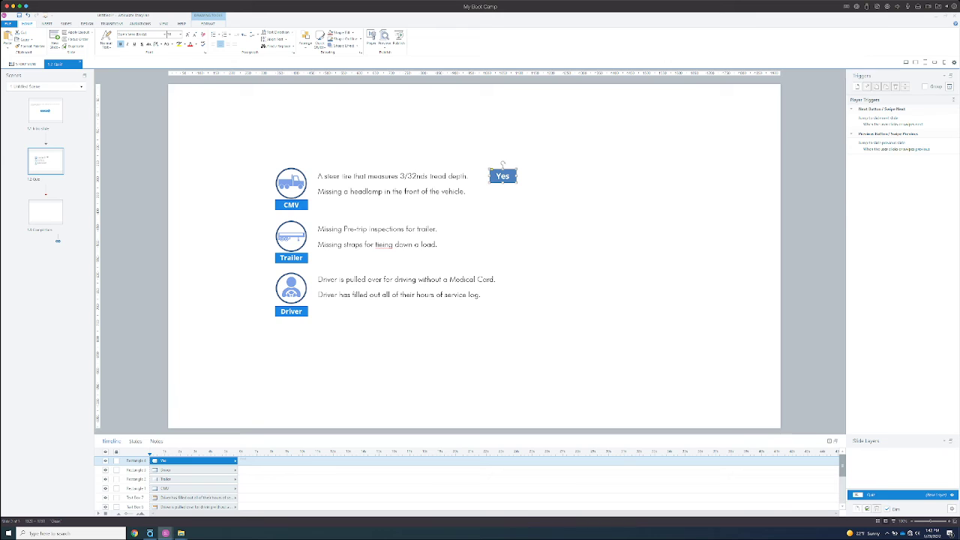
click(135, 441)
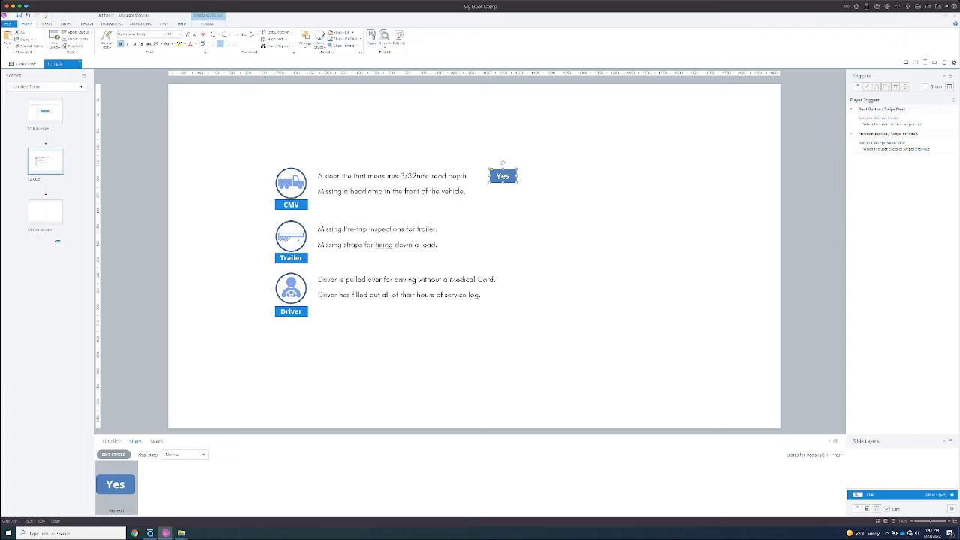
key(Escape)
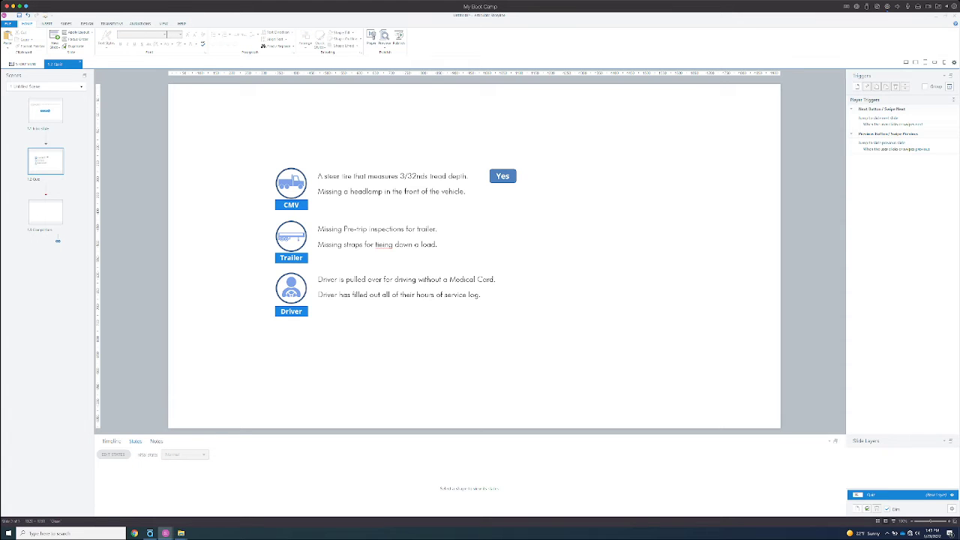
Step: Remove the outline from the Yes shape
click(503, 176)
click(207, 24)
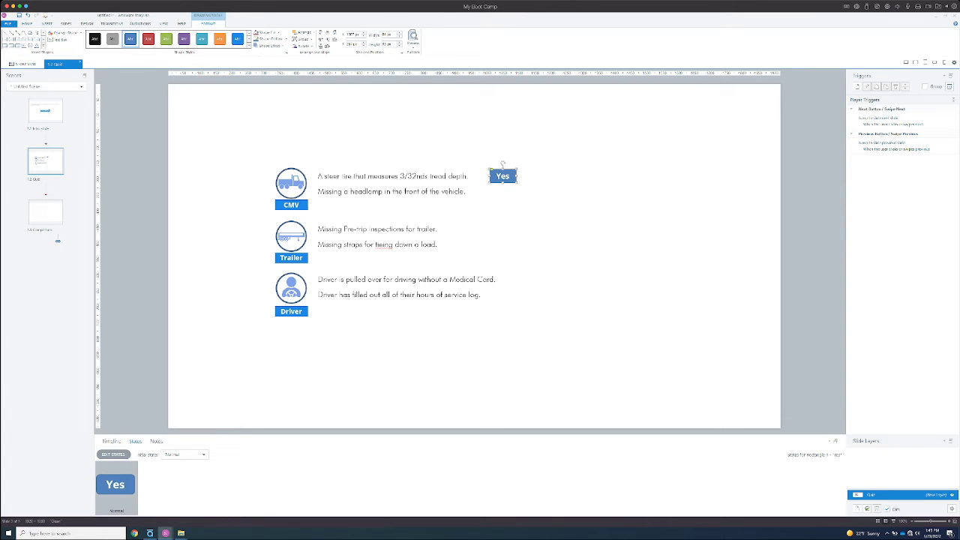
click(272, 38)
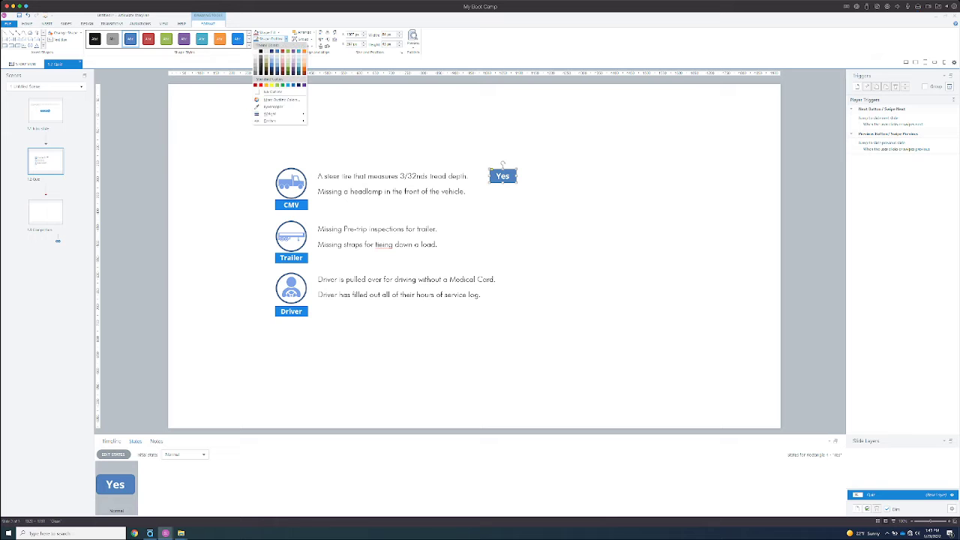
click(273, 92)
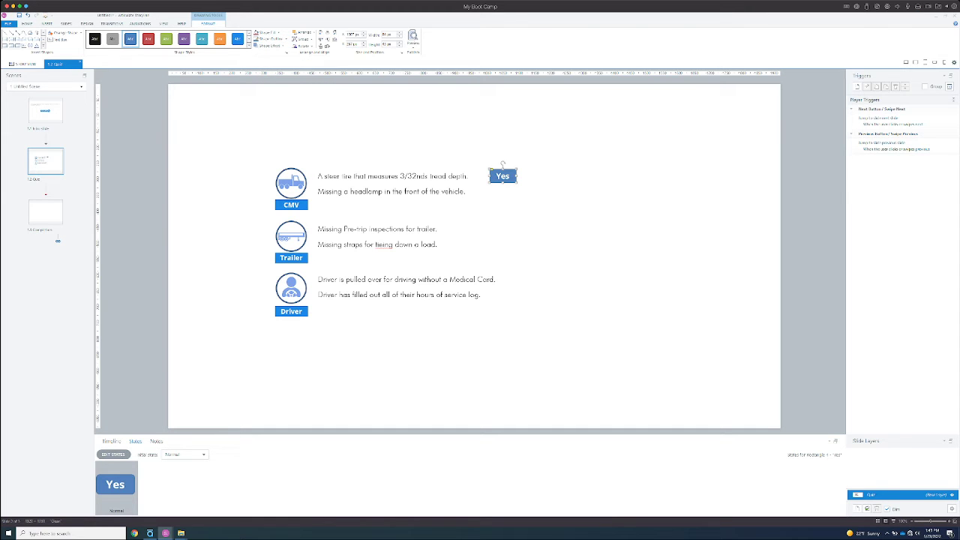
key(Escape)
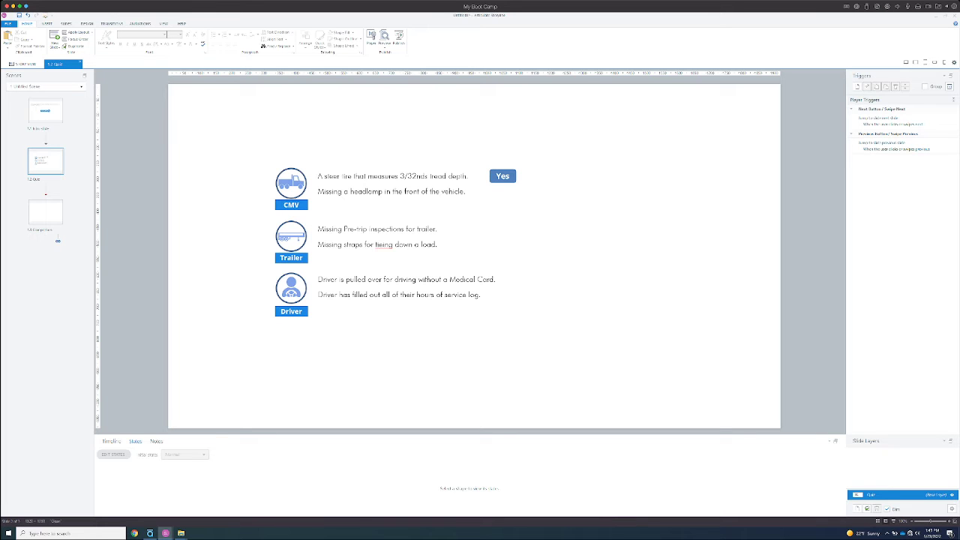
Step: Duplicate the Yes shape just beyond the original on the same line and label the copy "No"
click(502, 176)
key(Escape)
click(503, 174)
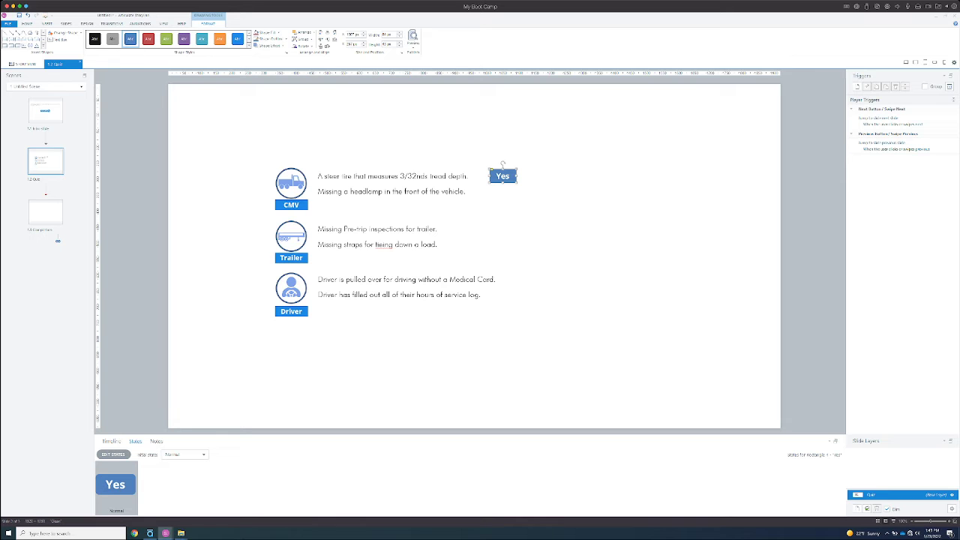
drag(503, 164, 536, 165)
double_click(536, 167)
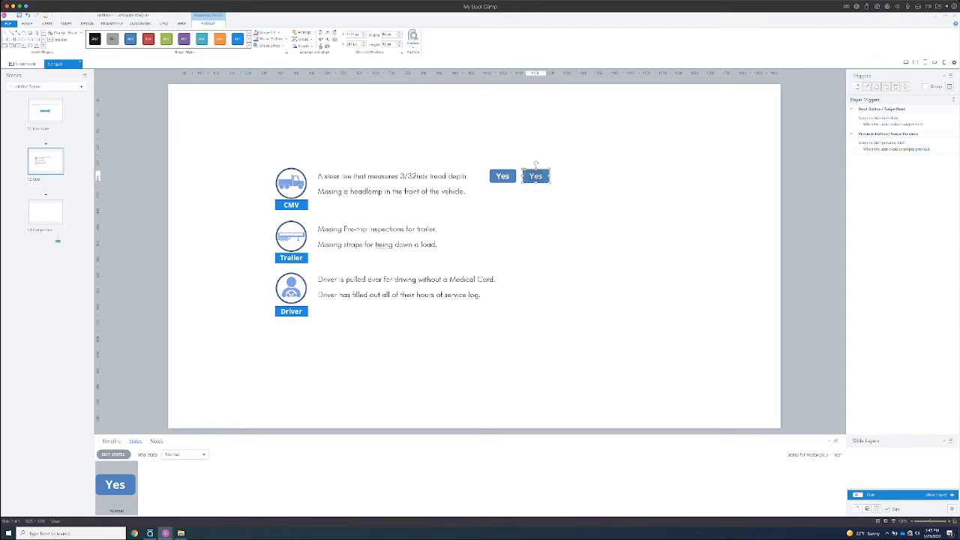
text(No)
click(574, 217)
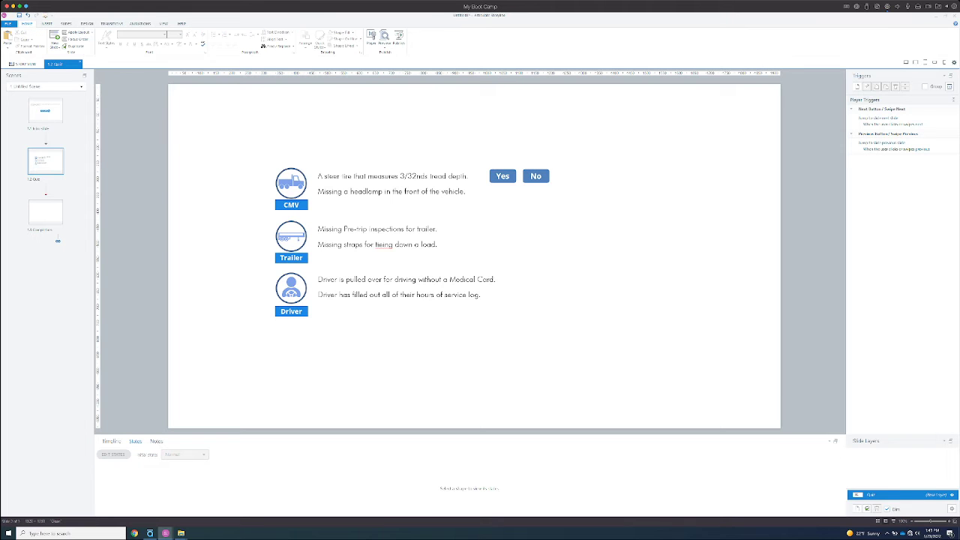
Step: Add a text box reading "OOS?" above the answer shapes, reduce its font size, and center it over the Yes and No pair
click(46, 24)
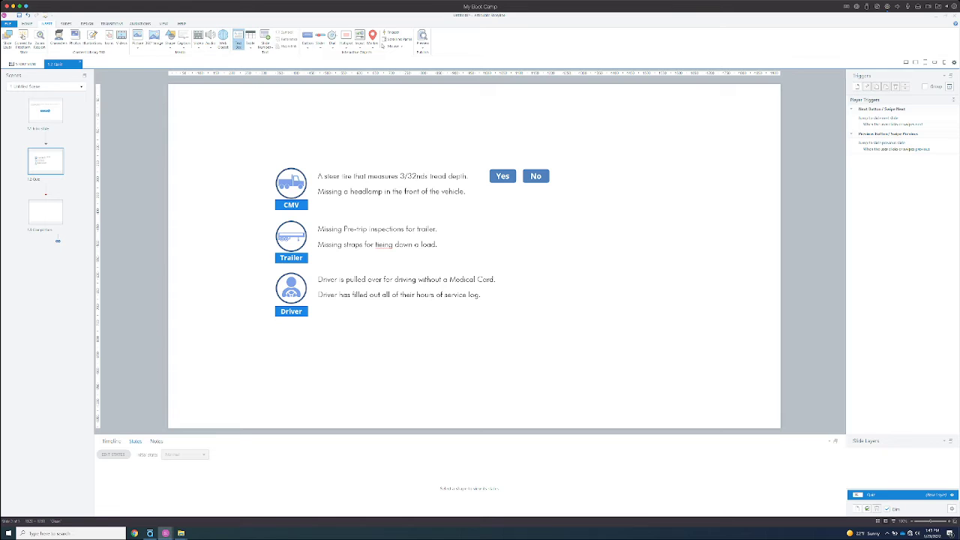
click(238, 39)
drag(496, 149, 495, 168)
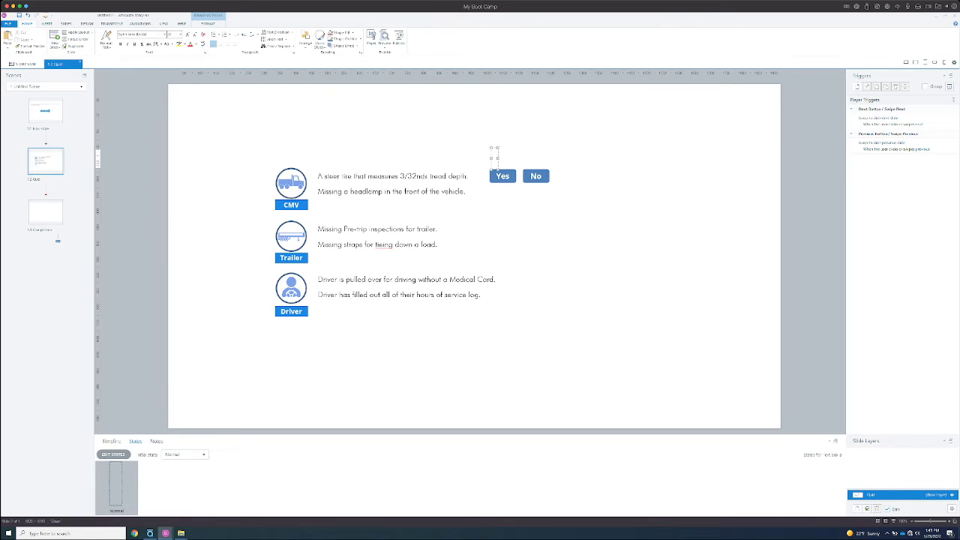
text(OOS?)
key(Escape)
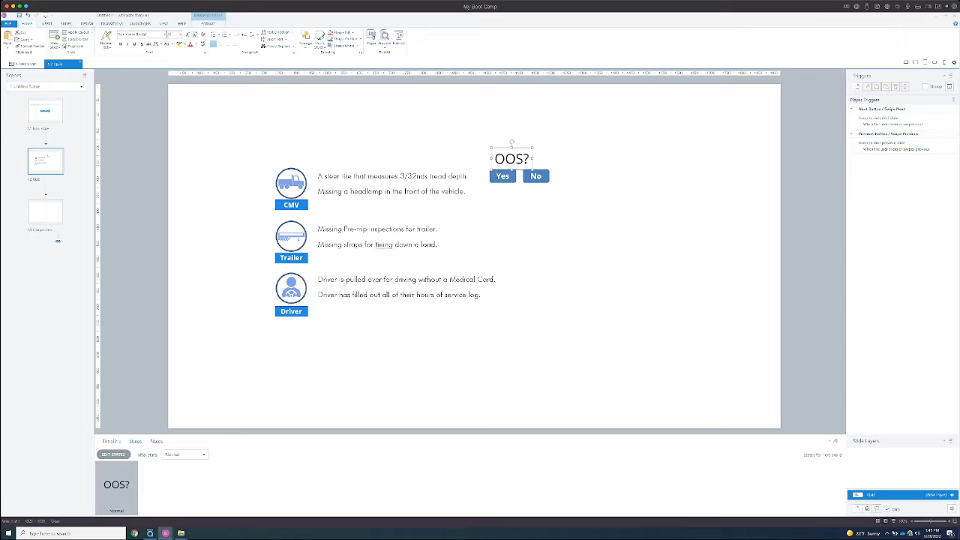
click(195, 34)
mouse_move(513, 148)
mouse_down()
mouse_move(537, 156)
mouse_move(525, 147)
mouse_up()
Step: Narrow the text box of the first truck statement so it ends just before the Yes shape
click(425, 176)
shift+click(536, 176)
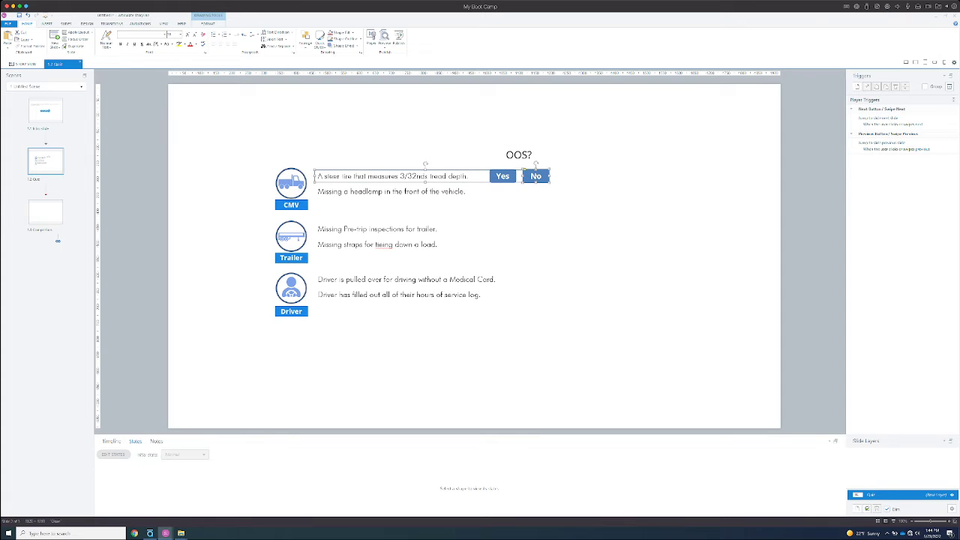
click(592, 203)
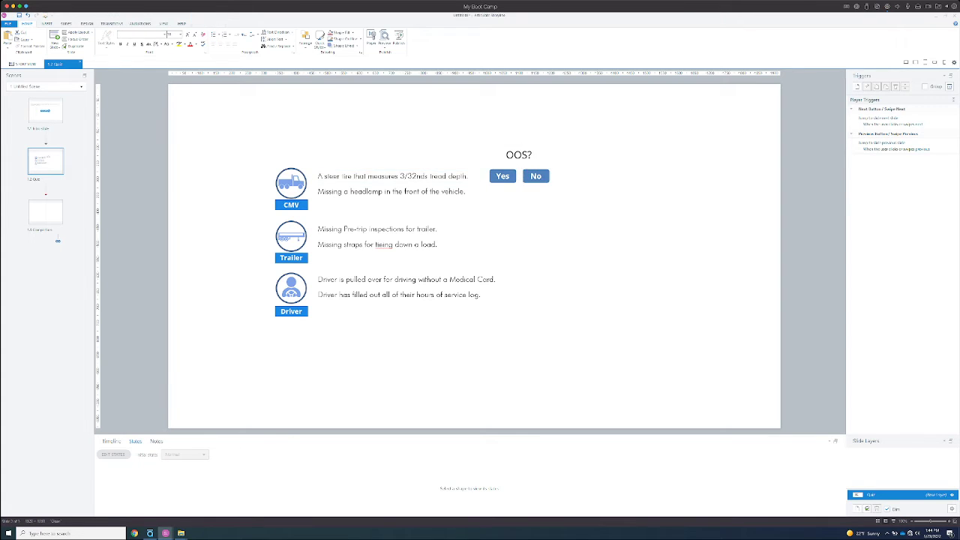
click(470, 176)
key(Escape)
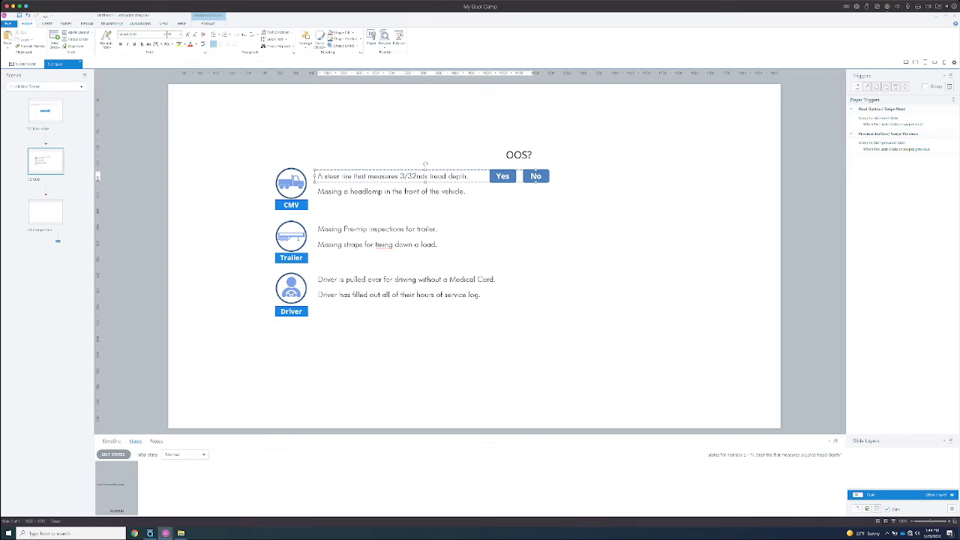
drag(507, 176, 486, 176)
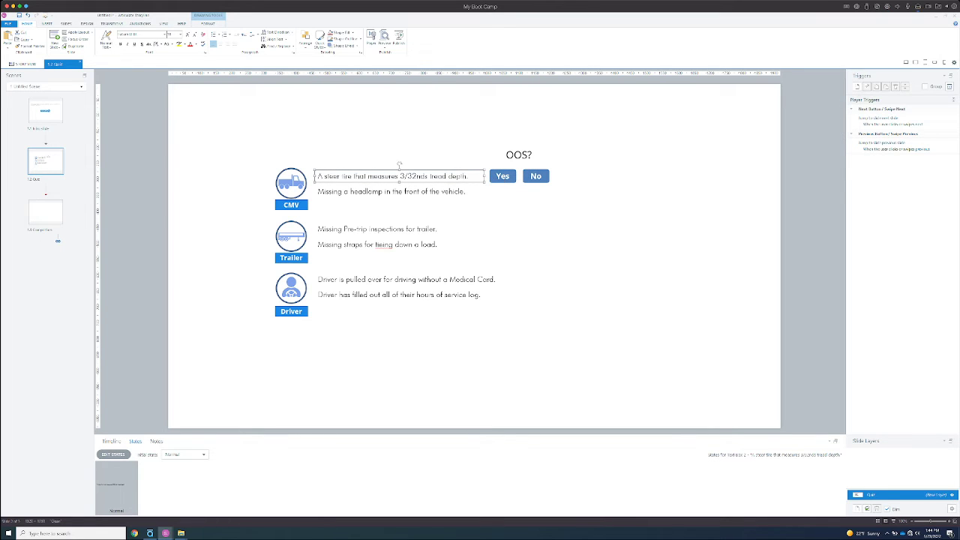
Step: Copy the Yes and No pair and place the copies beside the second truck statement, directly under the first pair
click(502, 176)
shift+click(536, 176)
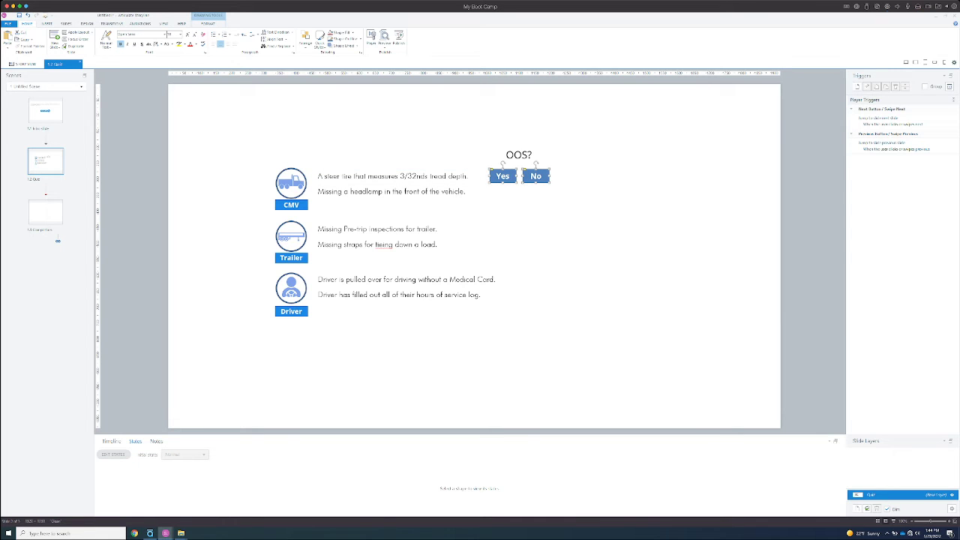
key(ctrl+d)
drag(535, 177, 536, 177)
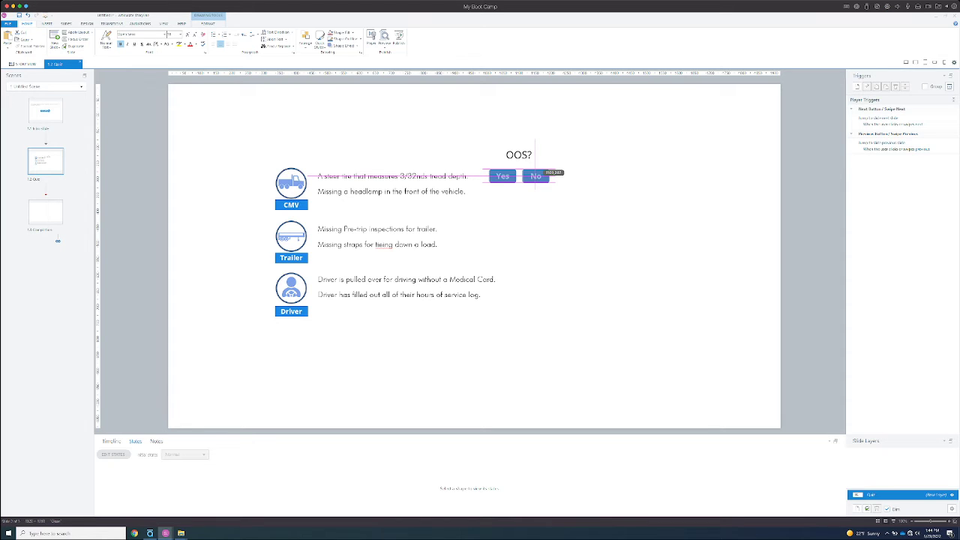
drag(535, 177, 535, 177)
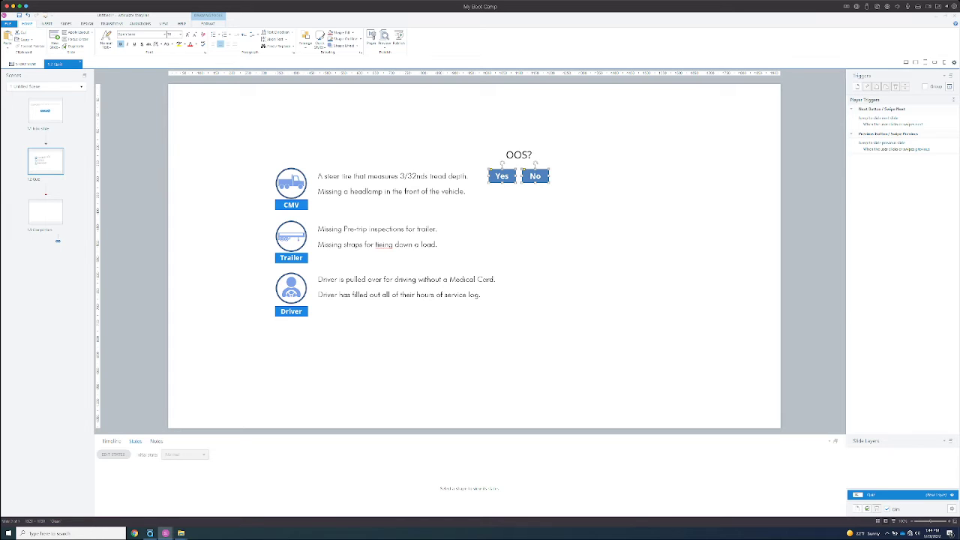
key(ctrl+v)
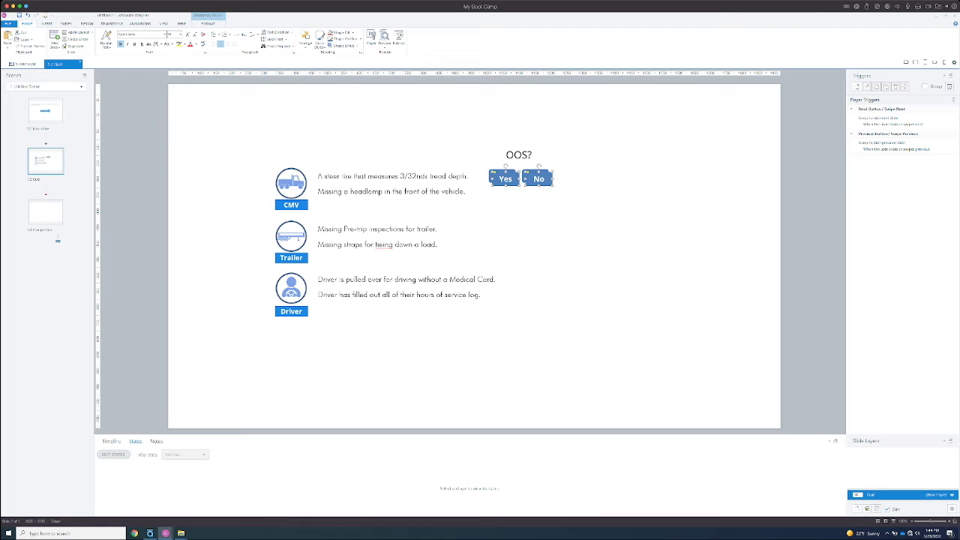
drag(538, 180, 536, 192)
key(Escape)
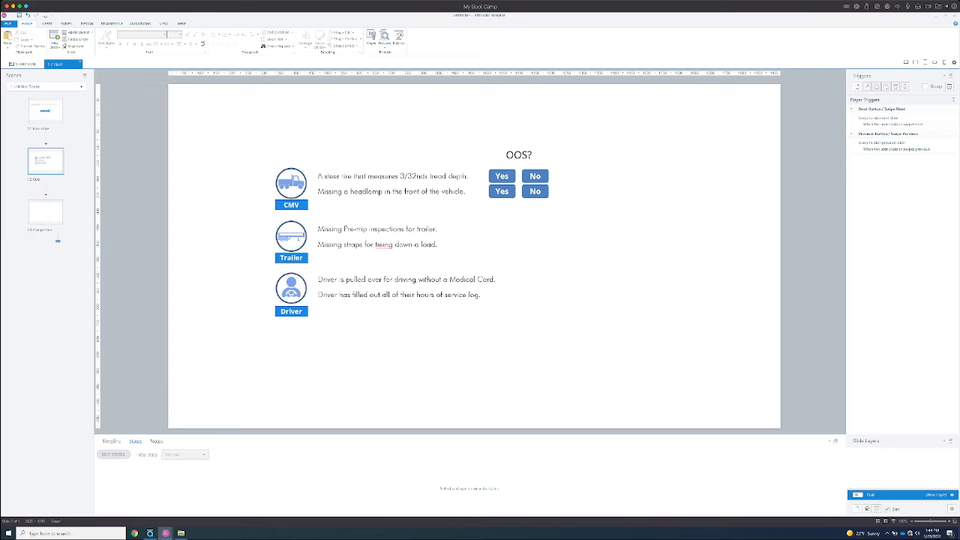
Step: Duplicate the four truck answer shapes and line up the copies with the two trailer statements, in the same columns
click(948, 521)
click(948, 521)
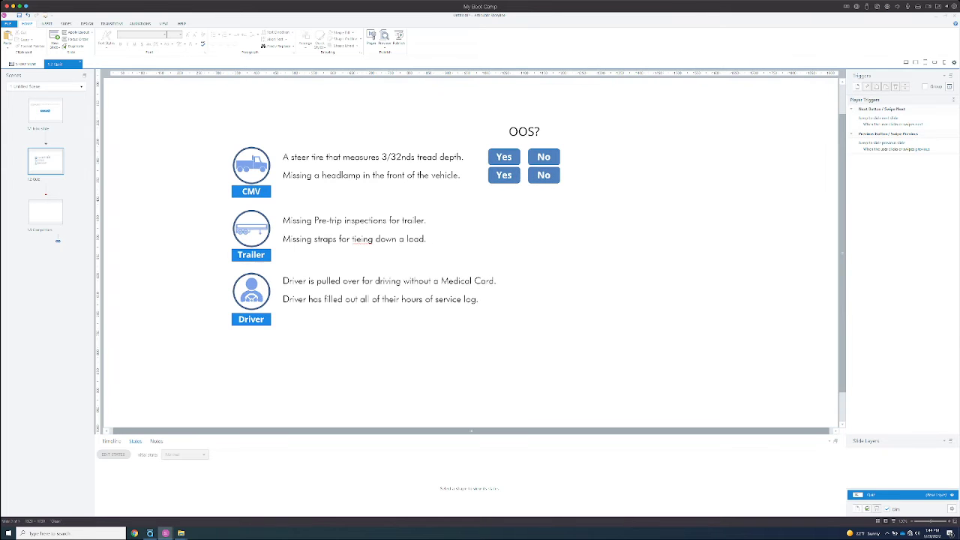
drag(842, 252, 842, 230)
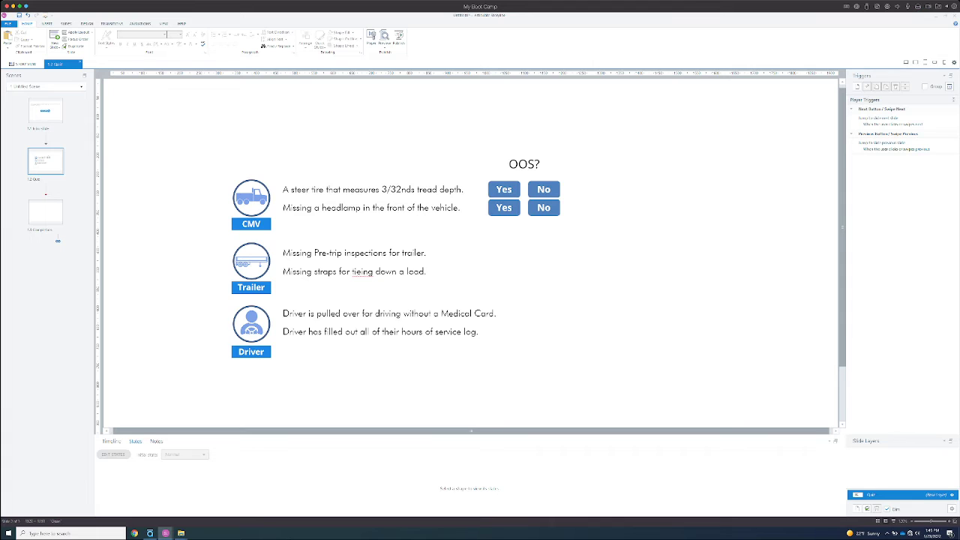
drag(587, 222, 478, 179)
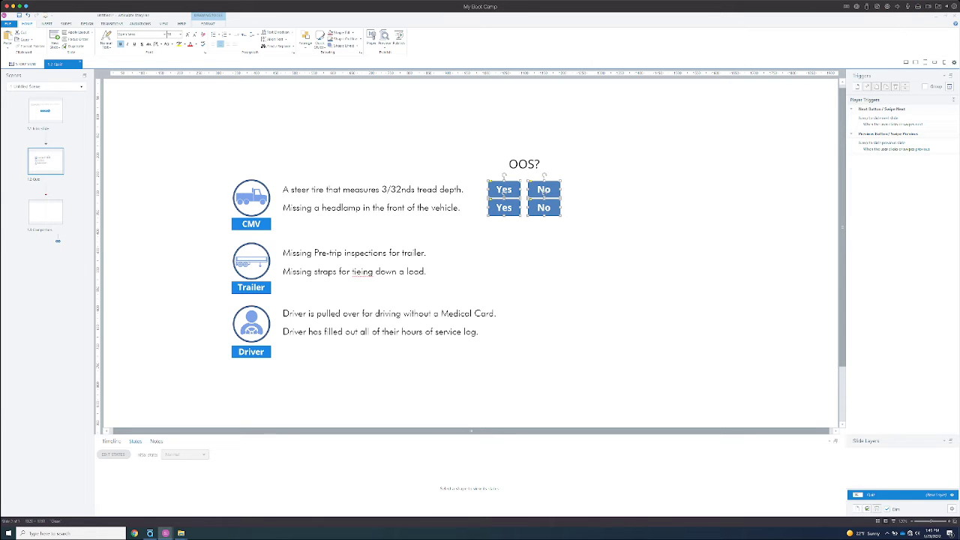
key(ctrl+d)
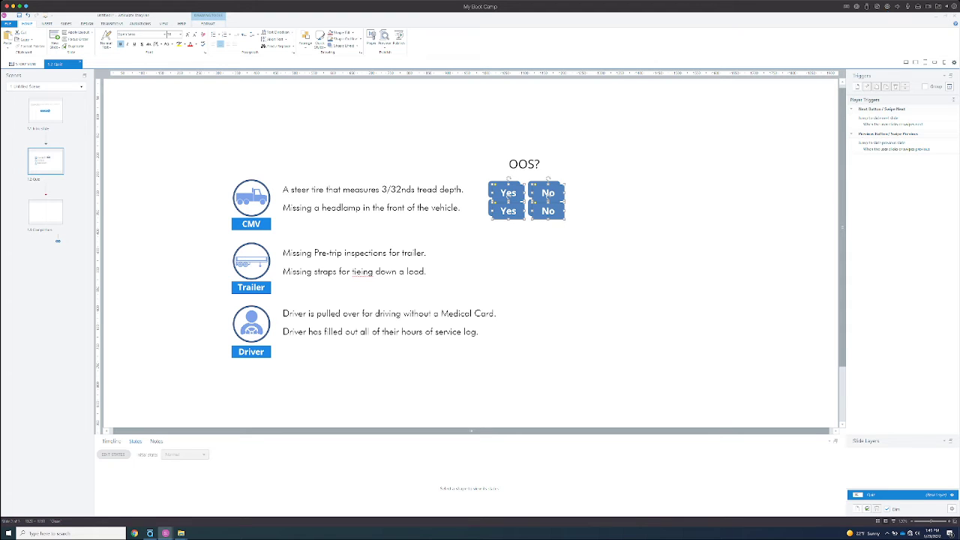
drag(543, 189, 543, 250)
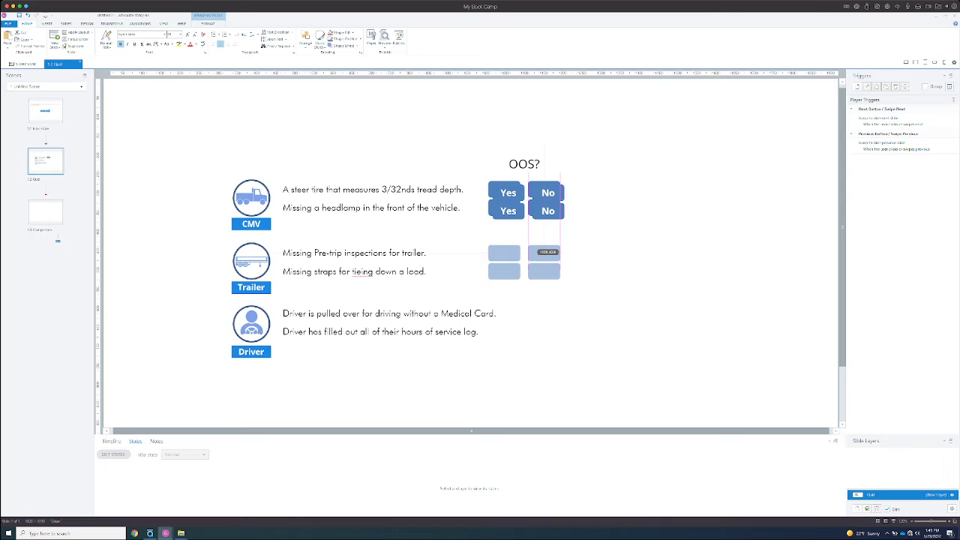
drag(543, 249, 544, 257)
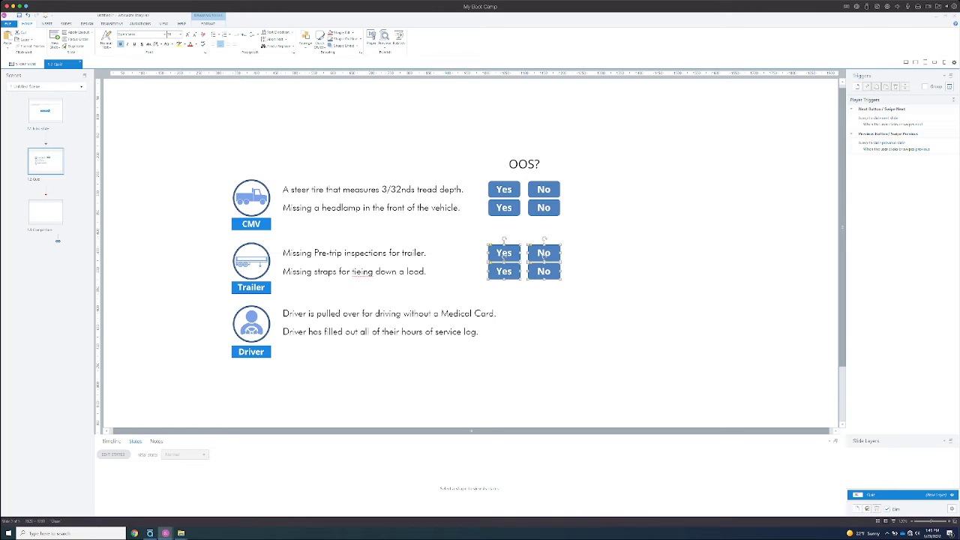
Step: Copy the four trailer answer shapes beside the two driver statements, shifted outward to clear the longer Medical Card statement
click(504, 253)
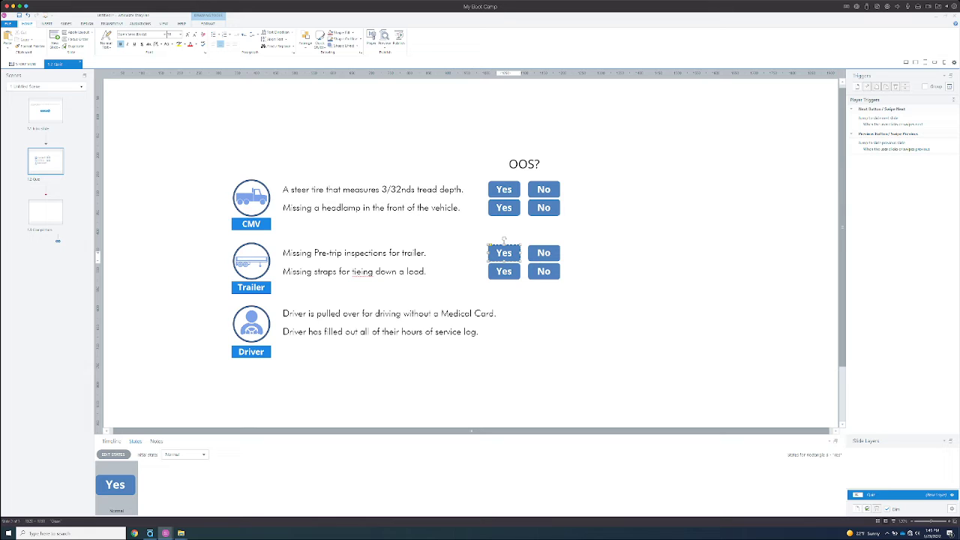
key(Escape)
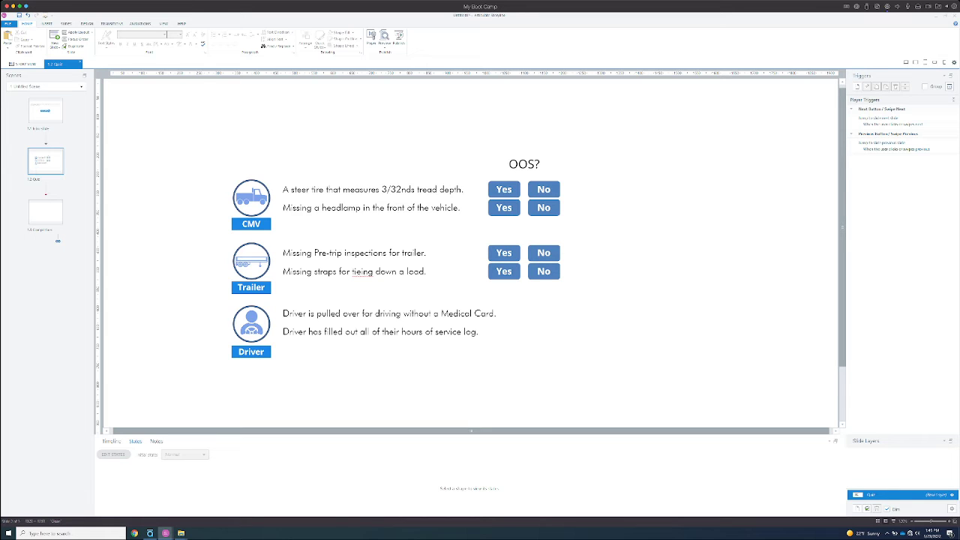
drag(576, 284, 480, 237)
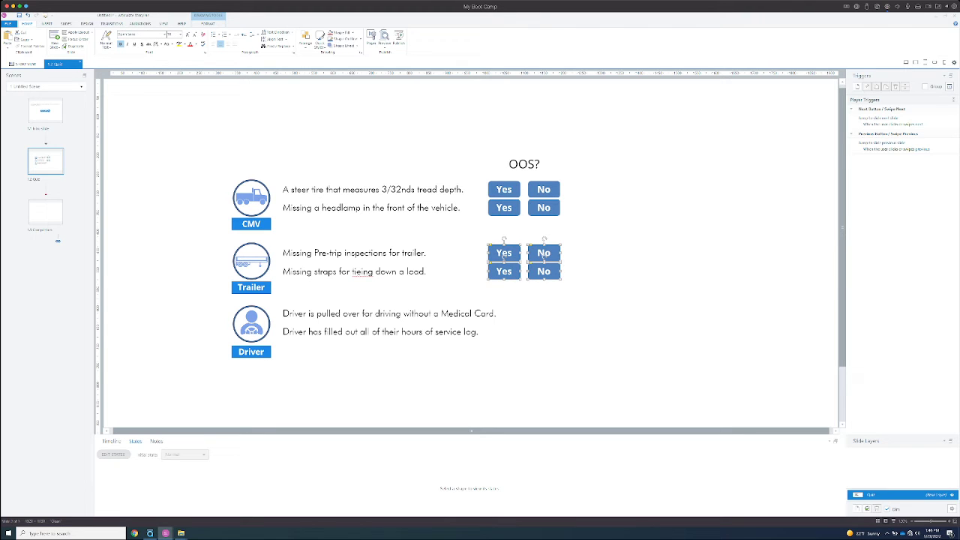
drag(504, 256, 530, 320)
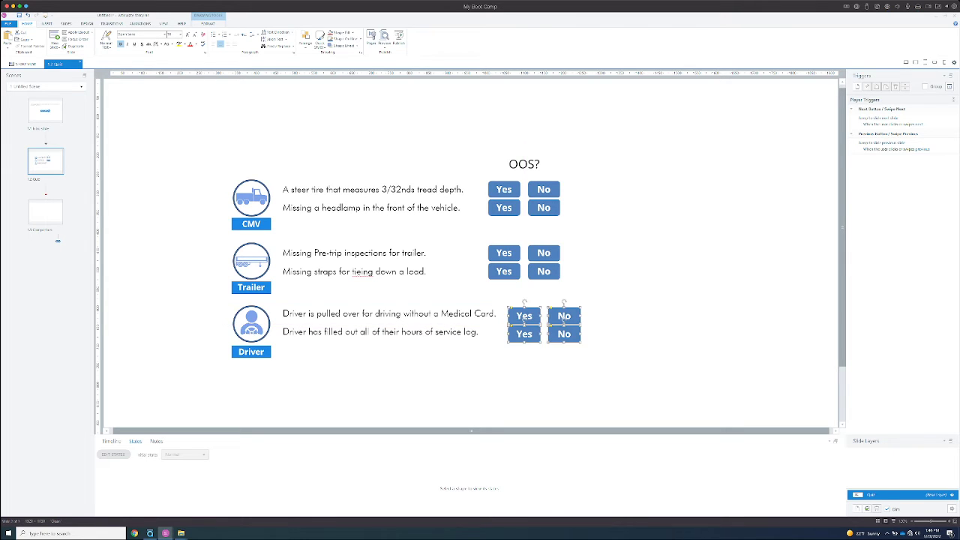
Step: Nudge the four driver answer shapes up so each row lines up with its driver statement
key(Up)
key(Up)
key(Up)
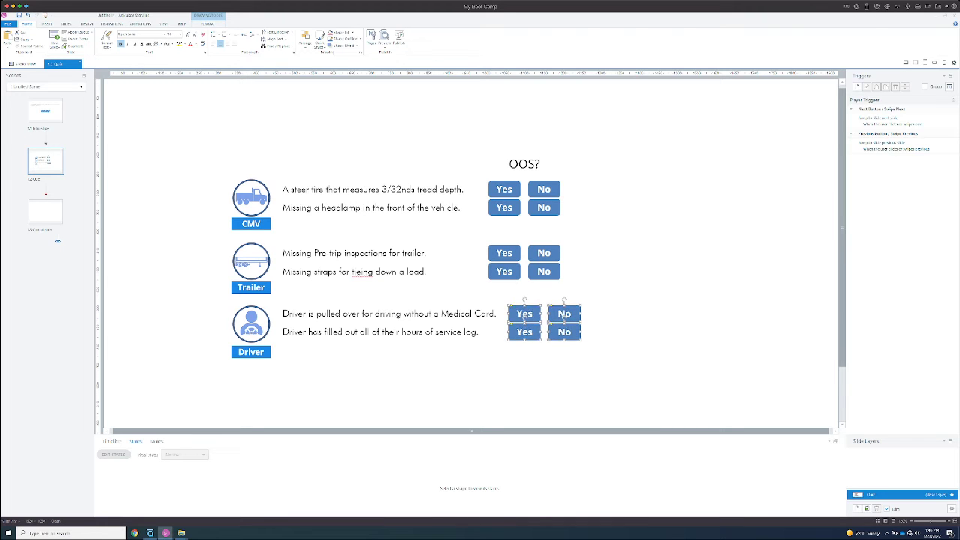
key(Up)
Step: Show the slide guides and place a horizontal guide through the Medical Card statement to check the alignment of its answer shapes
click(163, 24)
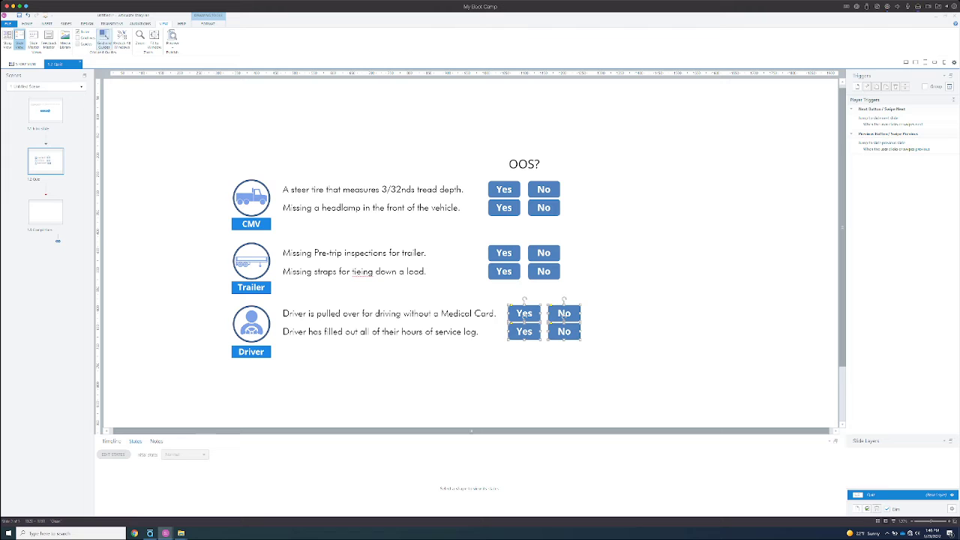
click(78, 44)
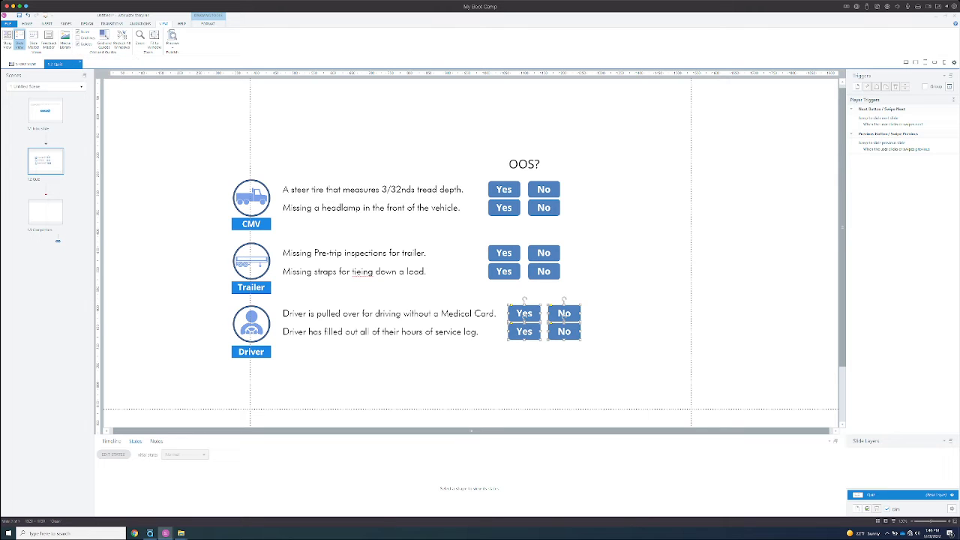
drag(383, 74, 378, 312)
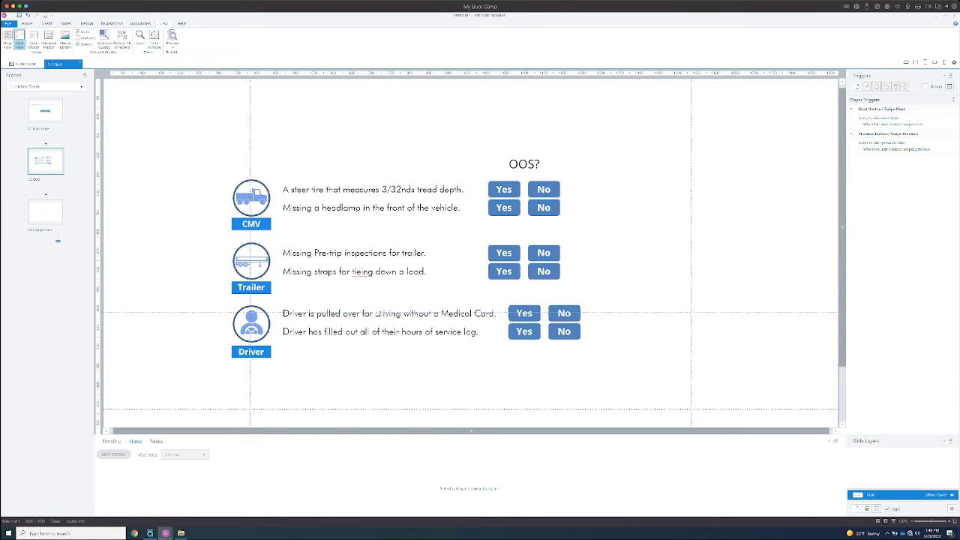
drag(378, 312, 378, 312)
click(379, 314)
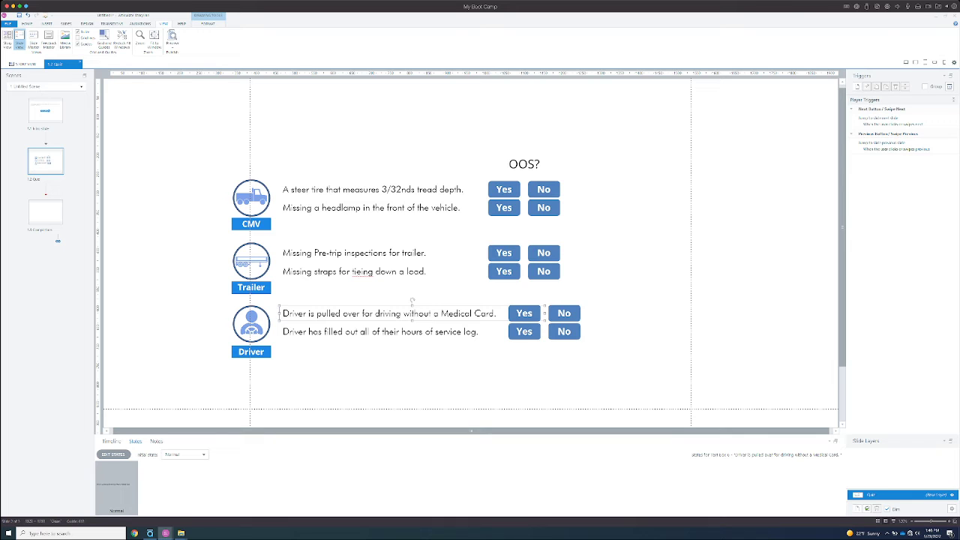
drag(612, 408, 611, 313)
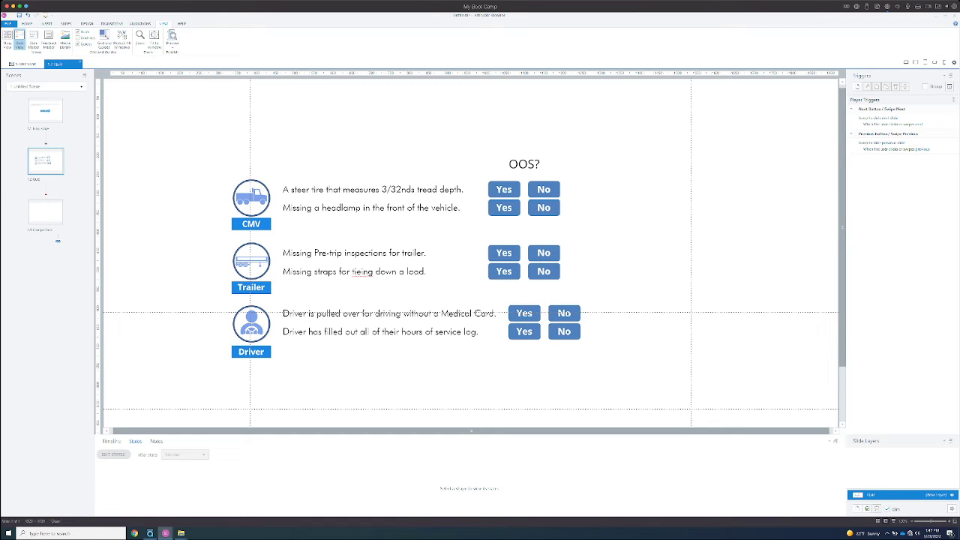
Step: Shift the OOS? heading and all truck and trailer answer shapes horizontally into the driver answer columns, and hide the guides
mouse_move(595, 286)
mouse_down()
mouse_move(481, 256)
mouse_move(482, 242)
mouse_up()
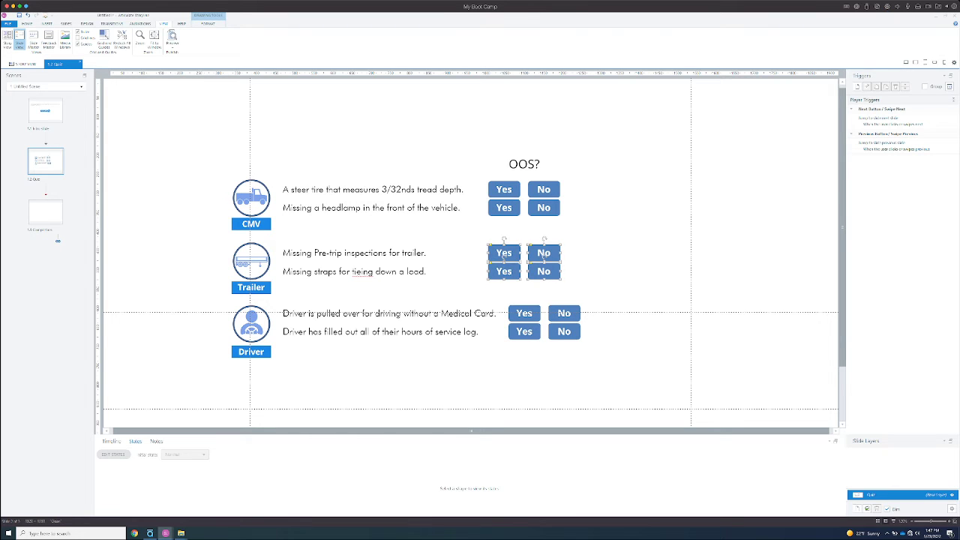
key(Escape)
mouse_move(609, 286)
mouse_down()
mouse_move(494, 147)
mouse_move(477, 148)
mouse_up()
key(Right)
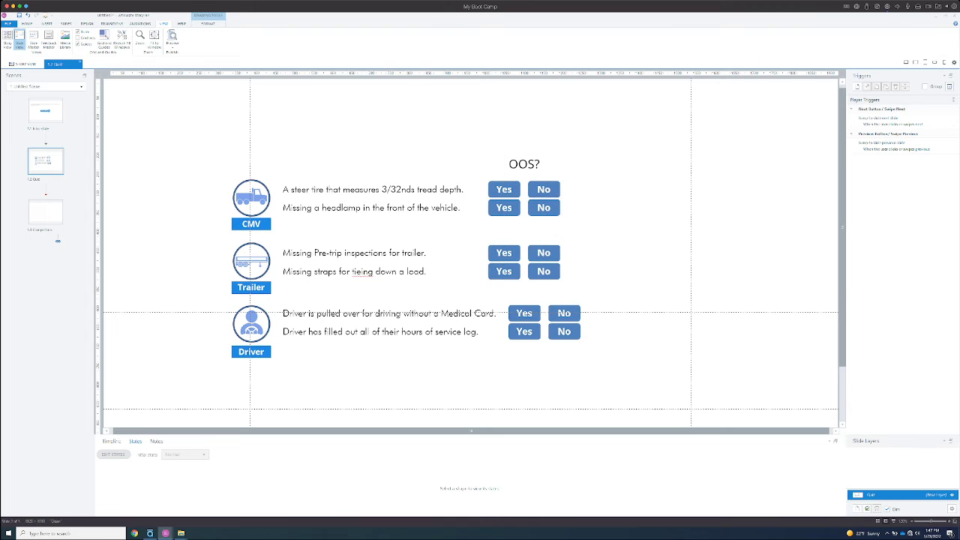
drag(504, 189, 525, 189)
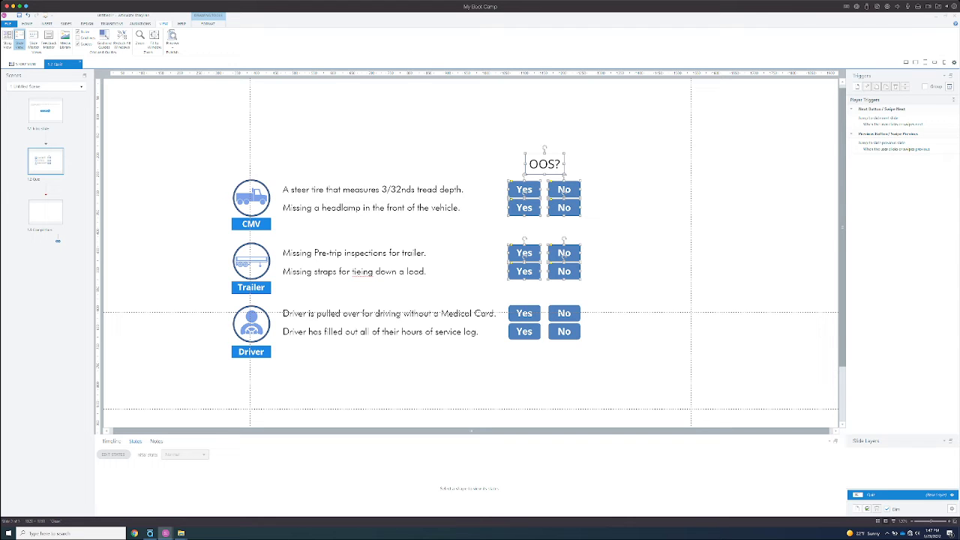
key(Escape)
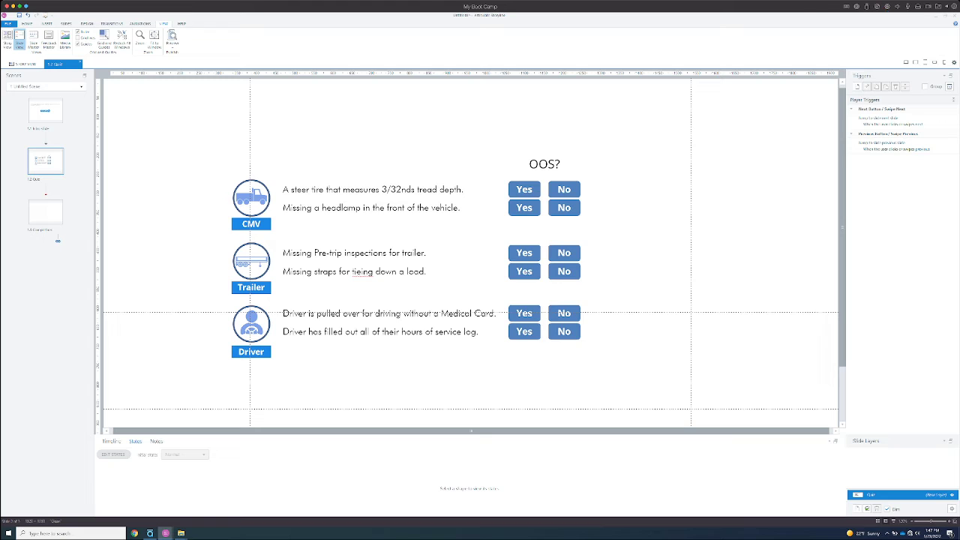
click(78, 44)
click(411, 269)
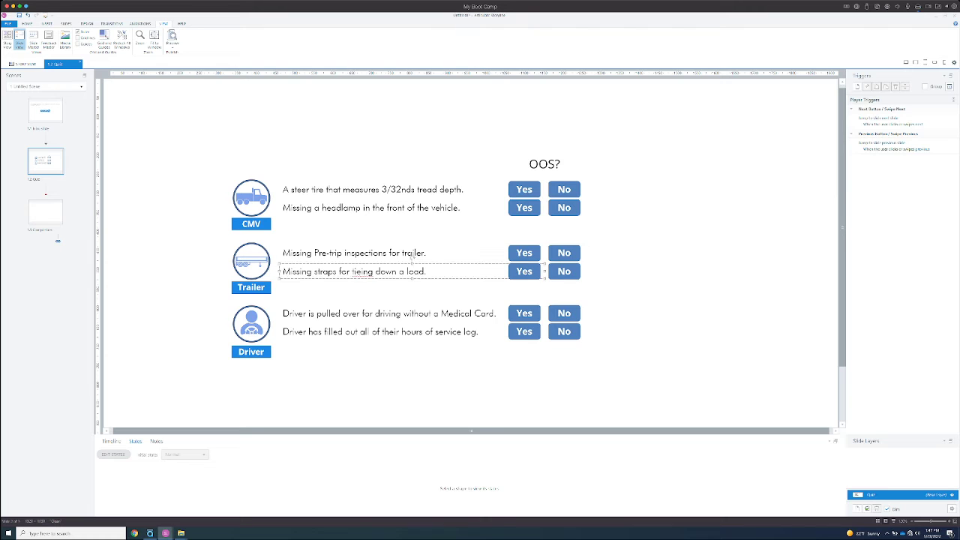
right_click(363, 271)
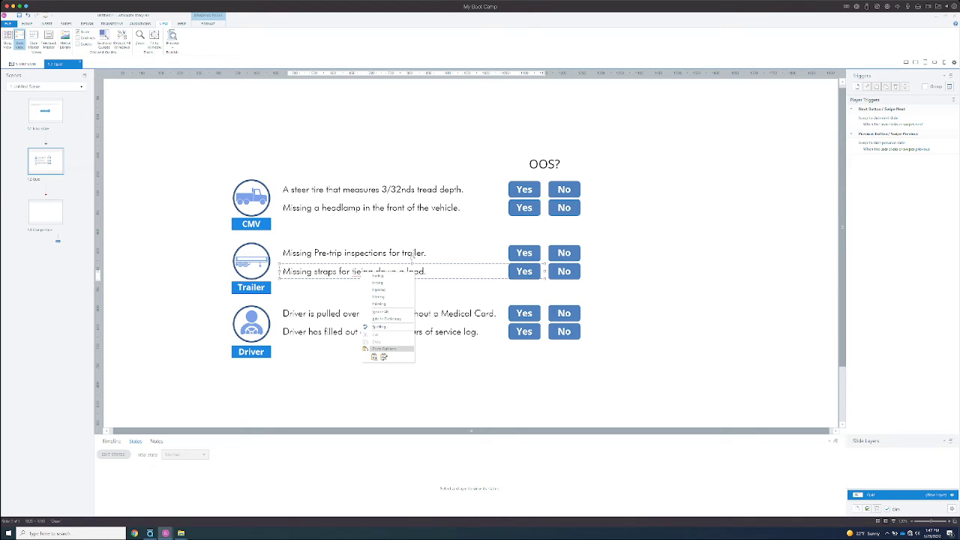
key(Down)
key(Escape)
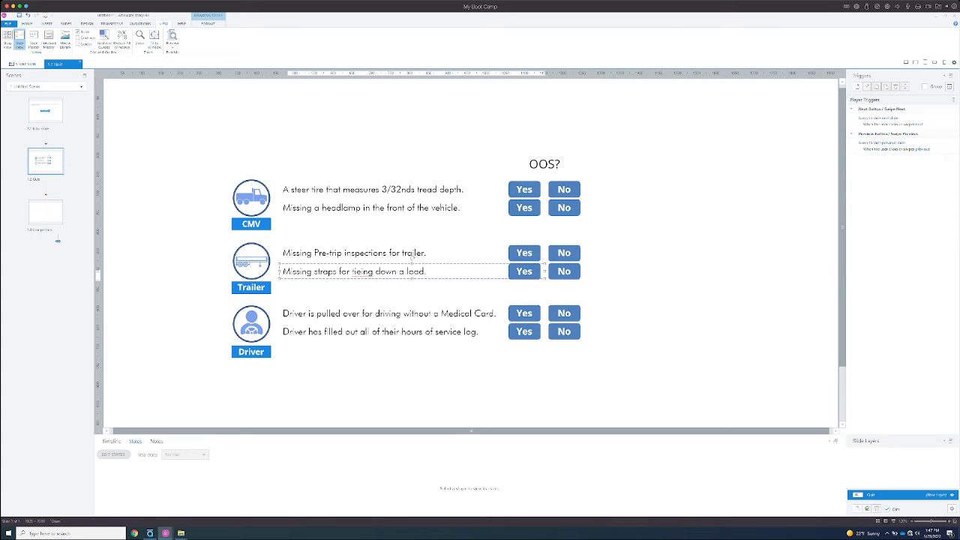
key(Escape)
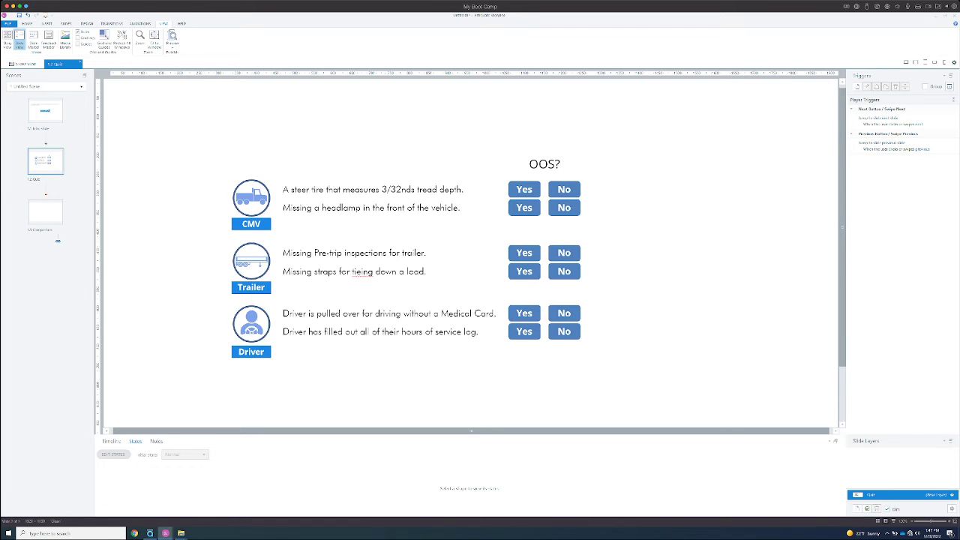
Step: Draw a wide rectangle covering the whole trailer section and extend its upper edge to just below the CMV label
click(27, 24)
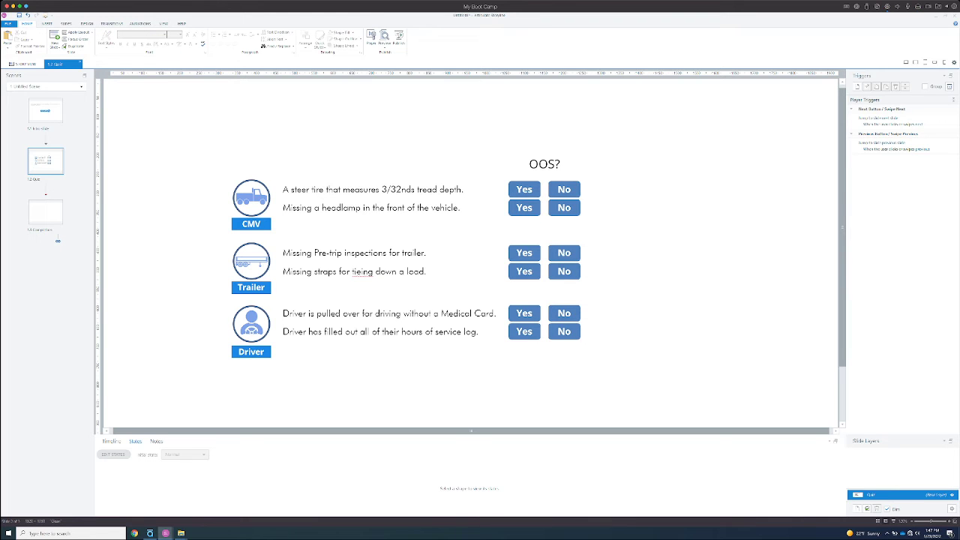
click(46, 24)
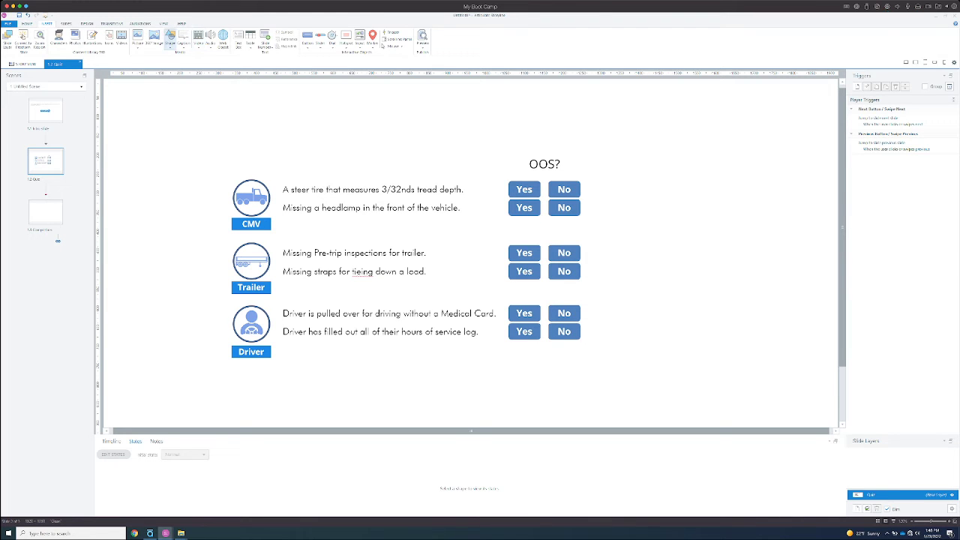
click(171, 39)
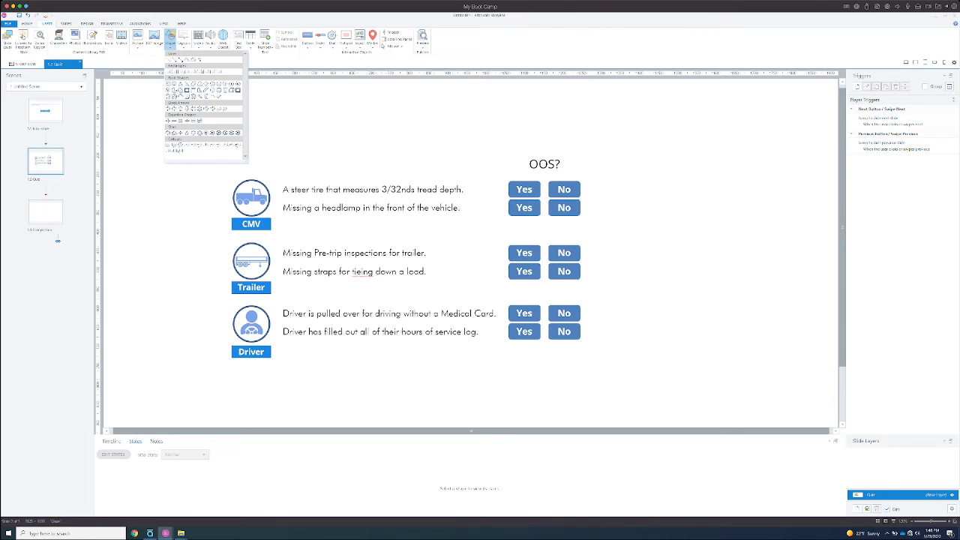
click(168, 72)
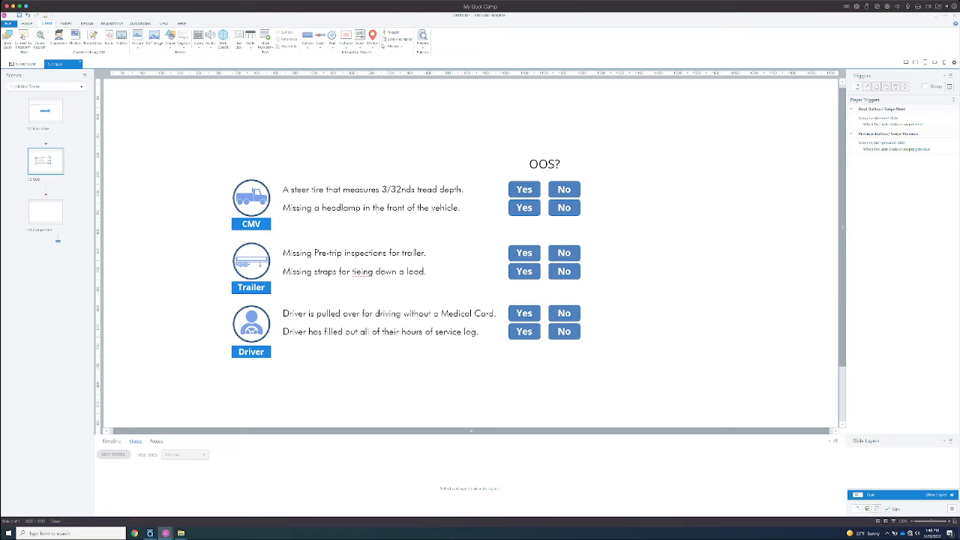
mouse_move(176, 235)
mouse_down()
mouse_move(342, 286)
mouse_move(572, 312)
mouse_move(642, 300)
mouse_up()
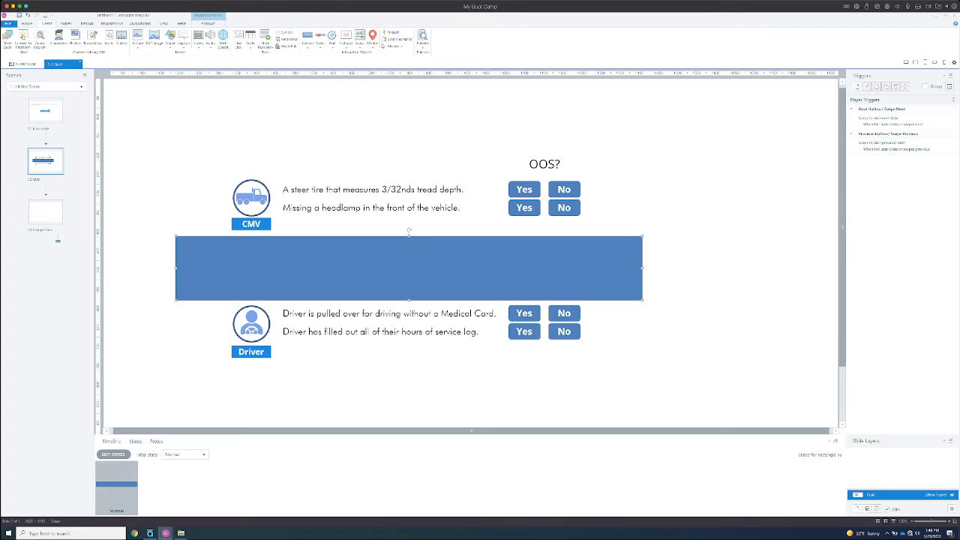
drag(408, 236, 409, 234)
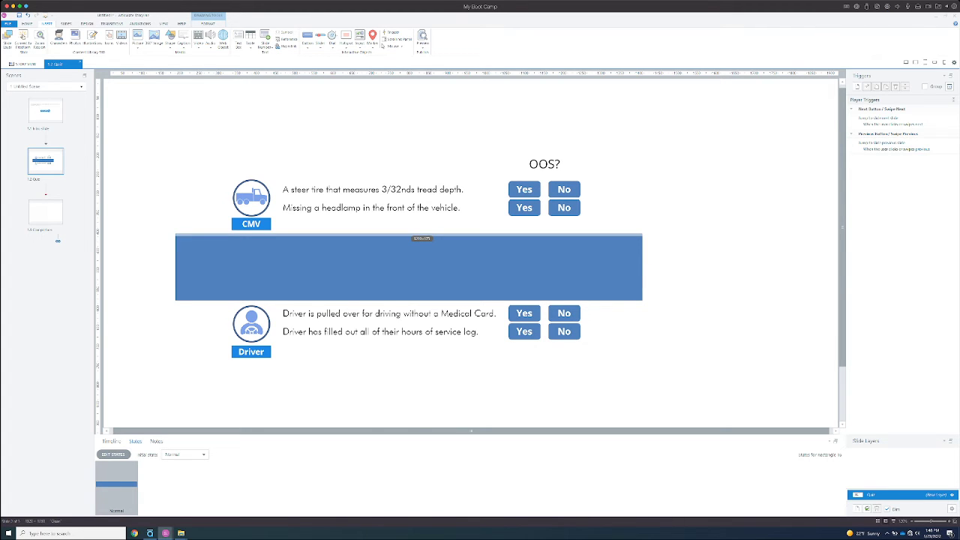
drag(409, 234, 408, 234)
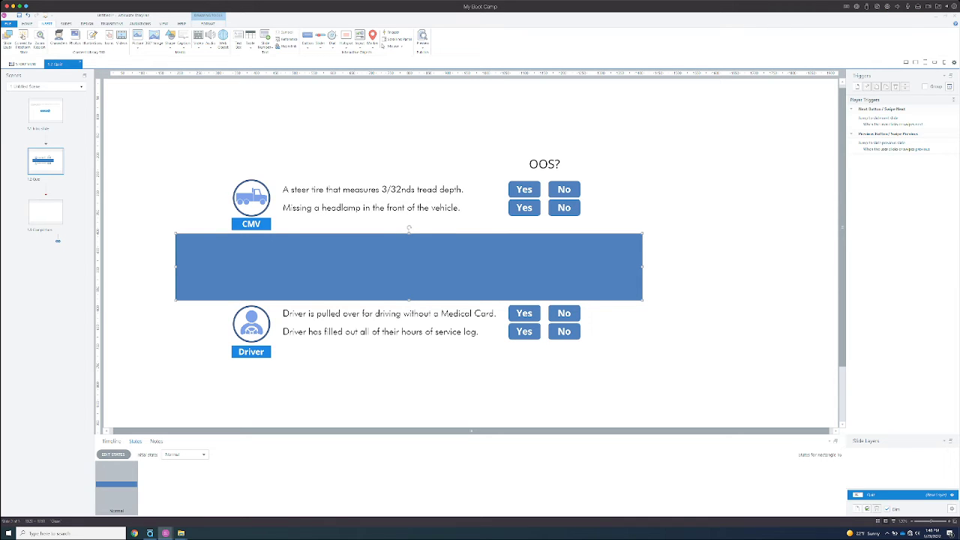
Step: Send the rectangle to the back, behind the trailer icon, statements and answer shapes
click(111, 441)
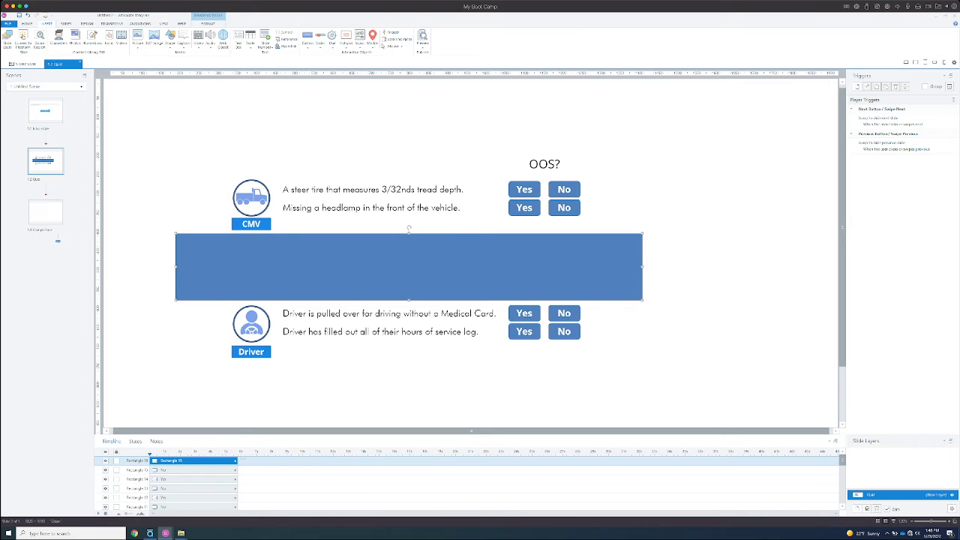
right_click(353, 264)
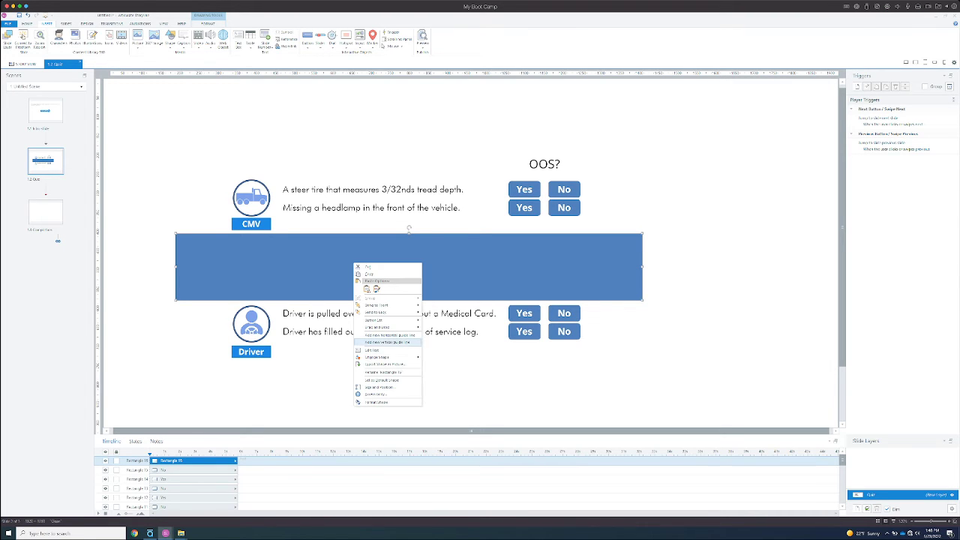
mouse_move(376, 312)
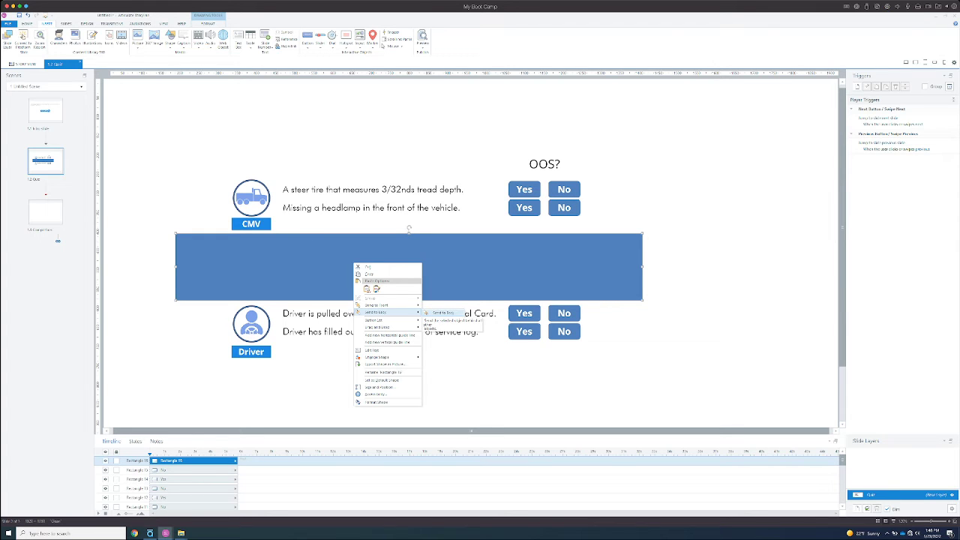
click(442, 312)
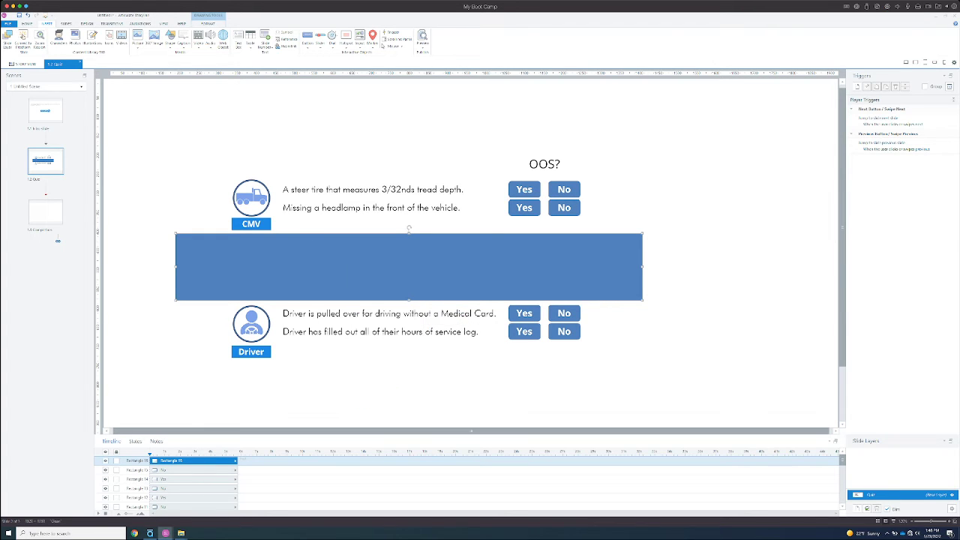
drag(137, 460, 137, 507)
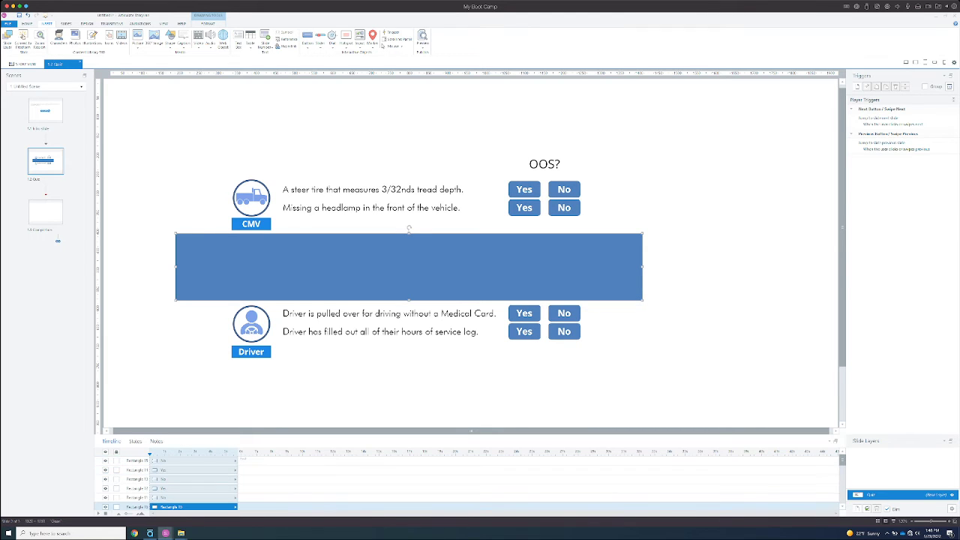
right_click(362, 283)
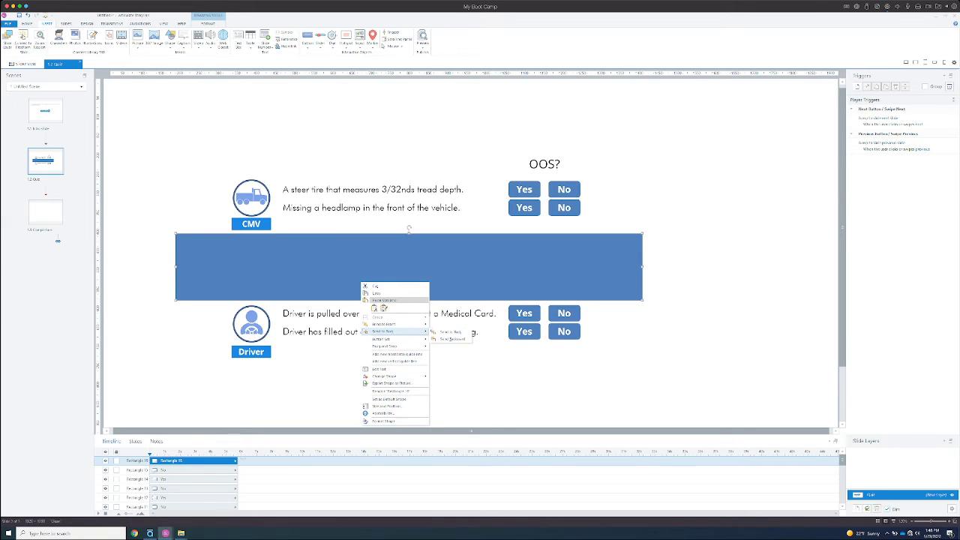
click(450, 331)
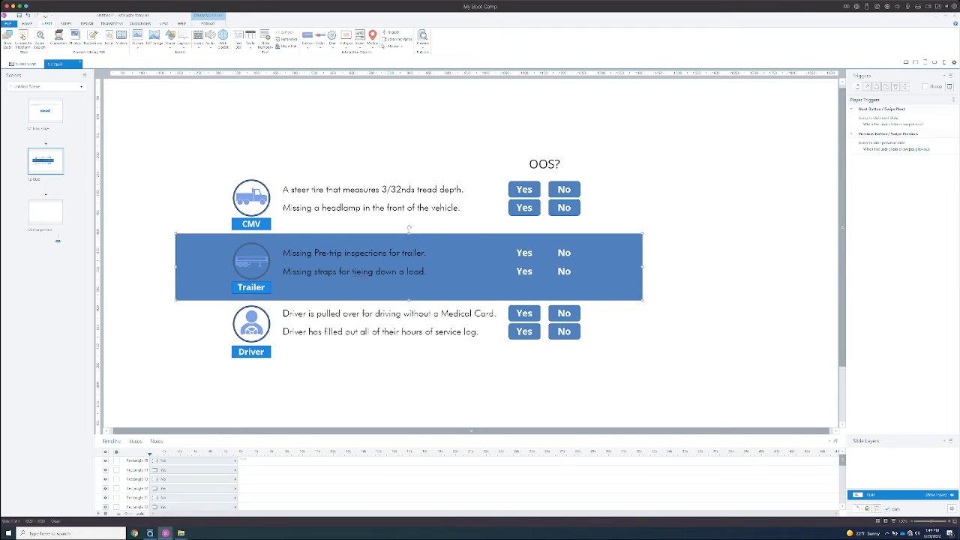
Step: Fill the trailer background rectangle with a lighter theme blue and remove its outline
click(208, 24)
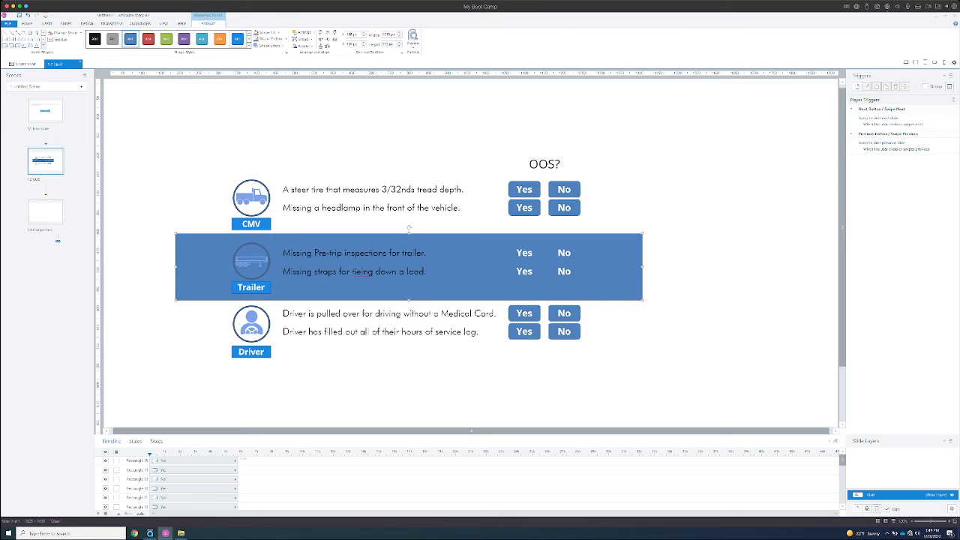
click(238, 38)
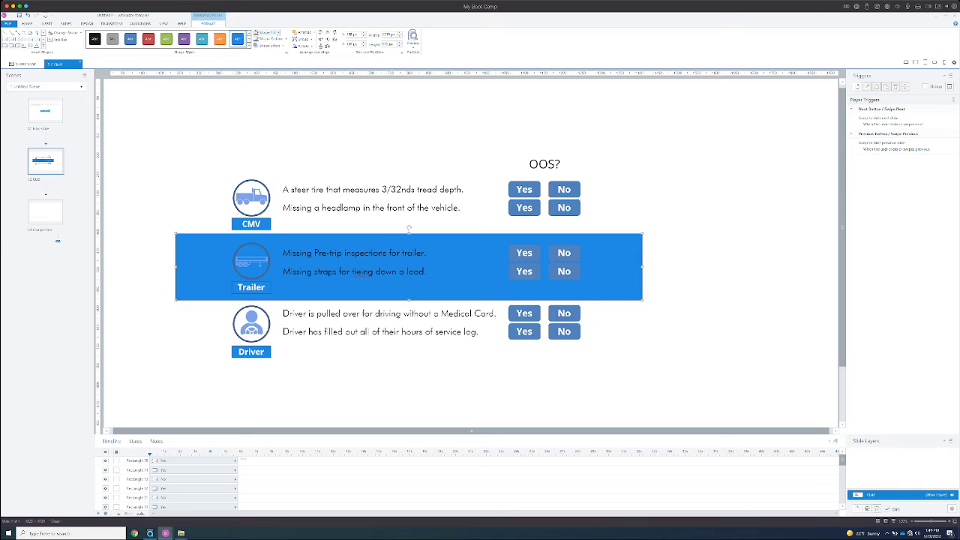
click(278, 32)
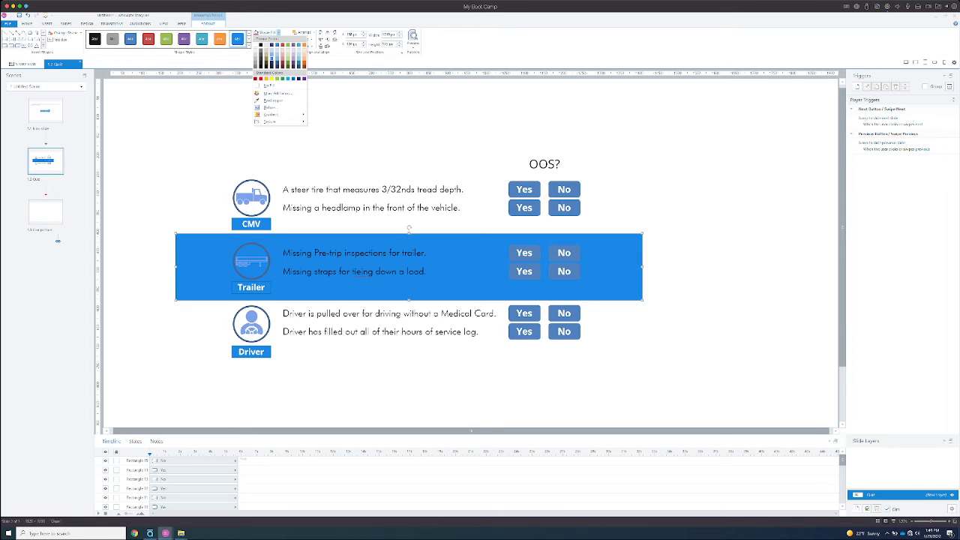
click(272, 54)
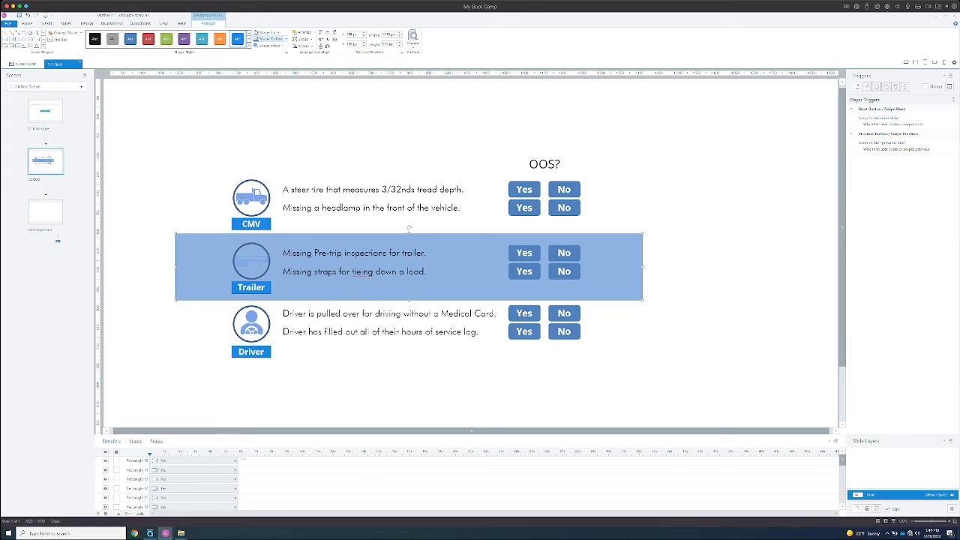
click(270, 39)
click(270, 91)
Step: Set the fill transparency of the trailer background rectangle to about 80%
right_click(629, 241)
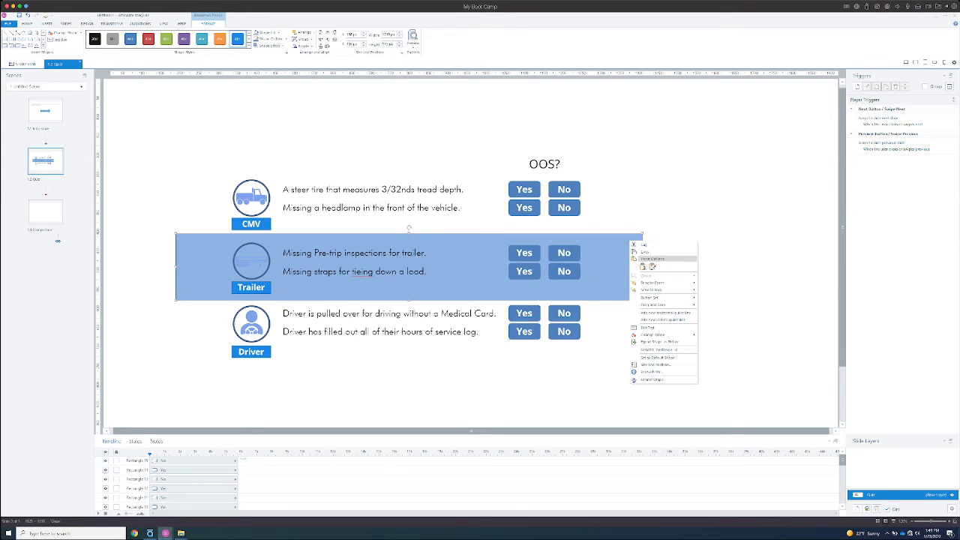
click(657, 380)
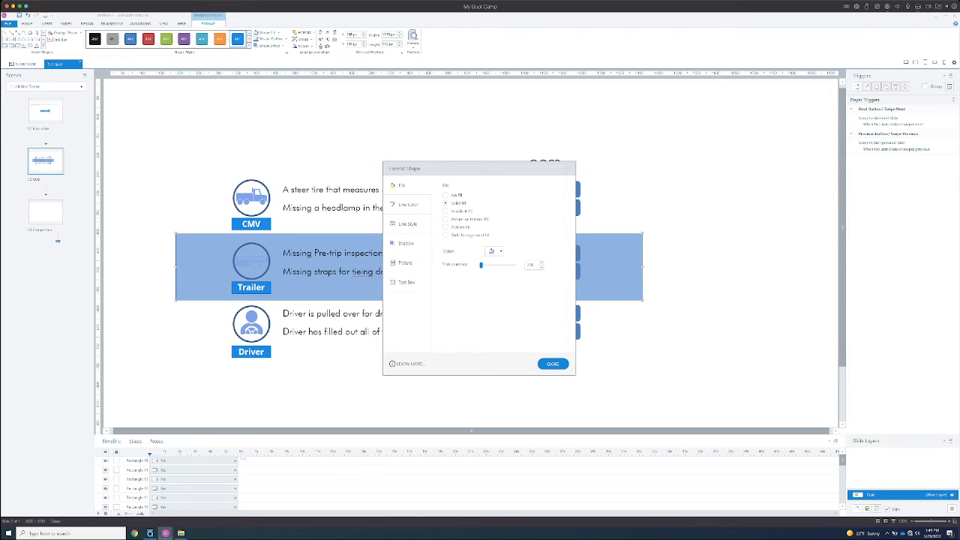
drag(481, 265, 507, 265)
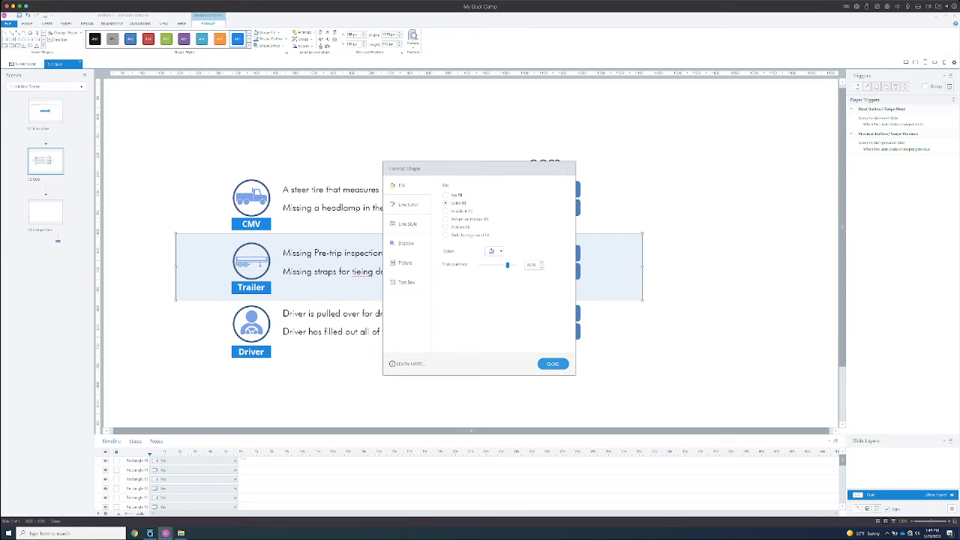
Step: Finish formatting the trailer background rectangle and deselect it
click(553, 364)
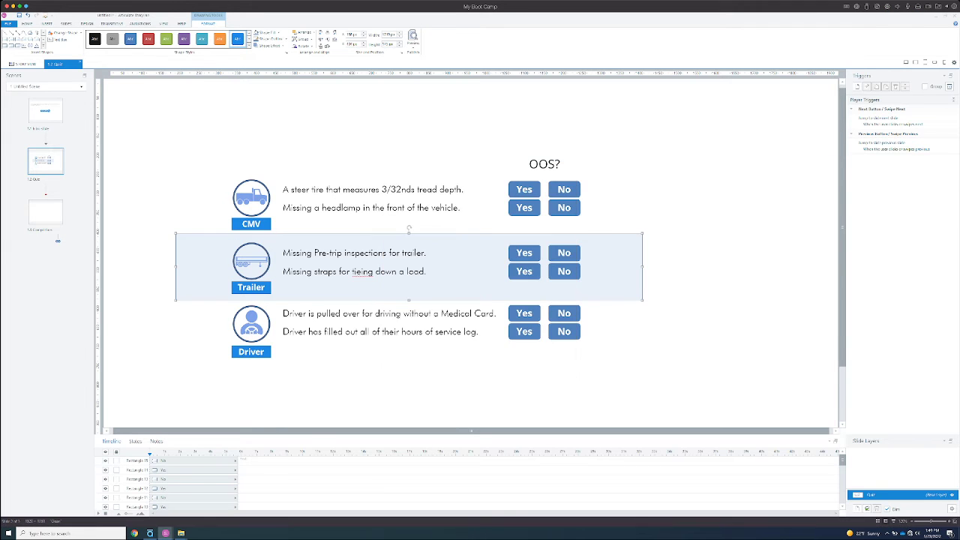
click(553, 366)
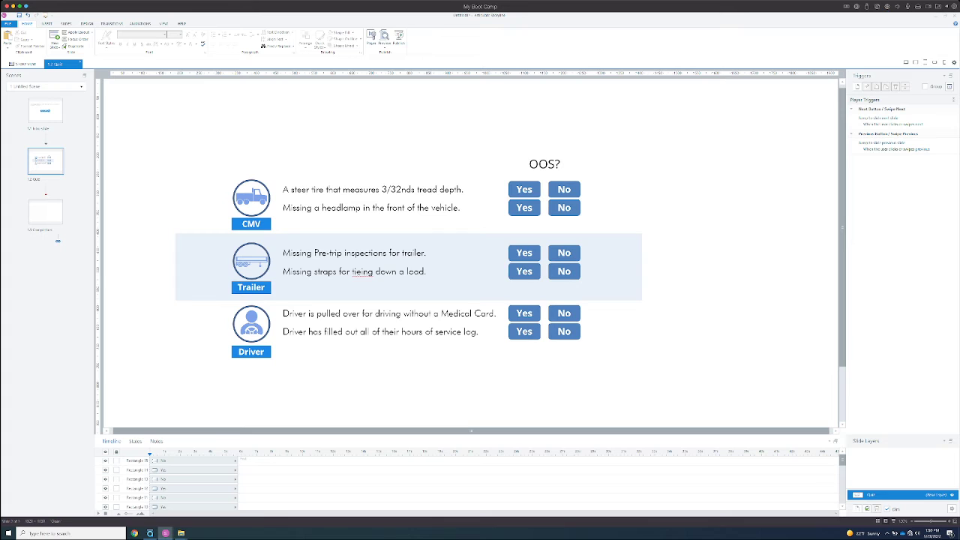
click(524, 190)
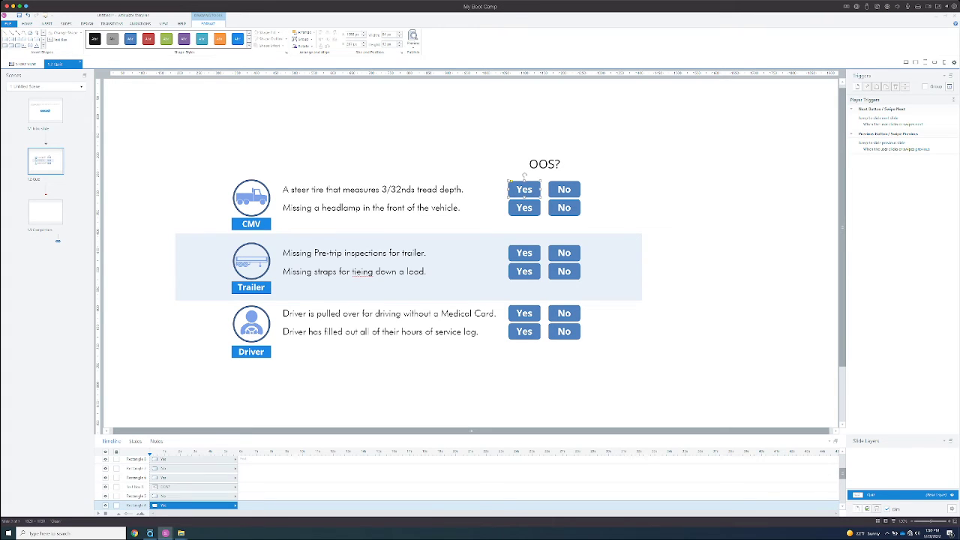
click(564, 190)
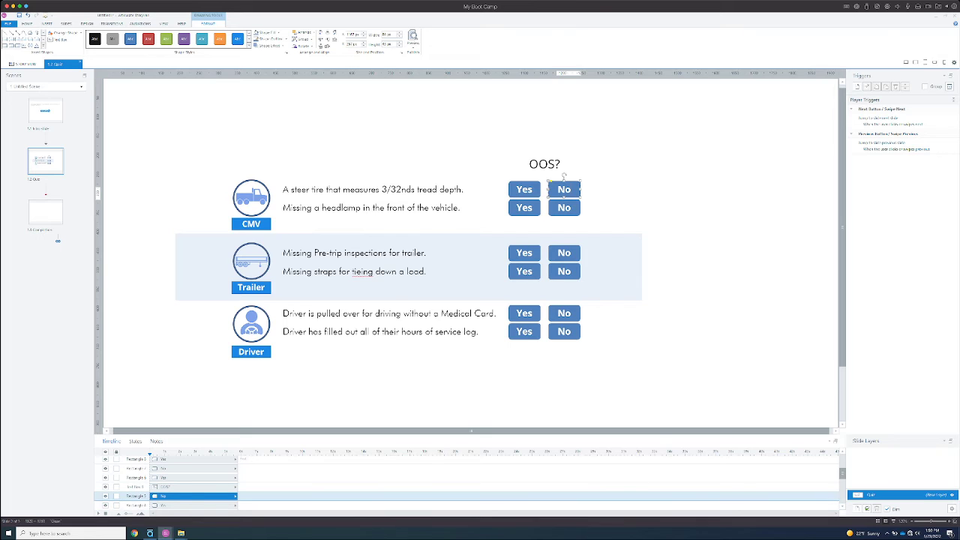
click(524, 190)
click(564, 180)
click(525, 188)
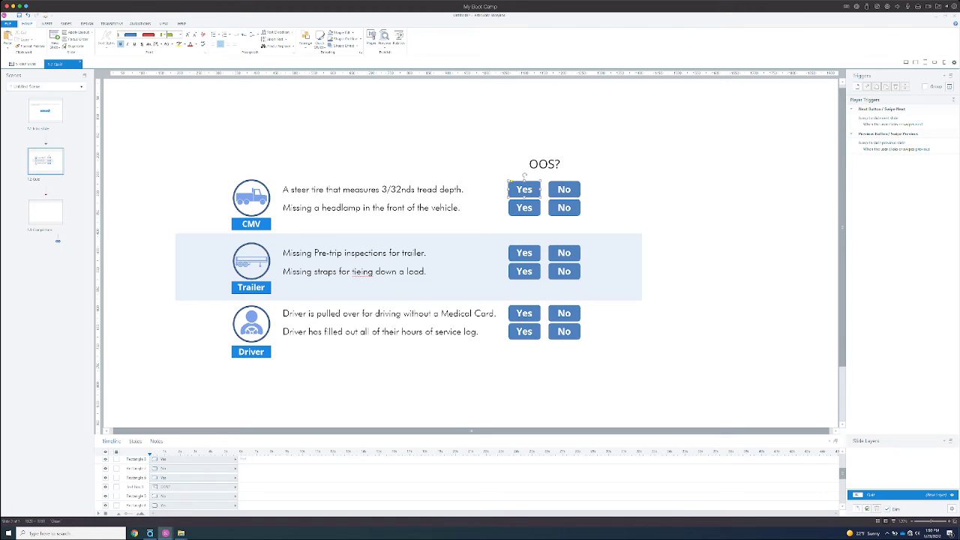
shift+click(564, 189)
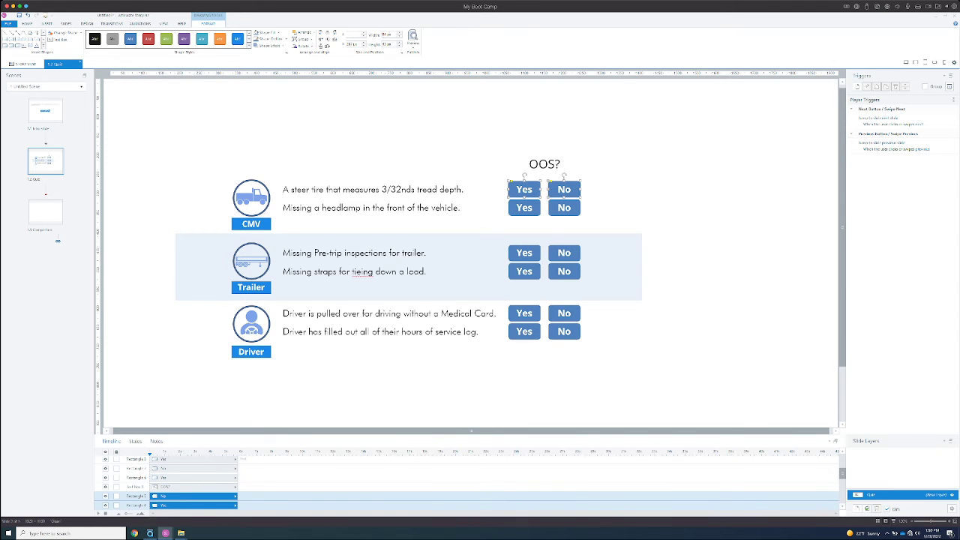
click(574, 188)
right_click(574, 187)
key(Escape)
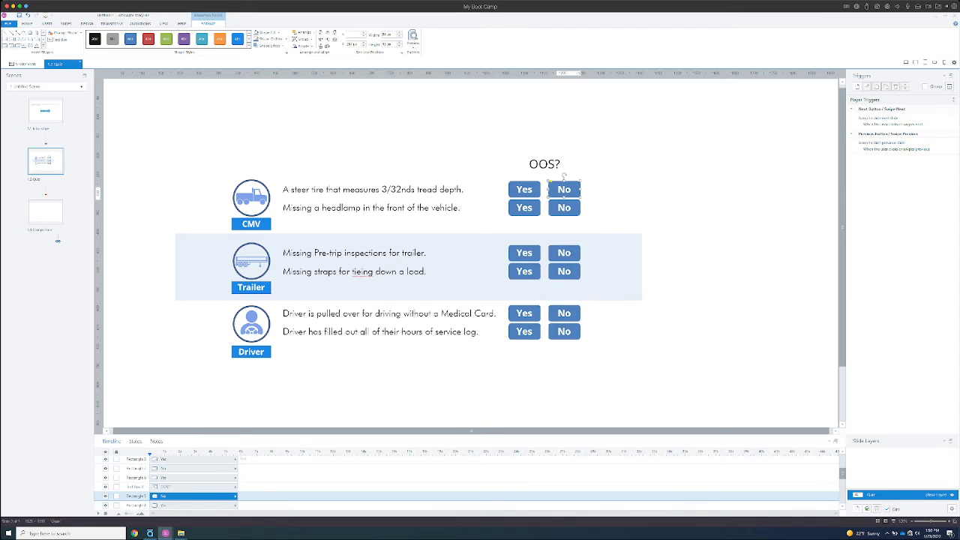
key(Escape)
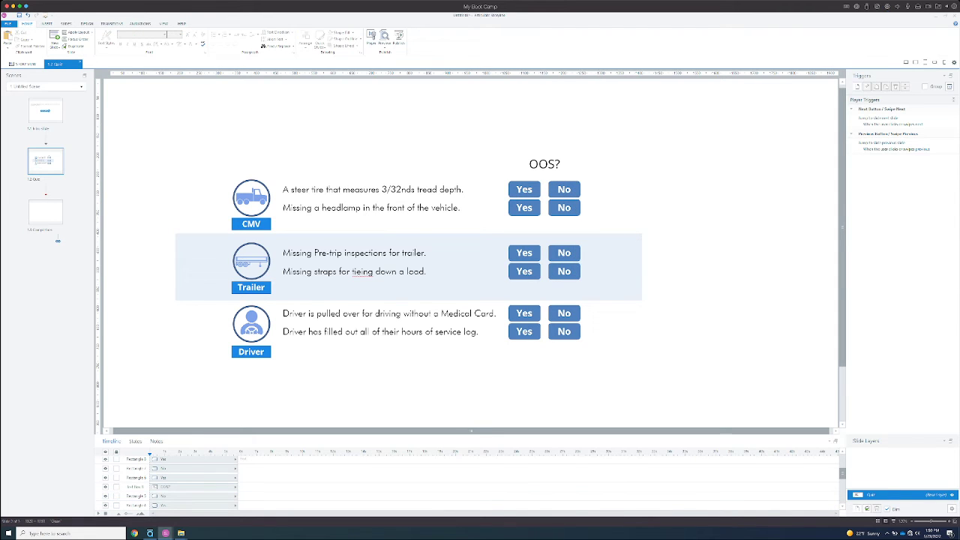
Step: Assign the Yes and No shapes of the steer tire statement to a new button set named CMV1
click(524, 189)
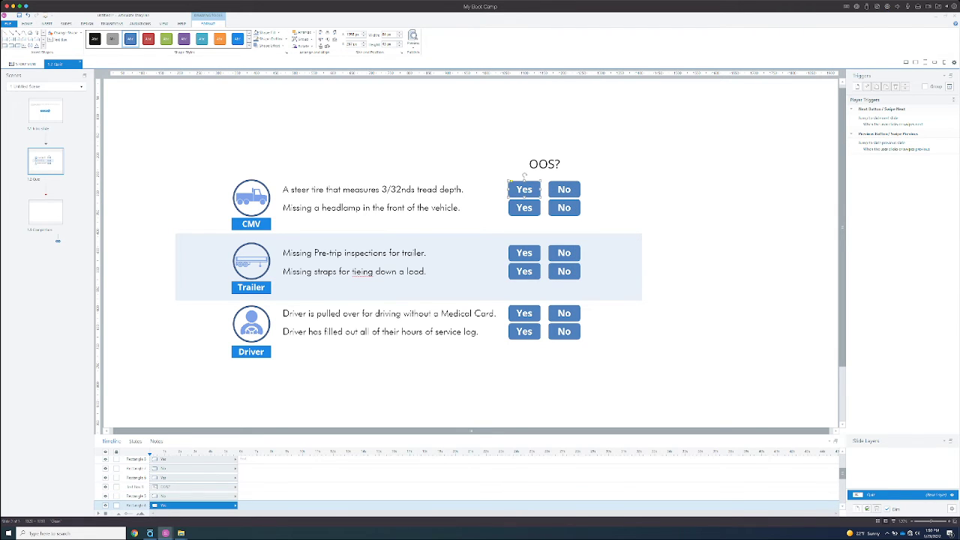
key(Escape)
shift+click(564, 189)
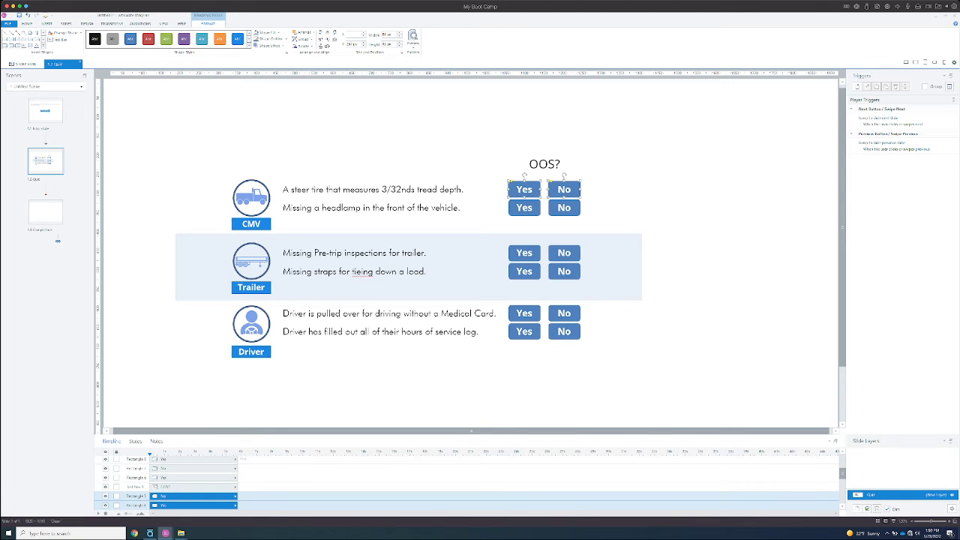
right_click(558, 184)
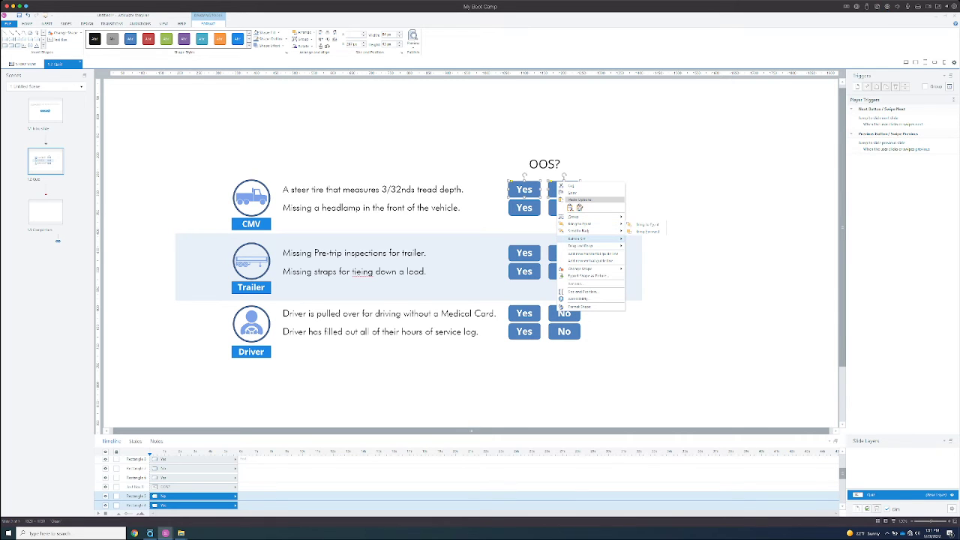
mouse_move(596, 238)
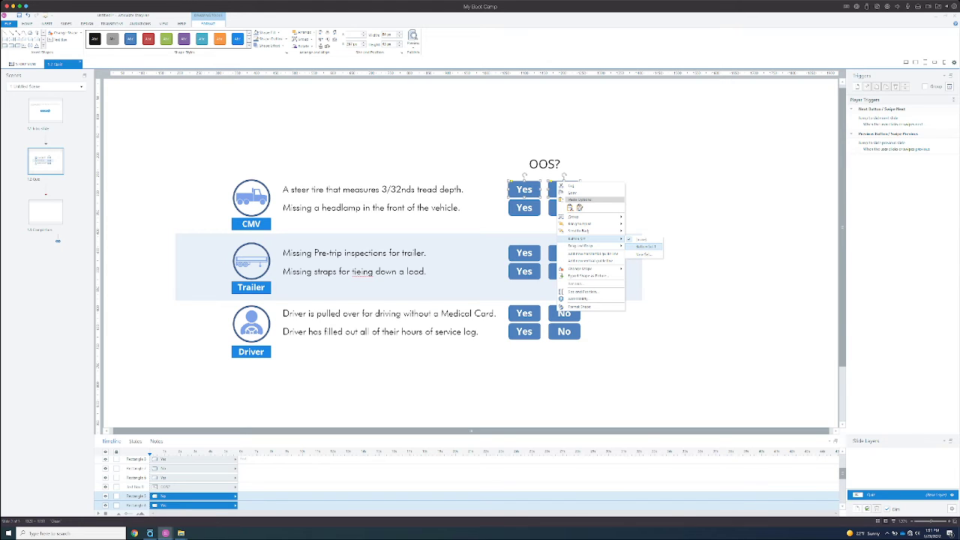
click(642, 254)
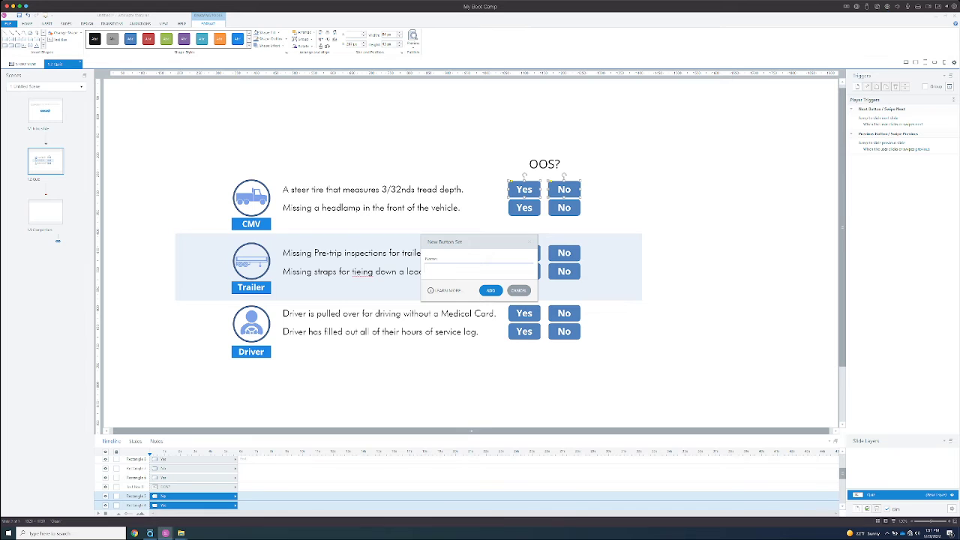
text(CMV1)
click(490, 290)
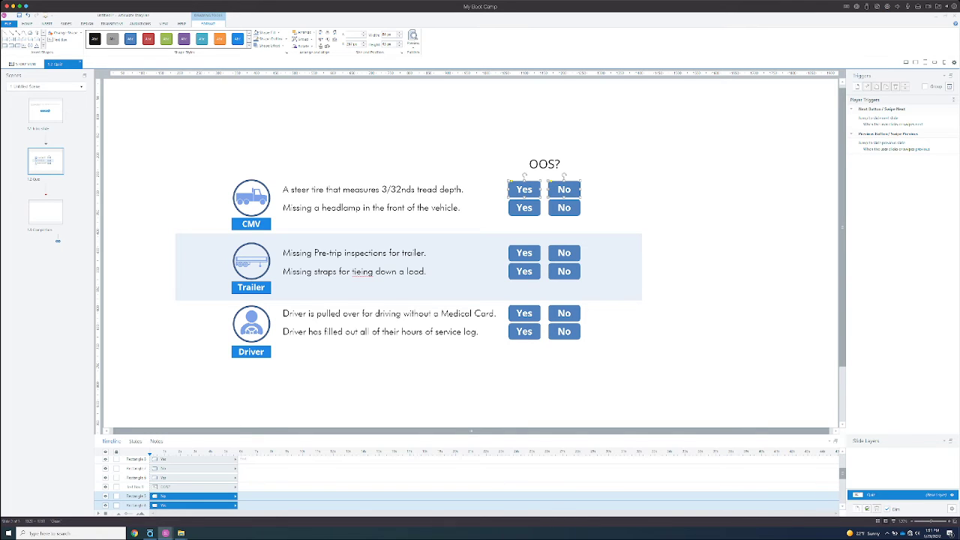
click(518, 207)
click(523, 190)
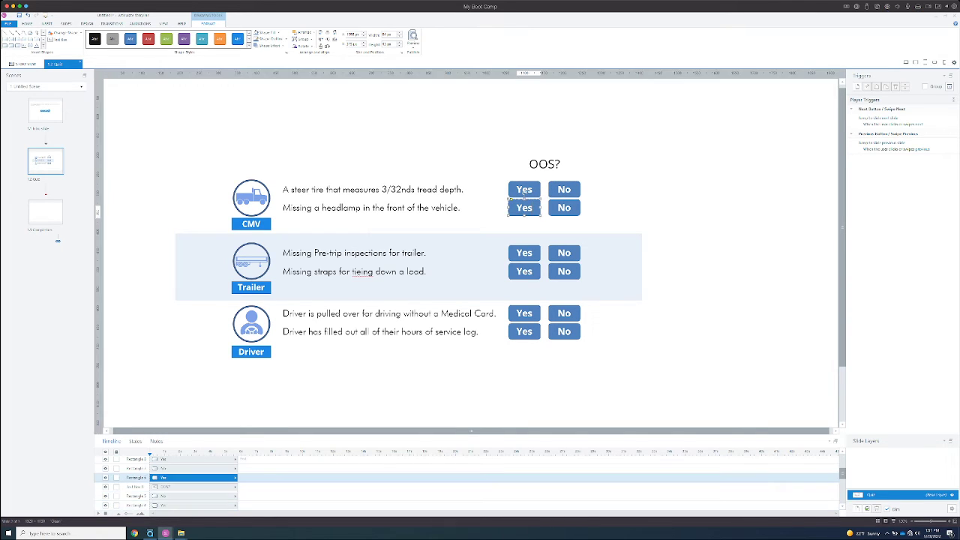
shift+click(564, 203)
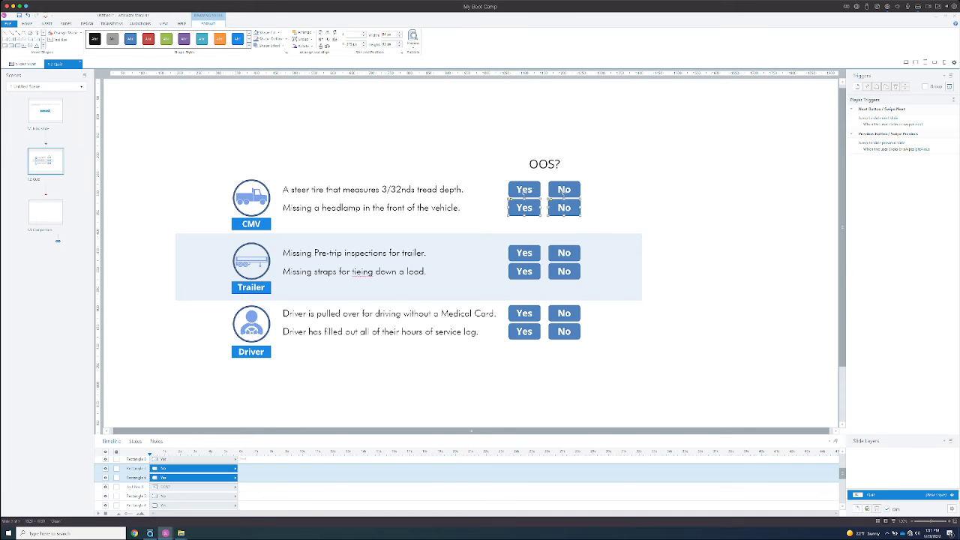
click(568, 209)
right_click(569, 209)
click(568, 208)
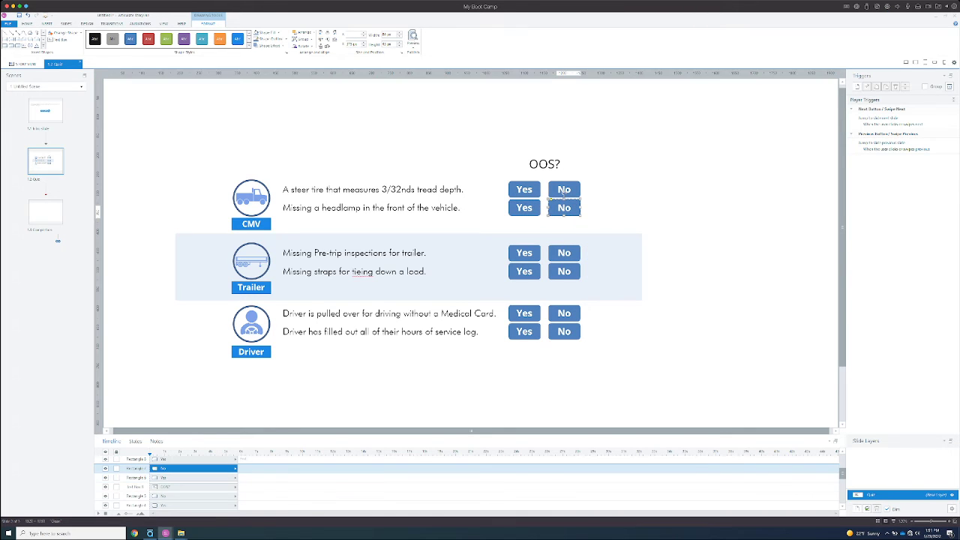
Step: Assign the Yes and No shapes of the headlamp statement to a new button set named CMV2
click(524, 207)
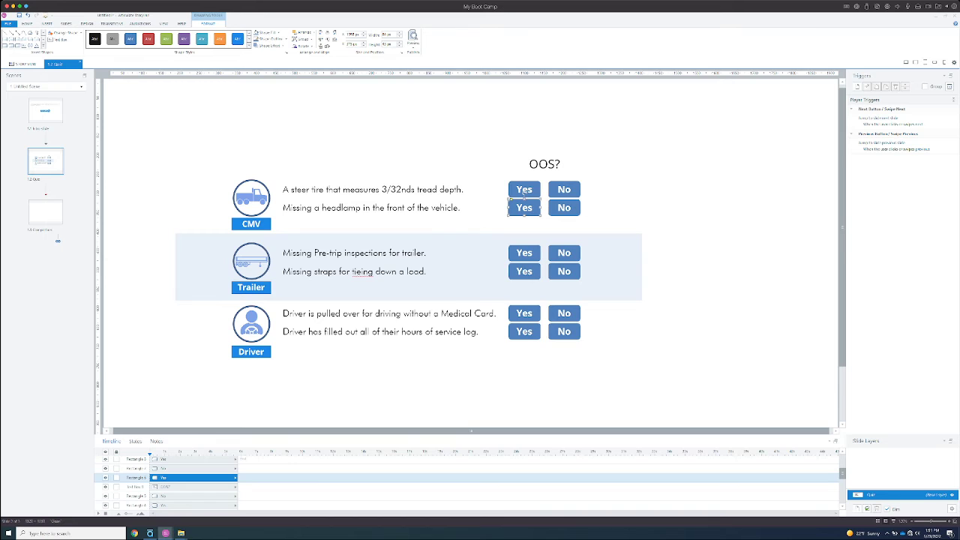
shift+click(564, 209)
right_click(564, 212)
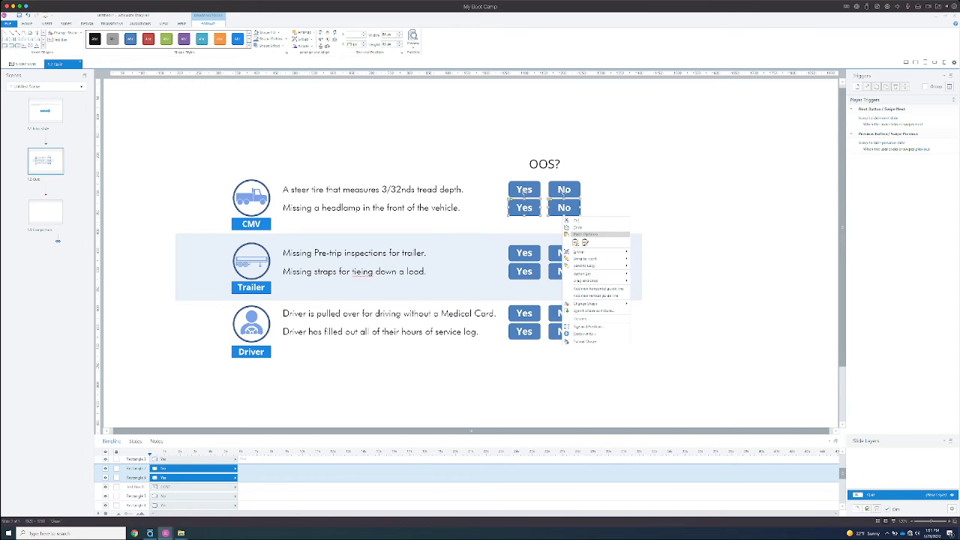
mouse_move(593, 273)
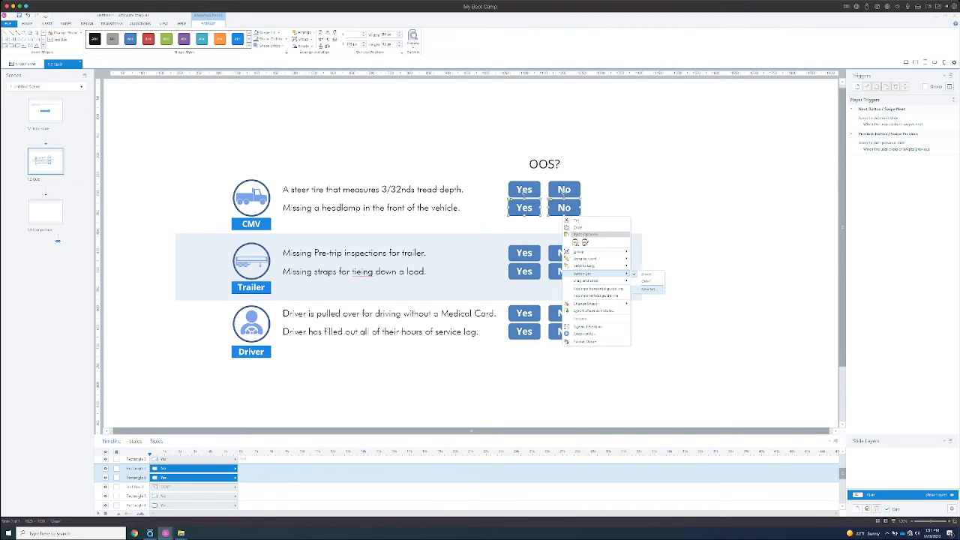
click(646, 288)
text(CMV)
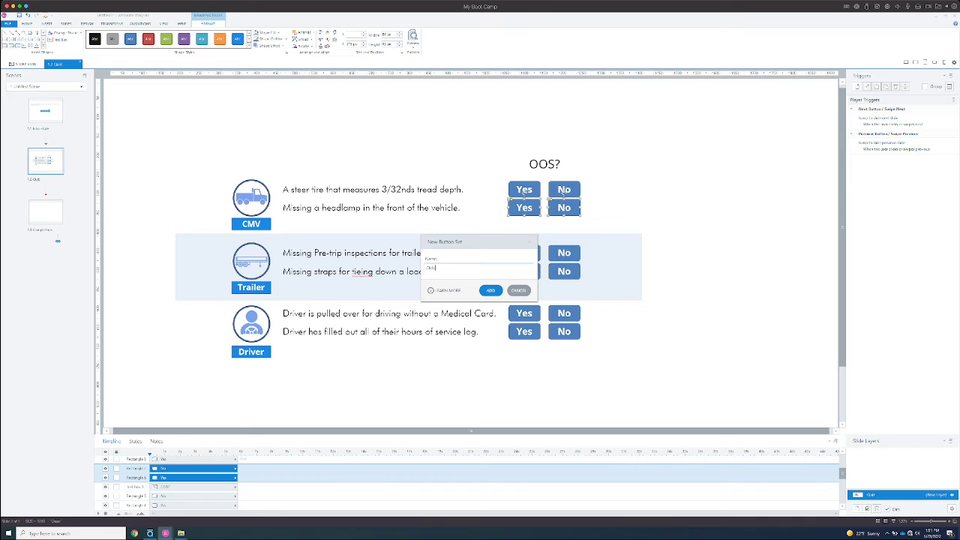
key(Return)
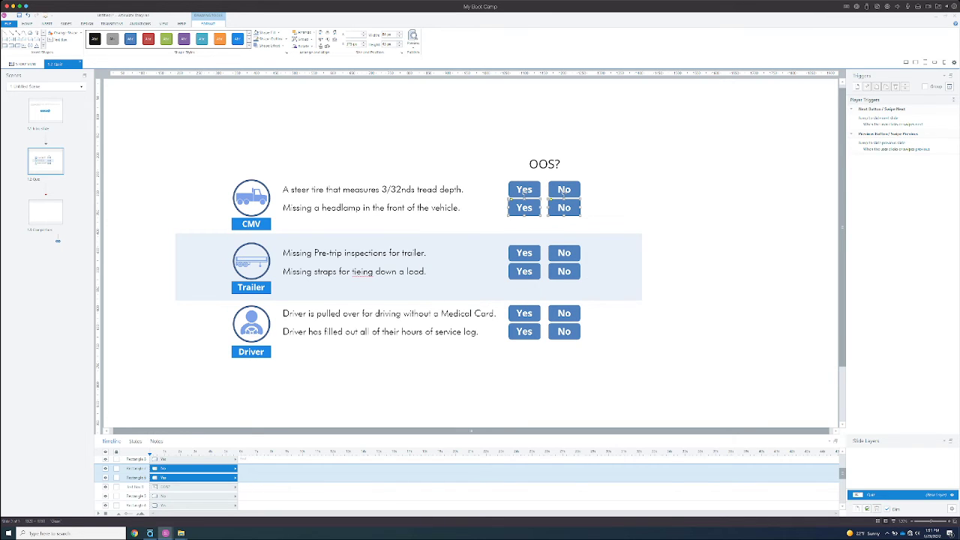
Step: Assign the Yes and No shapes of the pre-trip inspections statement to a new Trailer button set
click(524, 253)
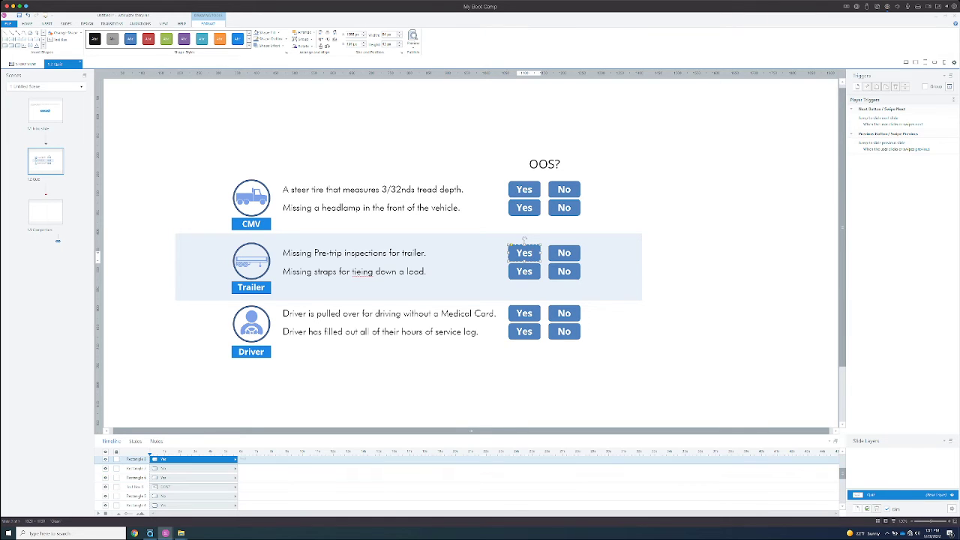
right_click(550, 246)
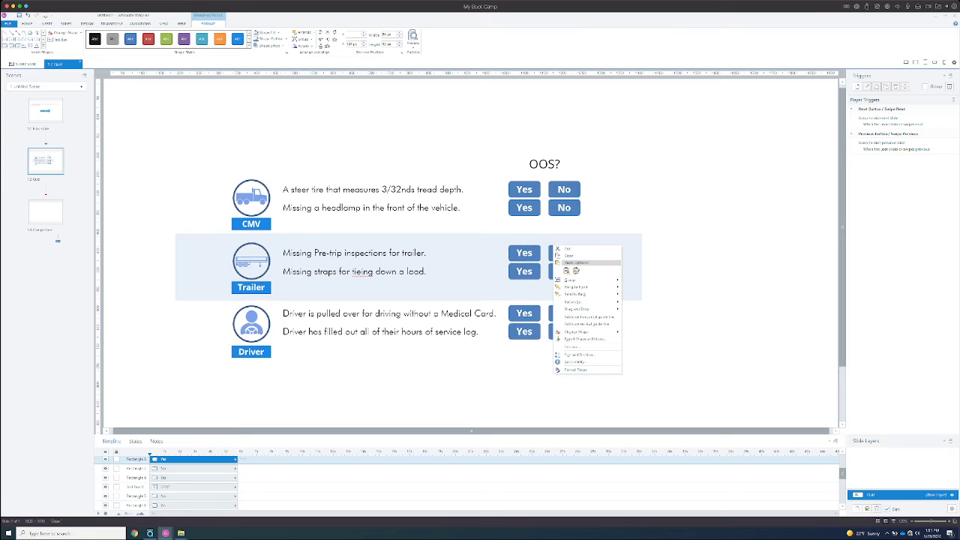
click(573, 302)
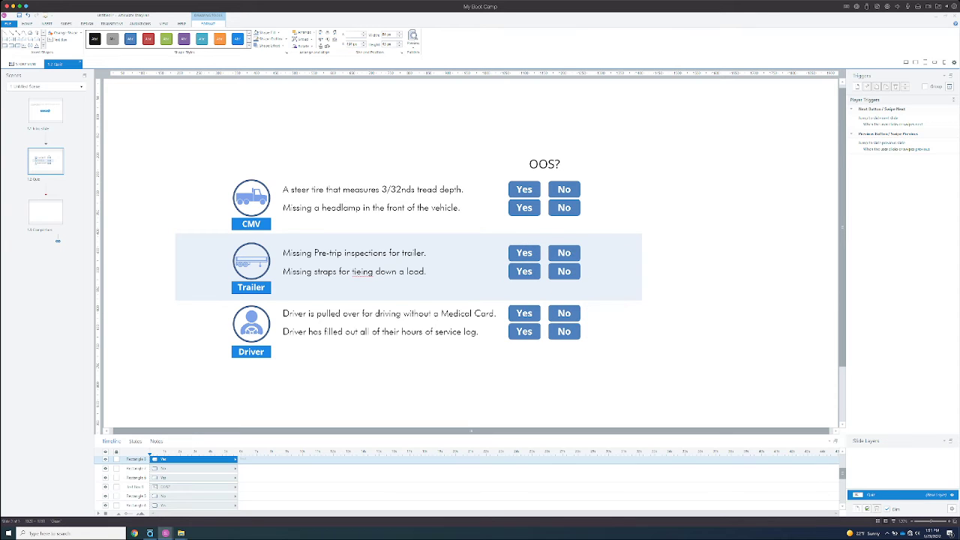
right_click(536, 245)
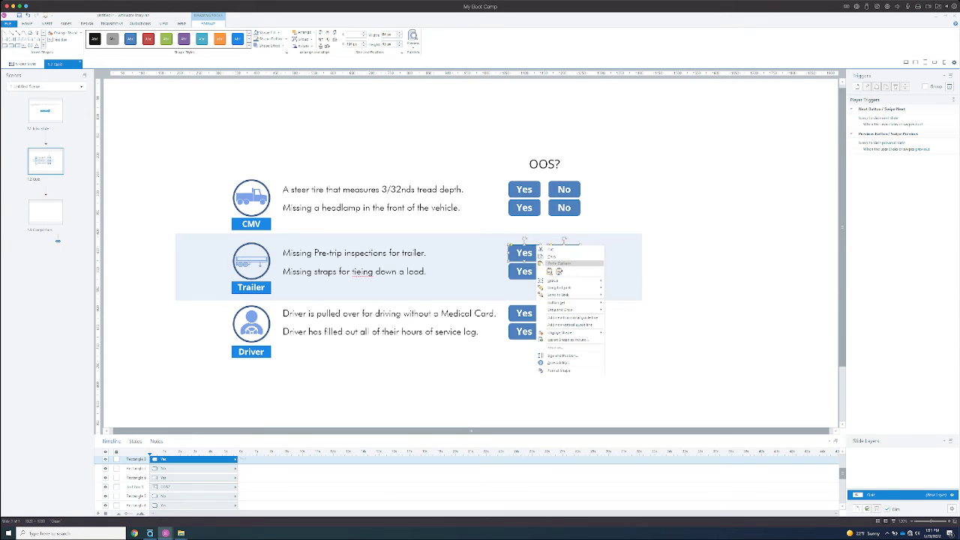
mouse_move(570, 302)
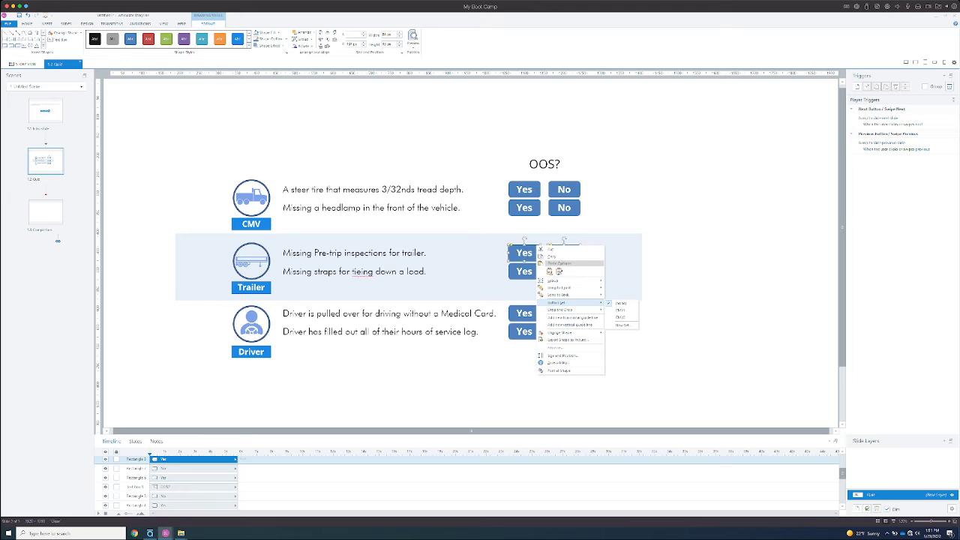
click(621, 325)
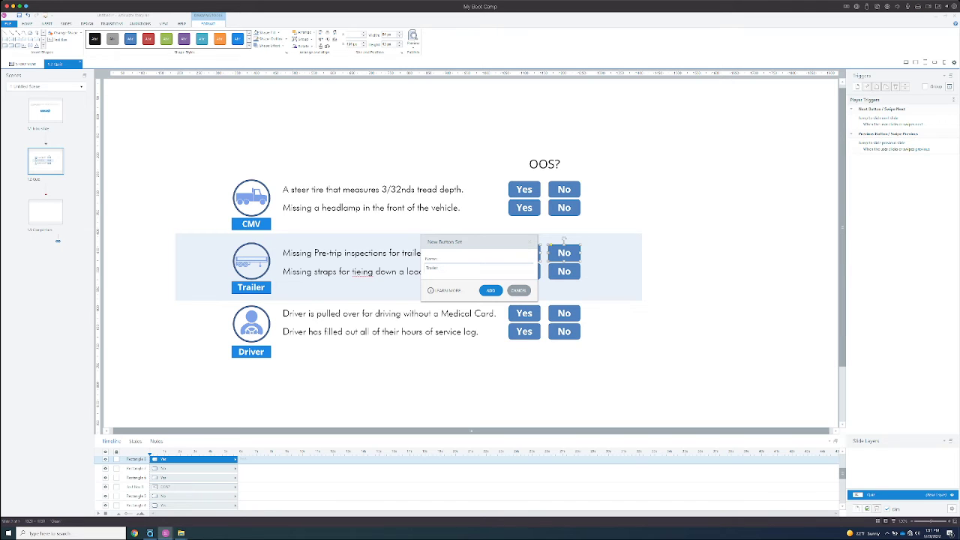
key(Return)
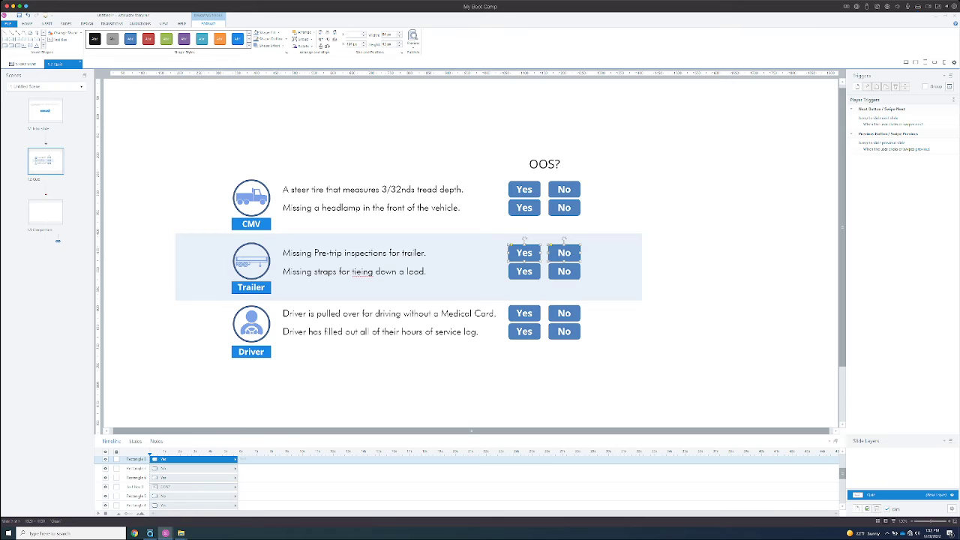
Step: Assign the Yes and No shapes of the missing straps statement to a second new Trailer button set
click(524, 271)
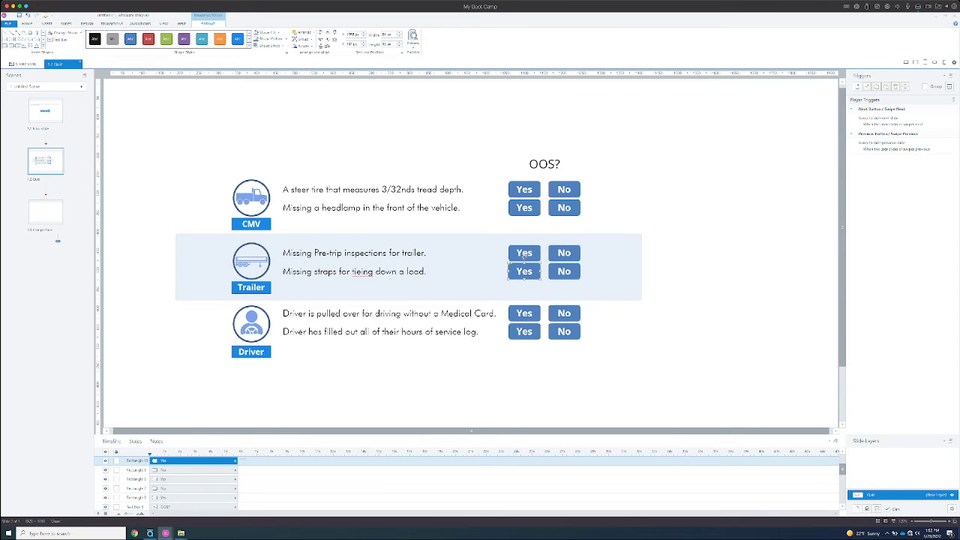
shift+click(552, 275)
right_click(550, 277)
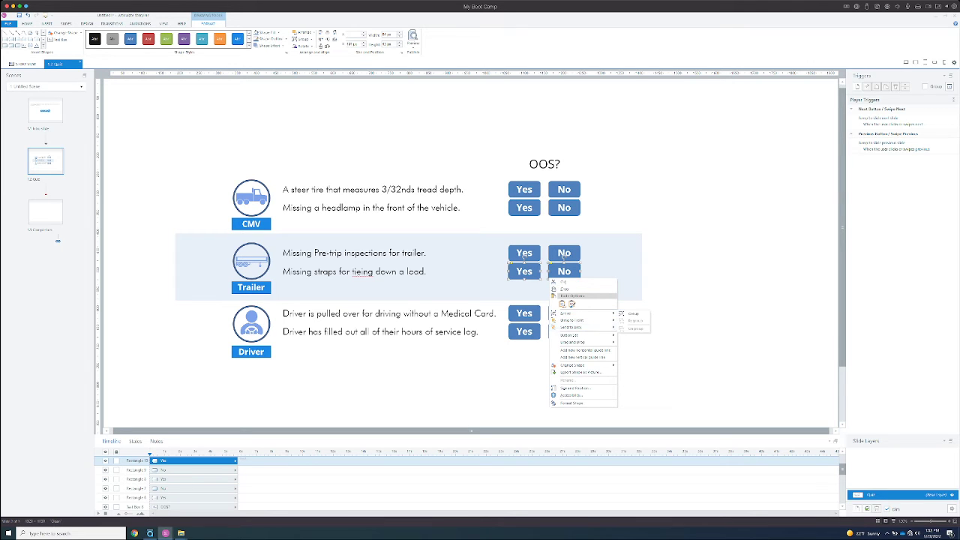
mouse_move(581, 335)
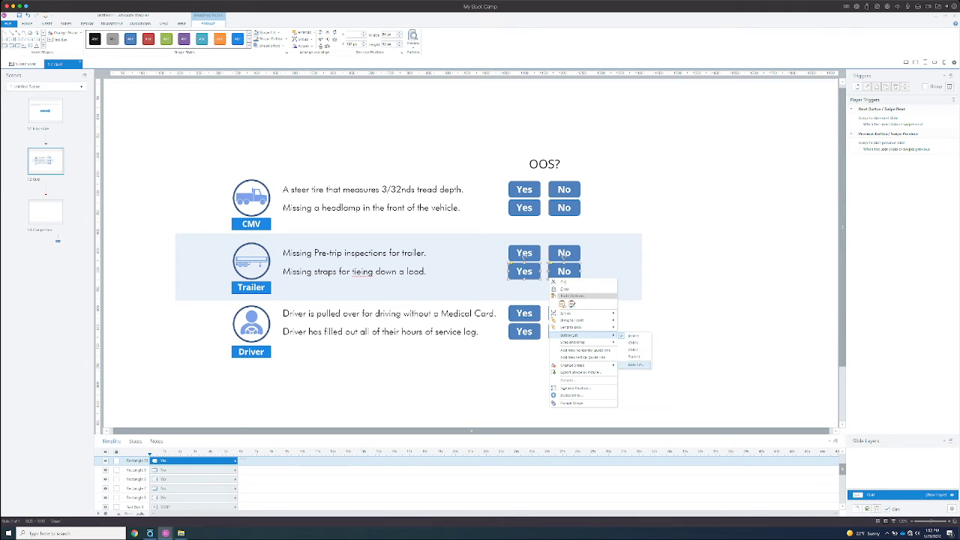
click(636, 364)
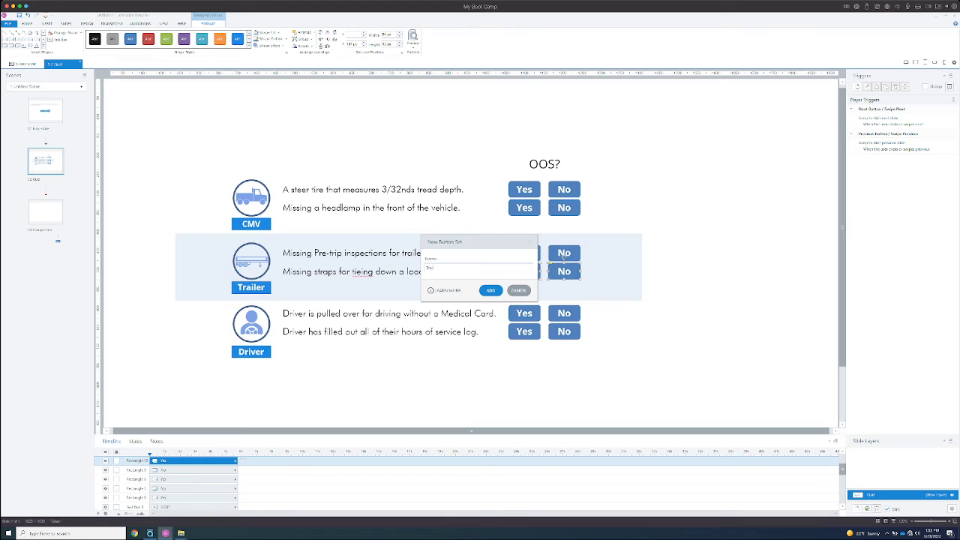
key(Return)
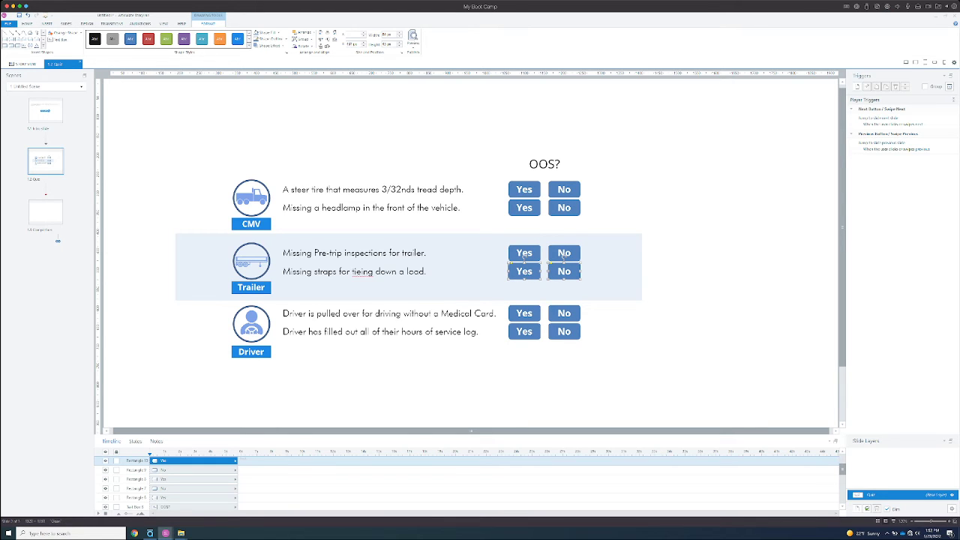
click(412, 301)
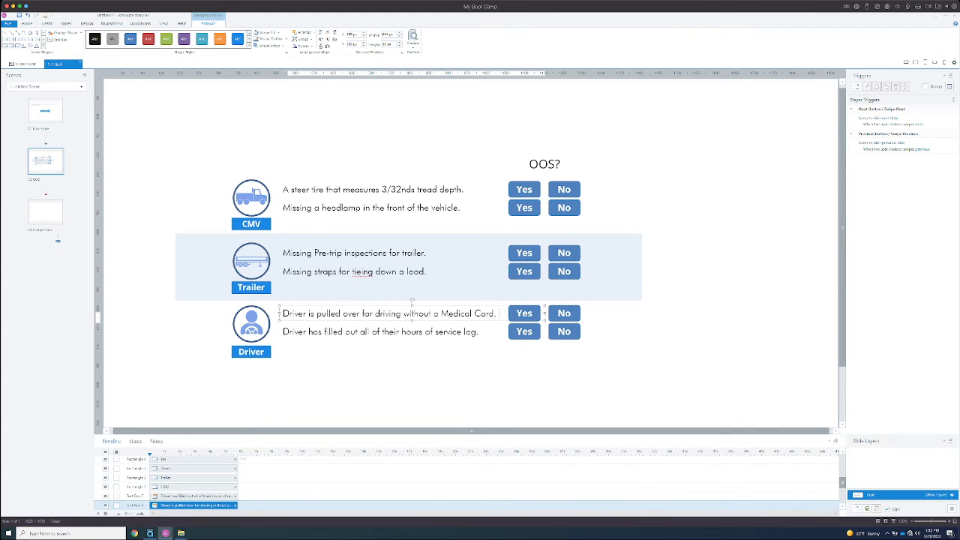
Step: Narrow the Medical Card statement's text box to clear its Yes shape, and assign its Yes and No shapes to a new Driver button set
drag(545, 313, 508, 314)
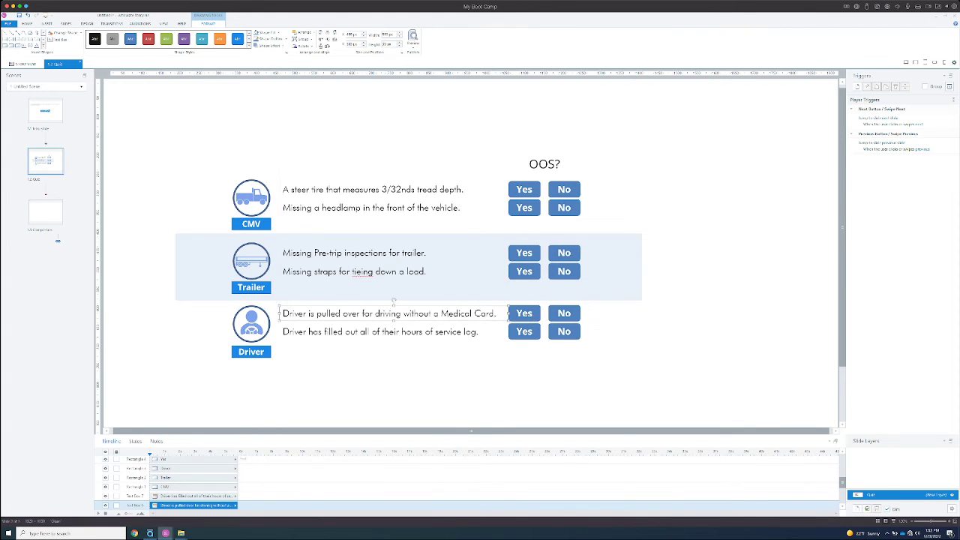
click(524, 314)
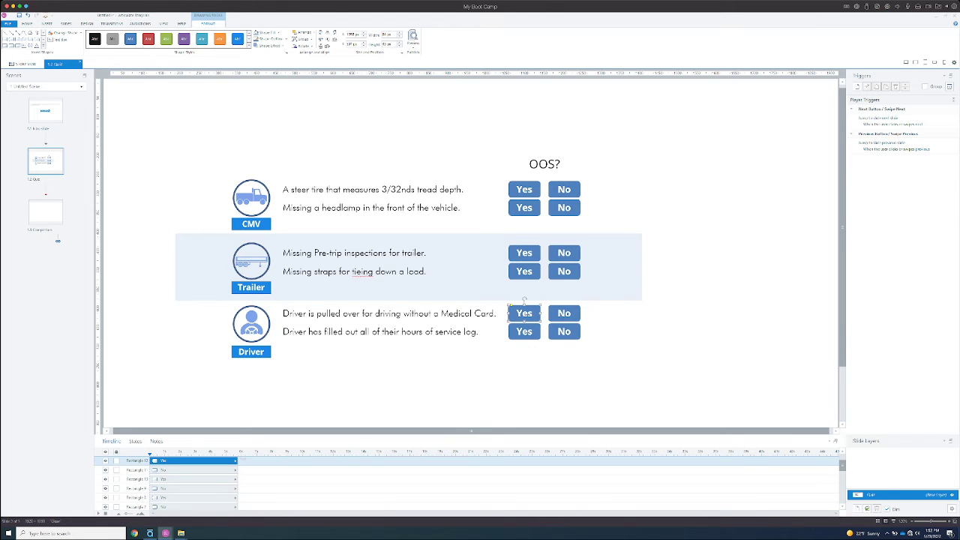
shift+click(564, 313)
right_click(550, 315)
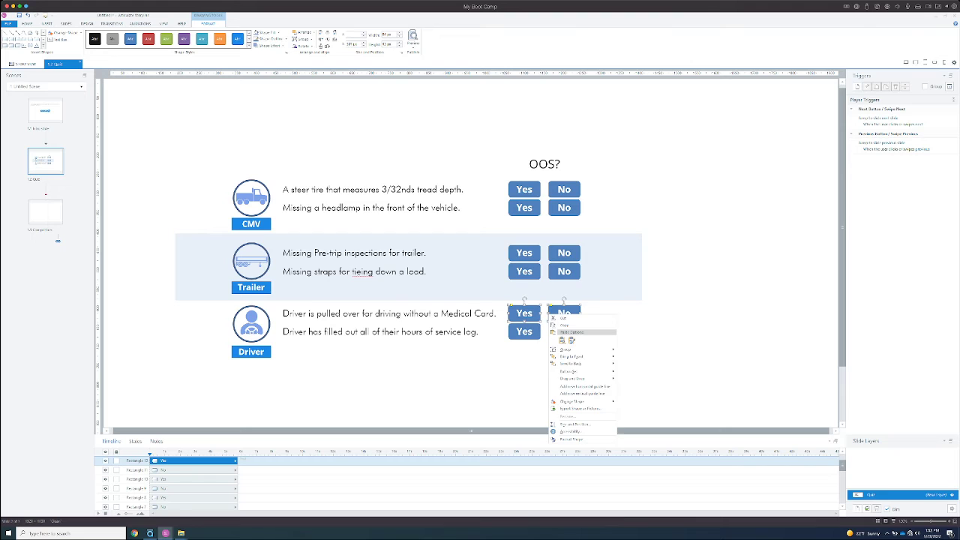
mouse_move(581, 372)
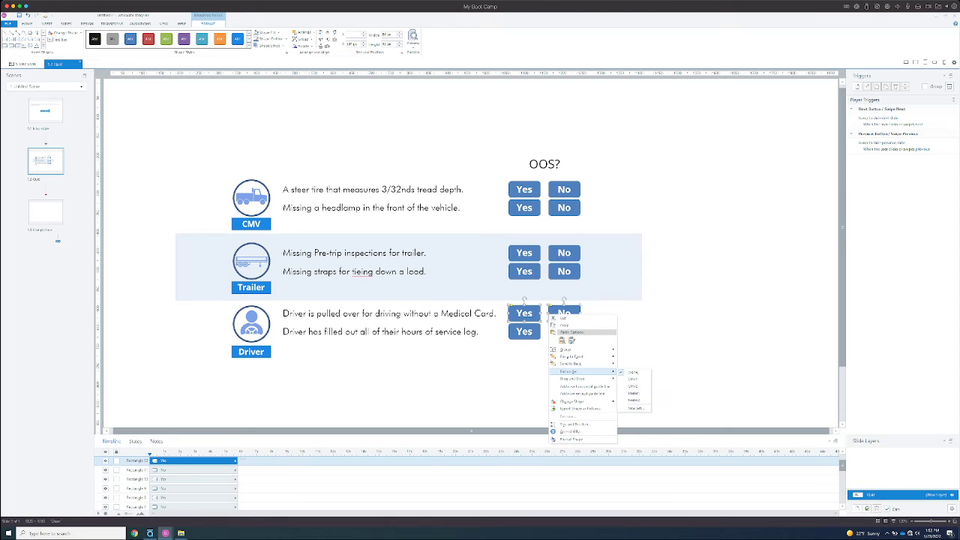
click(635, 408)
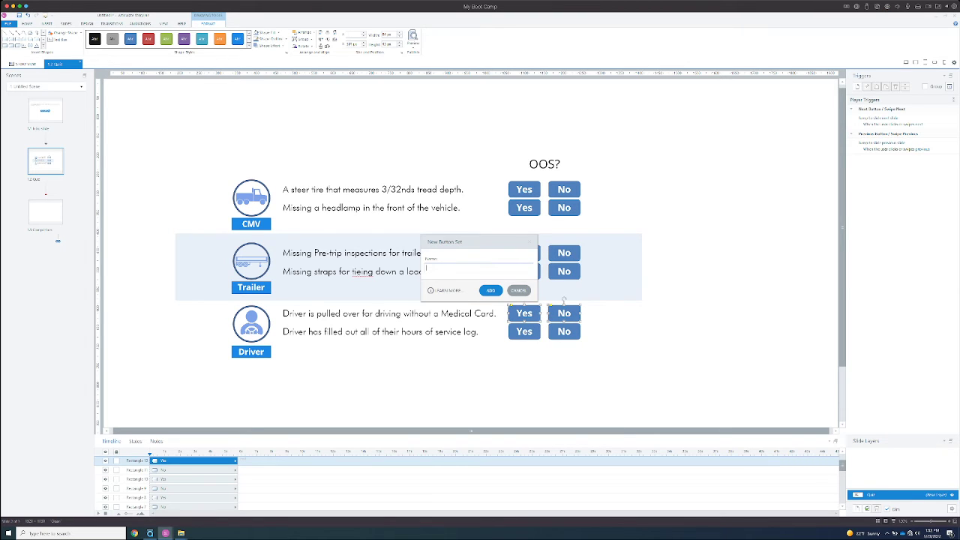
text(Driver)
key(Return)
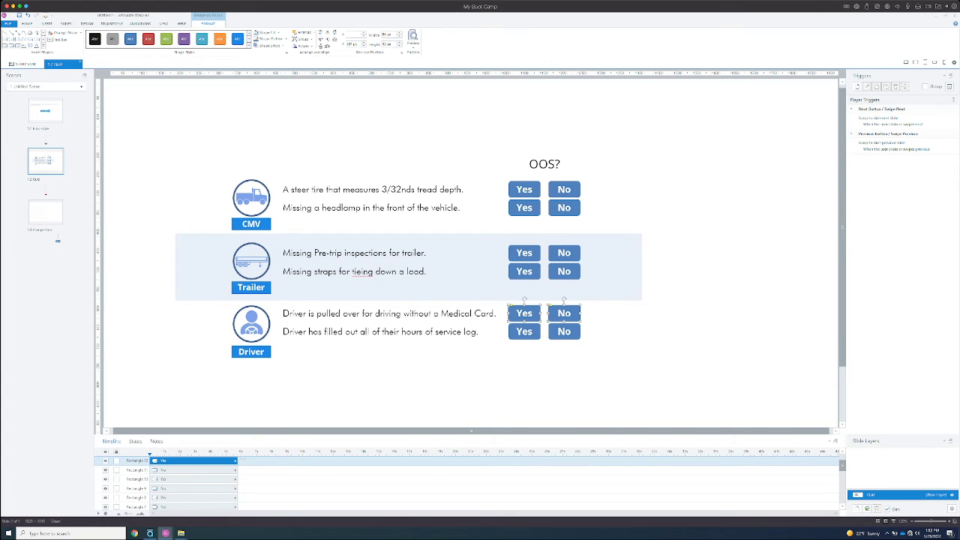
Step: Narrow the hours of service statement's text box to clear its Yes shape, and start a new button set for its Yes and No shapes
click(482, 332)
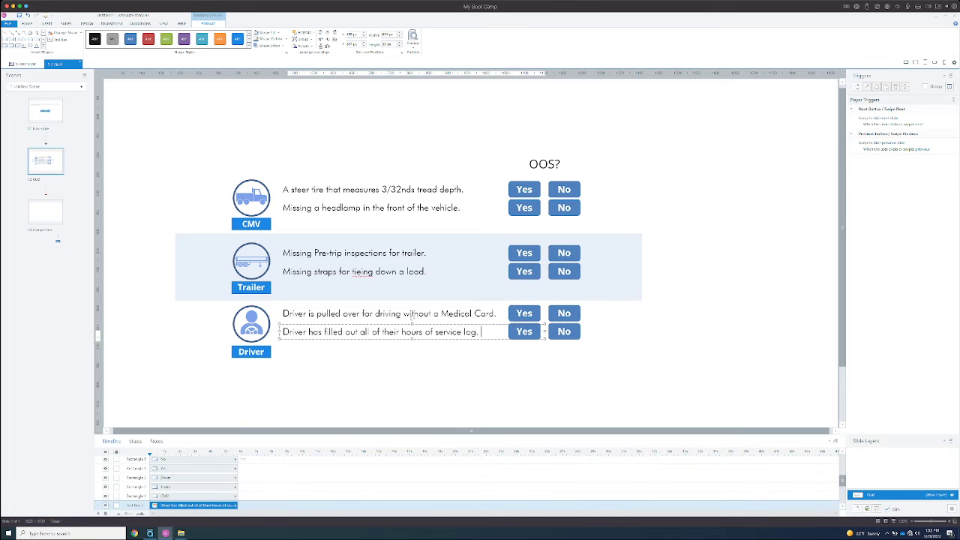
drag(545, 331, 504, 335)
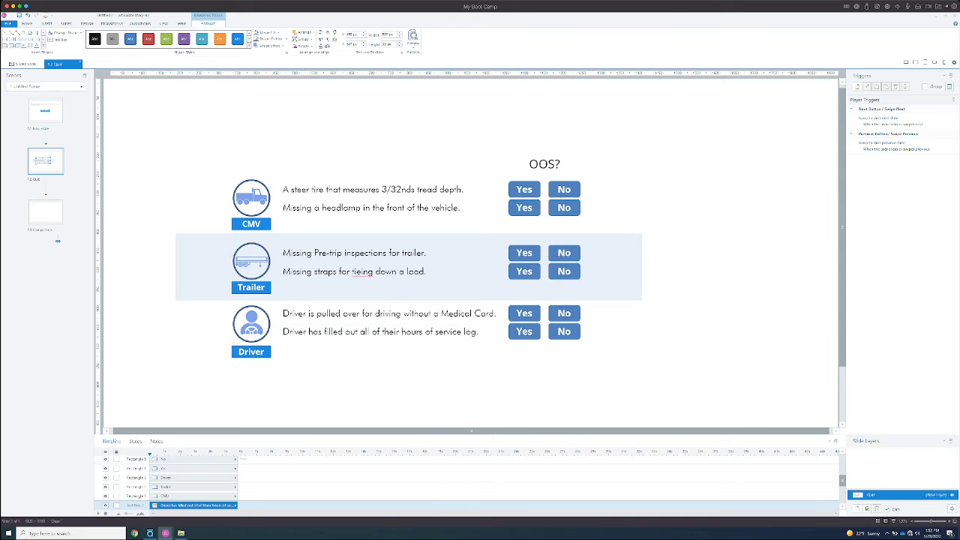
click(523, 328)
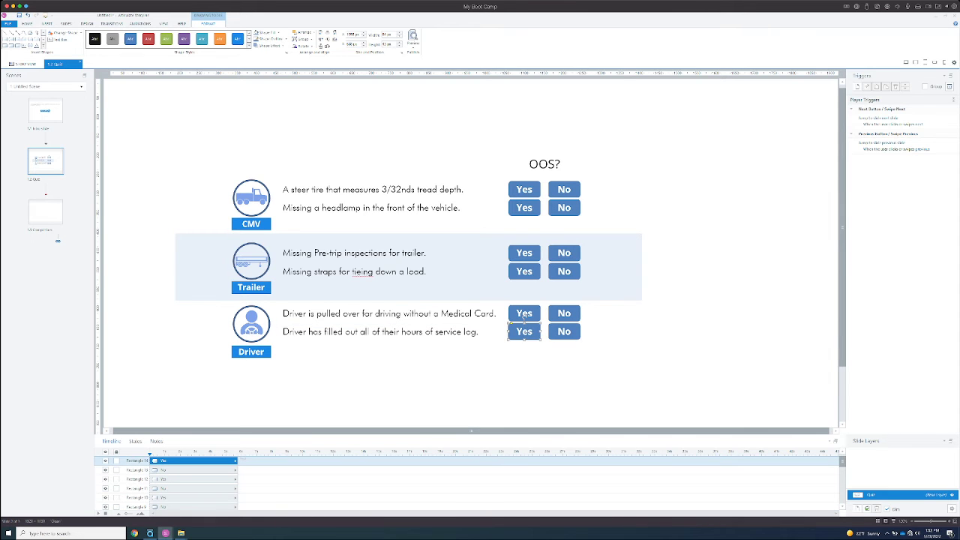
shift+click(563, 328)
right_click(551, 332)
mouse_move(578, 390)
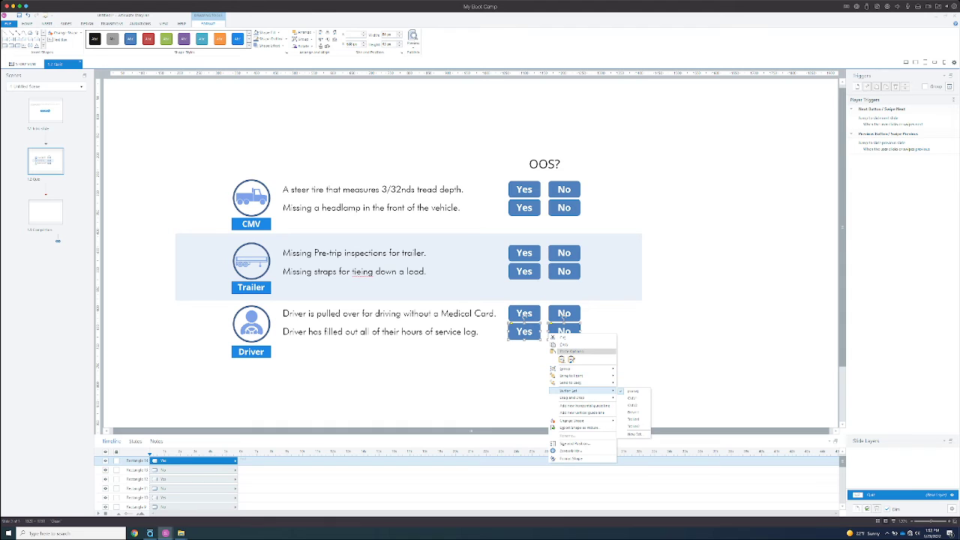
click(635, 434)
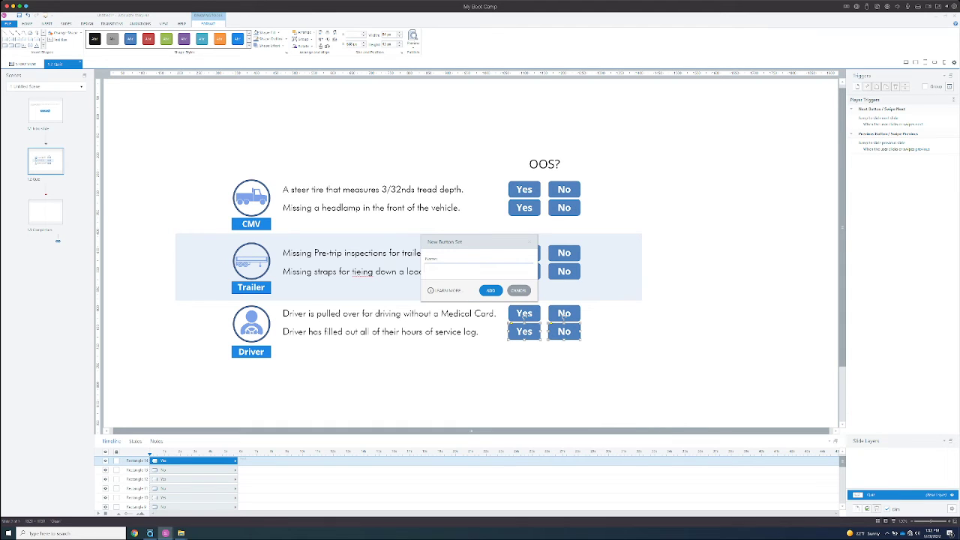
Step: Name the new button set Driver1 and add it for the Yes and No pair beside the hours of service statement
text(Driver1)
key(Return)
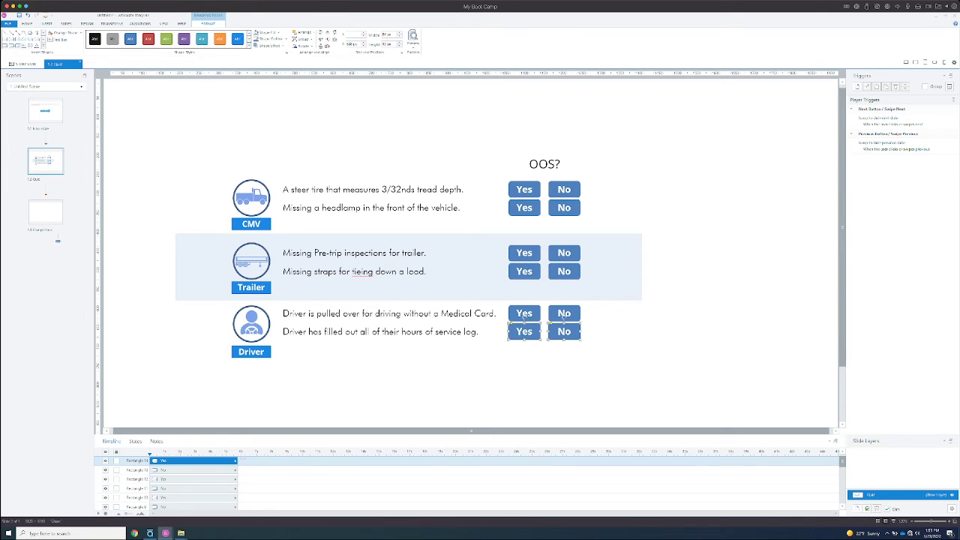
key(Escape)
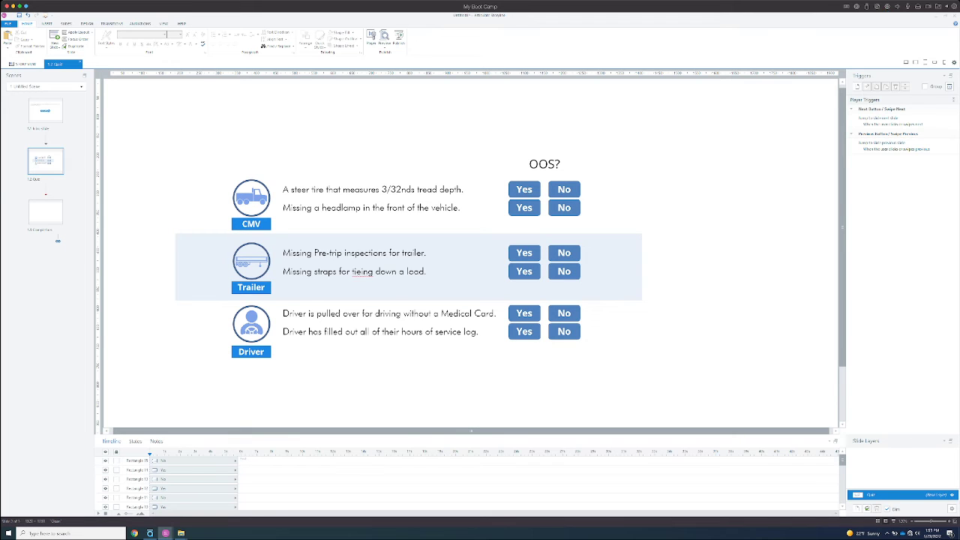
Step: Preview the current slide and test the Yes and No buttons for the tie-down straps and missing headlamp statements
click(384, 44)
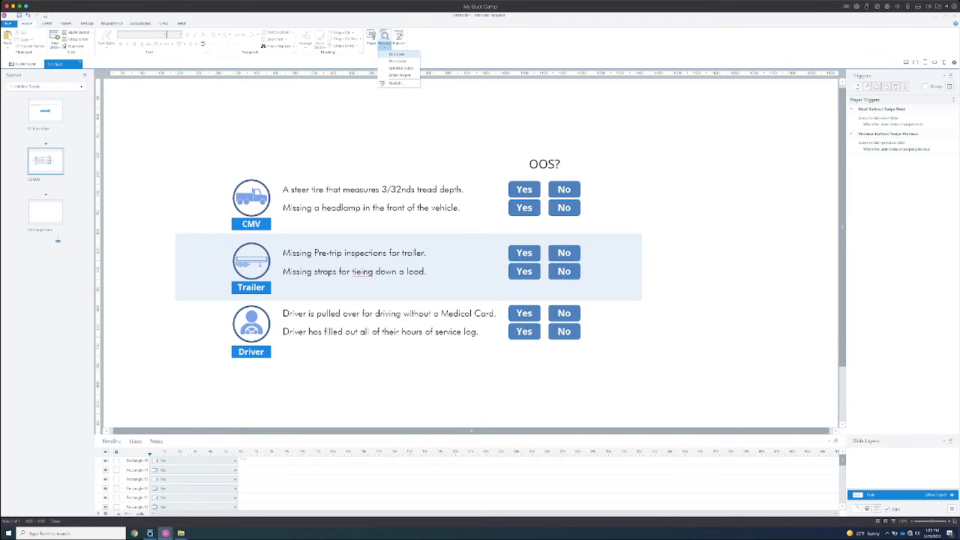
click(397, 54)
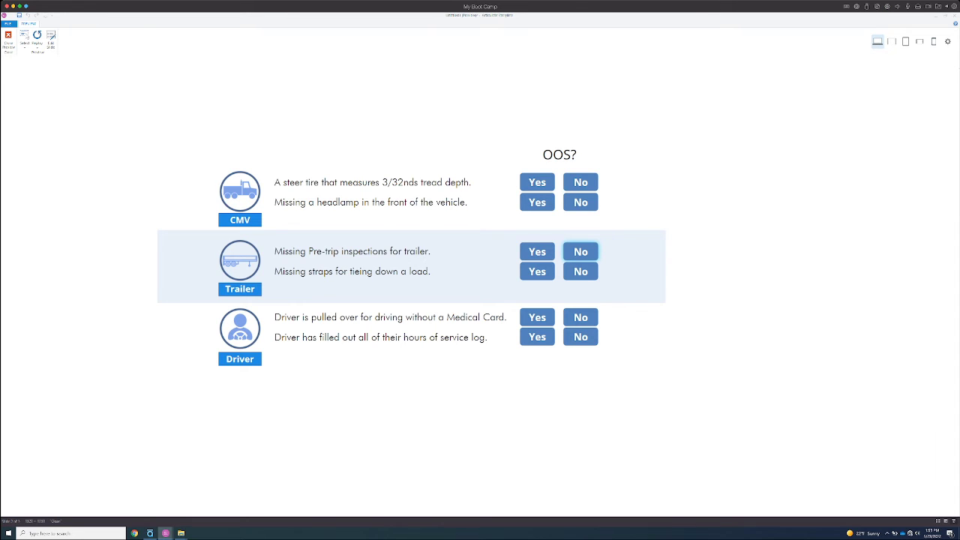
click(537, 271)
click(580, 272)
click(537, 272)
click(580, 272)
click(581, 201)
click(537, 202)
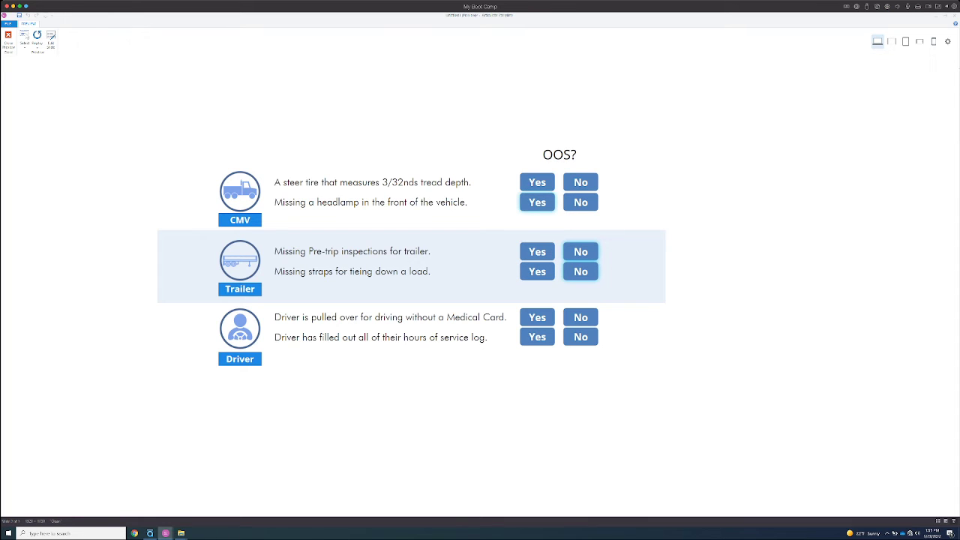
Step: Test that the Yes and No answers switch independently in each CMV and Trailer row of the preview
click(580, 182)
click(536, 182)
click(537, 252)
click(537, 272)
click(580, 252)
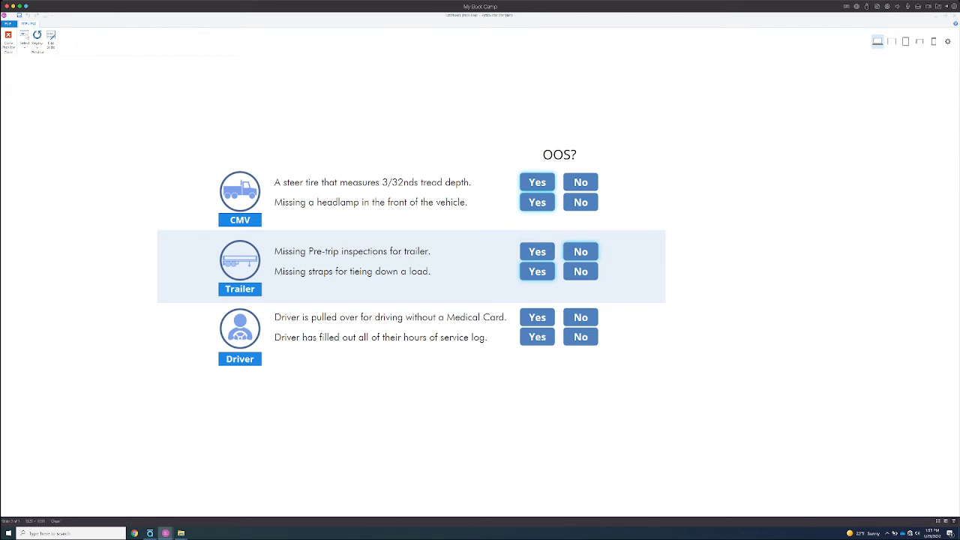
click(580, 271)
click(581, 183)
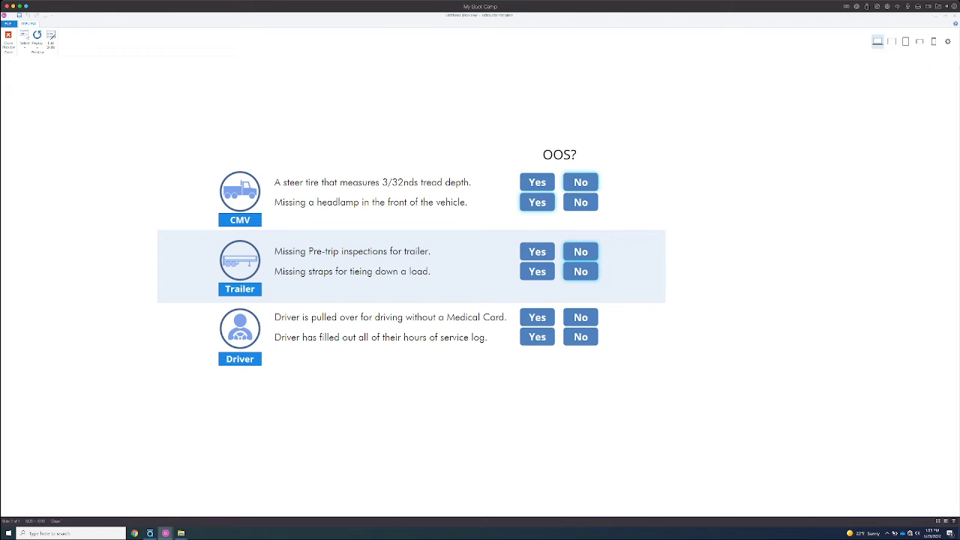
click(580, 201)
click(537, 182)
click(537, 202)
click(580, 182)
Step: Test the Yes and No buttons in both Driver rows, including different answers per row, and close the preview
click(580, 317)
click(580, 337)
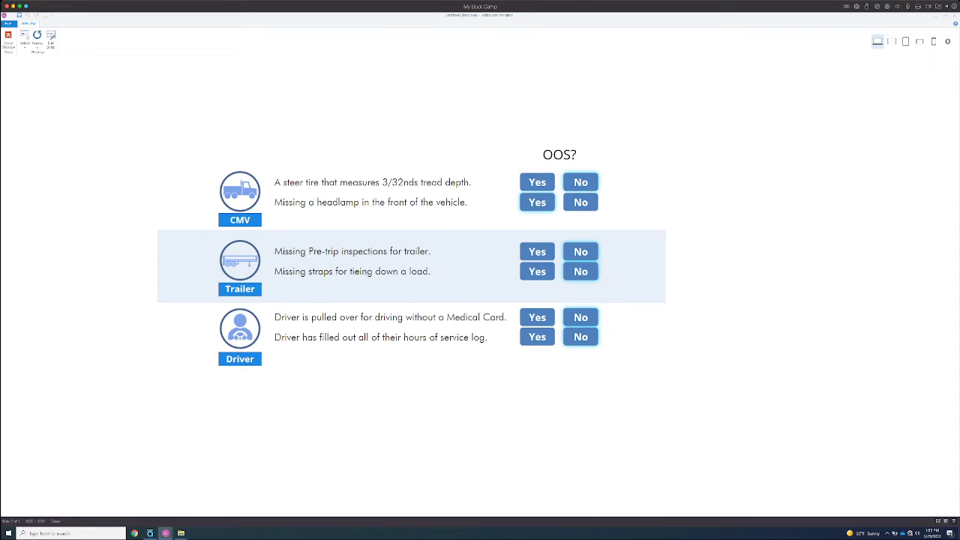
click(537, 336)
click(537, 317)
click(580, 337)
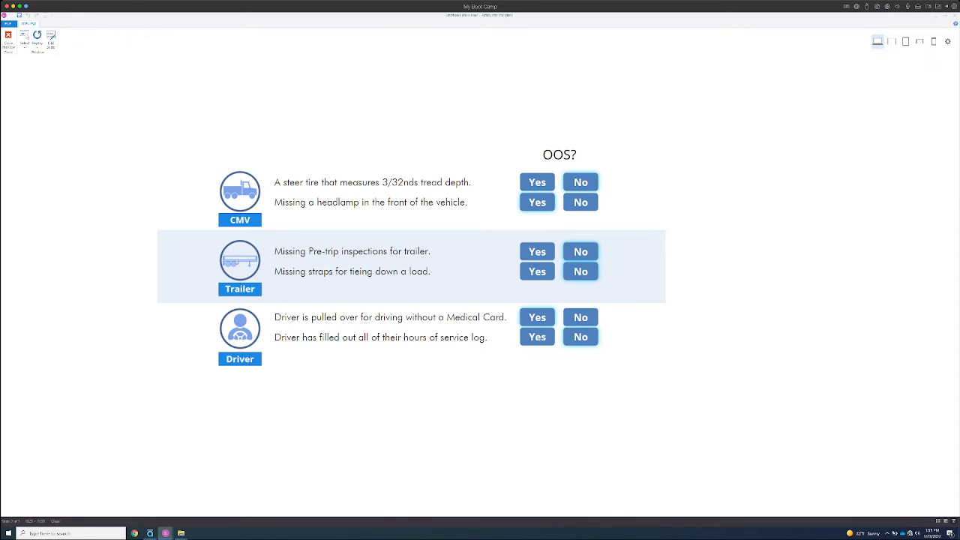
click(580, 317)
click(537, 336)
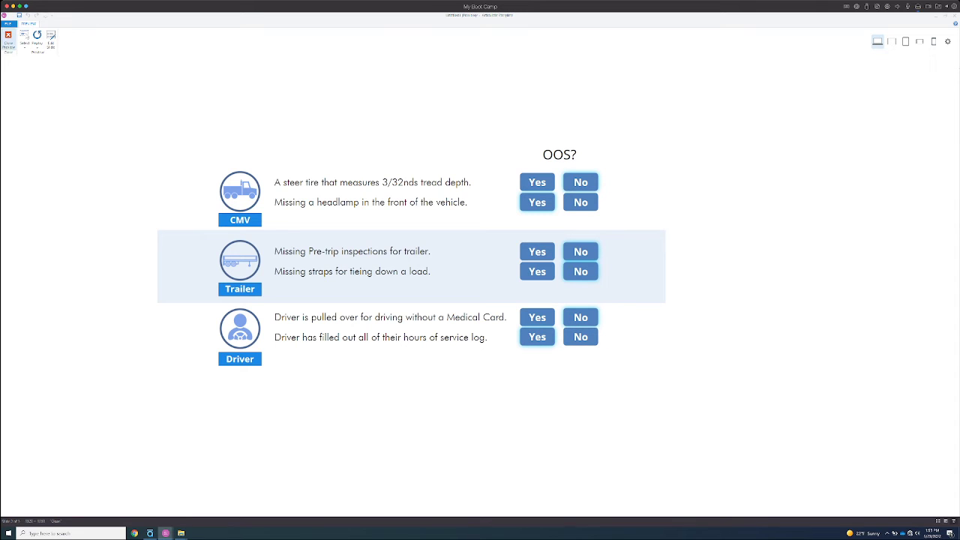
click(9, 37)
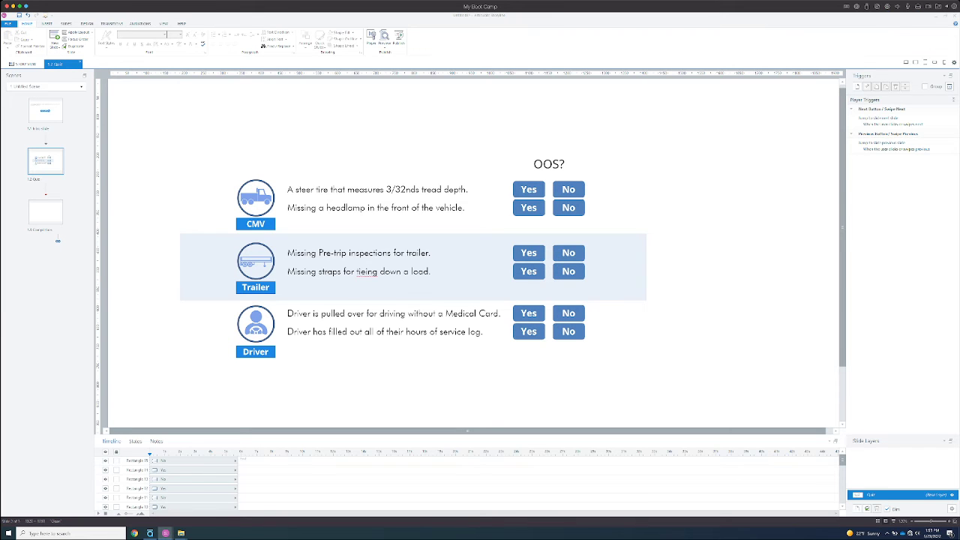
Step: Open the Selected state of the Yes button beside the trailer pre-trip inspections statement for editing, with its shape formatting options
click(529, 253)
click(135, 441)
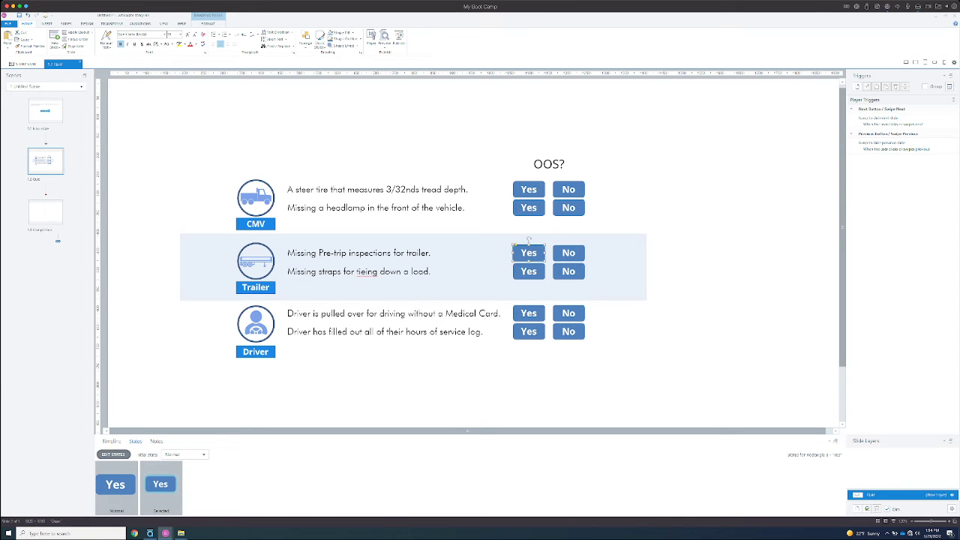
click(113, 454)
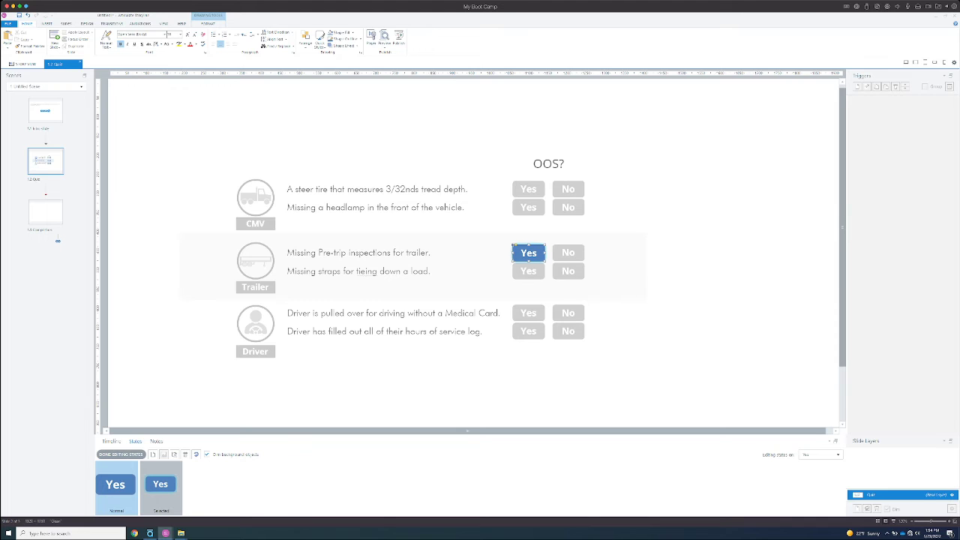
click(160, 486)
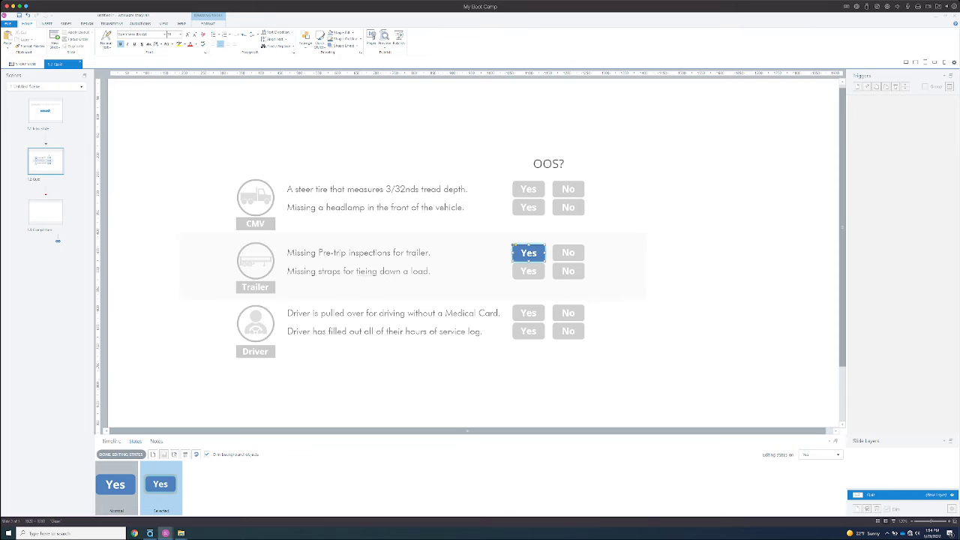
click(207, 24)
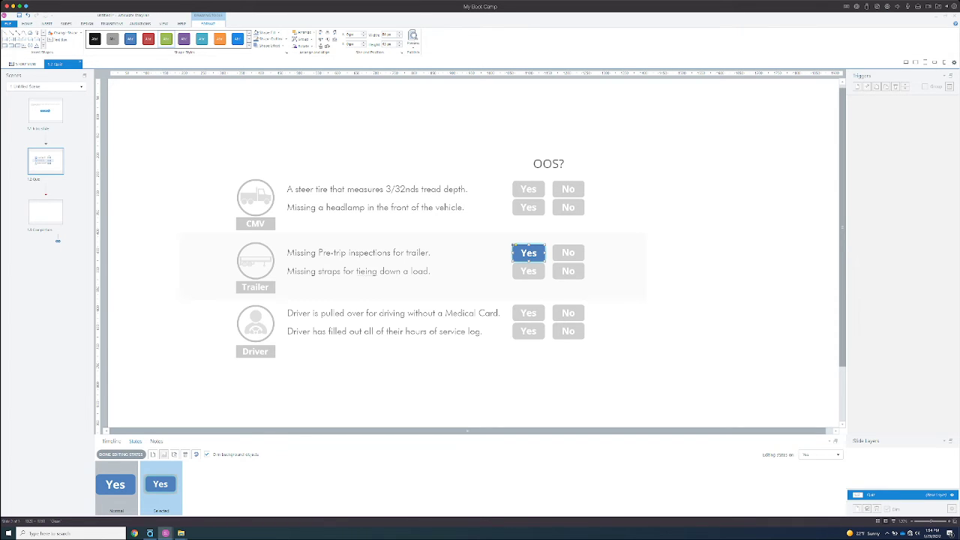
Step: Try the green shape style on the Yes button's Selected state and undo it
click(167, 39)
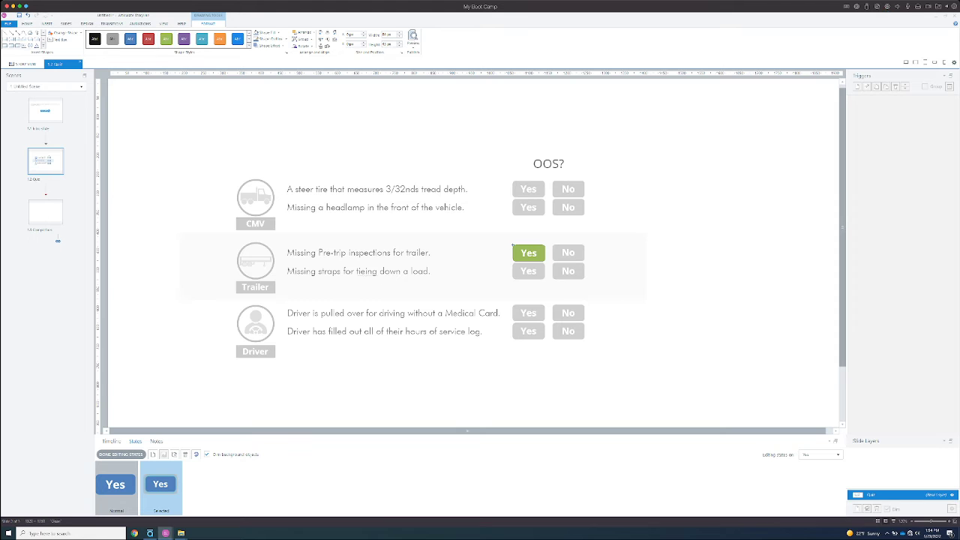
key(ctrl+z)
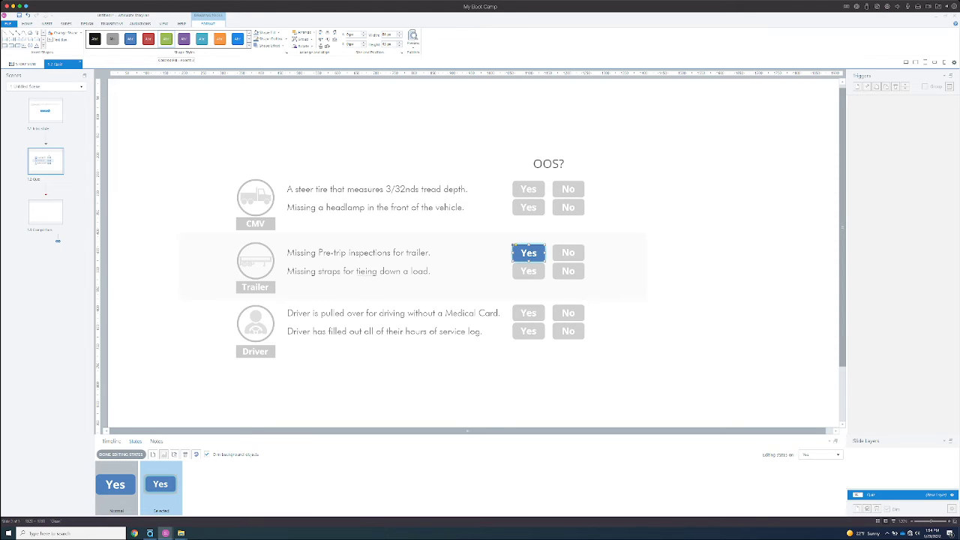
key(ctrl+y)
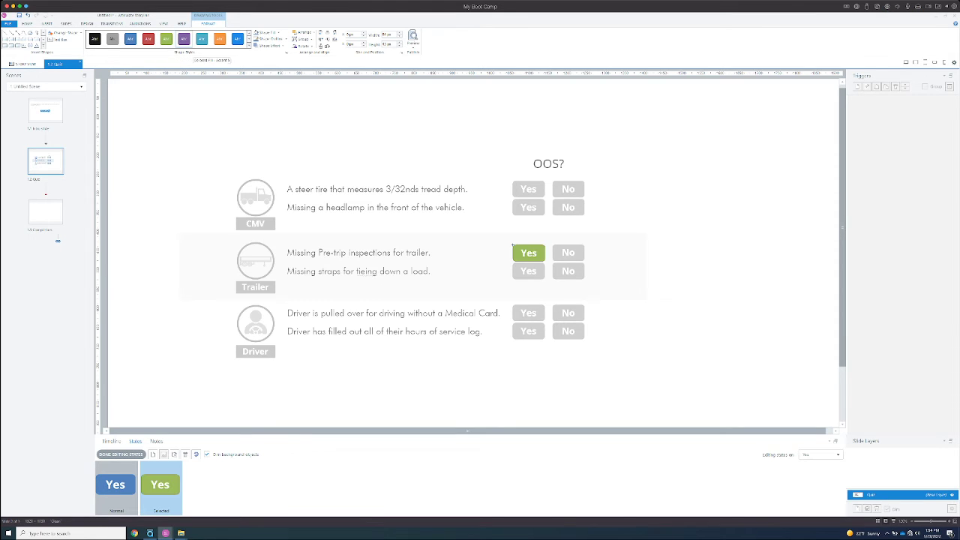
key(ctrl+z)
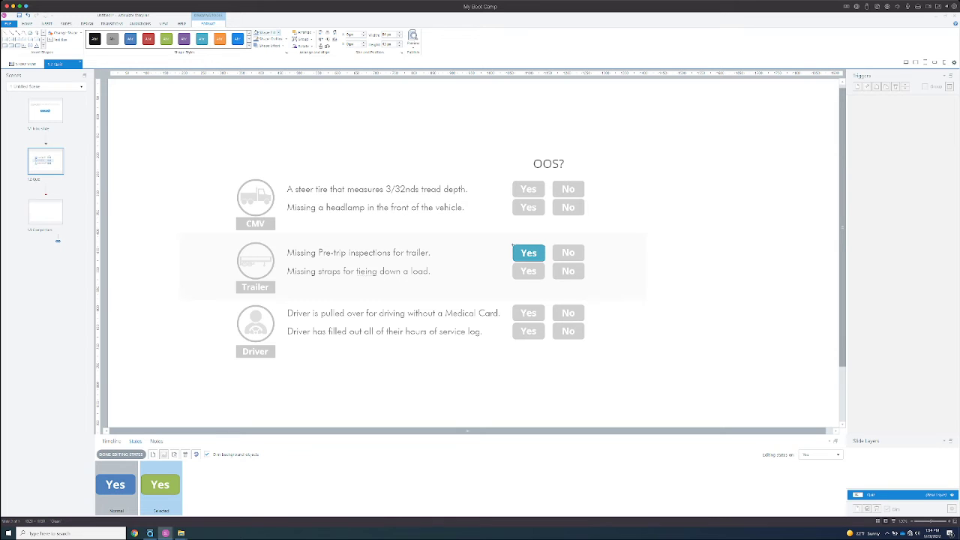
Step: Fill the Yes button's Selected state with gray and finish editing its states
click(514, 246)
click(259, 33)
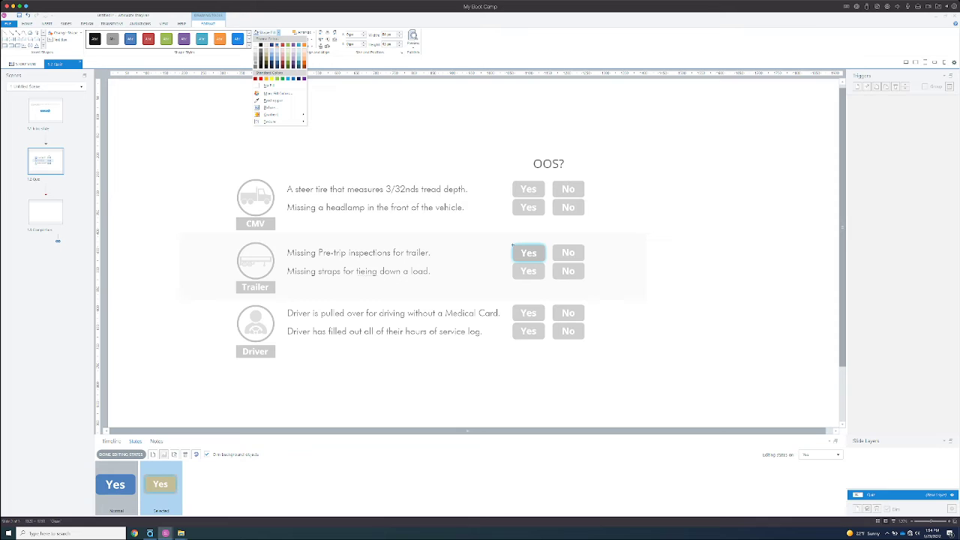
key(Return)
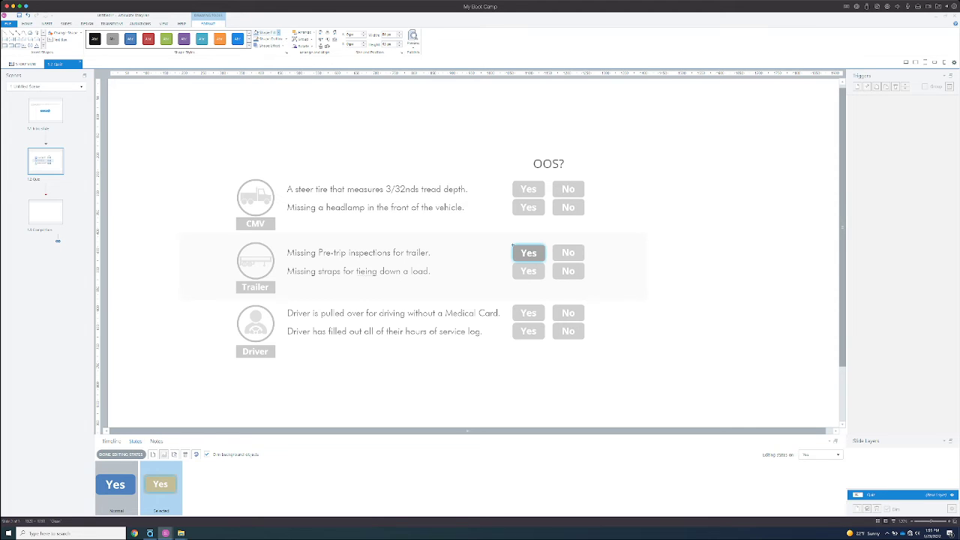
click(513, 246)
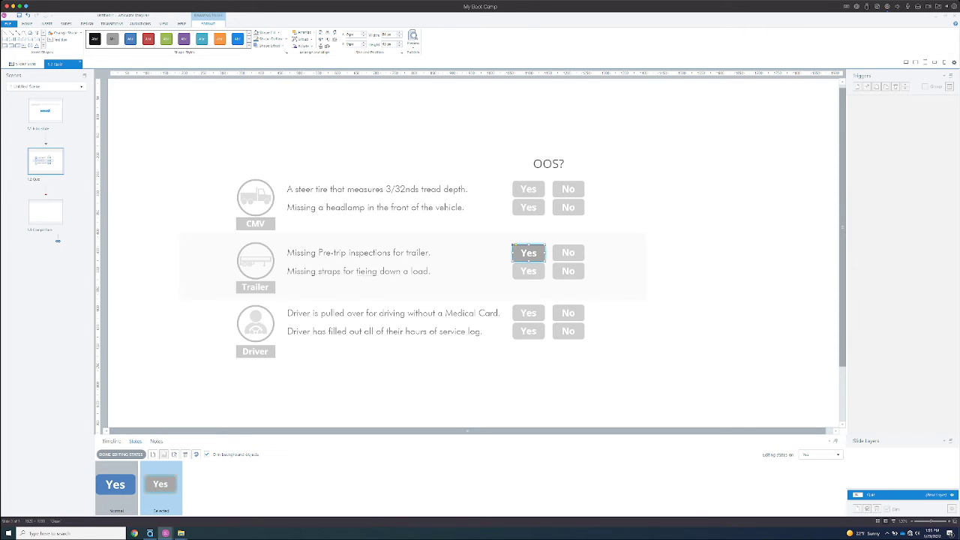
click(120, 454)
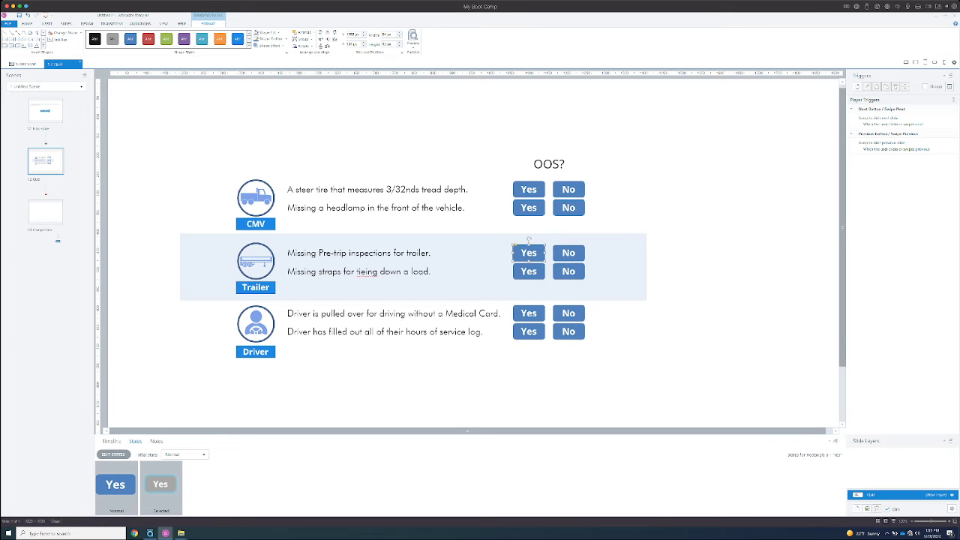
Step: Copy the edited Yes button's formatting with Format Painter onto the four Yes and No buttons in the CMV section
click(27, 24)
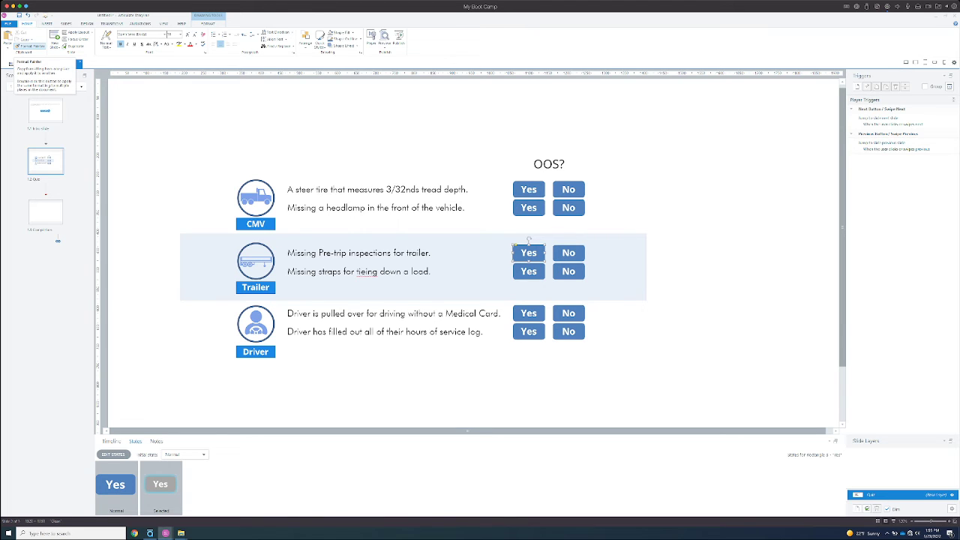
click(31, 47)
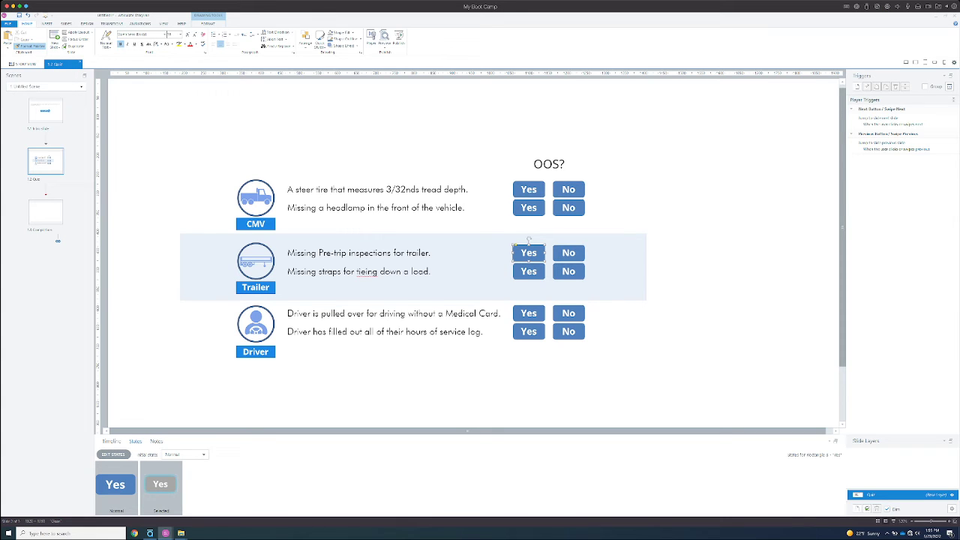
click(529, 189)
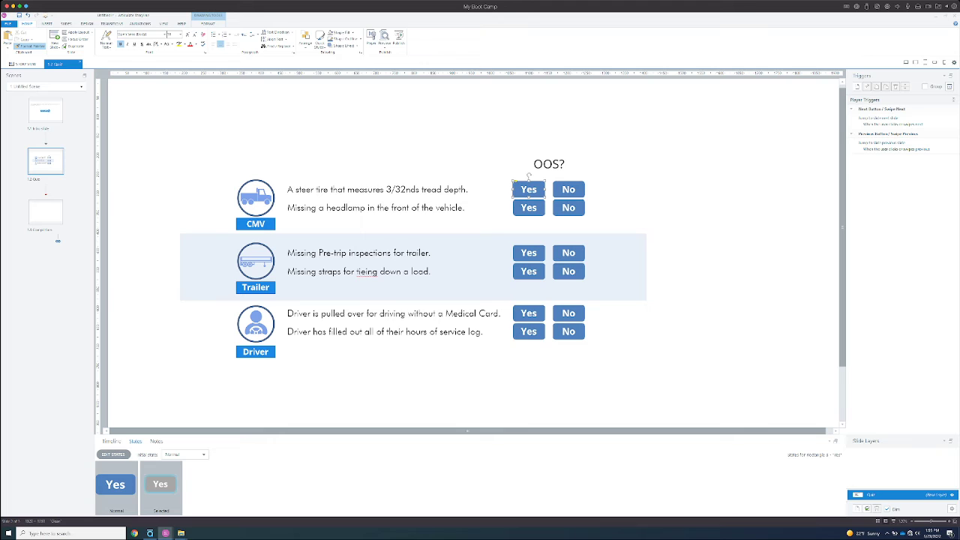
click(567, 186)
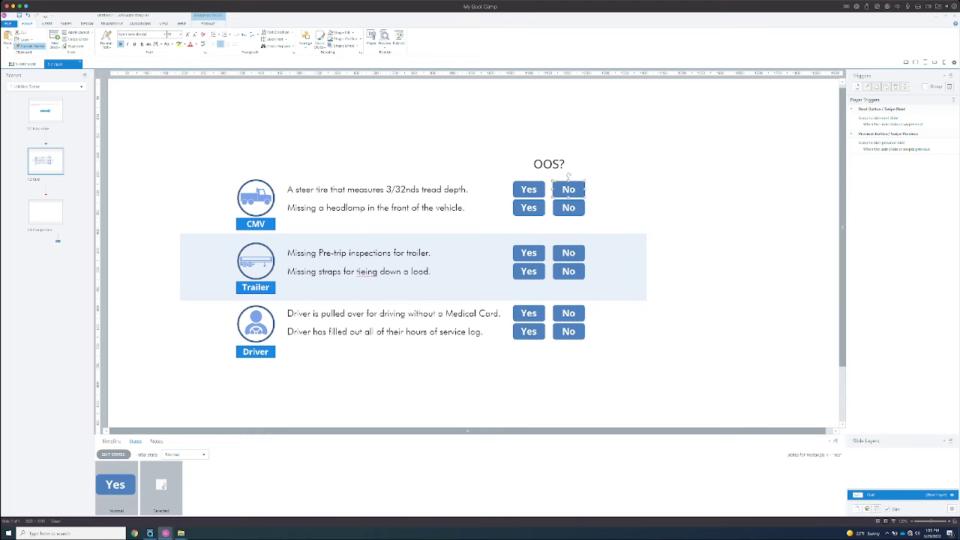
click(569, 206)
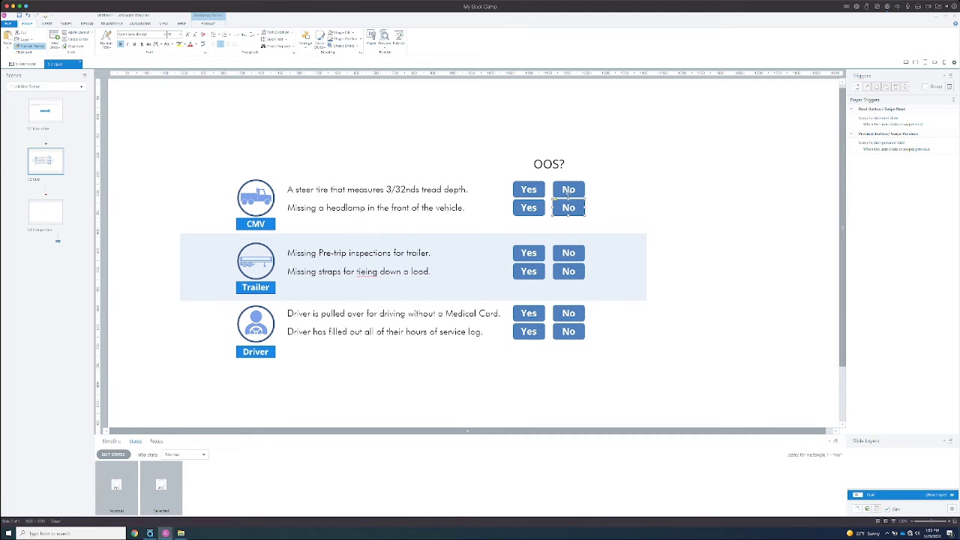
click(528, 205)
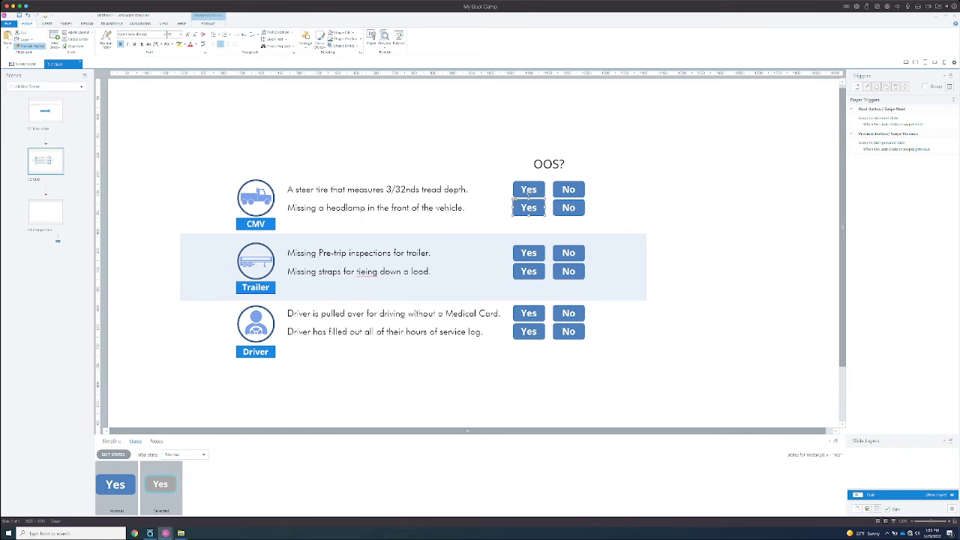
Step: Apply the copied formatting to the remaining three Yes and No buttons in the Trailer section
click(568, 253)
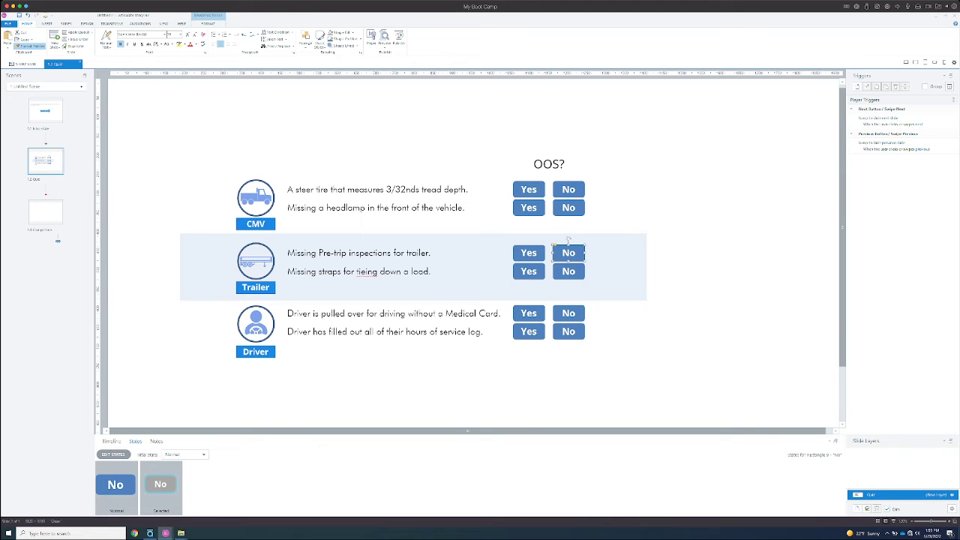
click(569, 271)
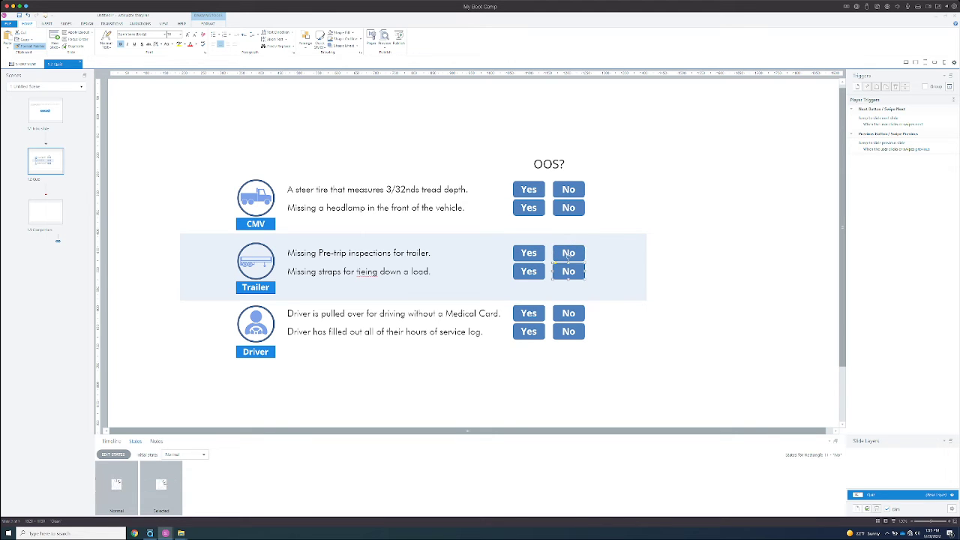
click(529, 270)
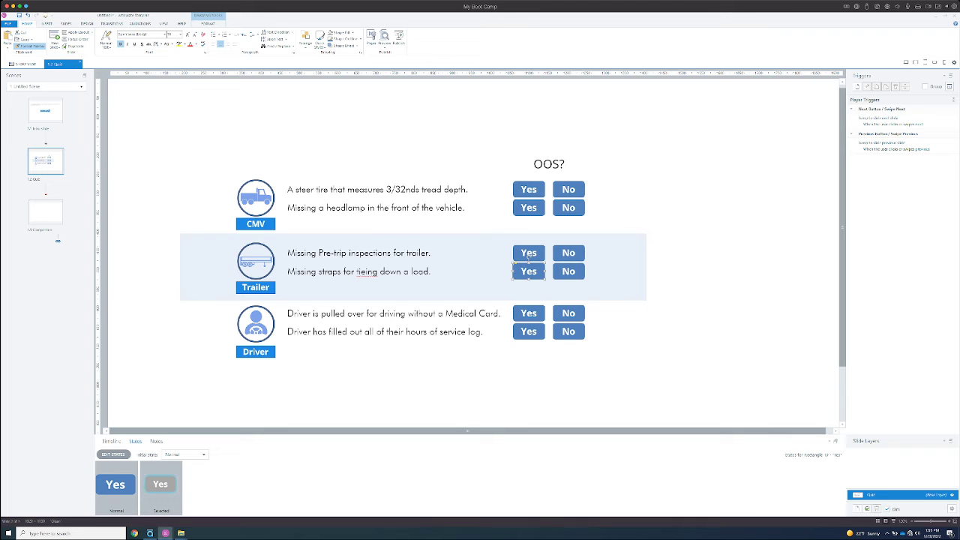
Step: Apply the copied formatting to the four Yes and No buttons in the Driver section
click(528, 313)
click(568, 313)
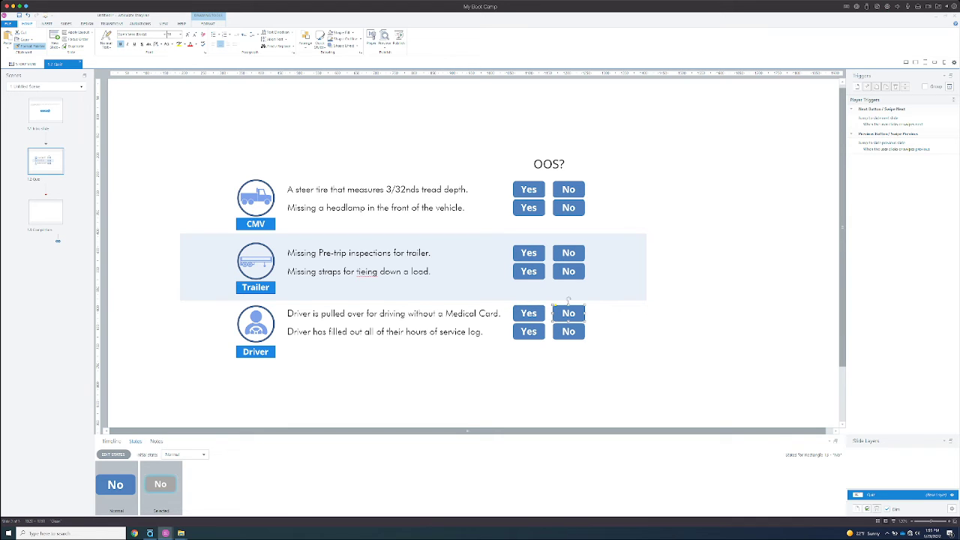
scroll(473, 254, up, 1)
key(Tab)
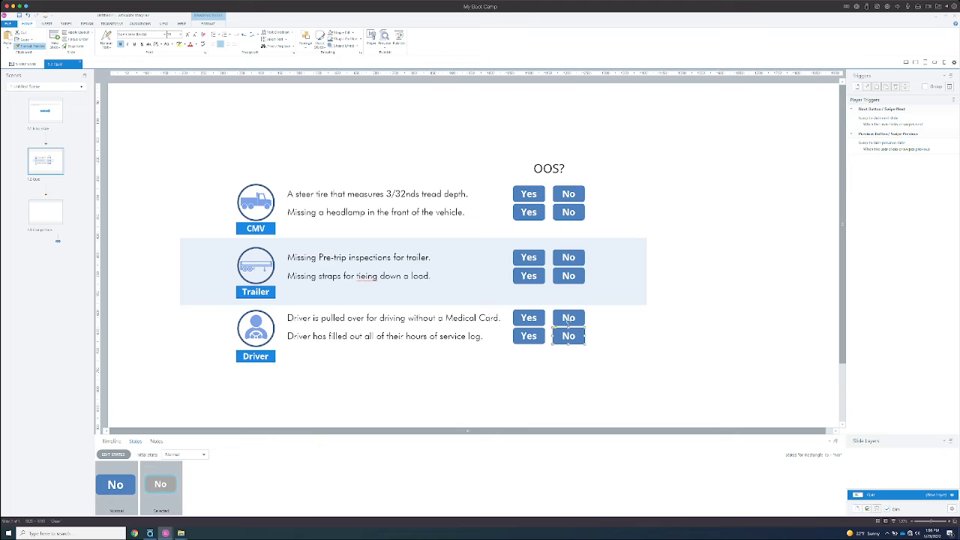
click(528, 336)
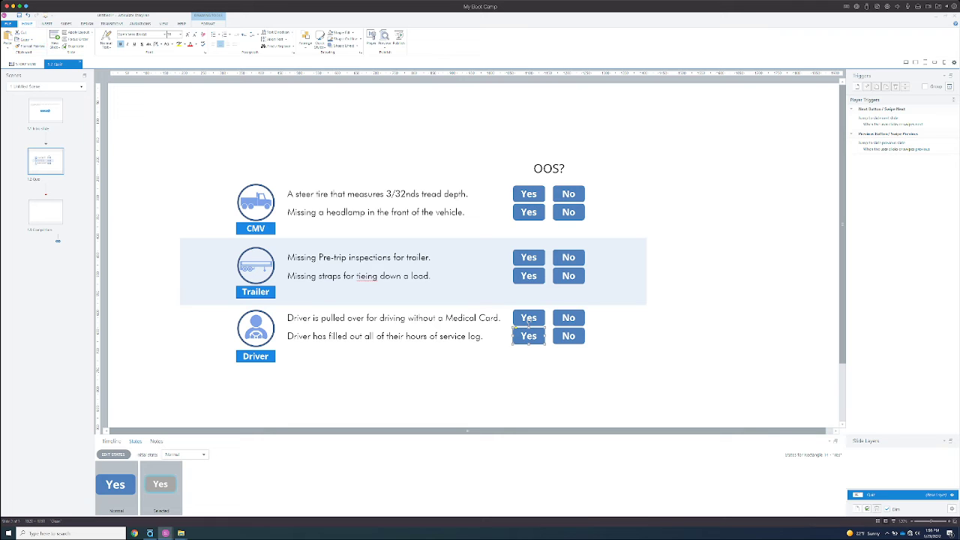
Step: Compare the Normal and Selected states of the Yes button in the steer tire row
key(Escape)
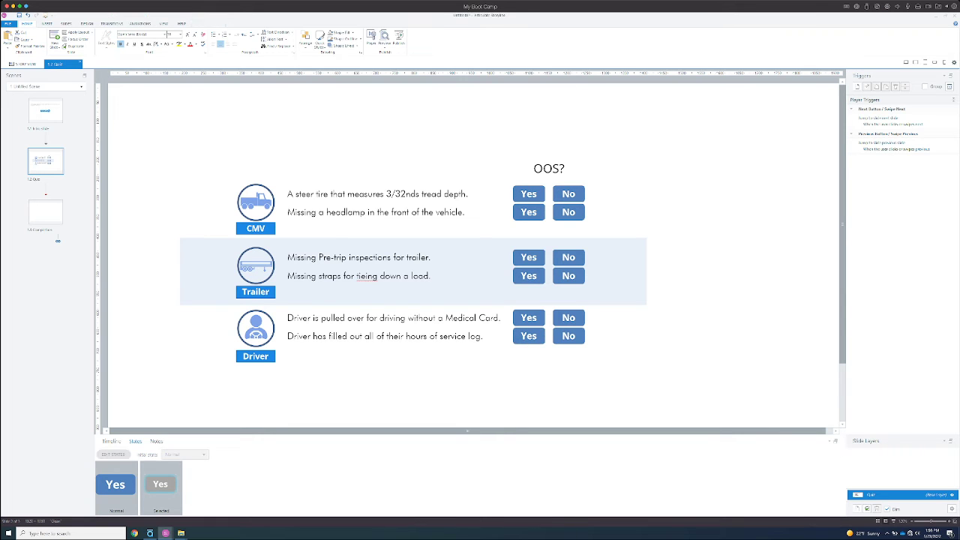
click(529, 186)
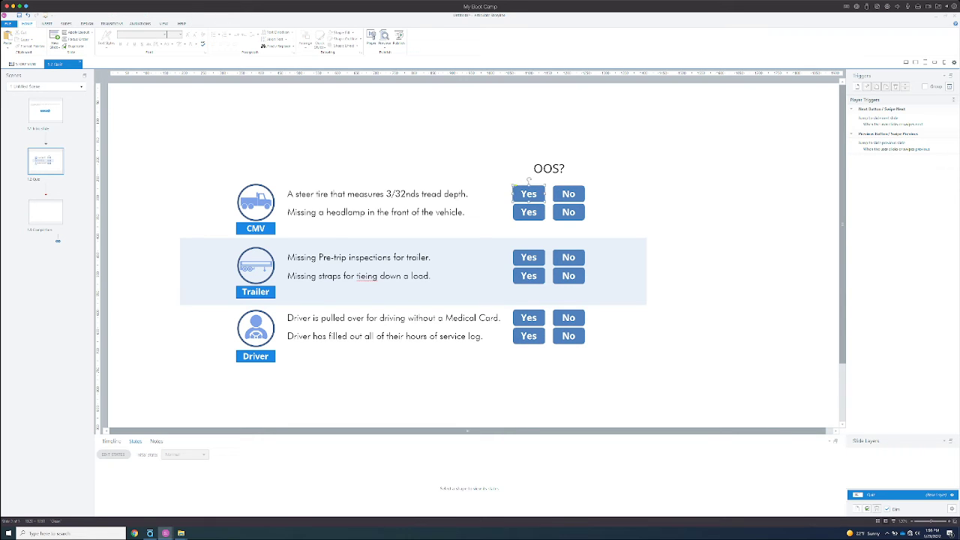
click(160, 487)
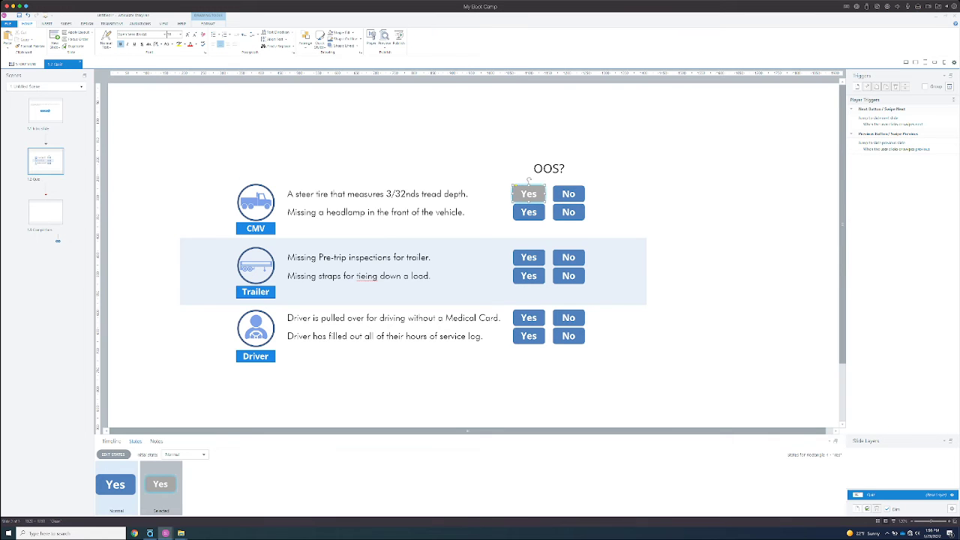
click(116, 485)
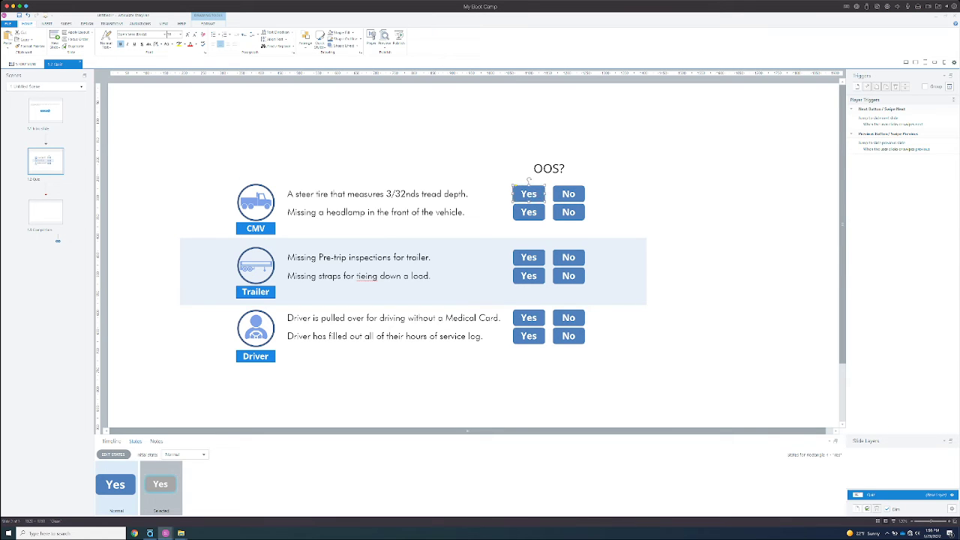
click(161, 485)
click(115, 486)
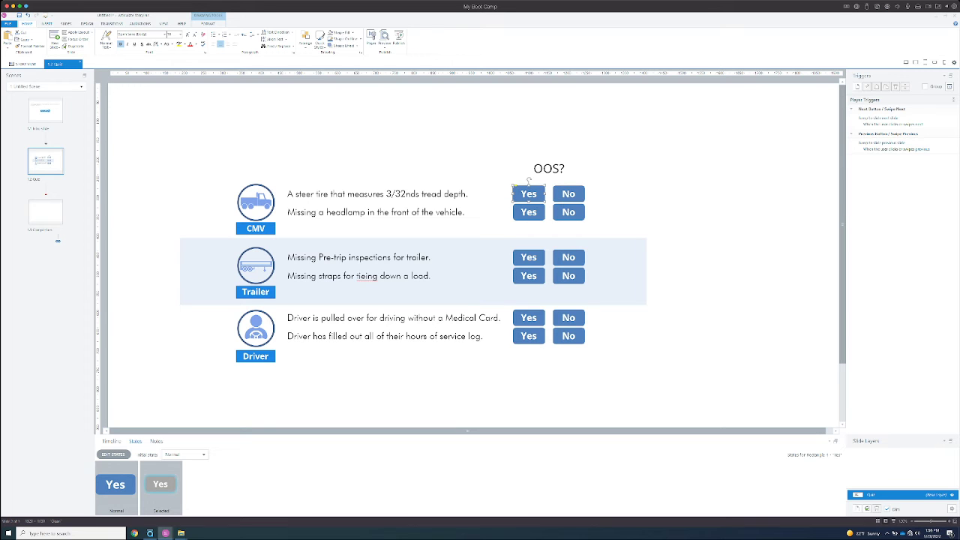
Step: Convert the quiz slide to a Pick Many freeform question
click(46, 24)
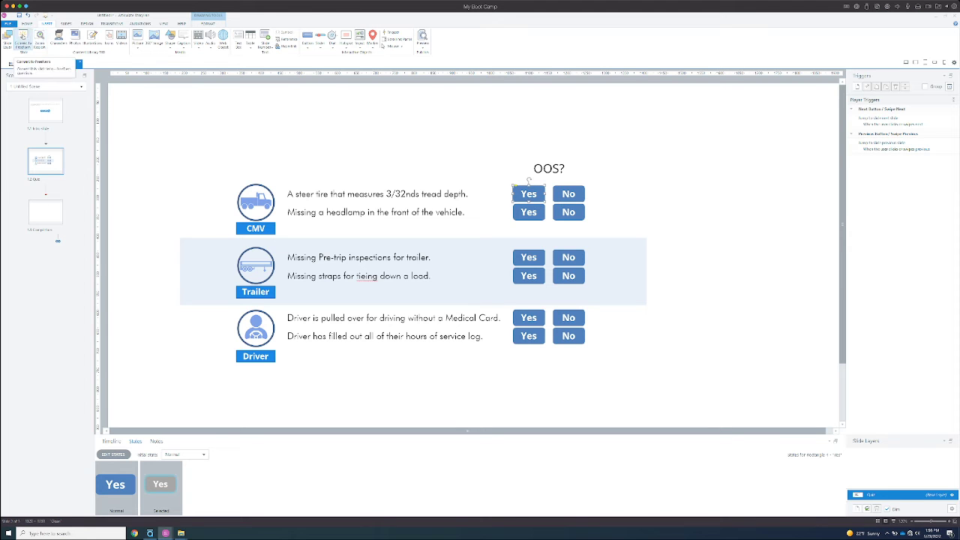
click(23, 39)
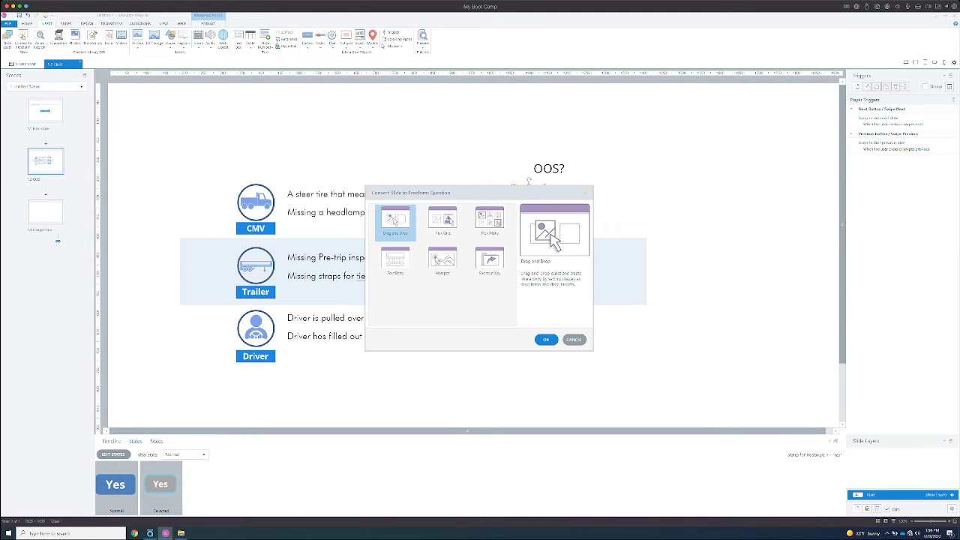
drag(482, 193, 316, 187)
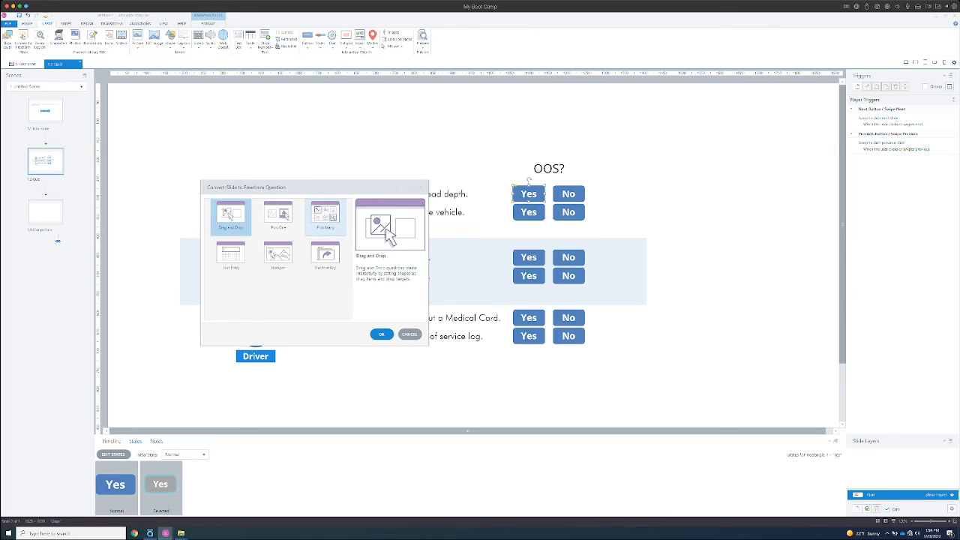
click(325, 216)
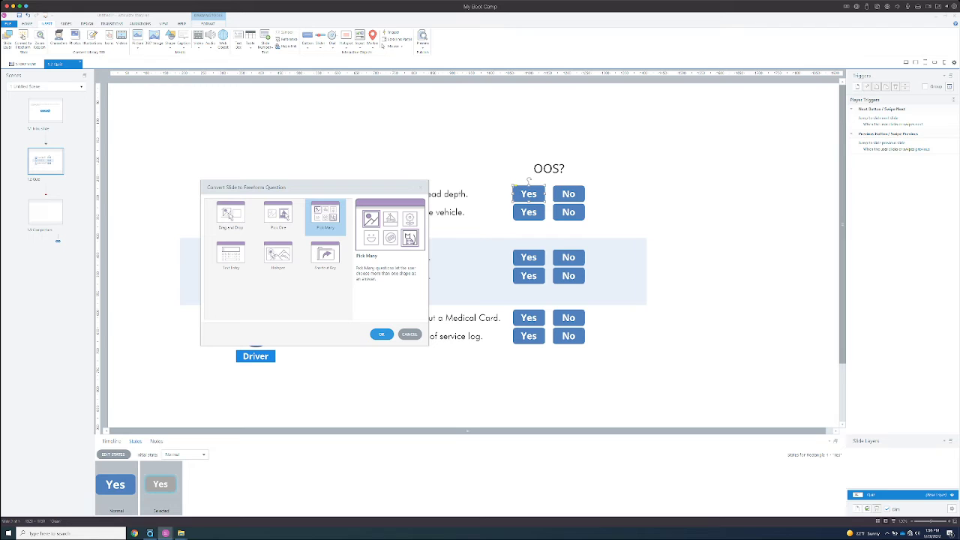
click(381, 334)
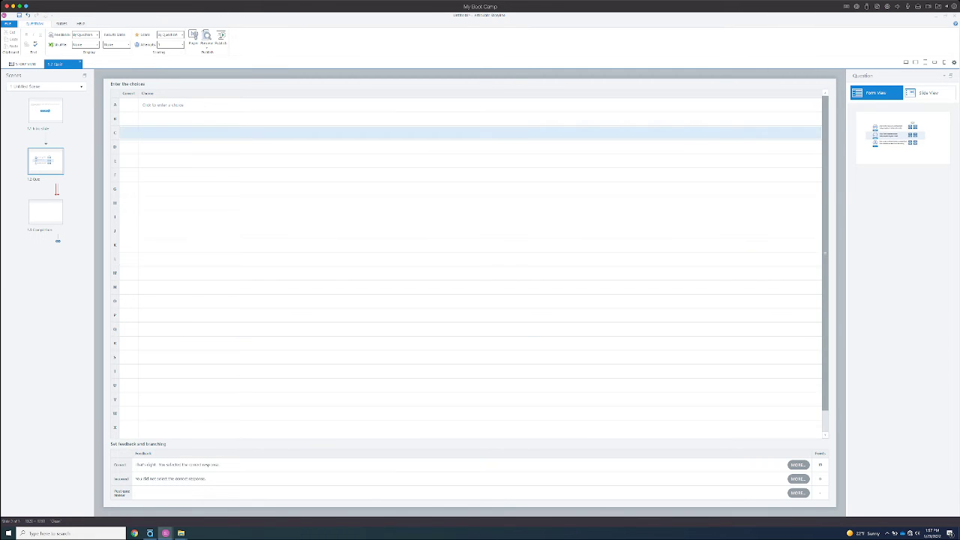
Step: Assign the four CMV Yes and No buttons, Rectangle 4 through Rectangle 7, as choices A to D
click(164, 105)
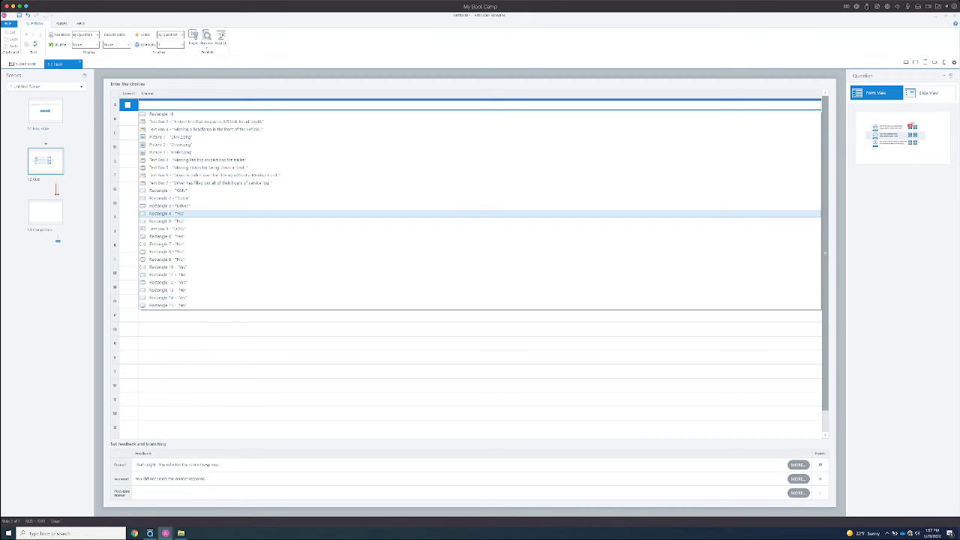
click(169, 214)
click(169, 118)
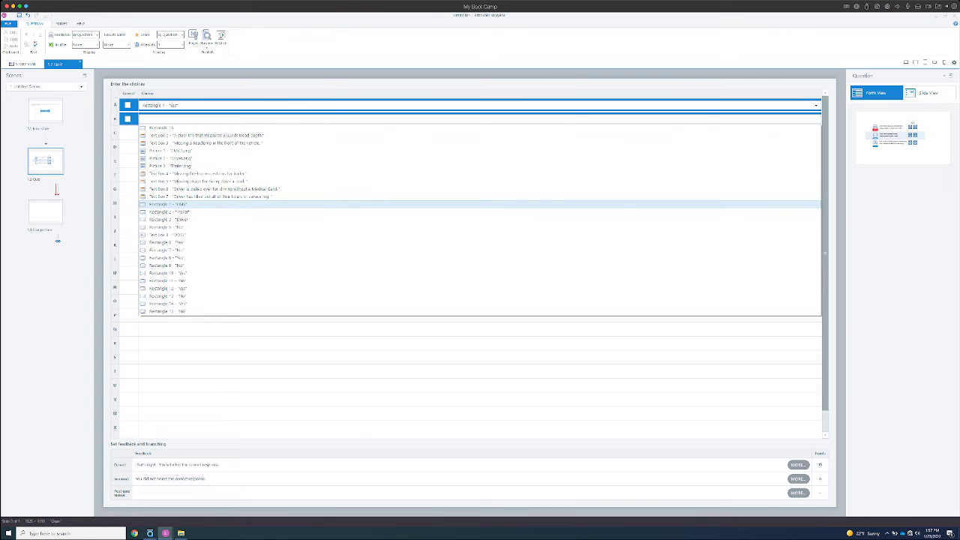
click(167, 227)
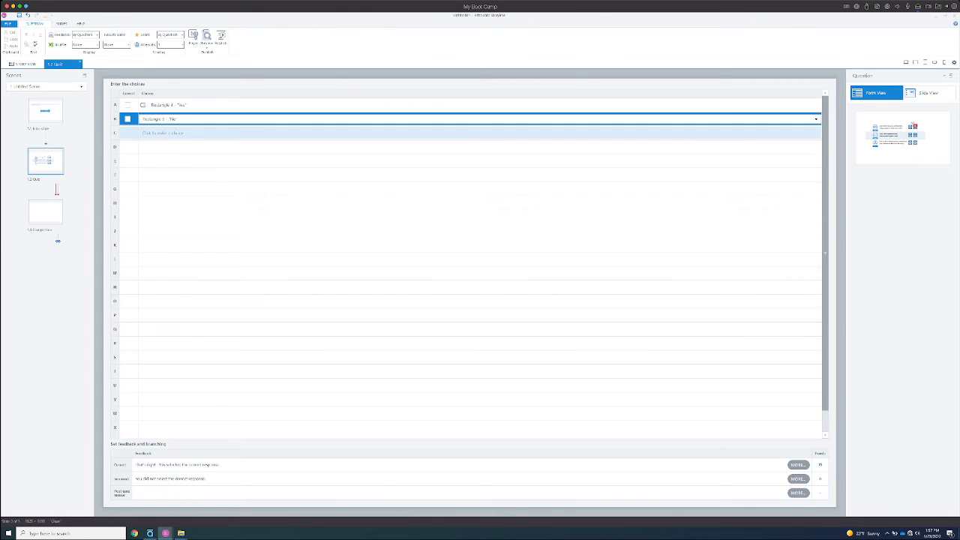
click(163, 133)
click(169, 246)
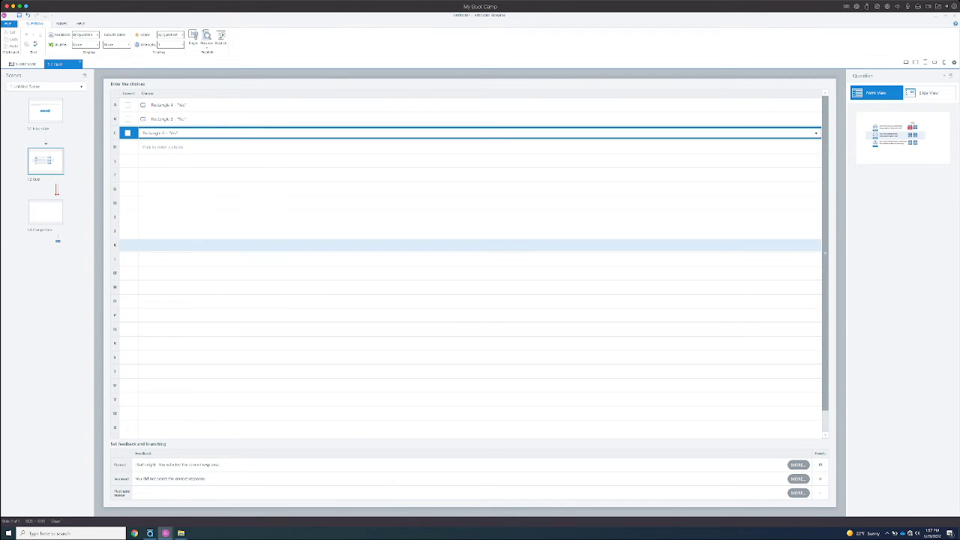
click(164, 147)
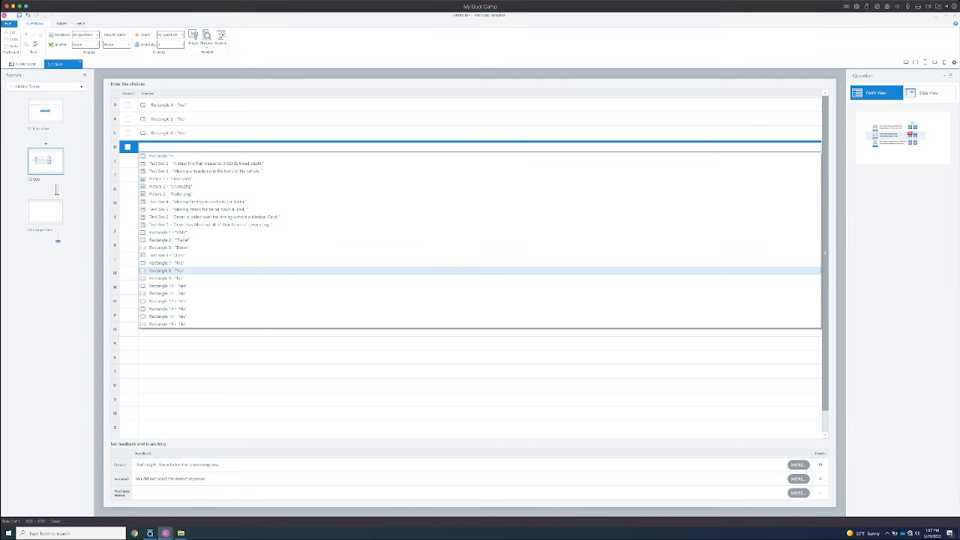
click(166, 270)
Step: Assign the four Trailer Yes and No buttons, Rectangle 8 through Rectangle 11, as choices E to H
click(164, 160)
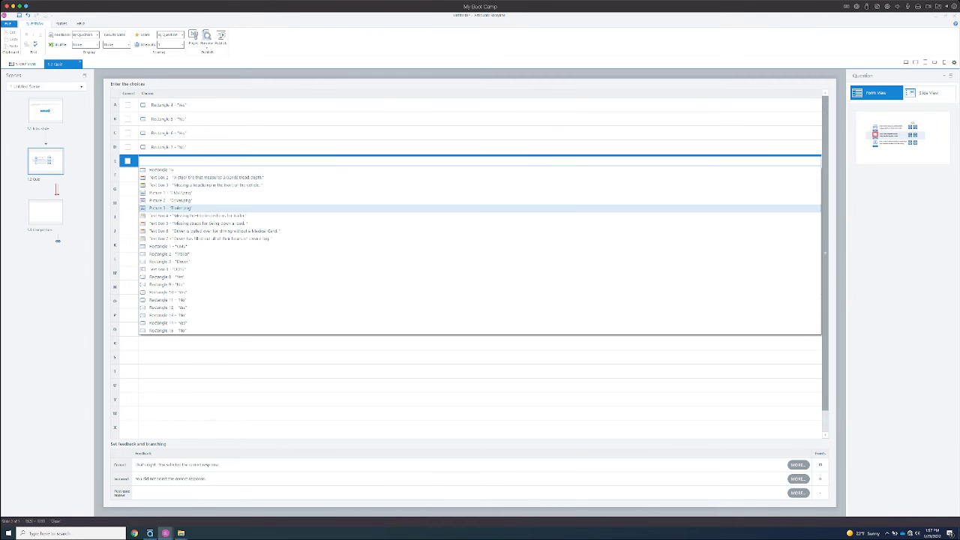
click(167, 276)
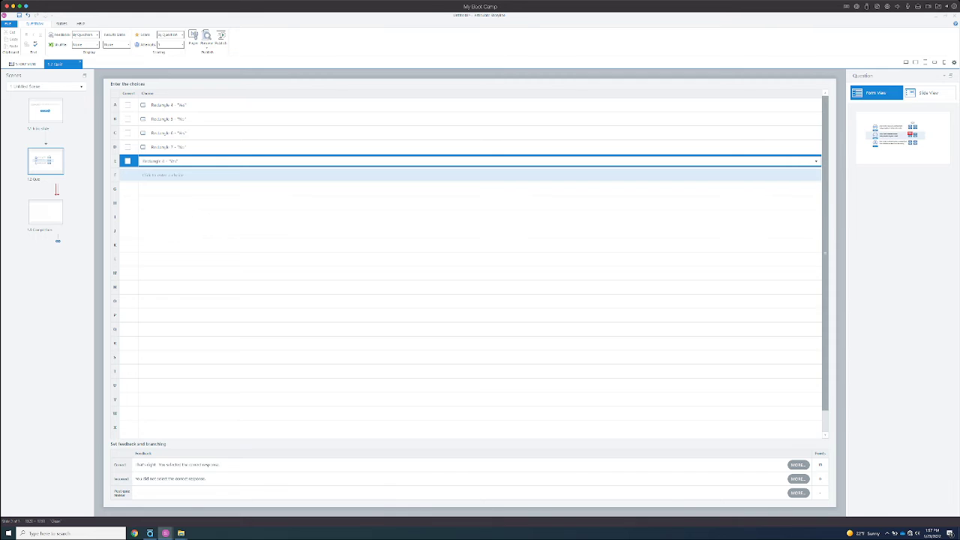
click(163, 174)
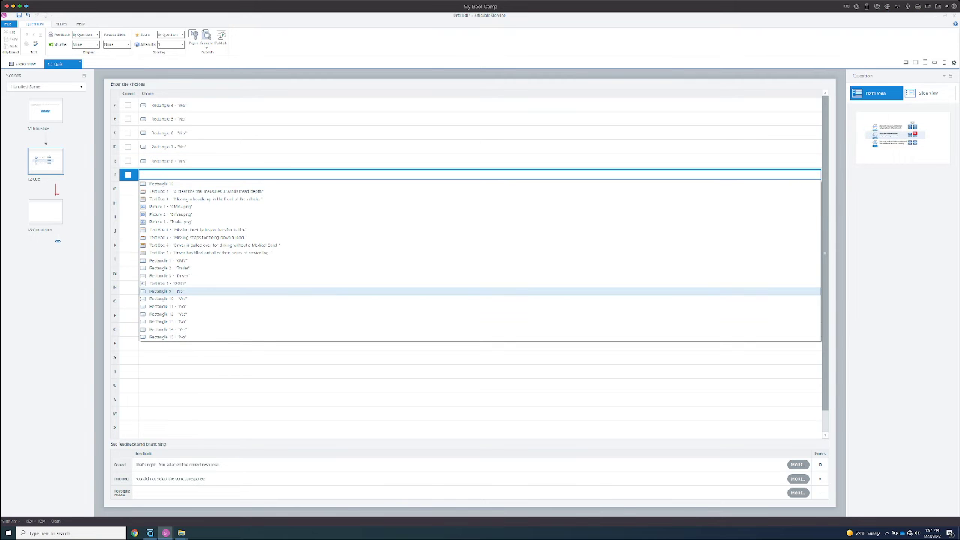
click(167, 291)
click(163, 188)
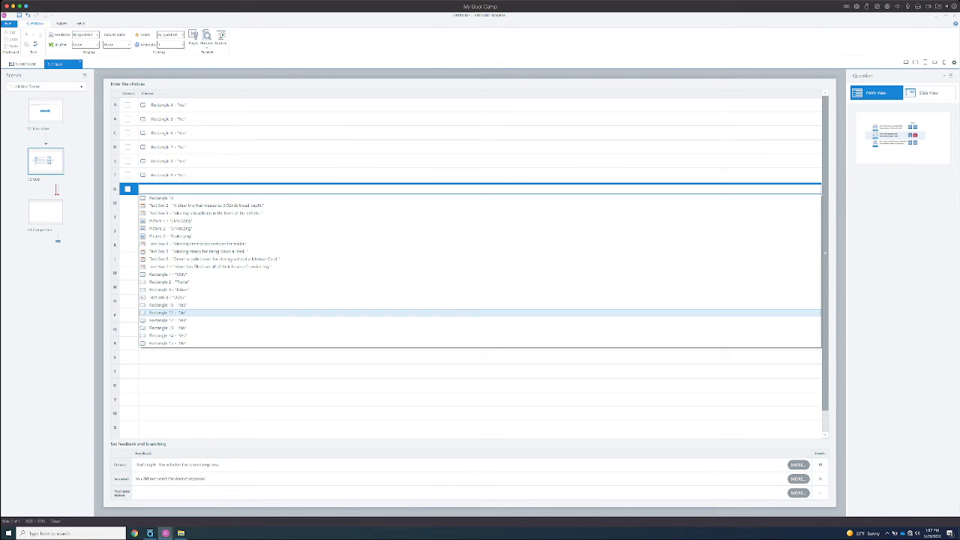
click(166, 305)
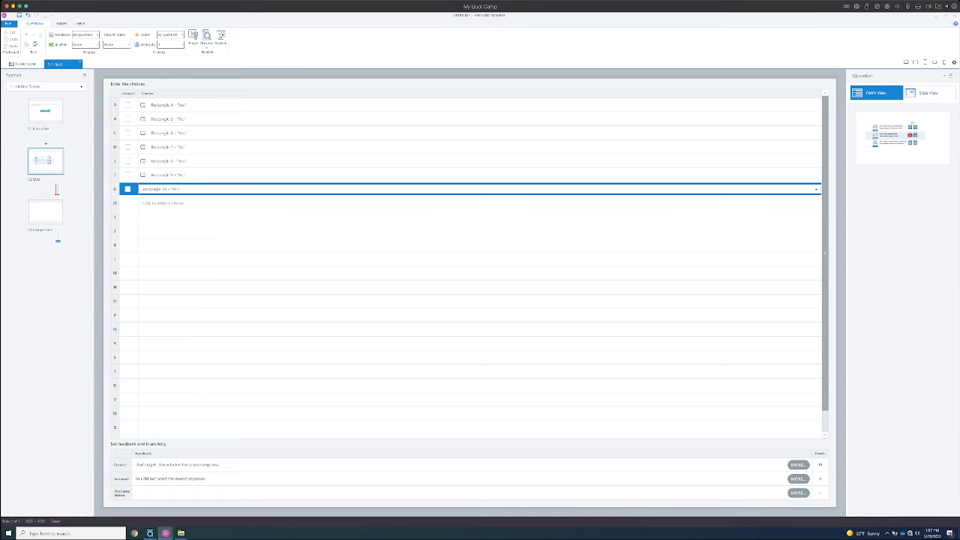
click(164, 203)
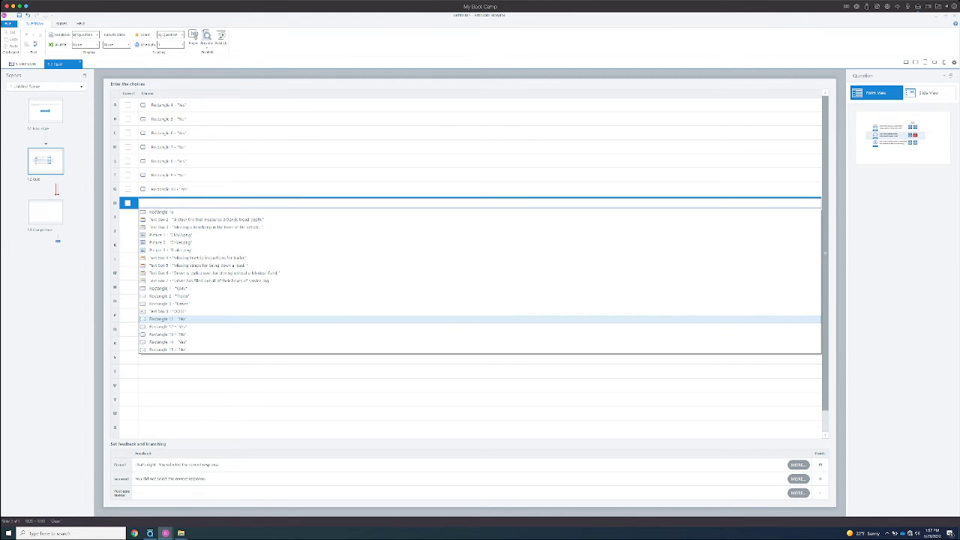
click(166, 318)
Step: Assign the four Driver Yes and No buttons, Rectangle 12 through Rectangle 15, as choices I to L
click(164, 217)
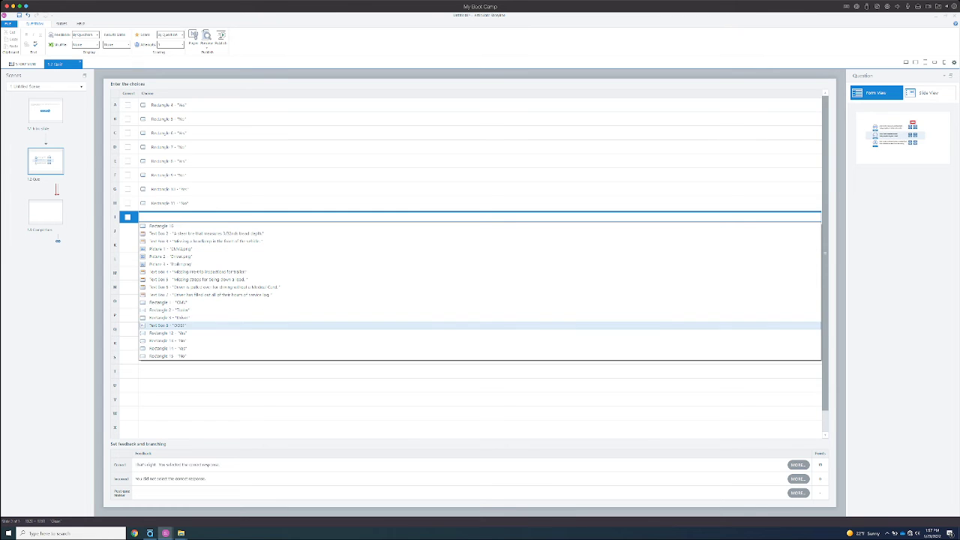
click(167, 333)
click(163, 231)
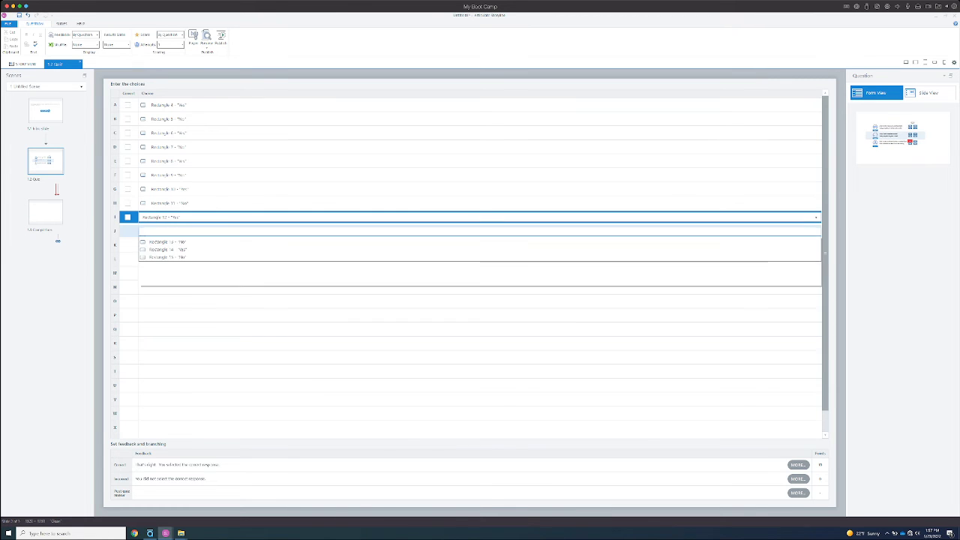
click(166, 347)
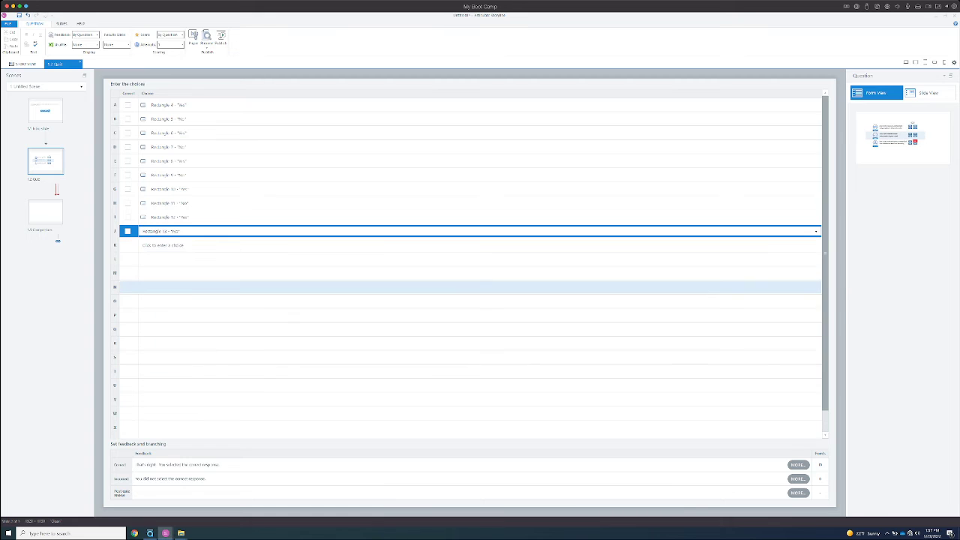
click(164, 245)
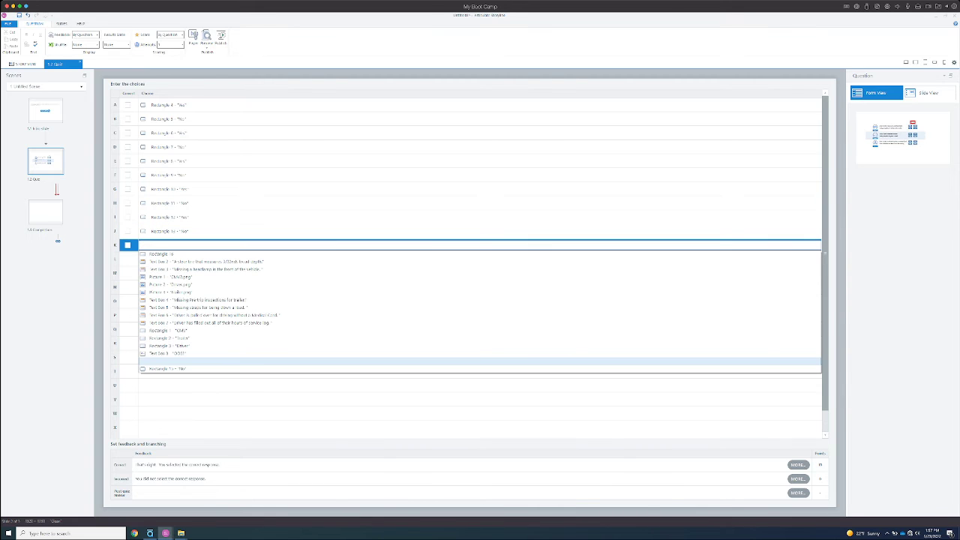
click(166, 360)
click(163, 258)
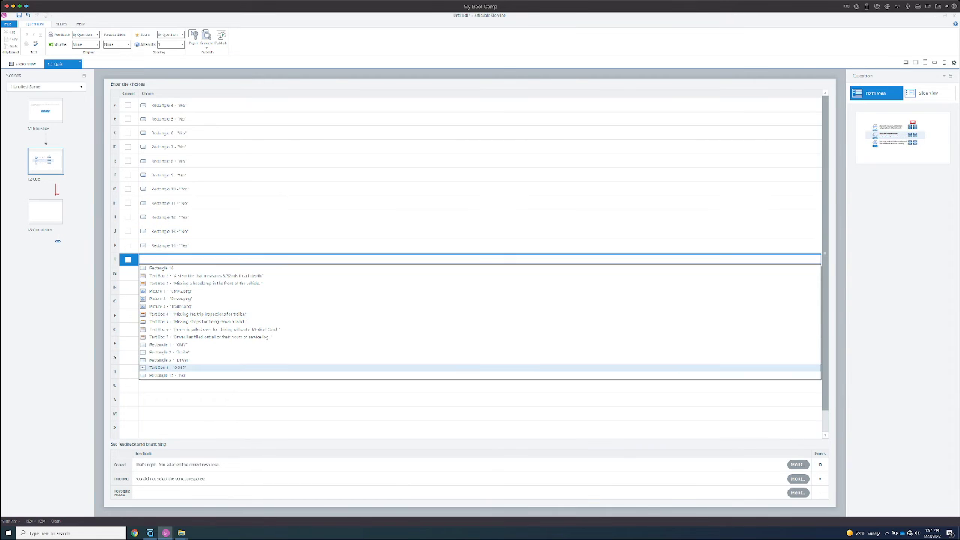
click(166, 372)
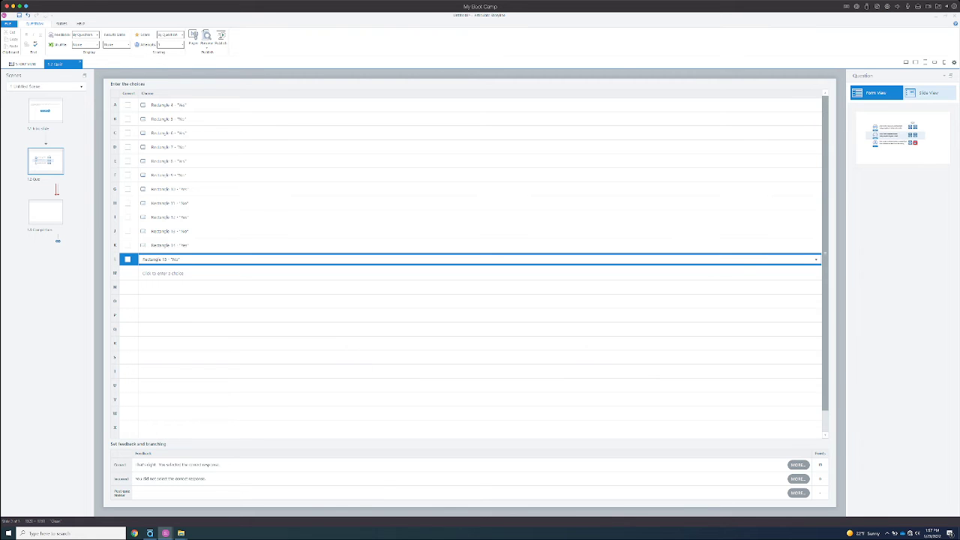
Step: Return to the slide view, rename the steer tire row's No button as Correct_CMV, and widen the timeline's object name column
click(928, 92)
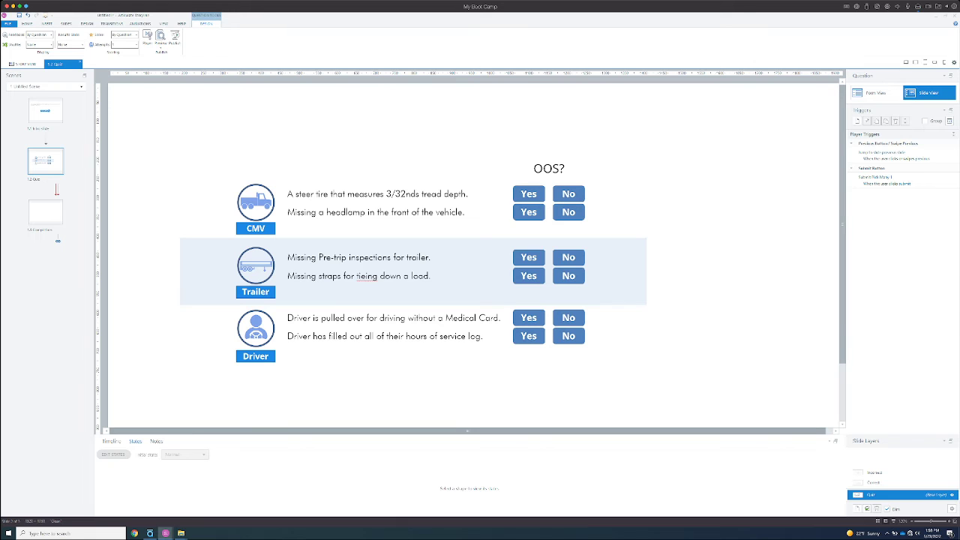
click(385, 194)
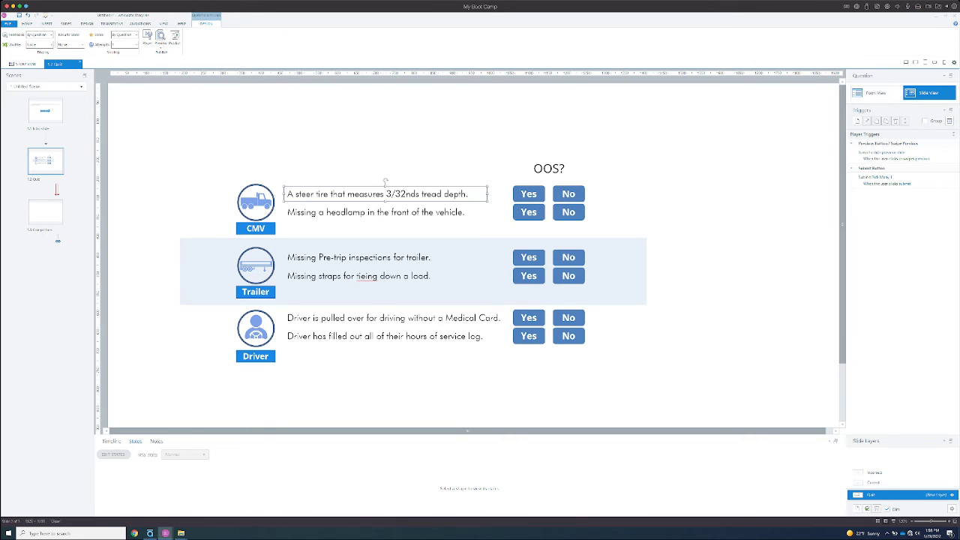
click(569, 192)
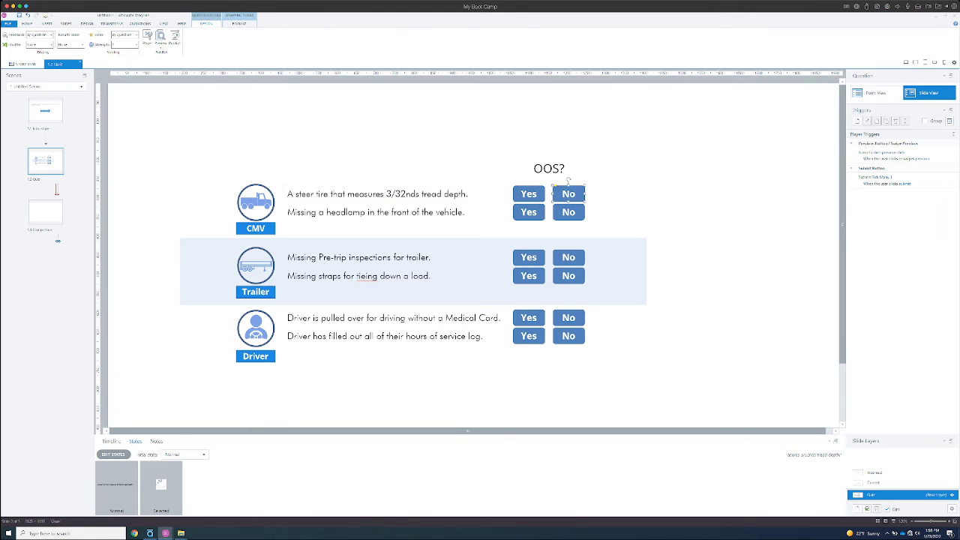
click(111, 441)
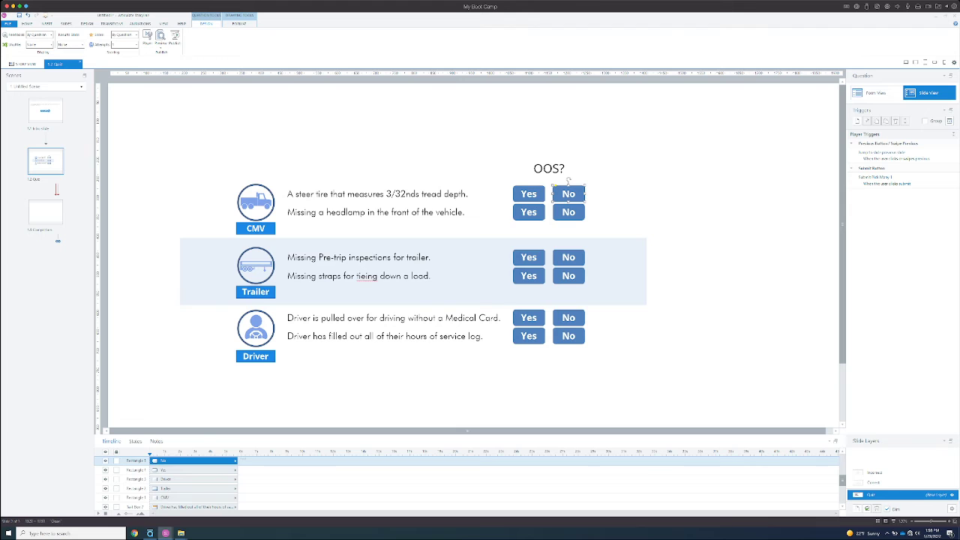
right_click(133, 460)
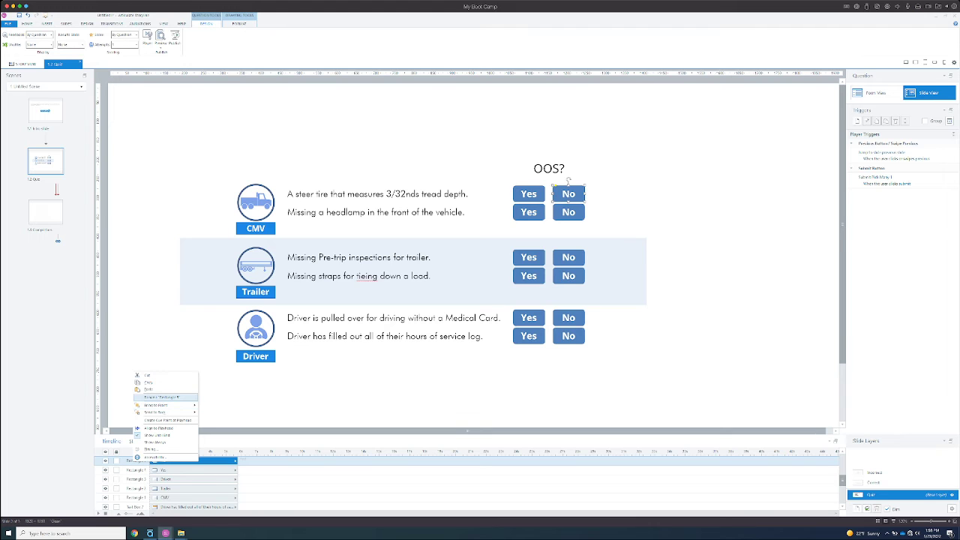
click(164, 396)
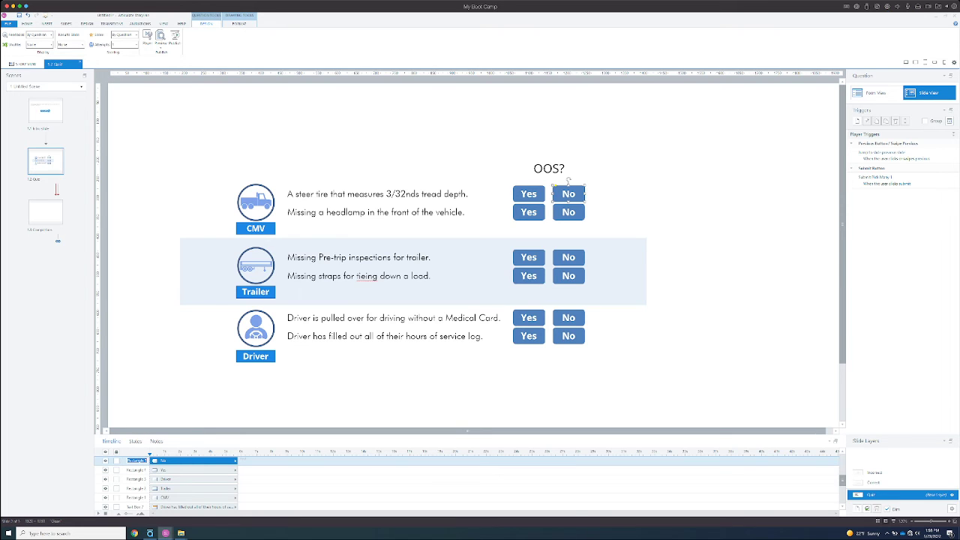
text(CMrrect_CM)
key(Return)
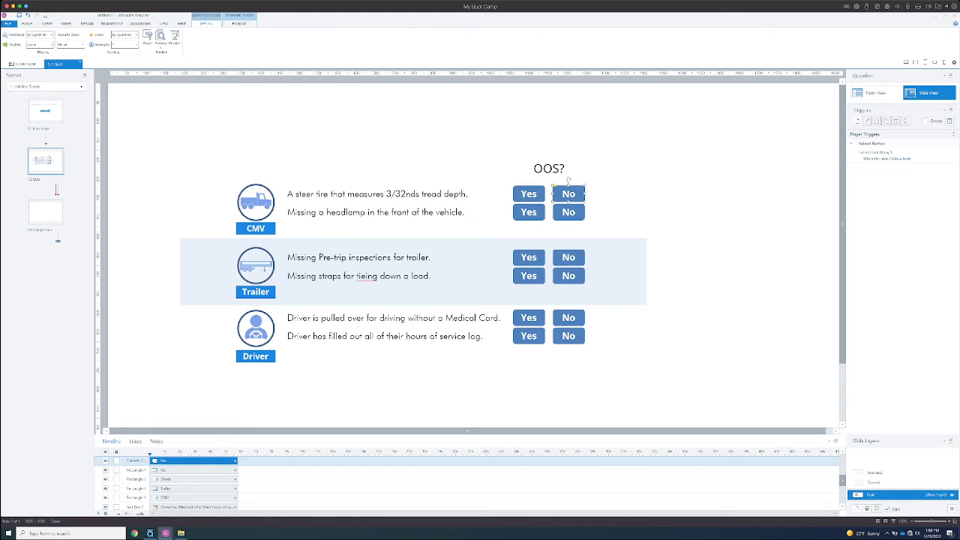
drag(149, 465, 174, 465)
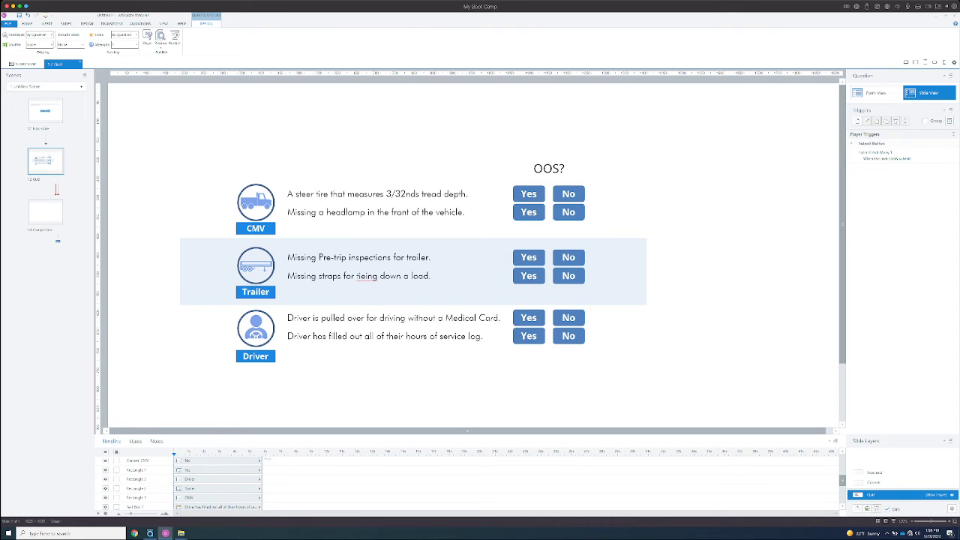
Step: Rename the No button in the CMV missing headlamp row as CMV_Correct
click(568, 191)
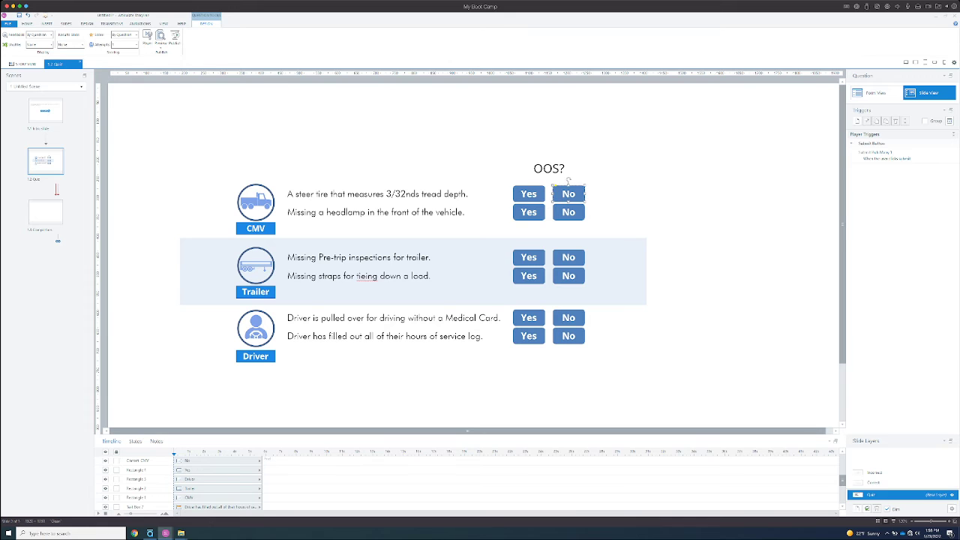
click(569, 213)
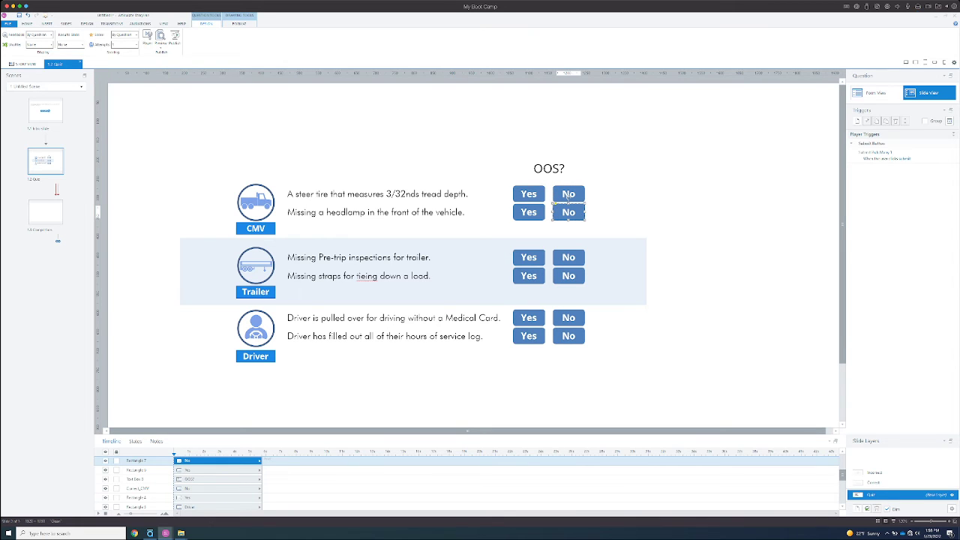
right_click(137, 461)
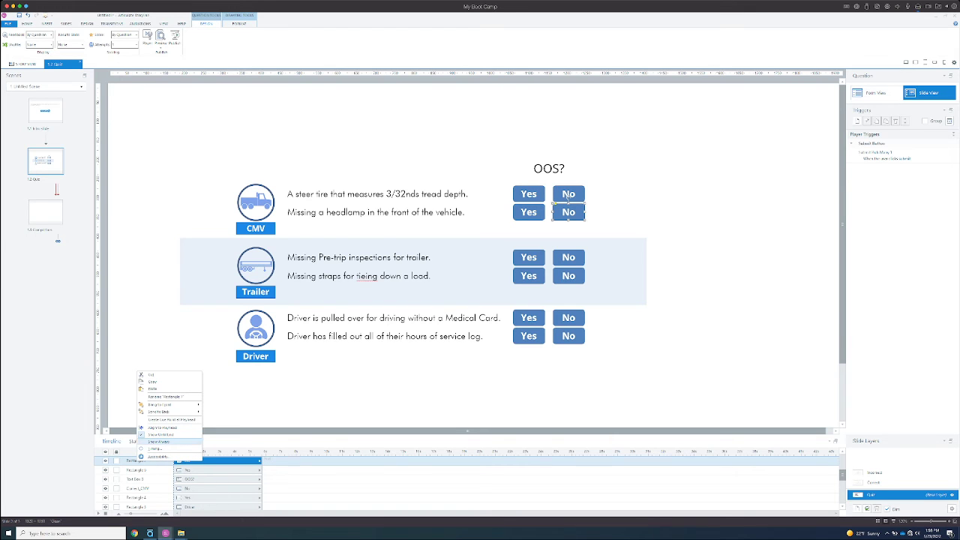
click(165, 396)
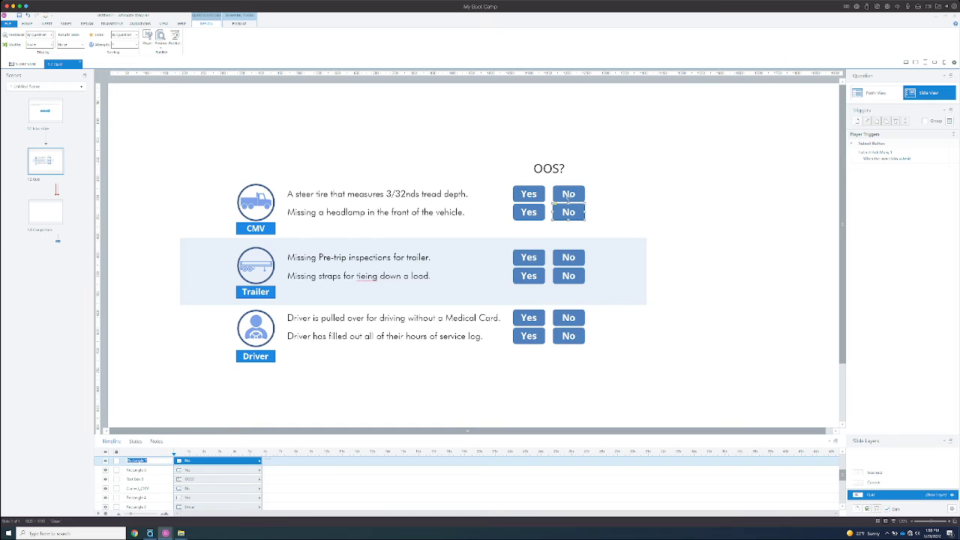
text(CMV Correct)
key(Return)
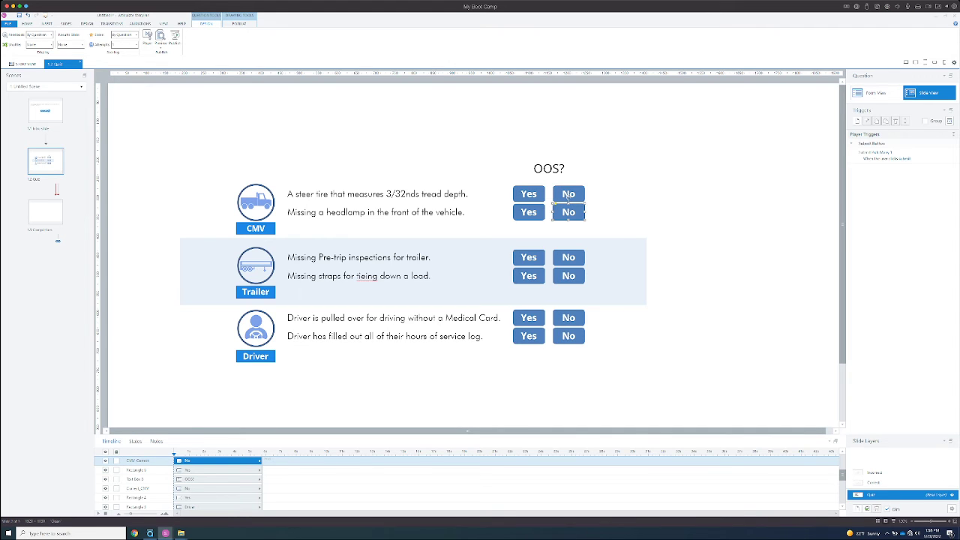
Step: Rename the No button in the Trailer pre-trip inspections row as Correct_Trailer
click(568, 258)
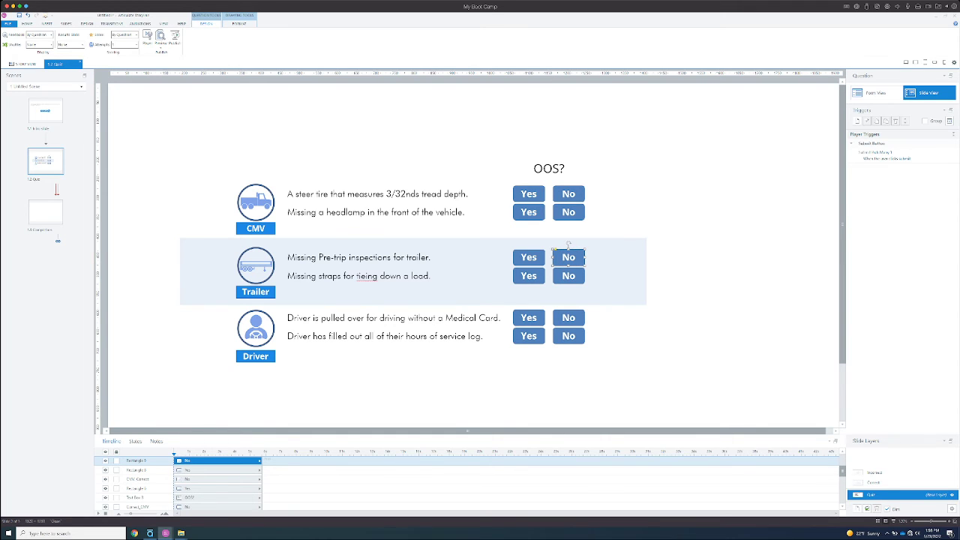
right_click(135, 461)
click(156, 396)
text(Correct Trailer)
Step: Rename the Yes button in the Trailer missing straps row as Correct_Trailer2
click(528, 275)
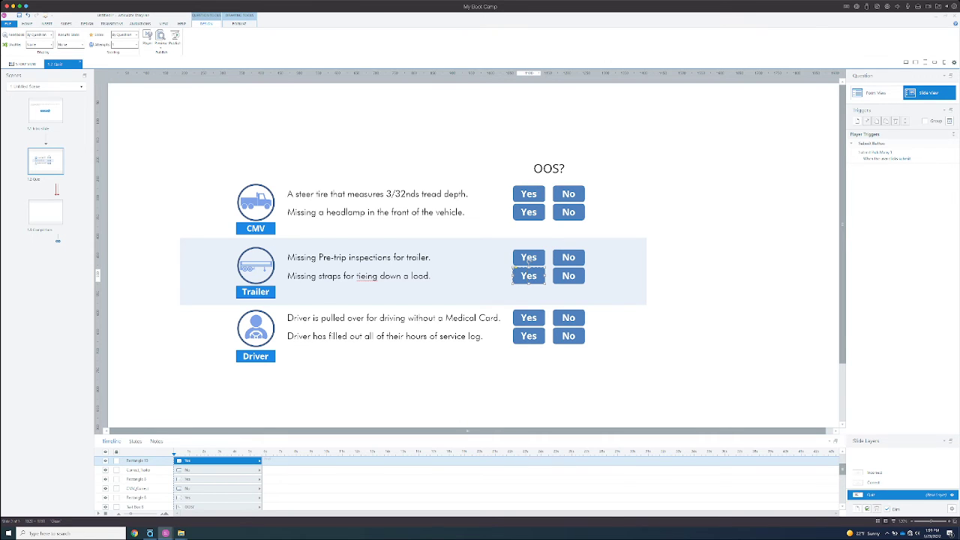
right_click(147, 461)
click(175, 397)
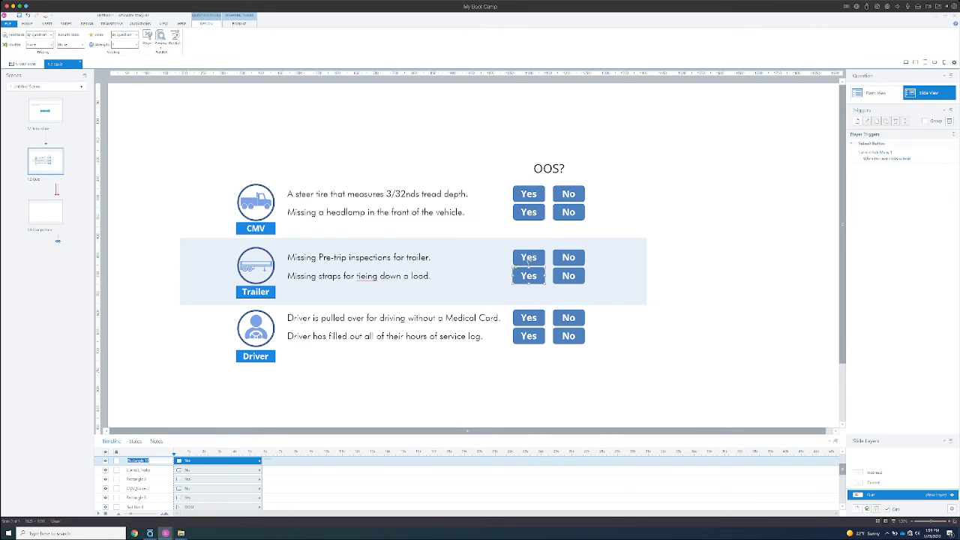
text(Out)
key(Return)
Step: Rename the No button in the Driver Medical Card row as Correct_Driver
click(569, 317)
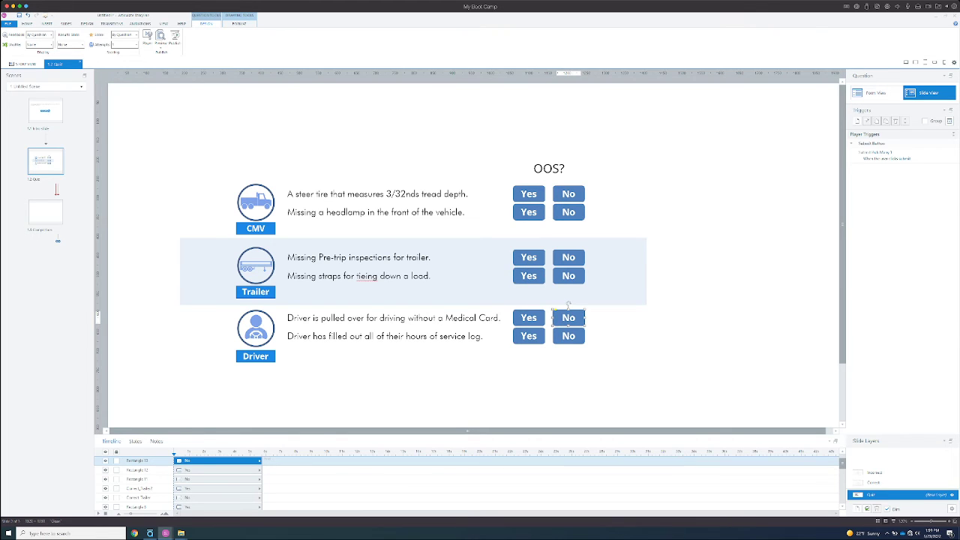
right_click(139, 460)
click(161, 397)
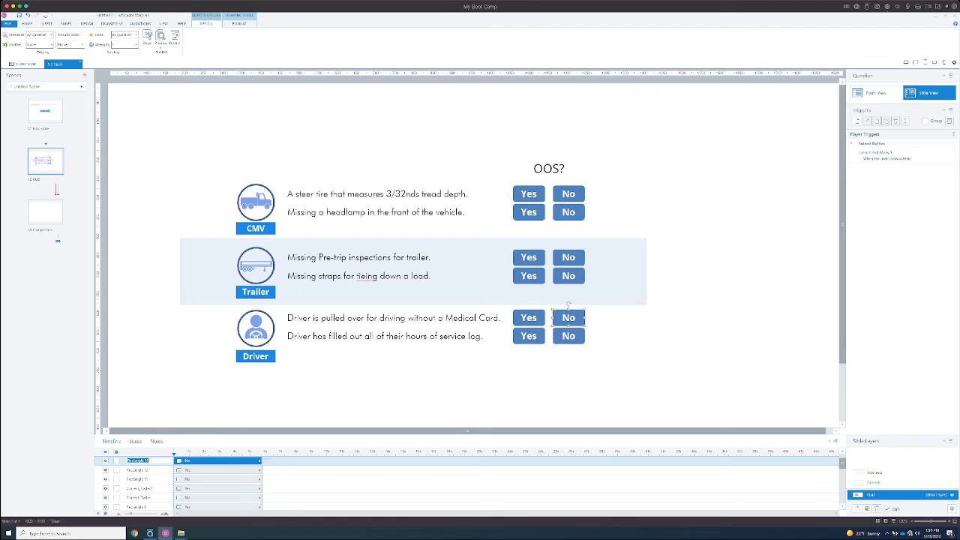
text(Correct_Driver)
Step: Rename the No button in the Driver hours of service log row as Correct_Driver2
click(568, 329)
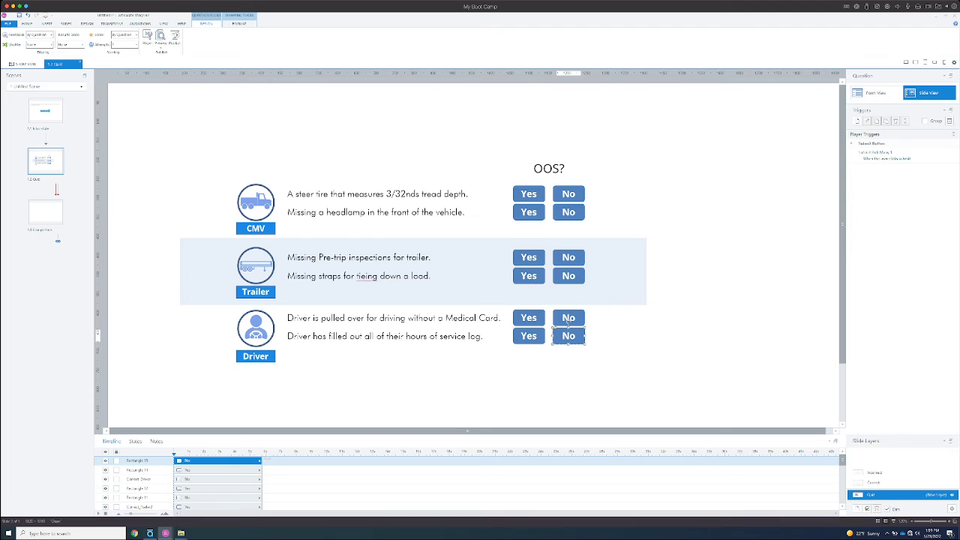
right_click(145, 460)
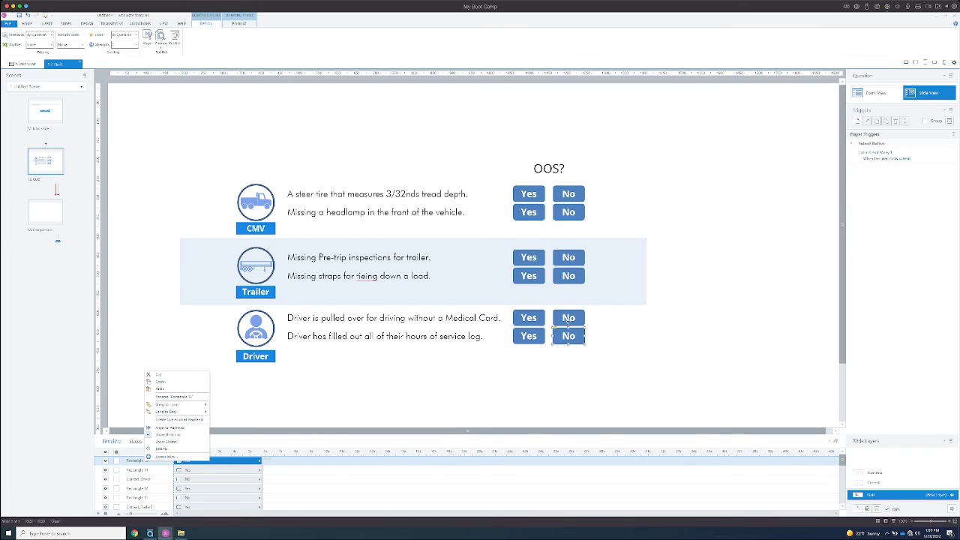
click(173, 396)
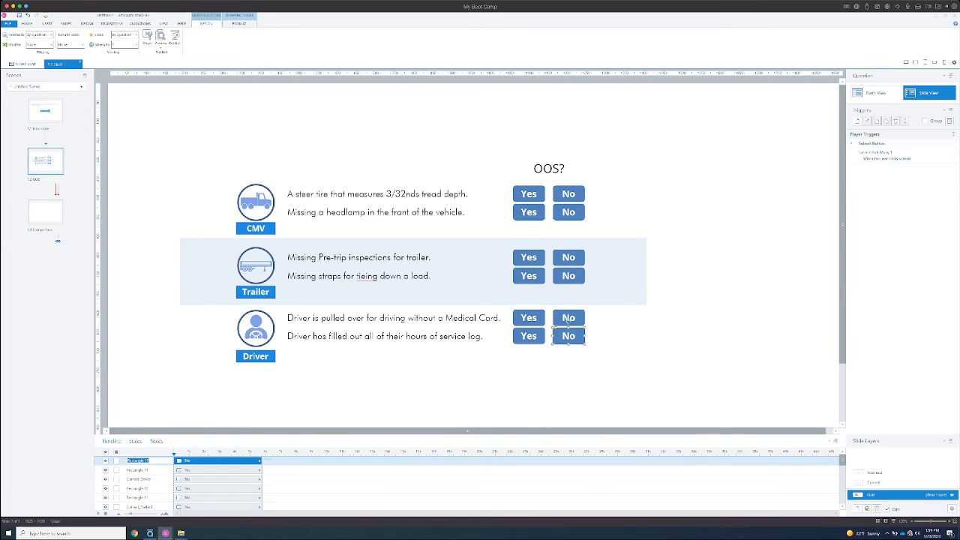
text(Correct_Driver2)
key(Return)
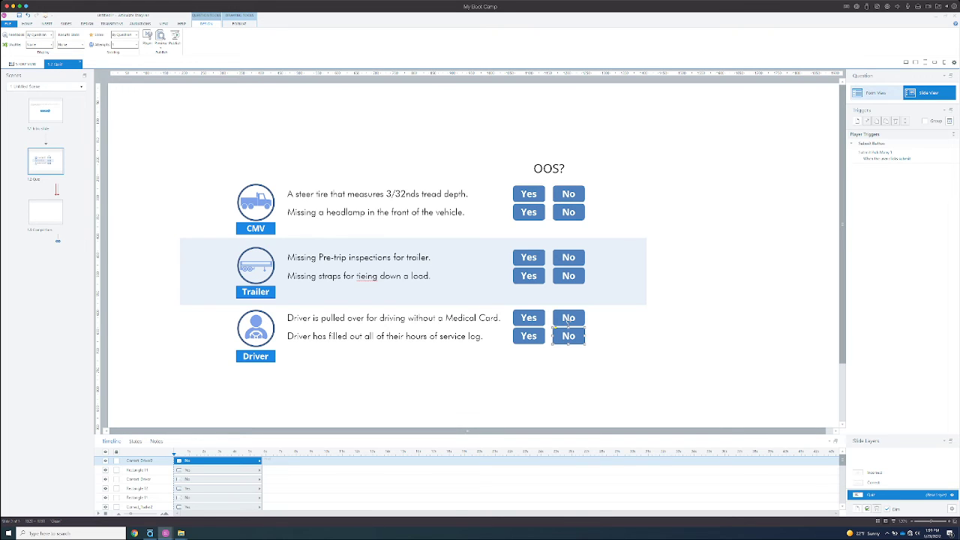
Step: In the question's form view, mark the six choices named as correct, B, D, F, G, J and L, as correct answers
click(872, 92)
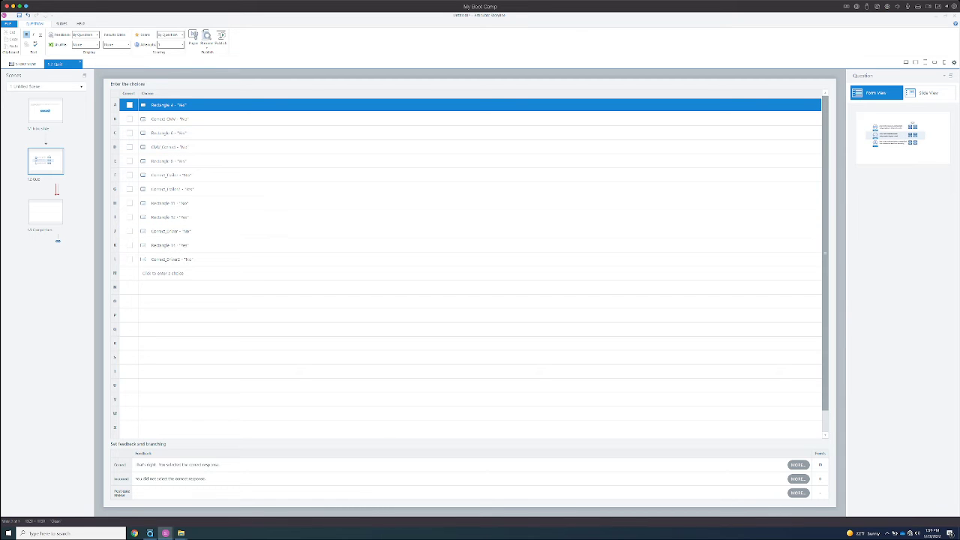
click(130, 120)
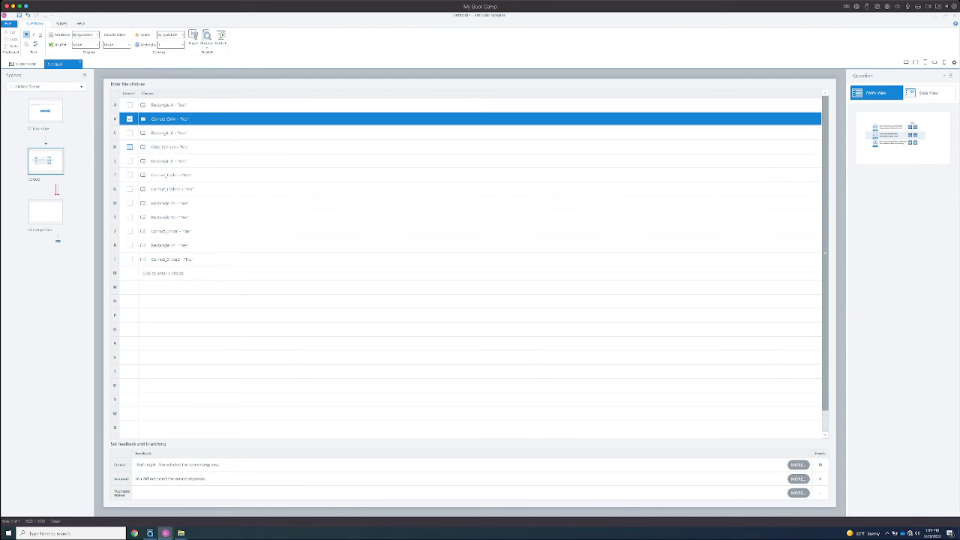
click(130, 147)
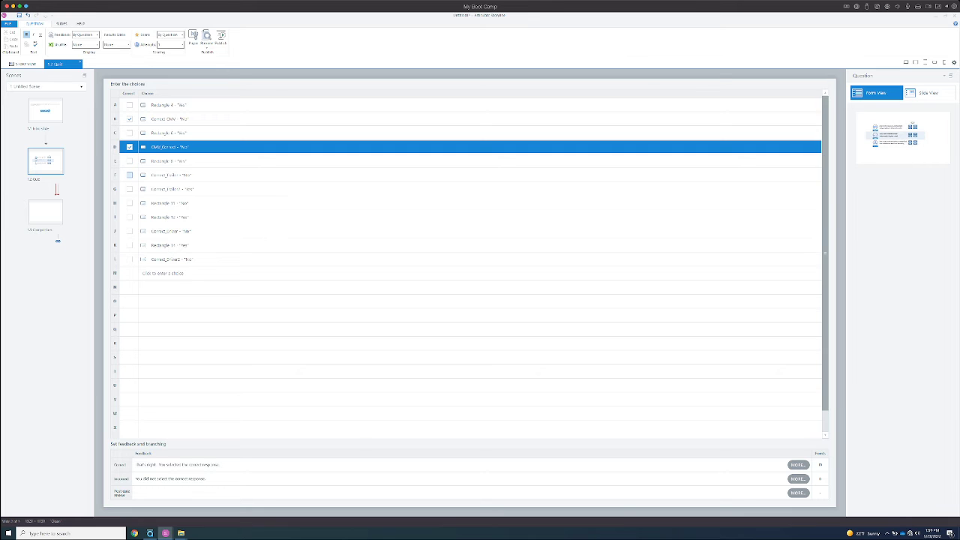
click(130, 175)
click(130, 189)
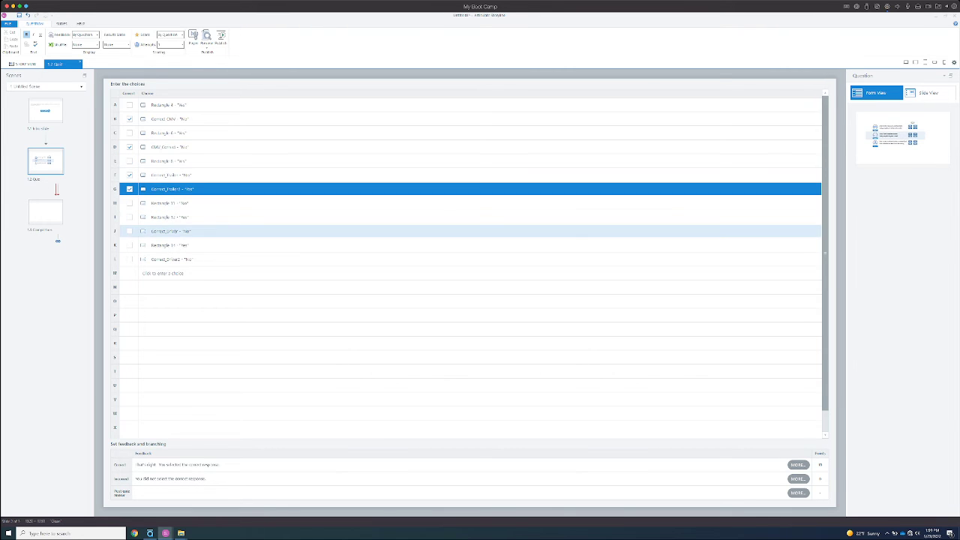
click(129, 231)
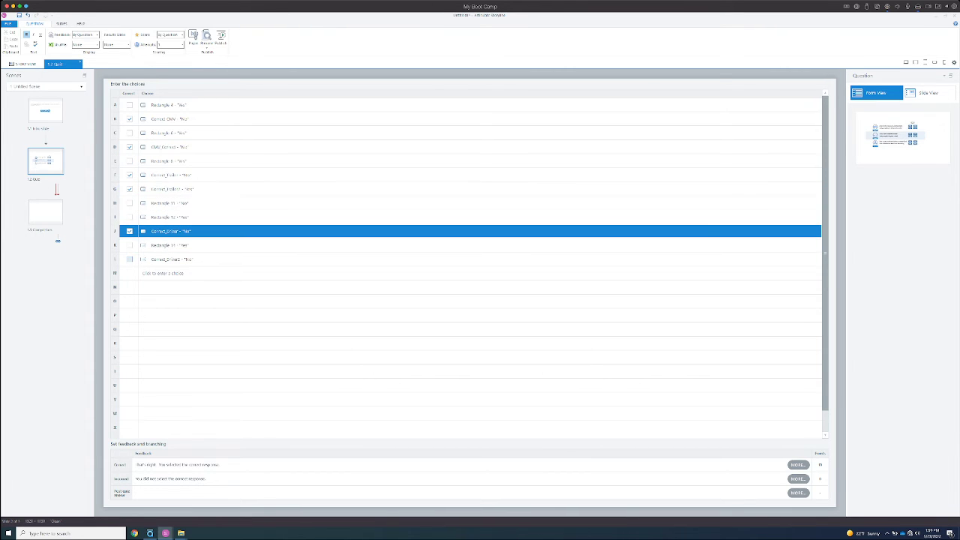
click(129, 259)
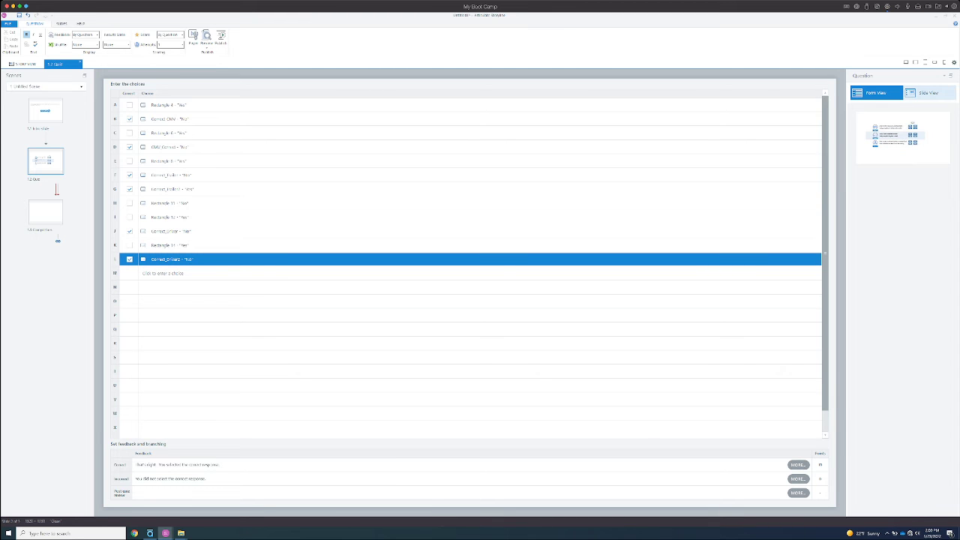
Step: Return to the slide view, review the Correct feedback layer, and go back to the base layer
click(928, 92)
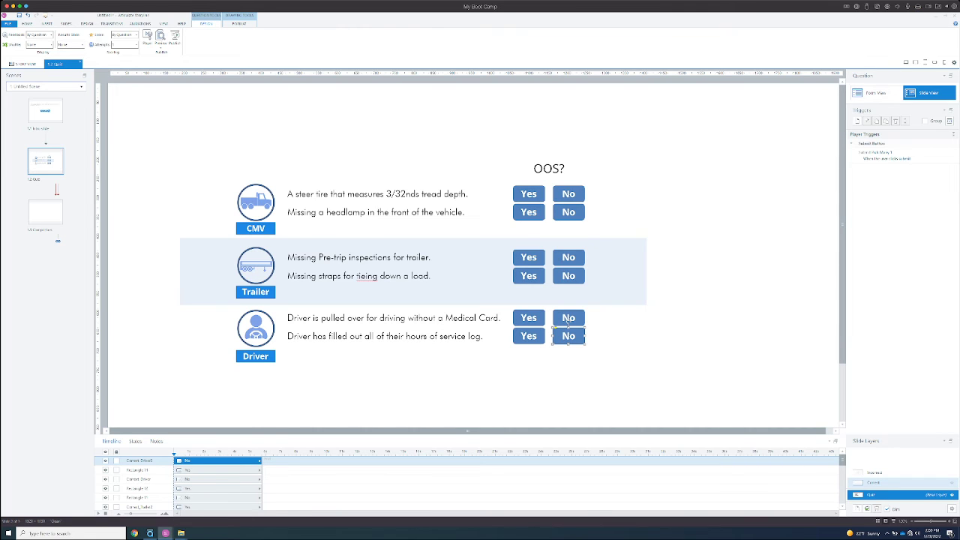
click(873, 482)
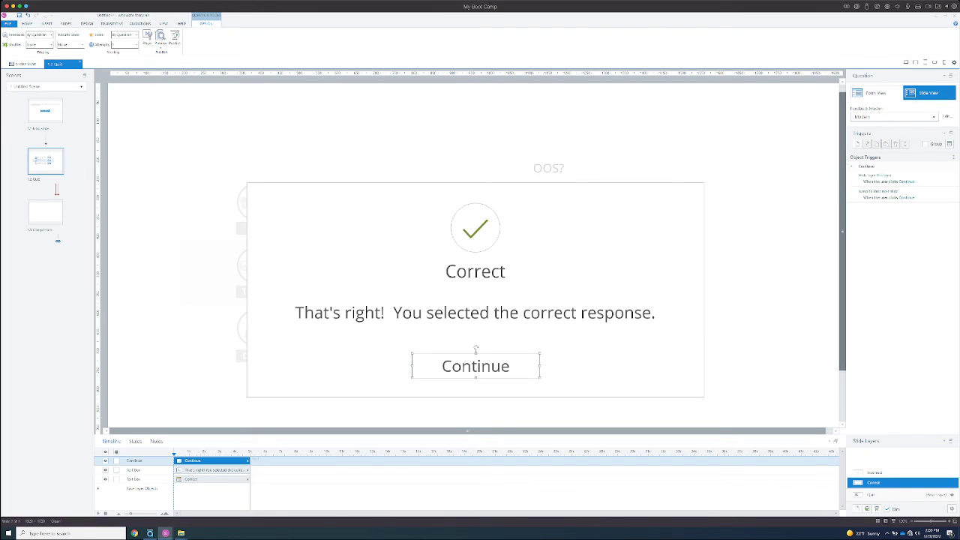
scroll(475, 255, down, 1)
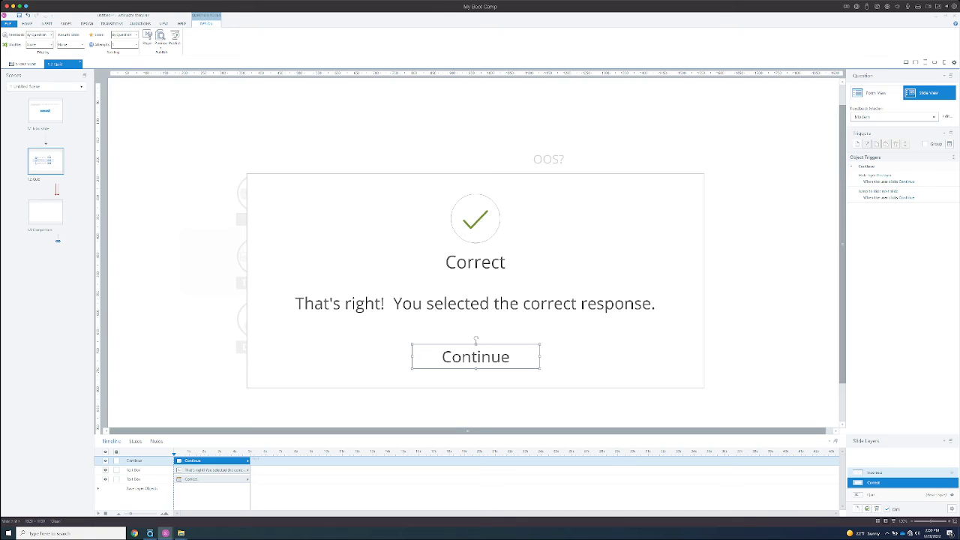
scroll(476, 270, down, 2)
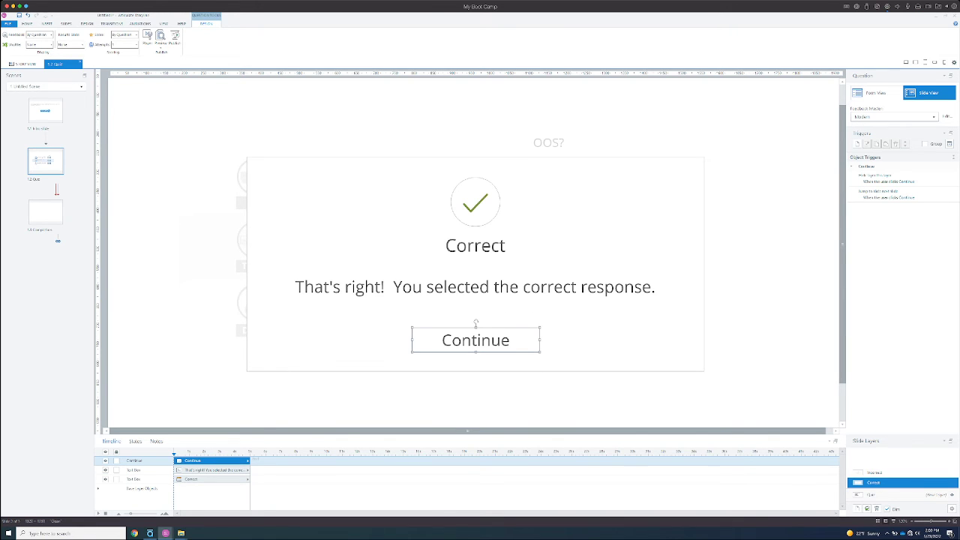
click(892, 495)
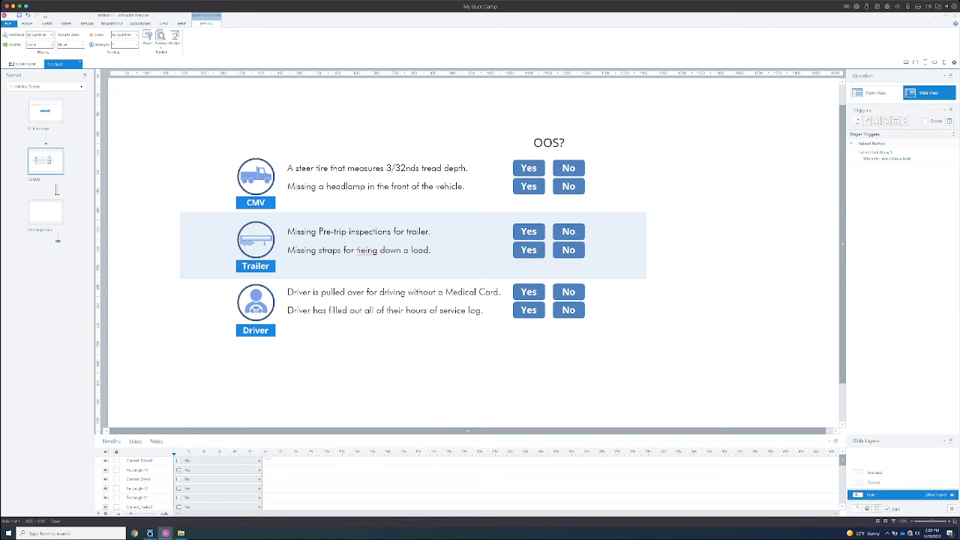
Step: Set the question's attempts to Unlimited and open the Try Again feedback layer
click(135, 44)
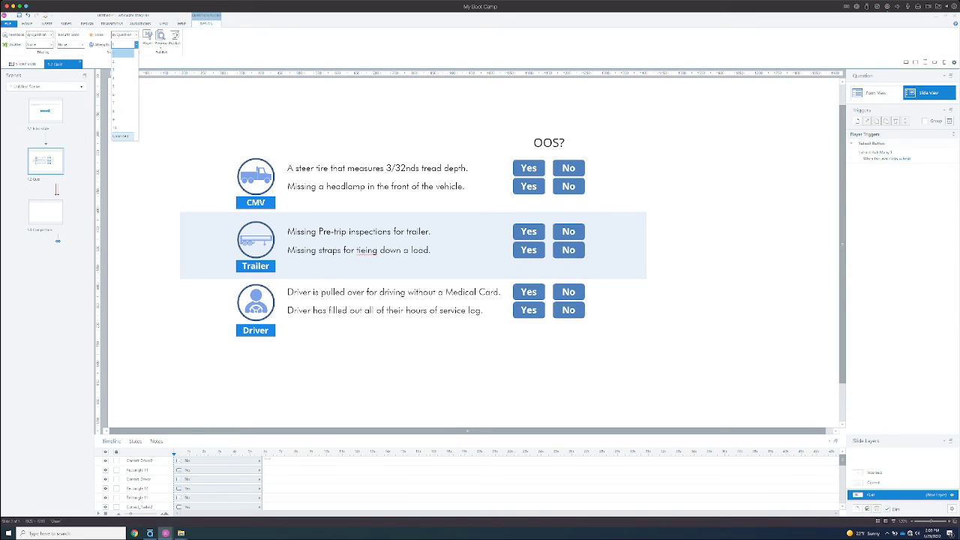
click(122, 136)
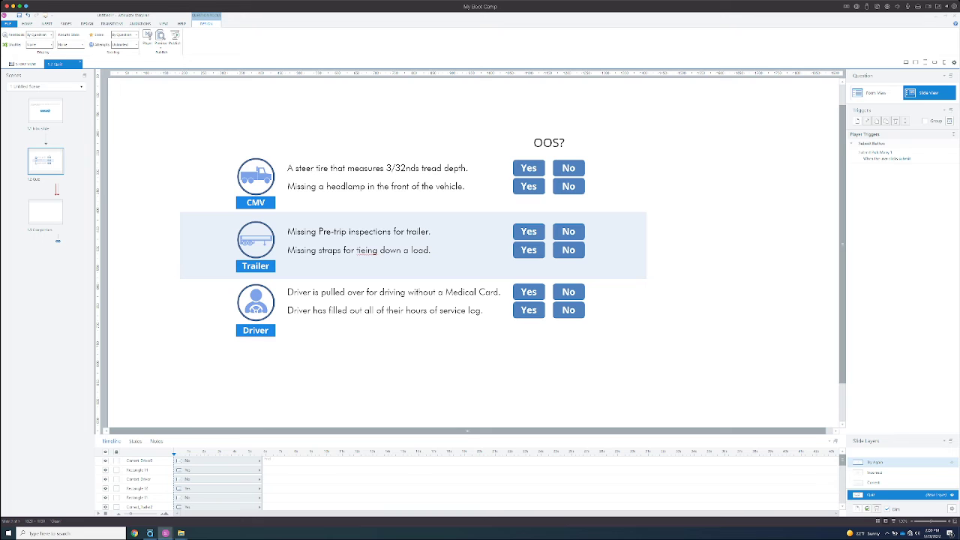
click(875, 463)
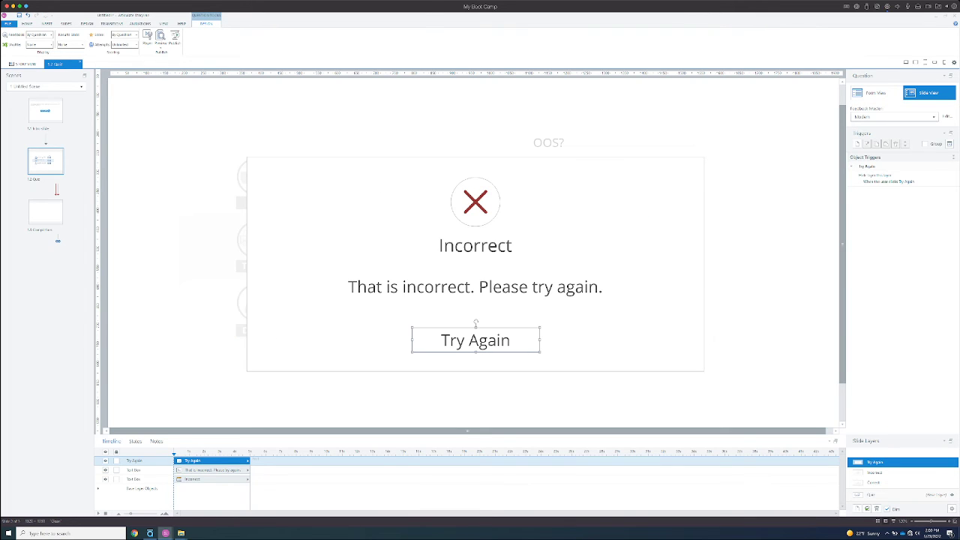
right_click(45, 158)
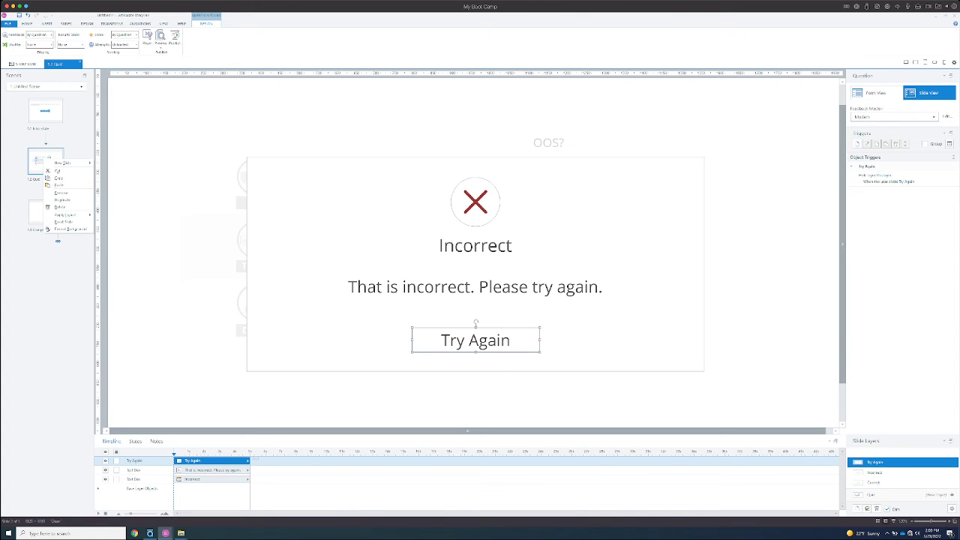
mouse_move(66, 216)
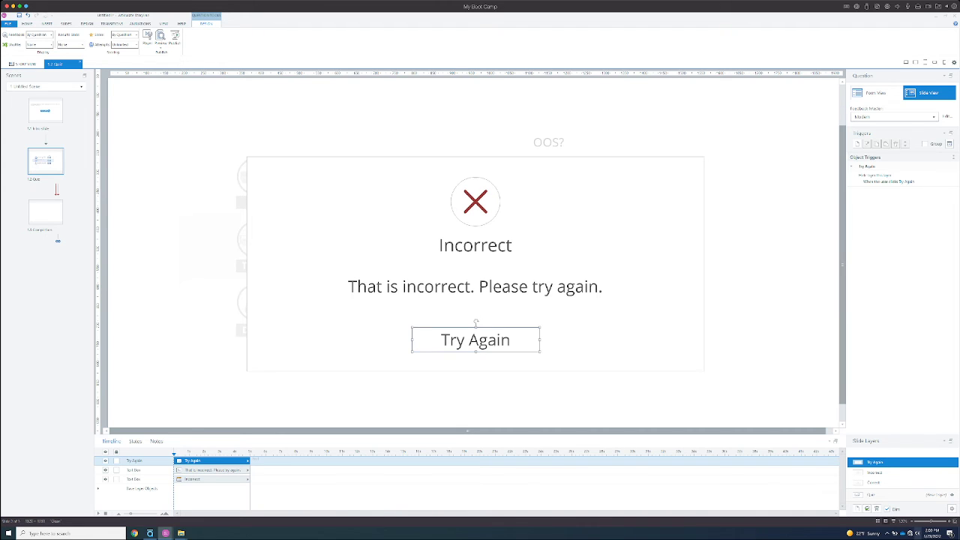
scroll(475, 270, down, 1)
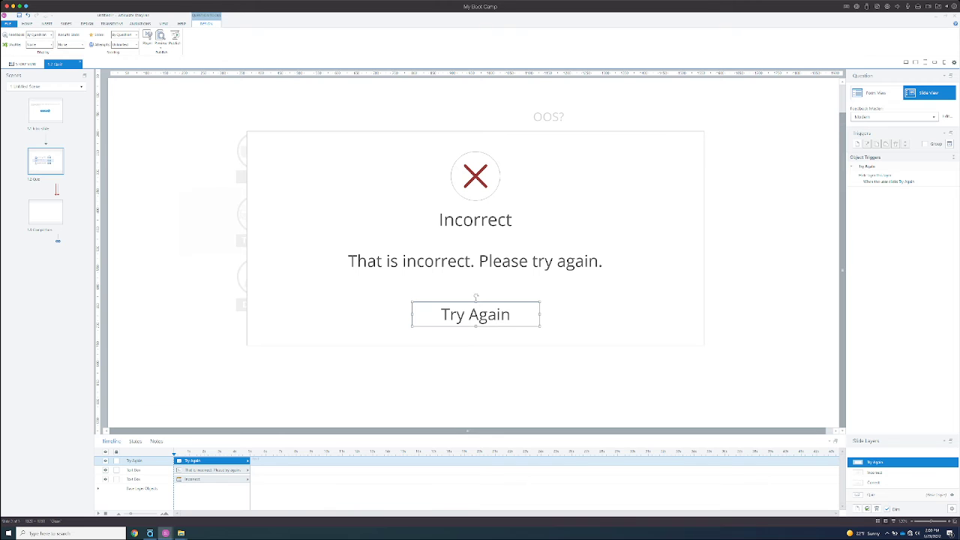
scroll(475, 255, down, 1)
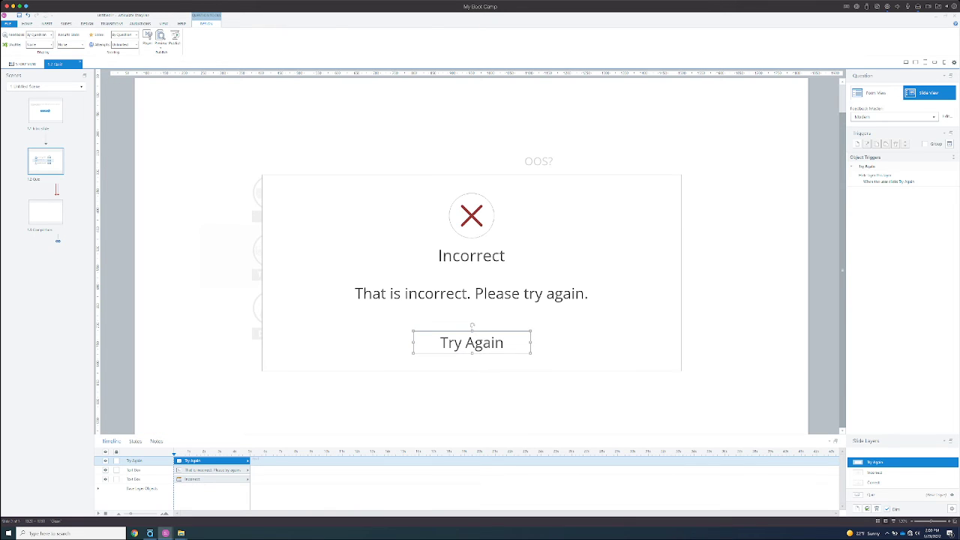
scroll(476, 255, down, 1)
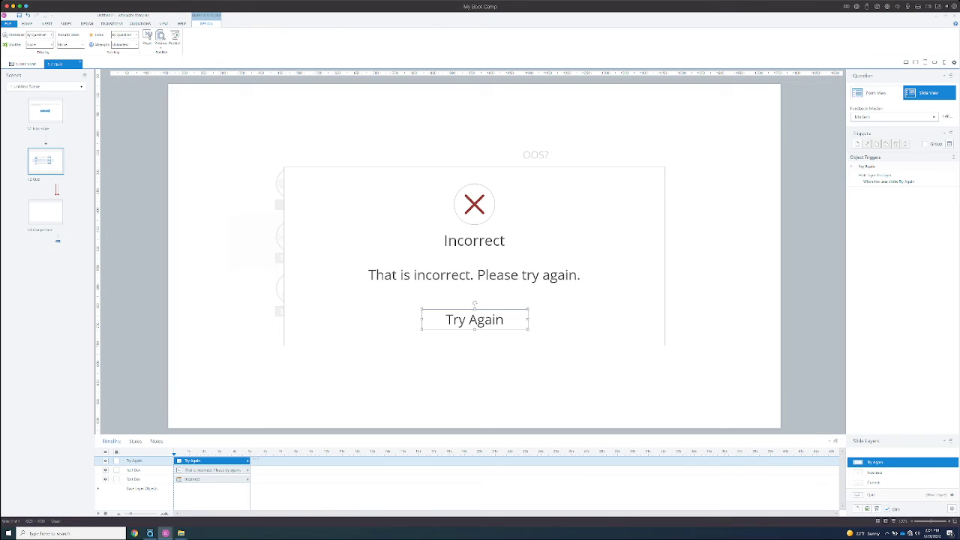
scroll(474, 256, down, 1)
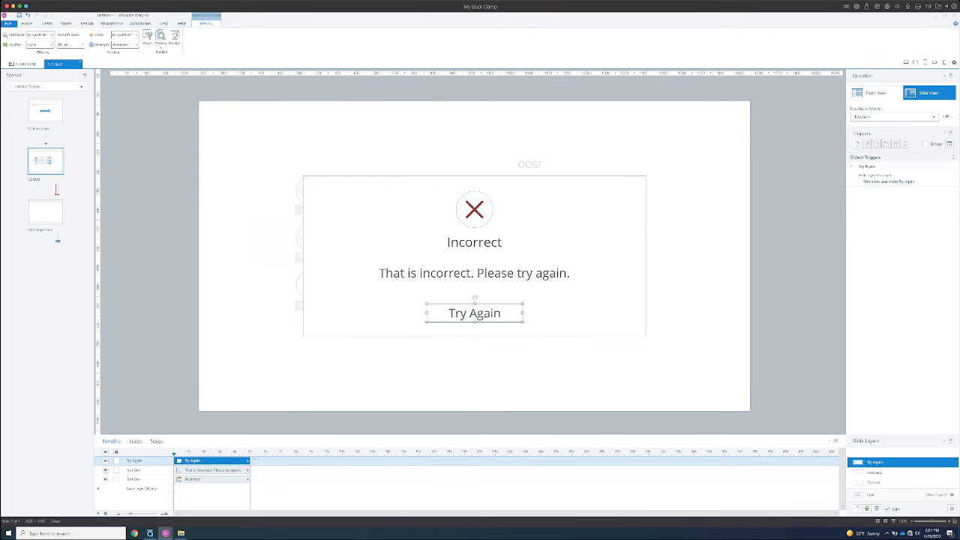
scroll(474, 256, down, 1)
scroll(474, 256, down, 1)
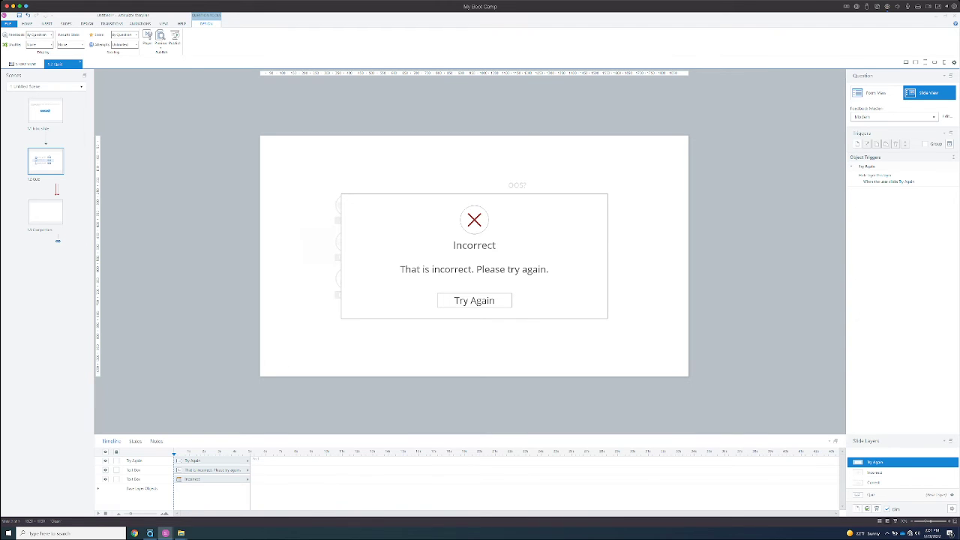
Step: Insert a table with two columns and four rows on the Try Again layer
scroll(474, 255, up, 1)
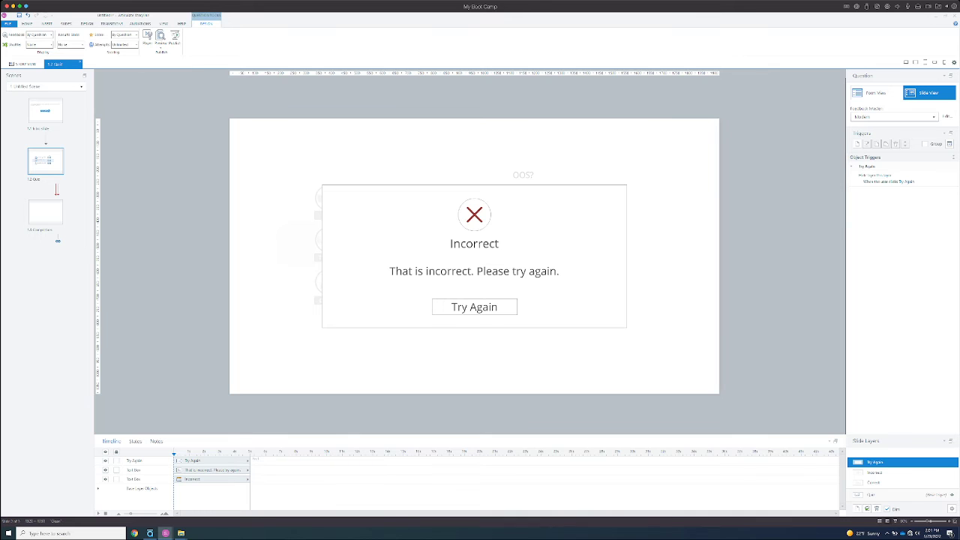
scroll(474, 259, up, 1)
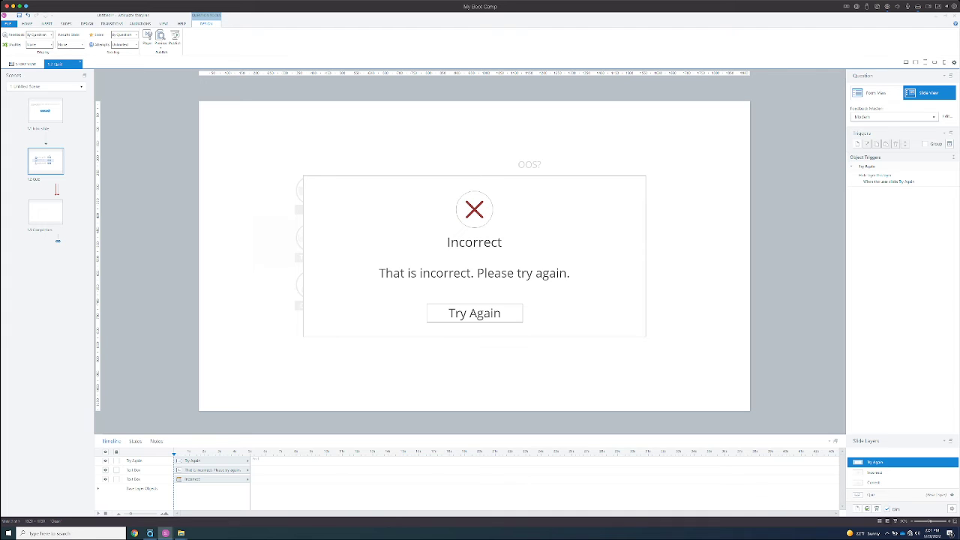
click(46, 24)
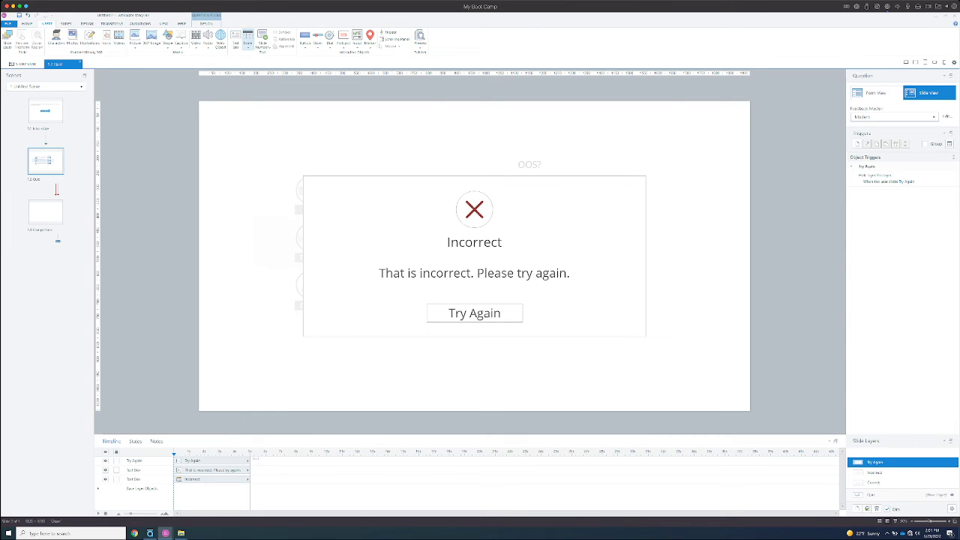
click(248, 39)
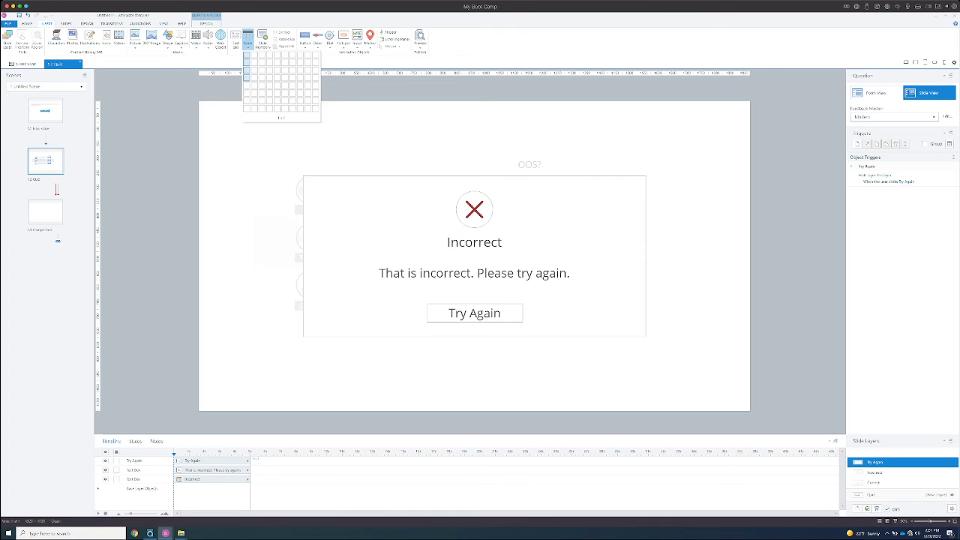
click(254, 78)
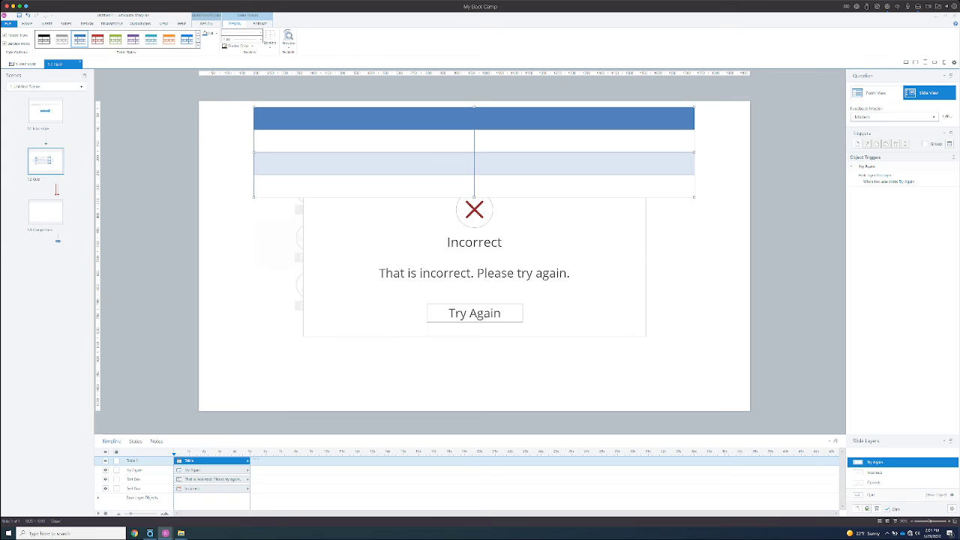
Step: Narrow the table to about half its width and position it over the feedback box's upper-right corner
drag(254, 152, 397, 152)
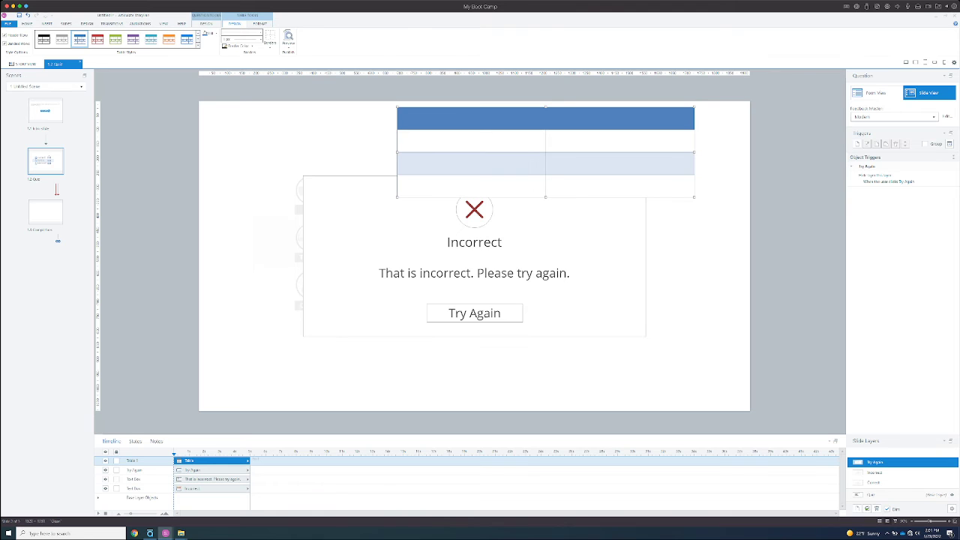
drag(695, 153, 653, 152)
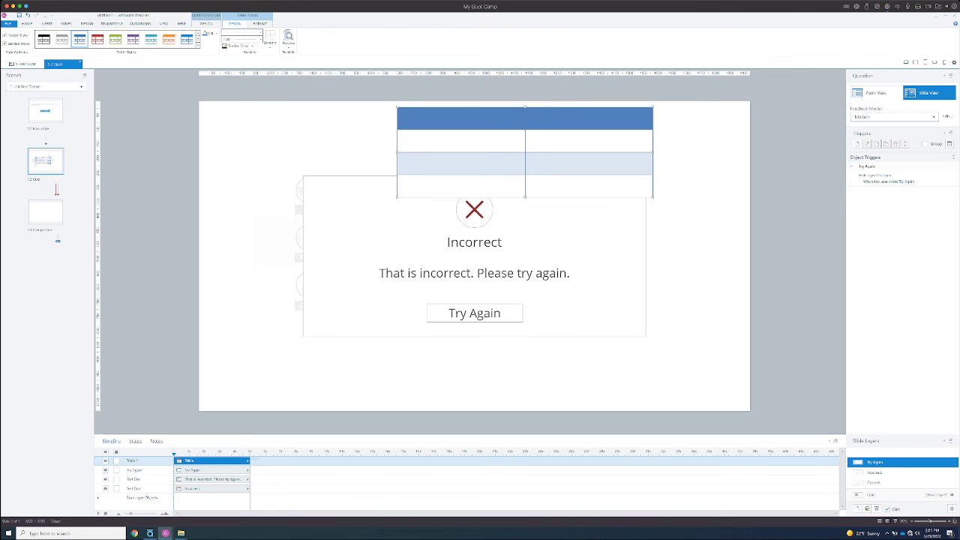
drag(566, 107, 662, 159)
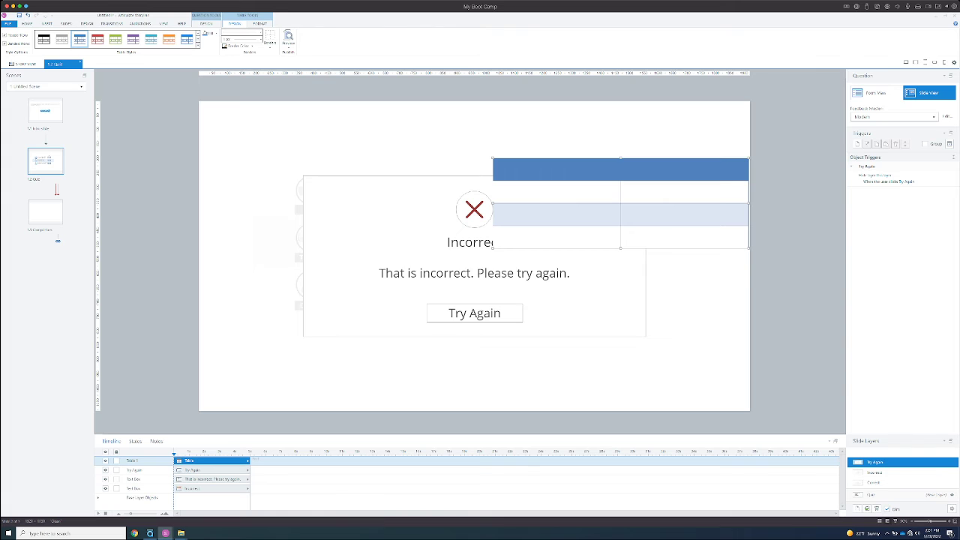
drag(749, 204, 713, 203)
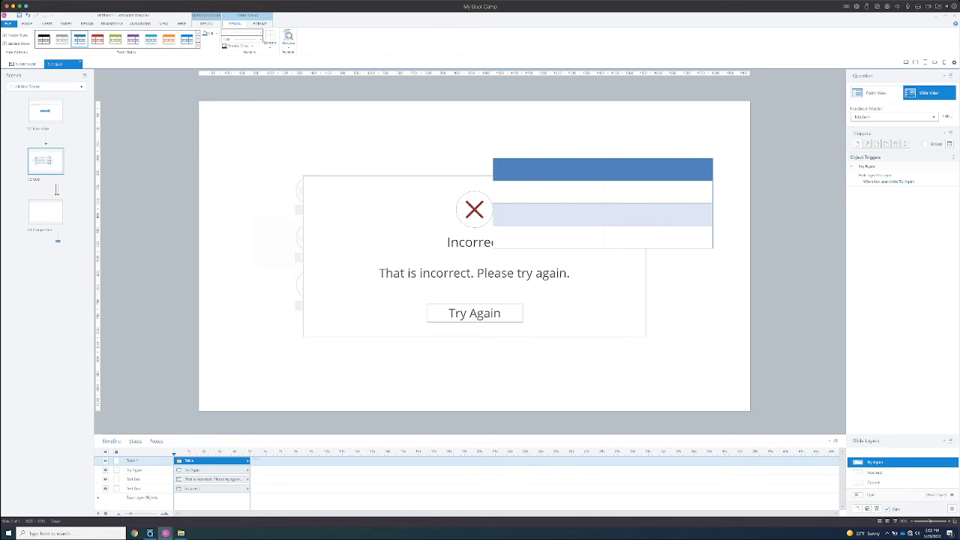
drag(637, 158, 672, 146)
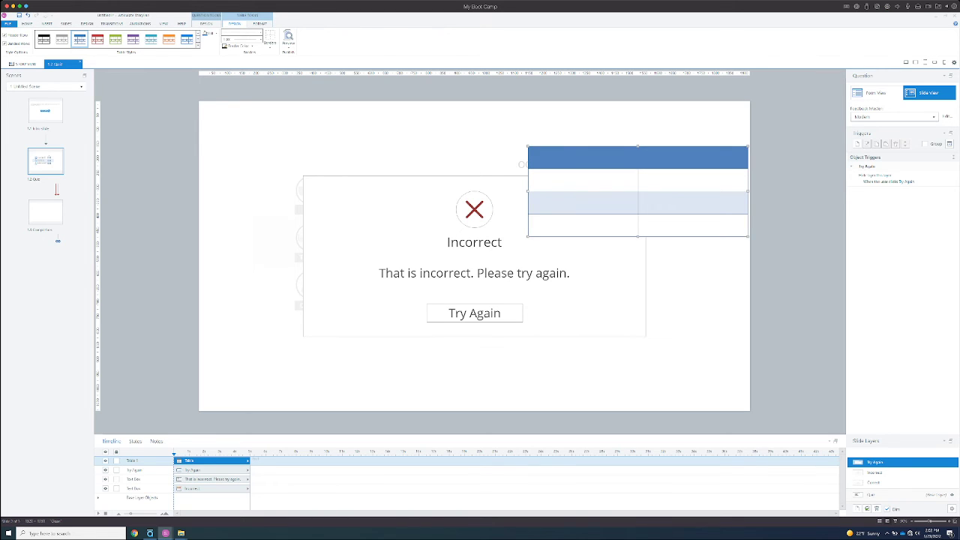
drag(528, 191, 511, 189)
Step: Enter the table's column headings Section and # of Correct
click(564, 157)
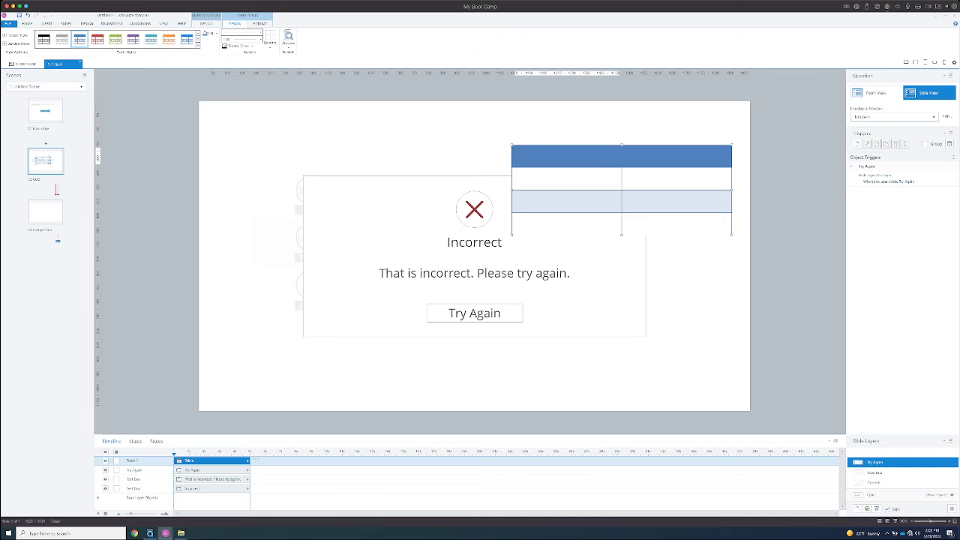
text(Section)
click(677, 157)
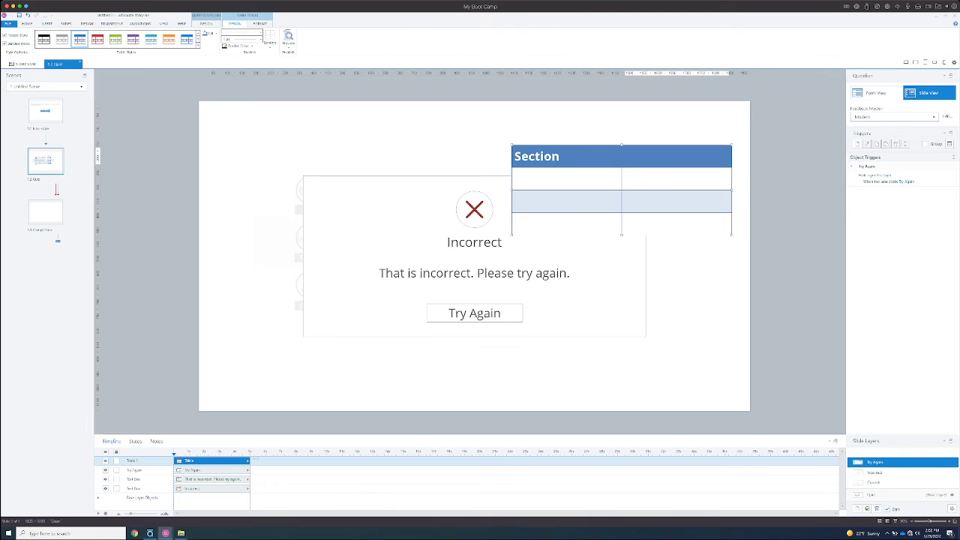
text(# of Core)
key(BackSpace)
text(rect)
Step: Label the three rows under the Section heading as CMV, Trailer and Driver
key(Tab)
text(CMV)
key(Escape)
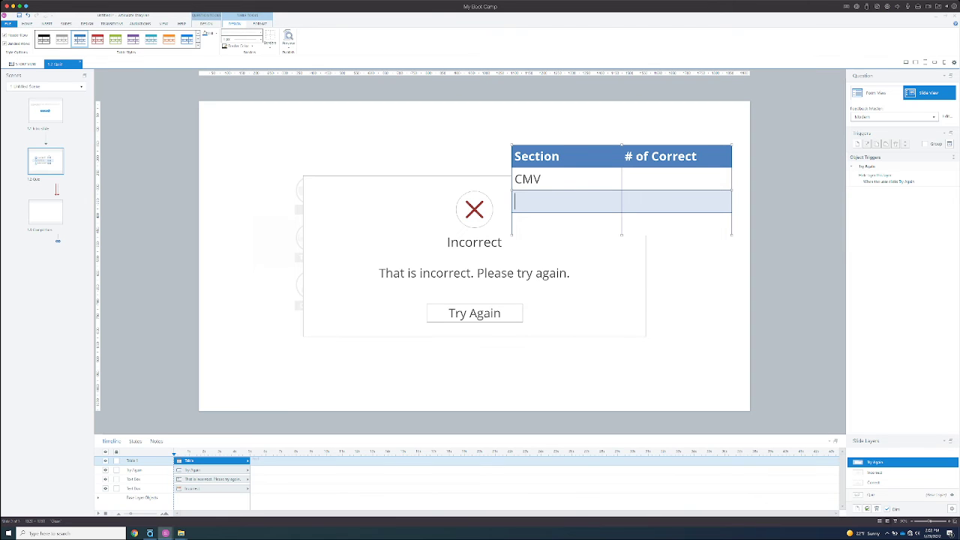
text(Trailer)
click(525, 224)
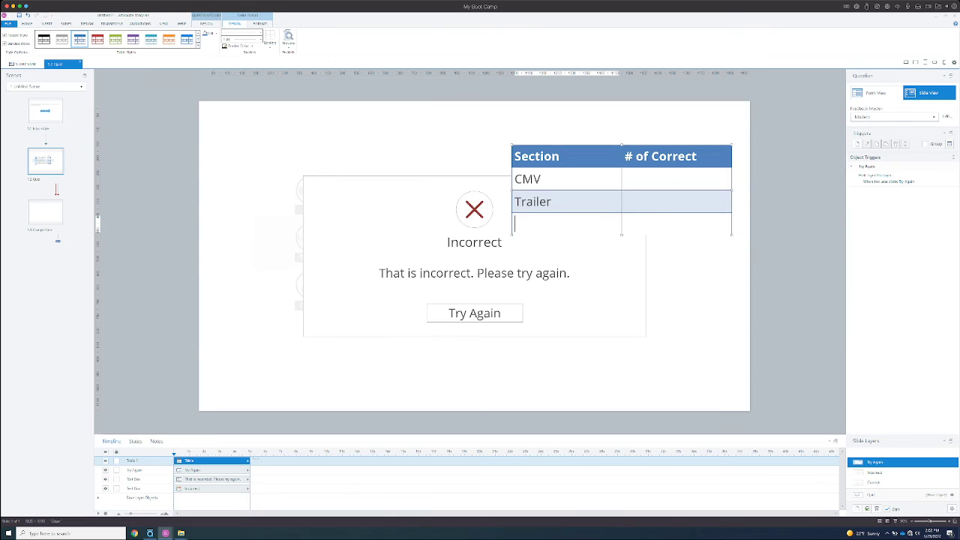
text(Driver)
Step: Create a project variable named CMV of type Number with default value 0
click(657, 178)
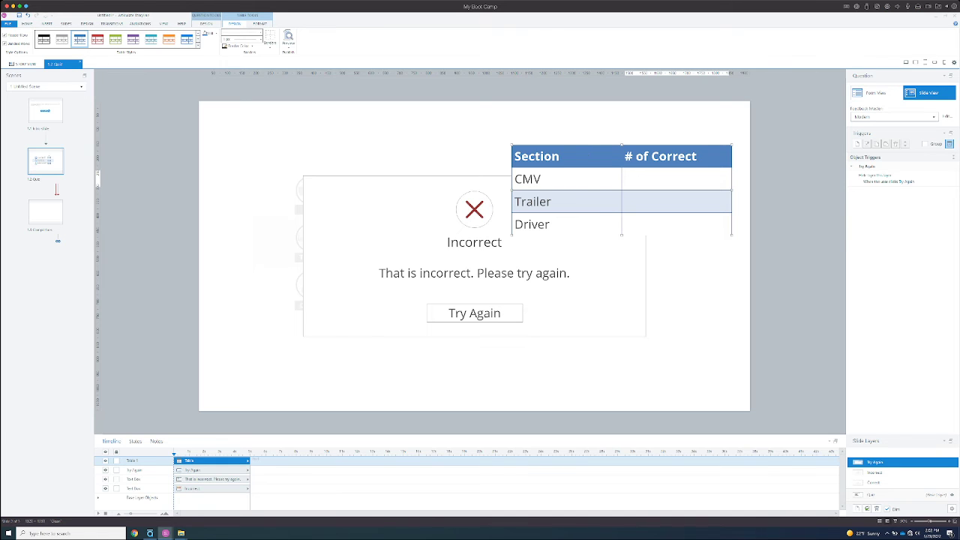
click(949, 143)
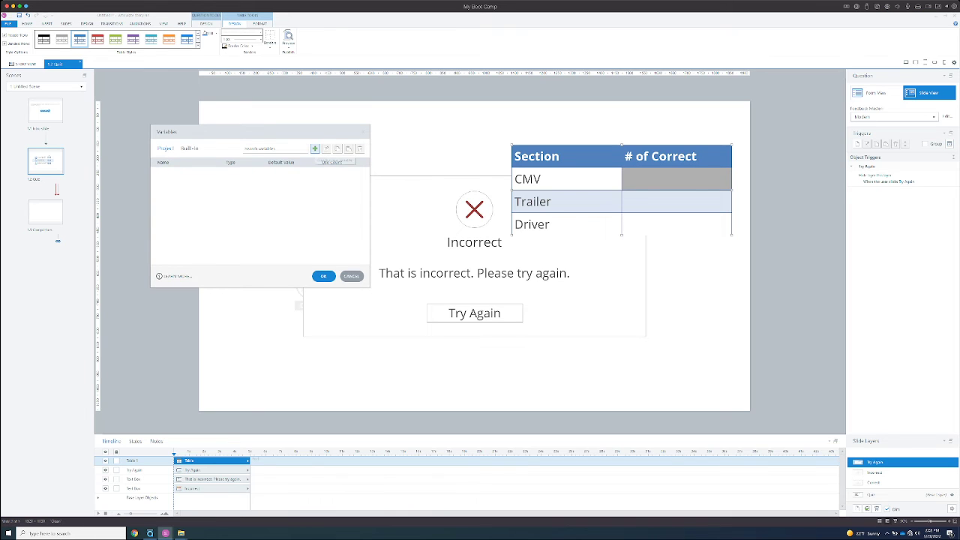
click(314, 149)
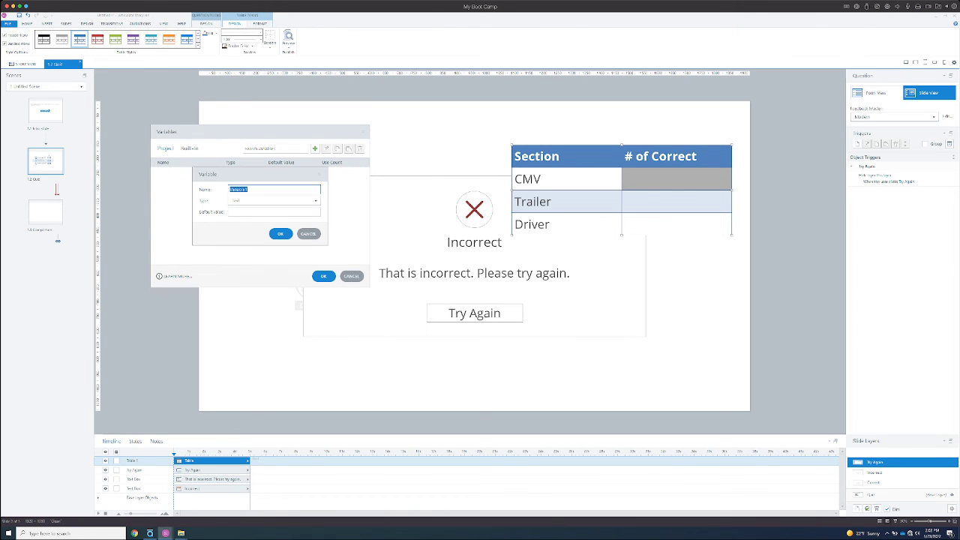
text(CMV)
click(316, 200)
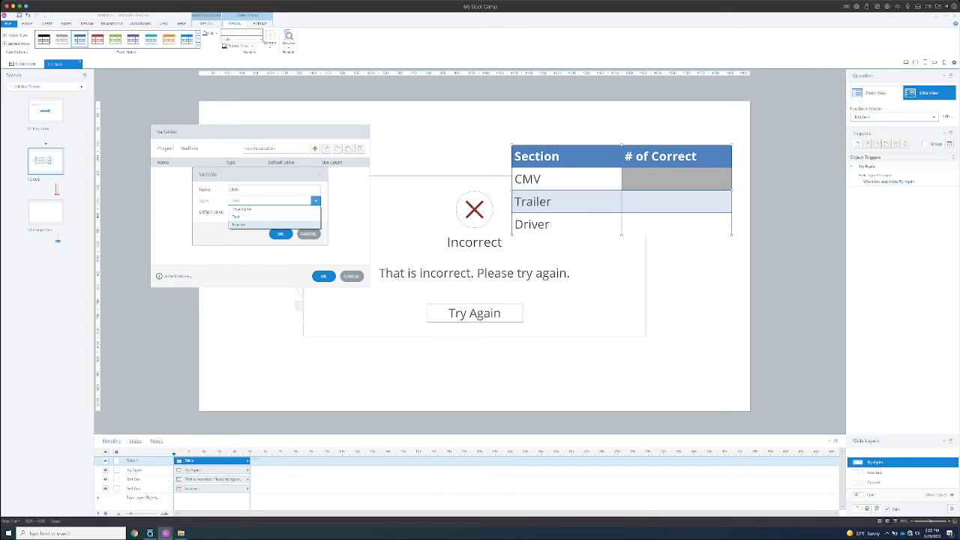
click(247, 226)
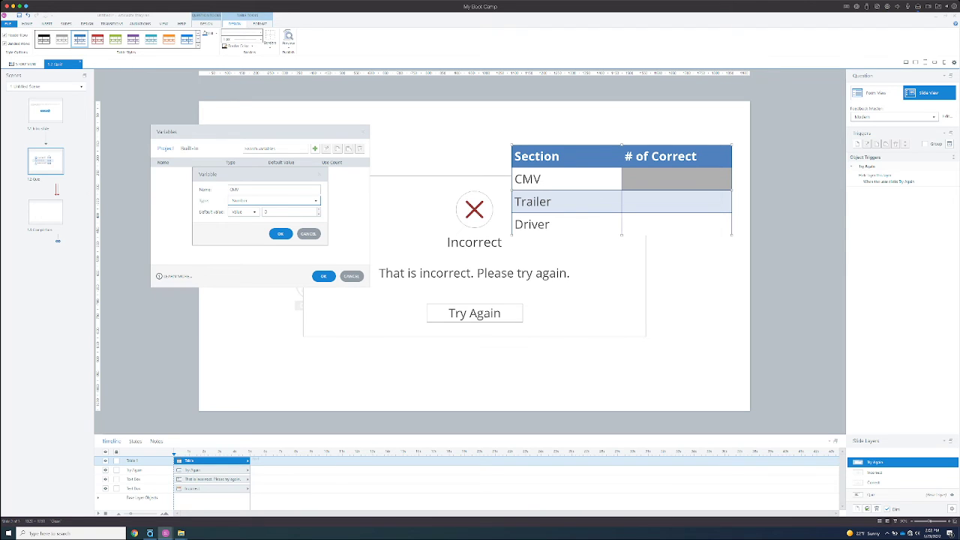
click(315, 200)
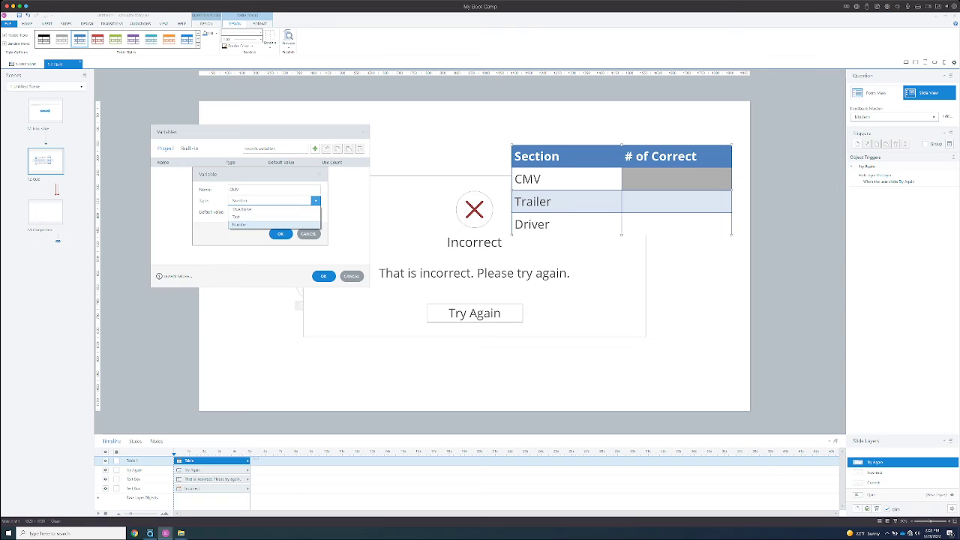
click(316, 200)
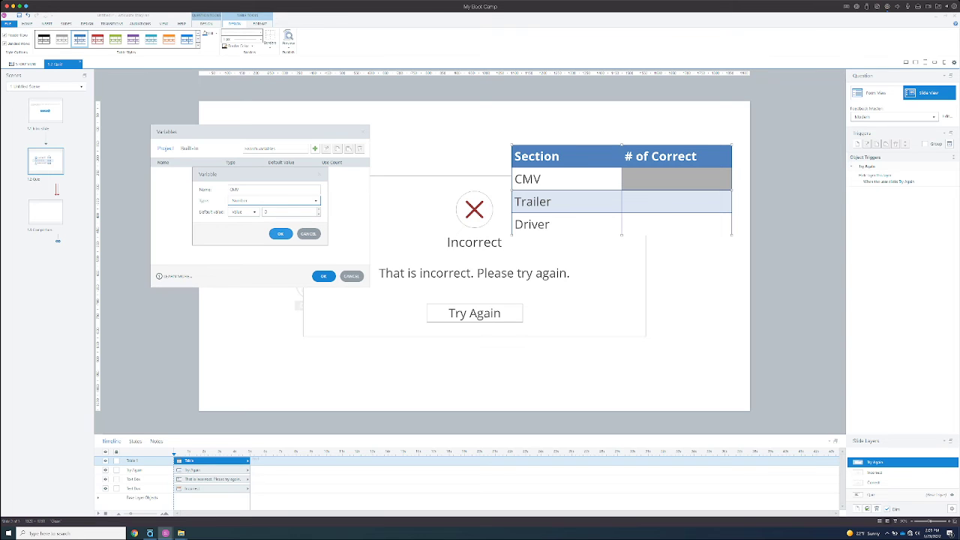
click(280, 233)
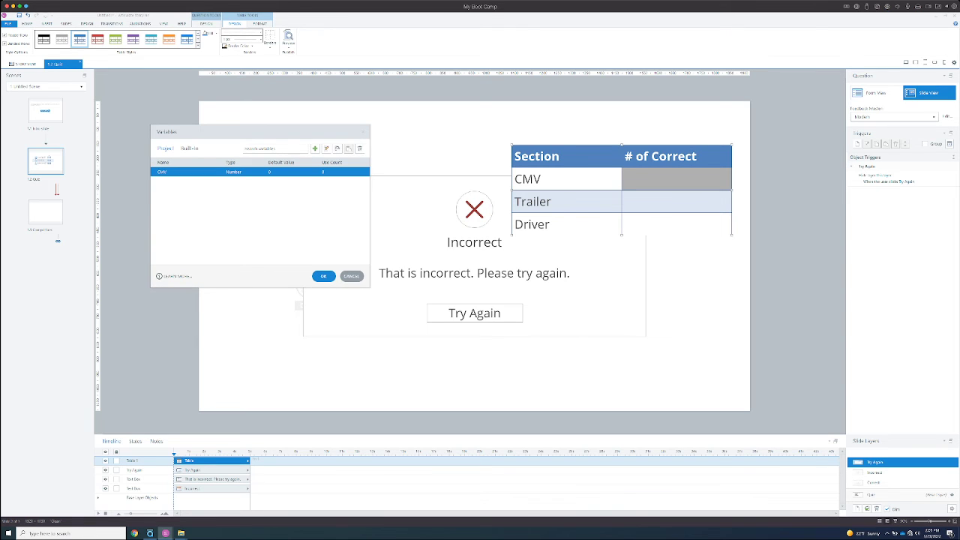
Step: Add a Number variable named Driver with default value 0
click(315, 148)
text(Tr)
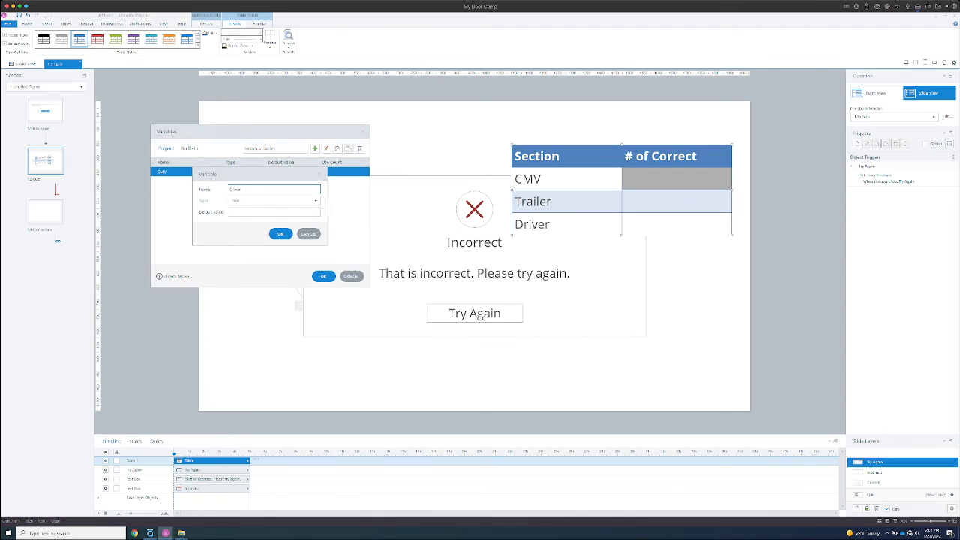
click(315, 201)
click(274, 226)
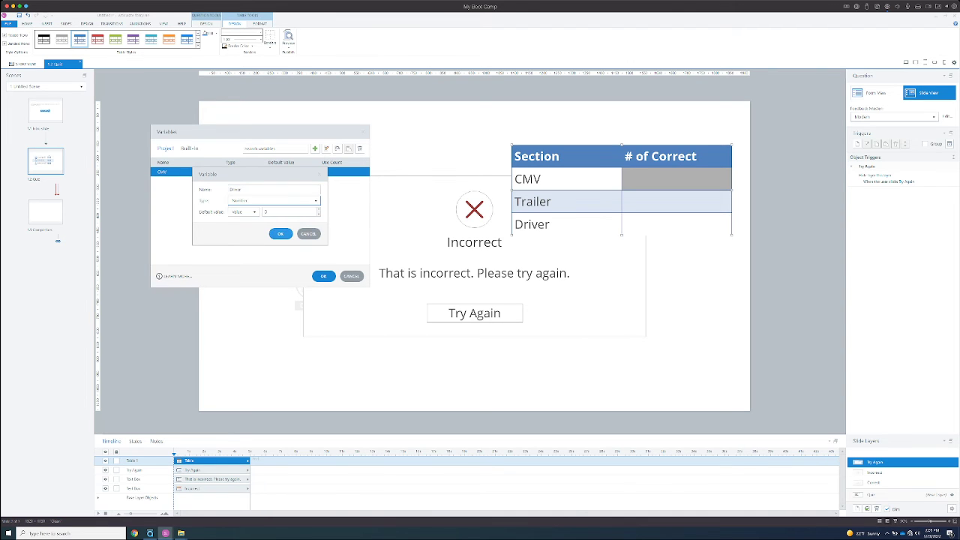
click(280, 233)
Step: Add a Number variable named Trailer with default value 0 and save the project's variable list
click(315, 149)
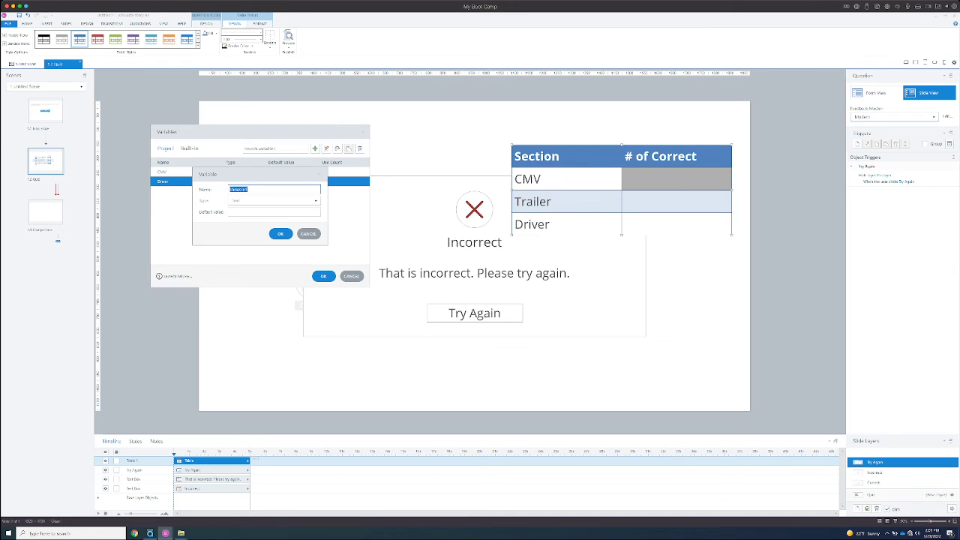
text(Trailer)
click(315, 201)
click(239, 224)
click(279, 233)
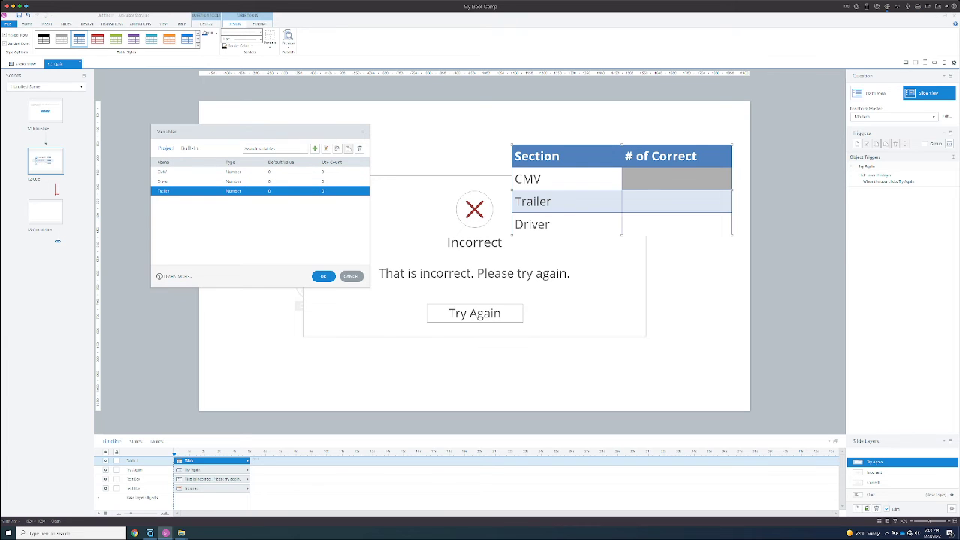
click(323, 276)
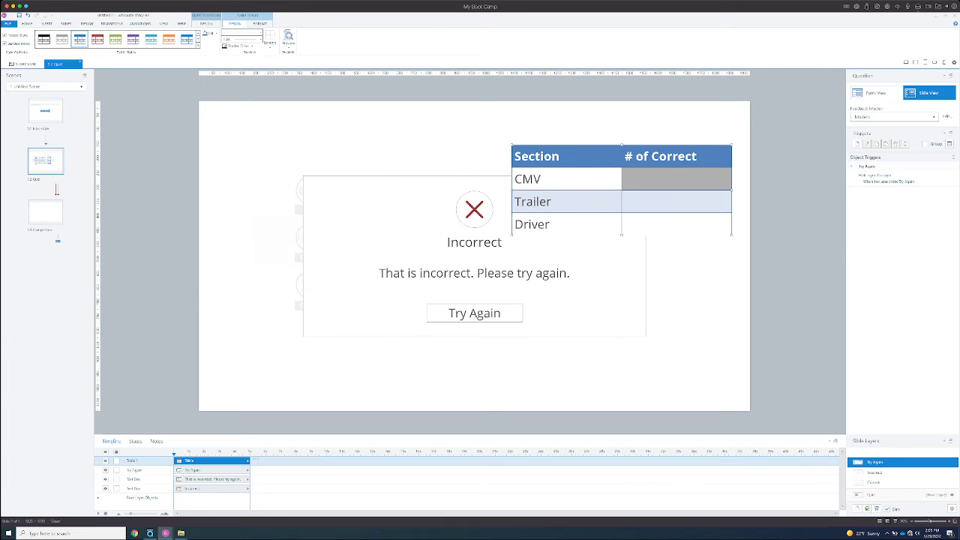
Step: Fill the CMV row's # of Correct cell with a reference to the CMV variable followed by "of 2"
click(676, 179)
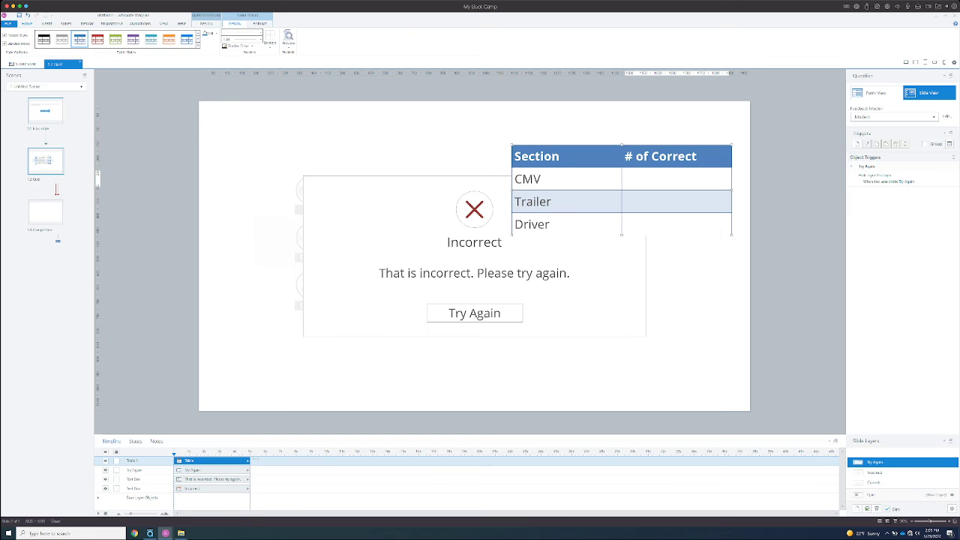
click(27, 24)
click(47, 23)
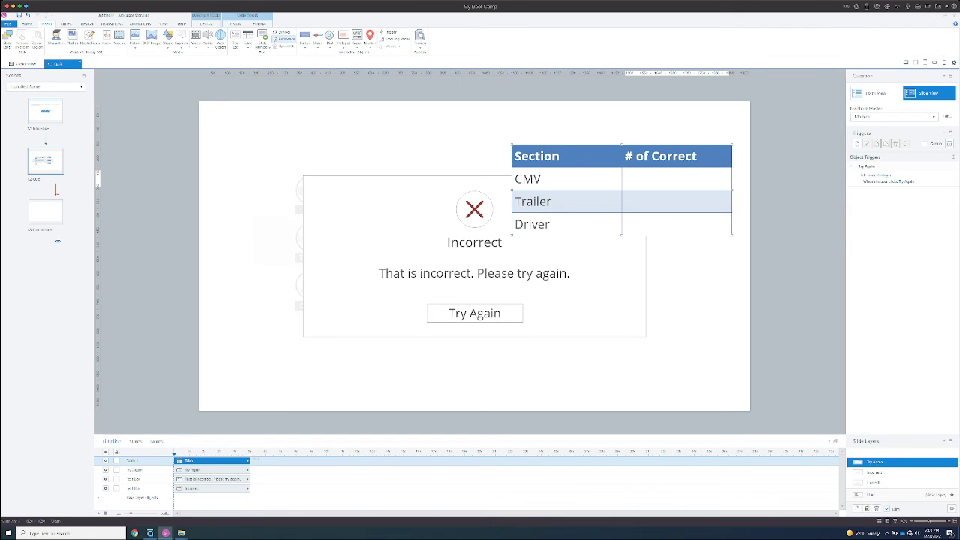
click(284, 39)
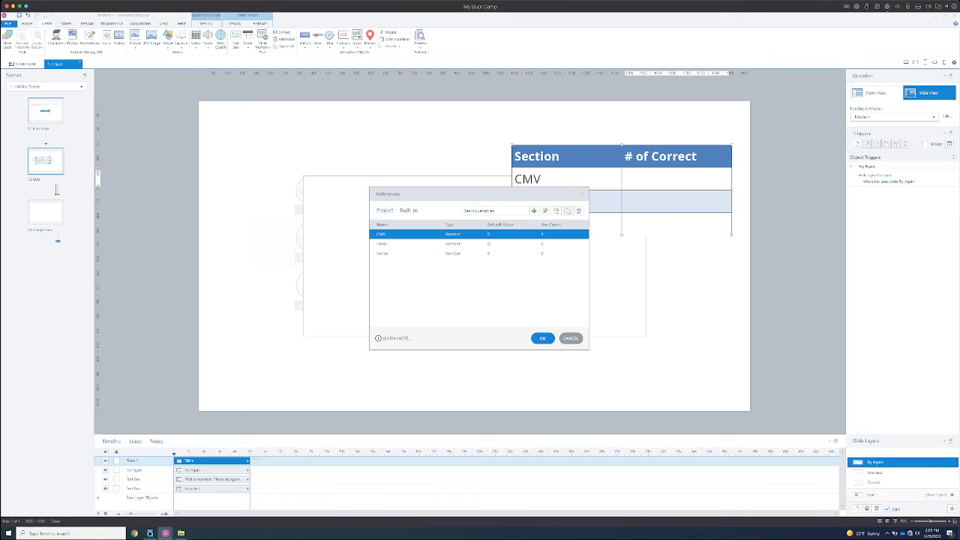
double_click(382, 234)
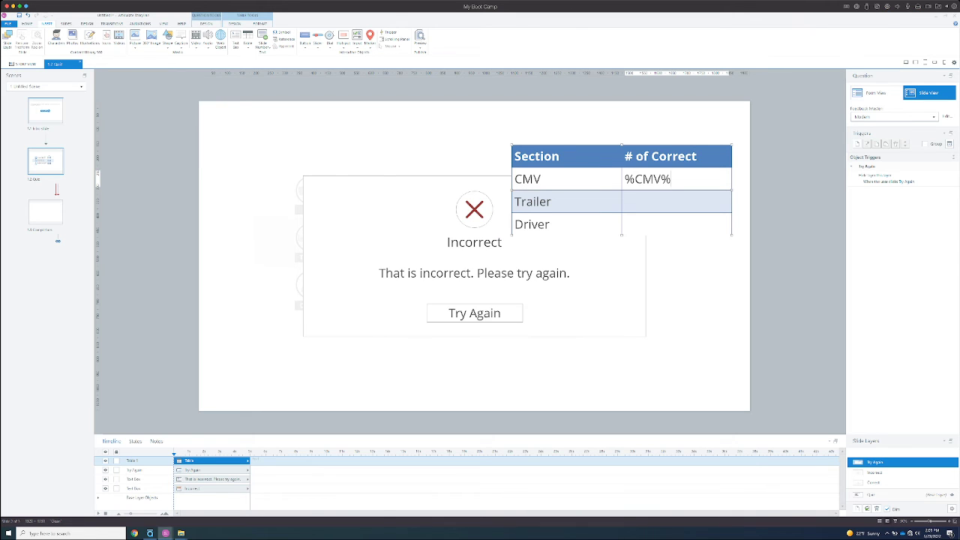
text(of 2)
Step: Fill the Trailer row's # of Correct cell with a reference to the Trailer variable followed by "of 2"
click(285, 39)
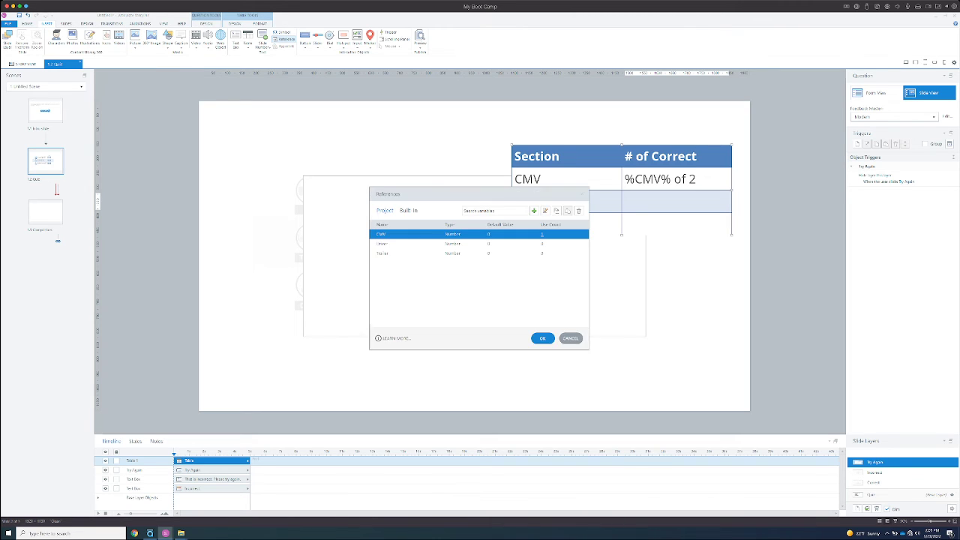
click(405, 253)
click(542, 337)
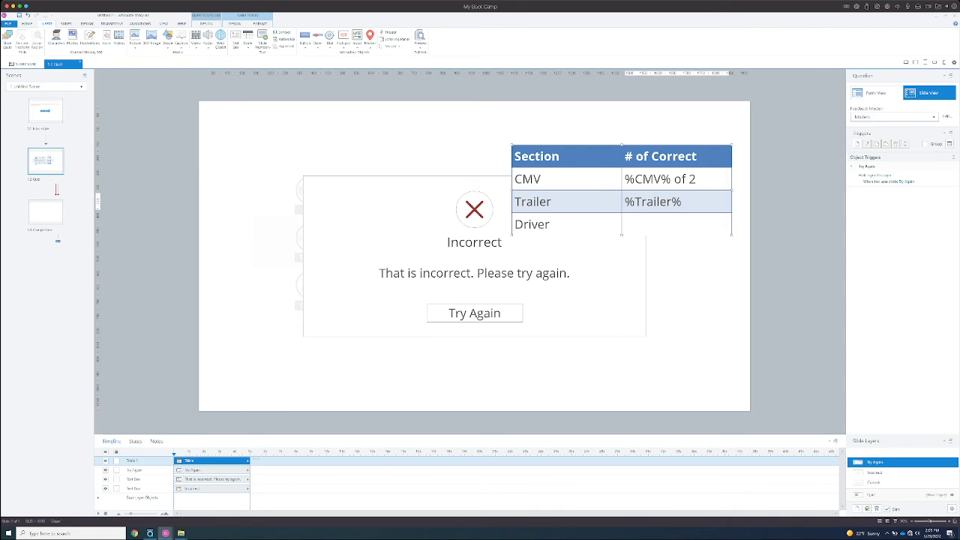
text(of 2)
Step: Fill the Driver row's # of Correct cell with a reference to the Driver variable followed by "of 2", and nudge the table slightly up
click(285, 39)
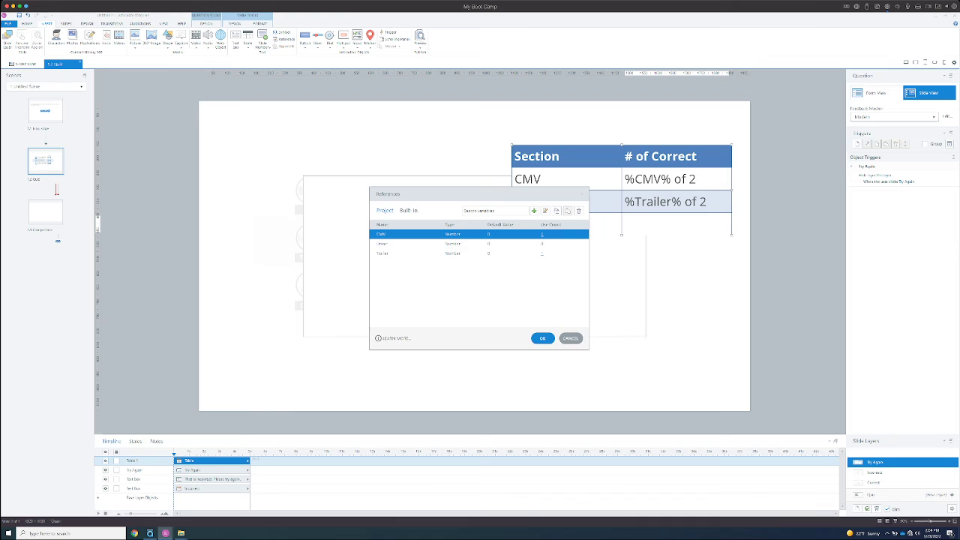
double_click(382, 244)
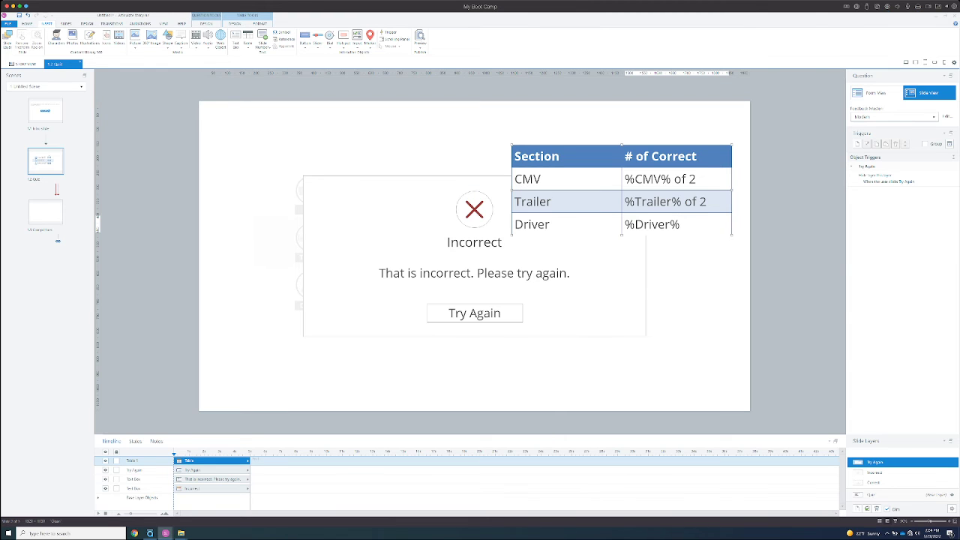
text(of 2)
key(Escape)
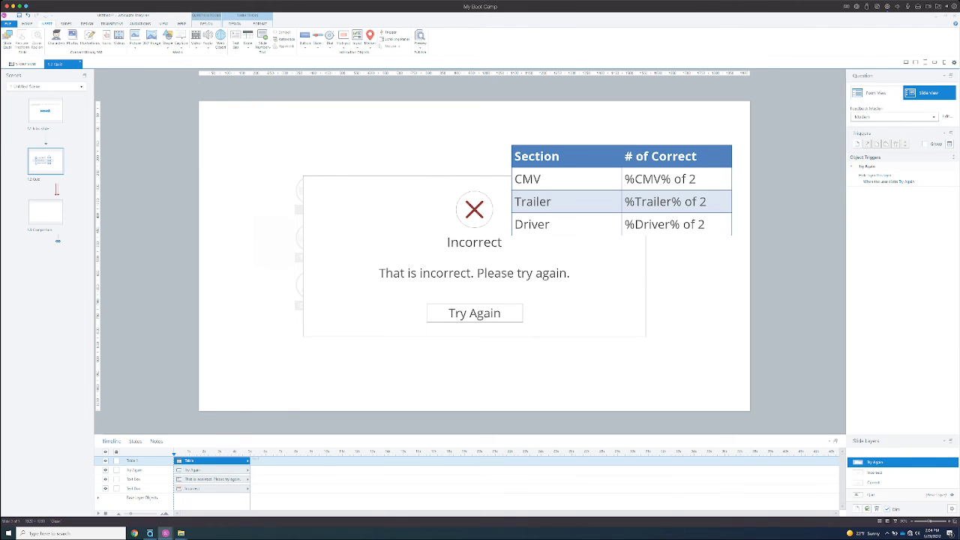
drag(570, 145, 573, 144)
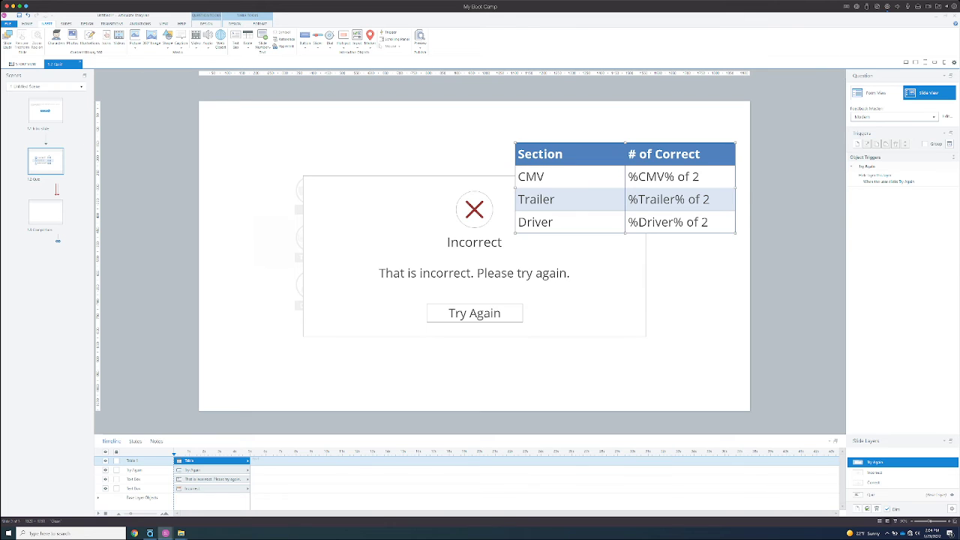
Step: Copy the results table from the Try Again layer onto the Correct layer, and return to the base Quiz layer
click(874, 482)
click(876, 462)
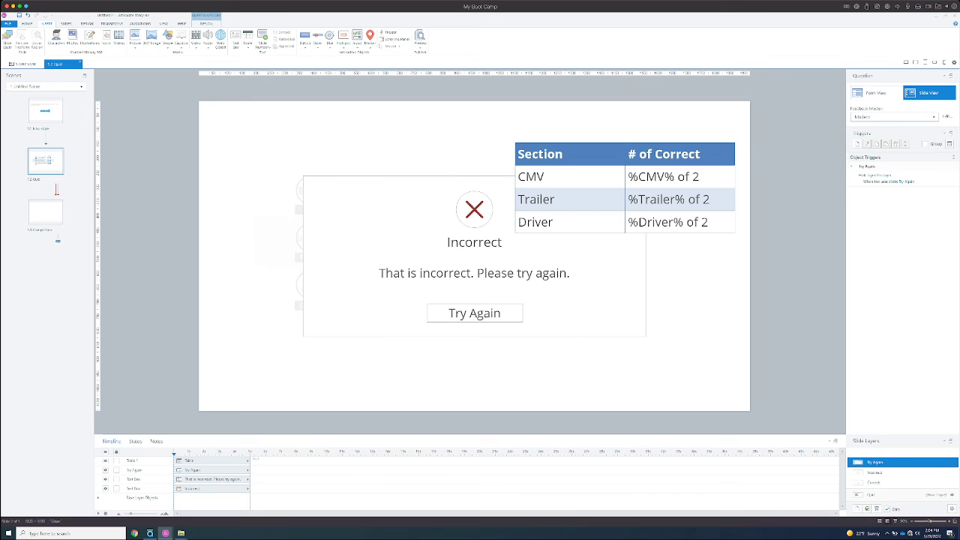
click(625, 187)
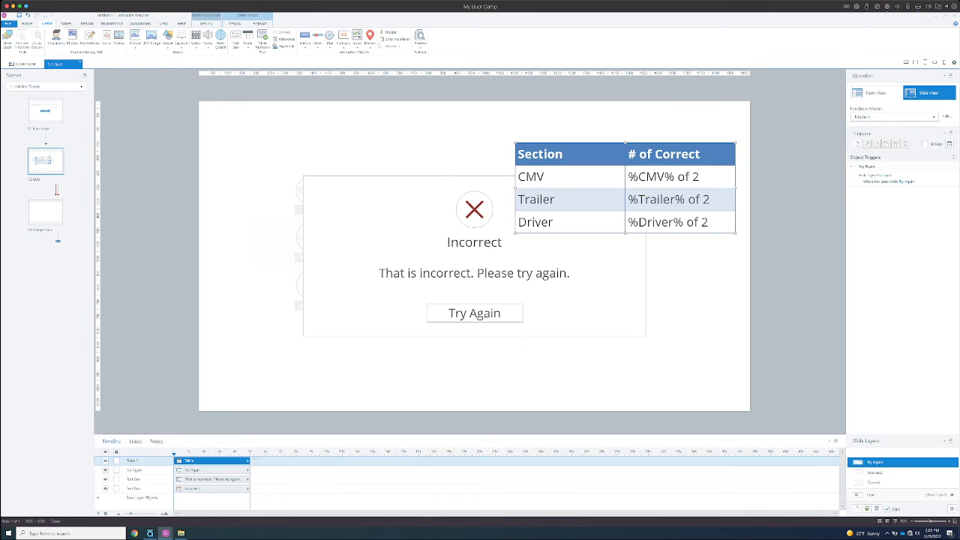
click(875, 483)
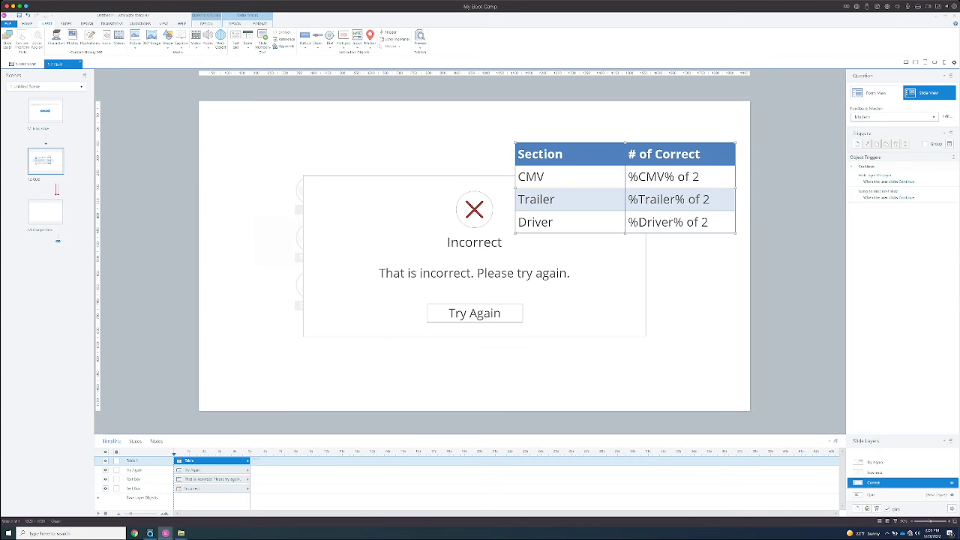
key(super)
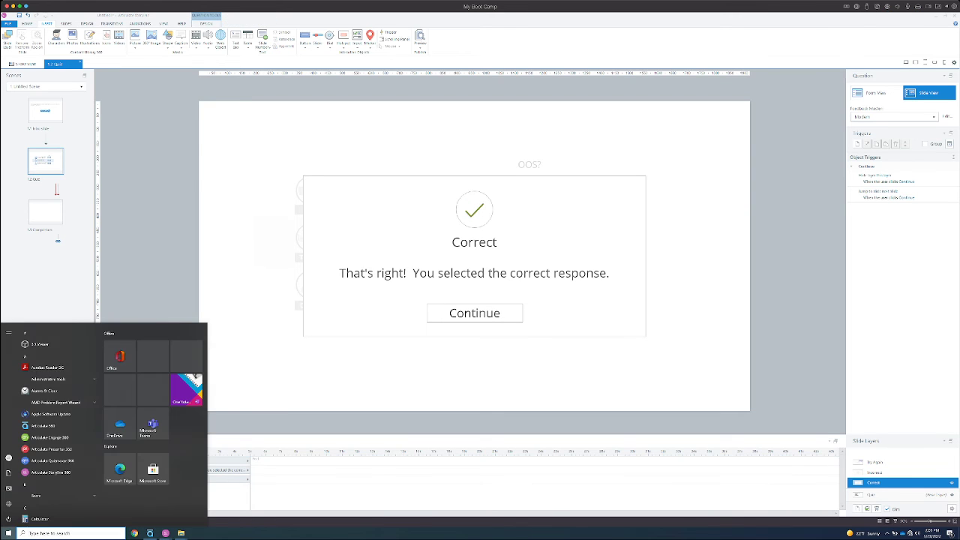
key(Escape)
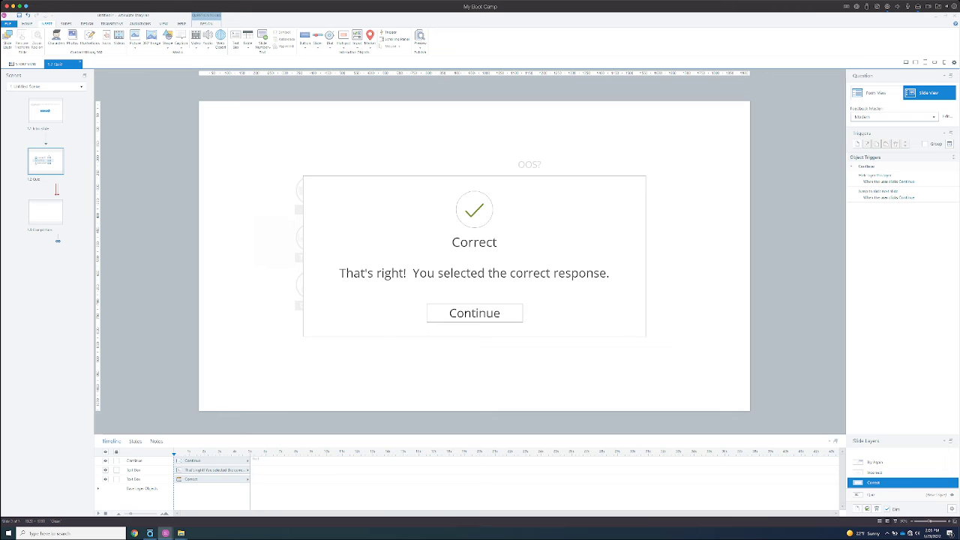
key(ctrl+v)
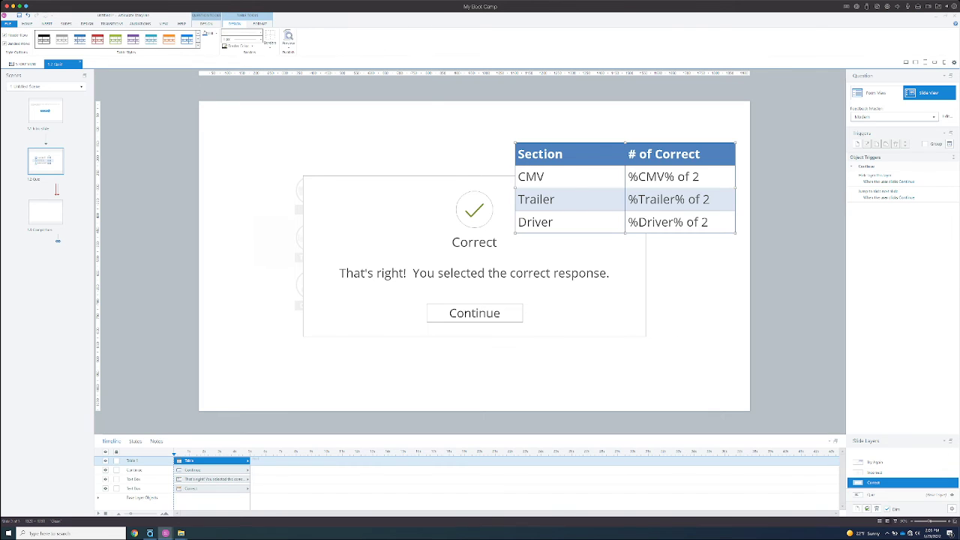
key(Escape)
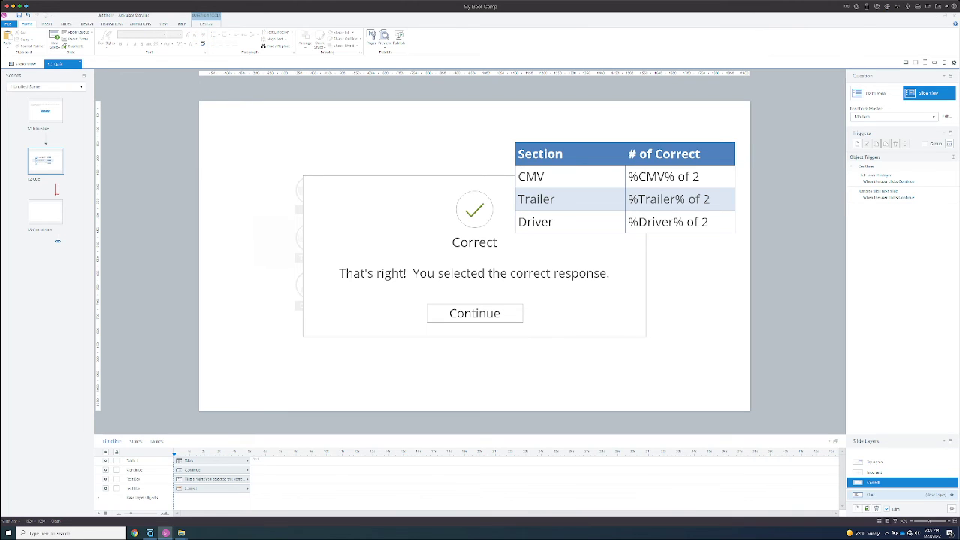
click(899, 495)
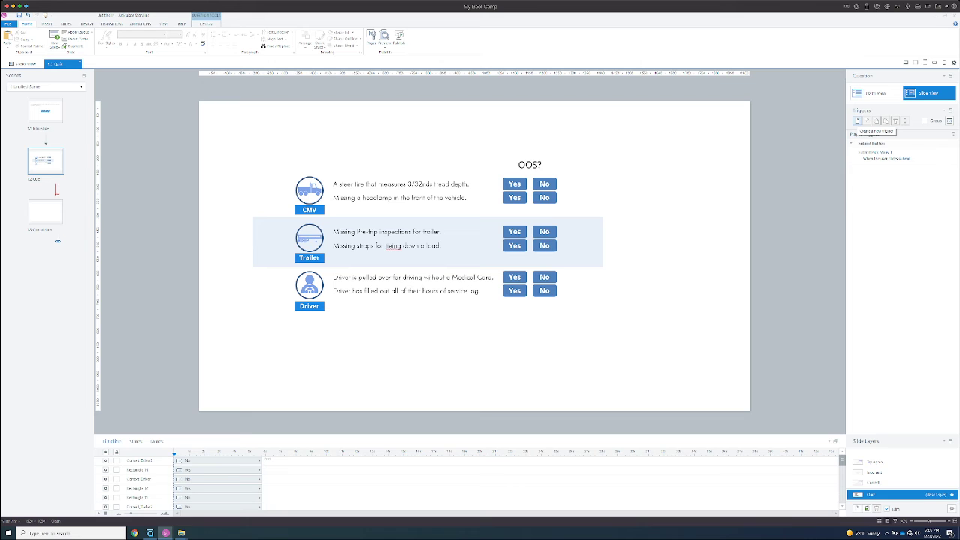
click(857, 121)
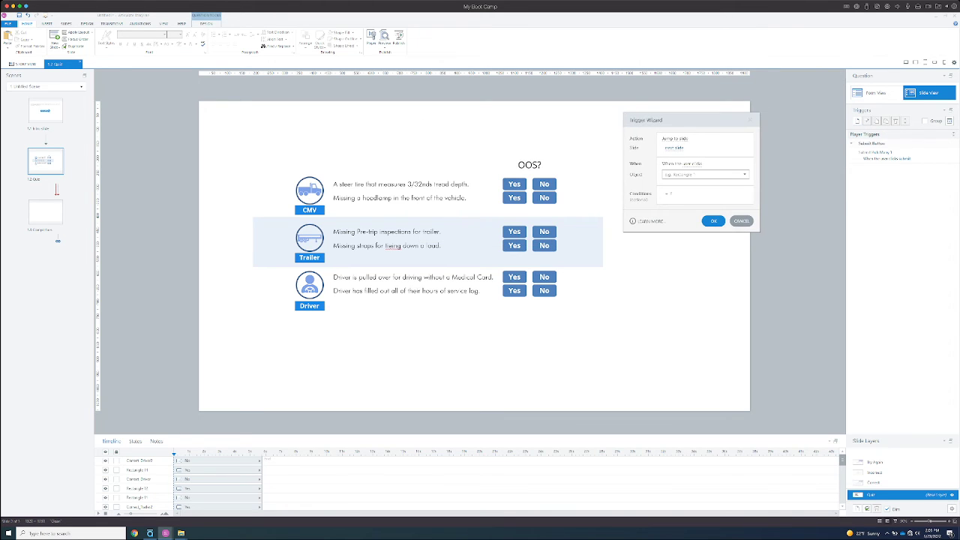
click(662, 139)
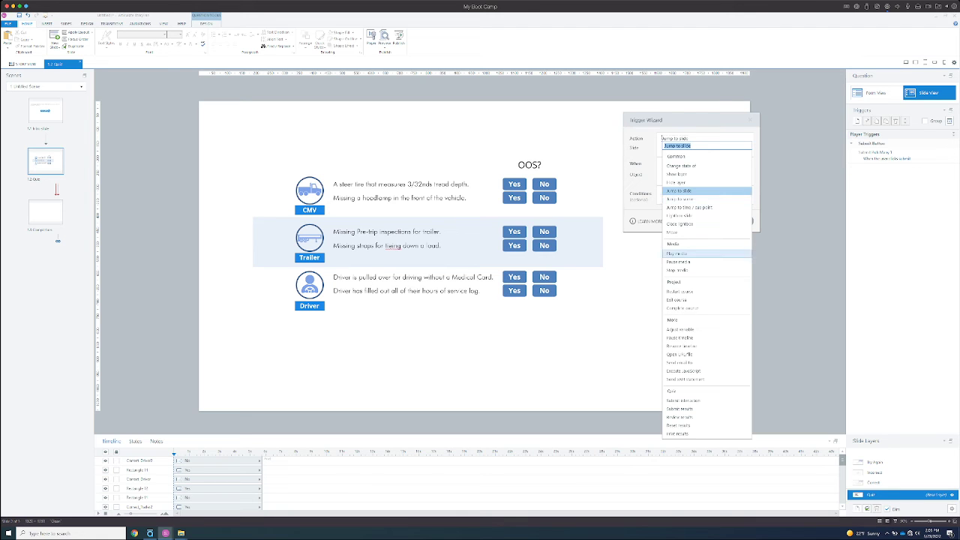
click(680, 329)
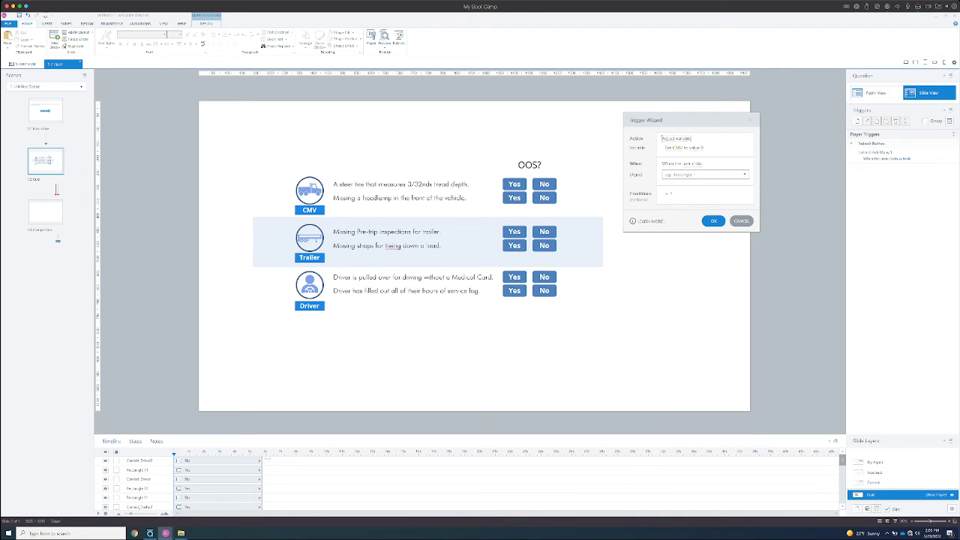
click(669, 147)
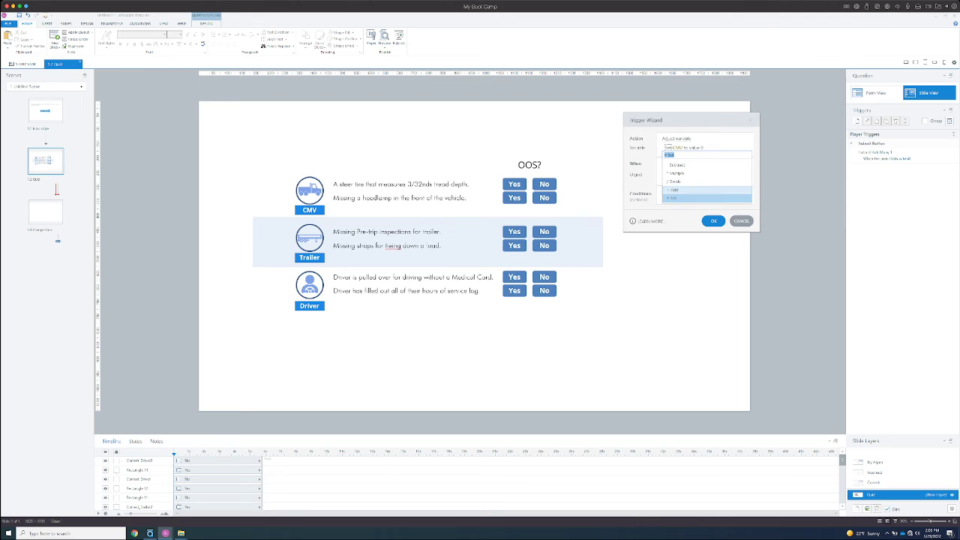
click(677, 191)
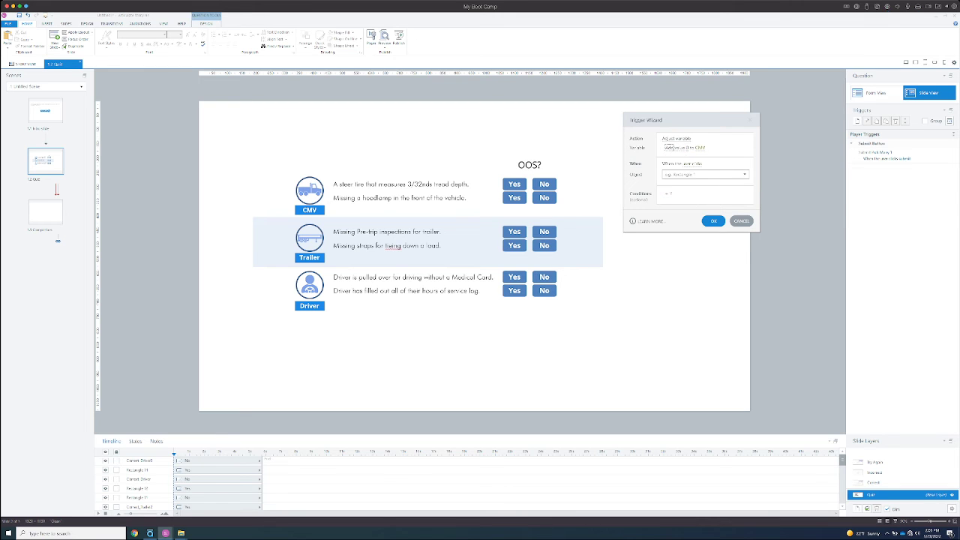
click(686, 148)
key(Return)
drag(698, 118, 770, 103)
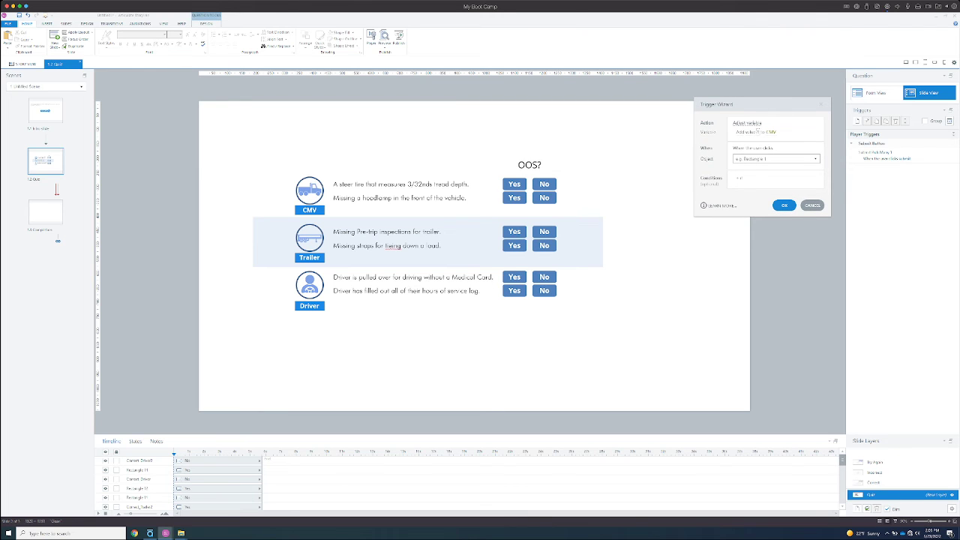
click(754, 148)
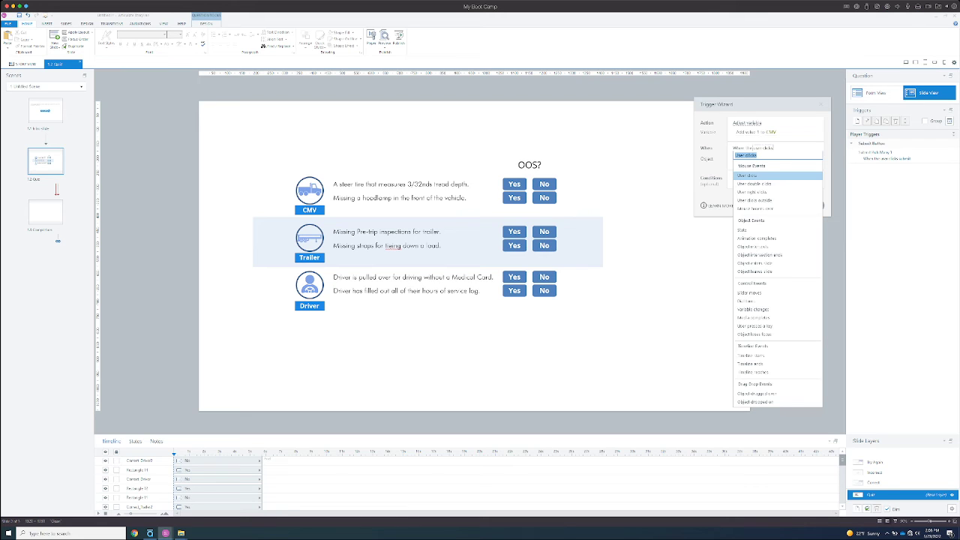
click(747, 175)
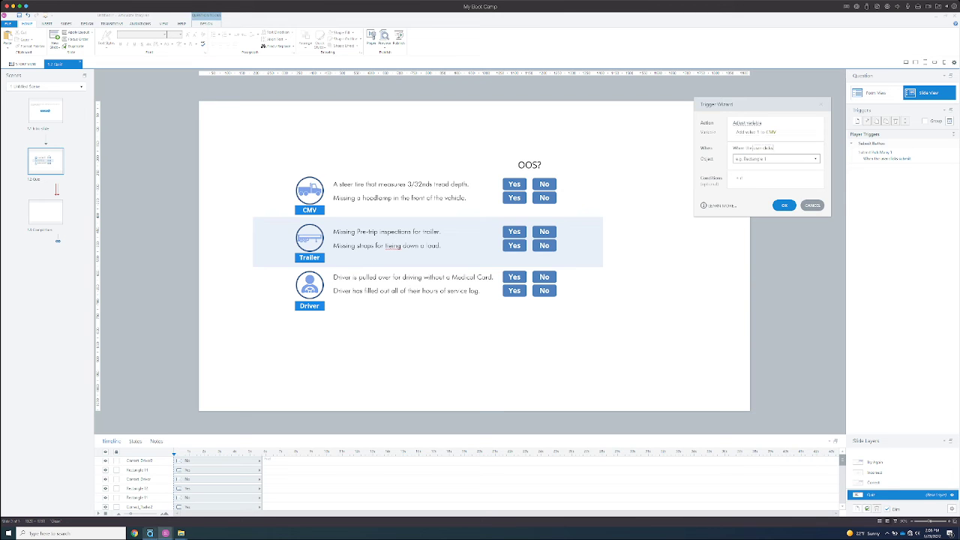
mouse_move(165, 533)
click(200, 506)
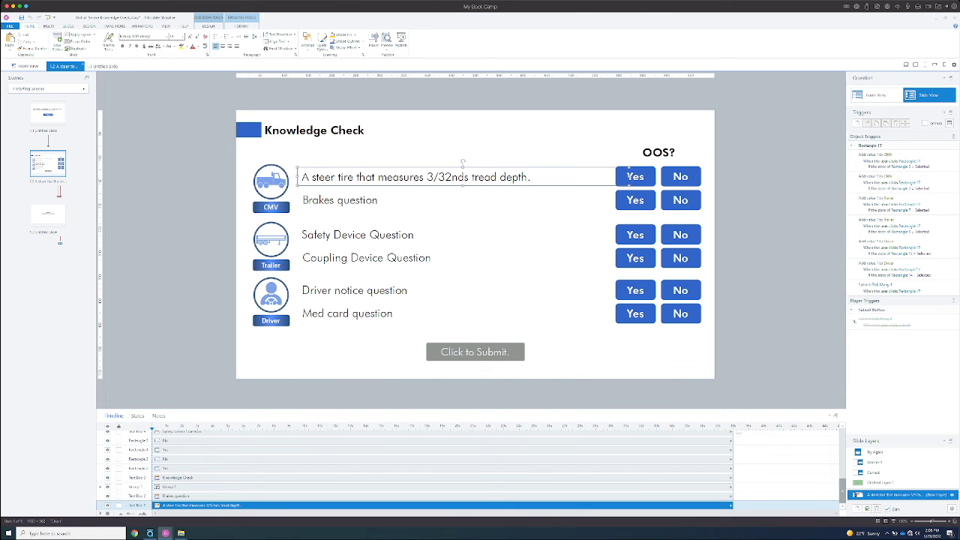
mouse_move(165, 533)
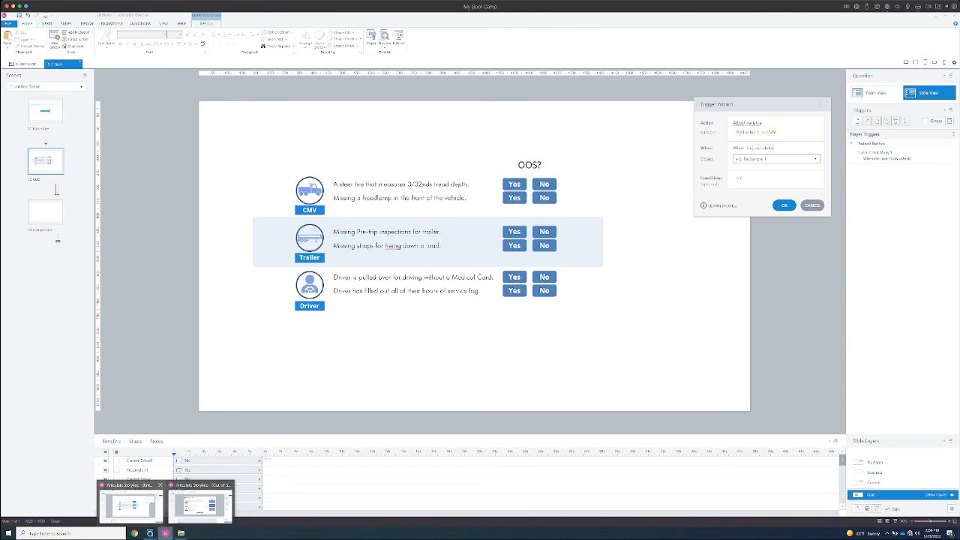
click(131, 505)
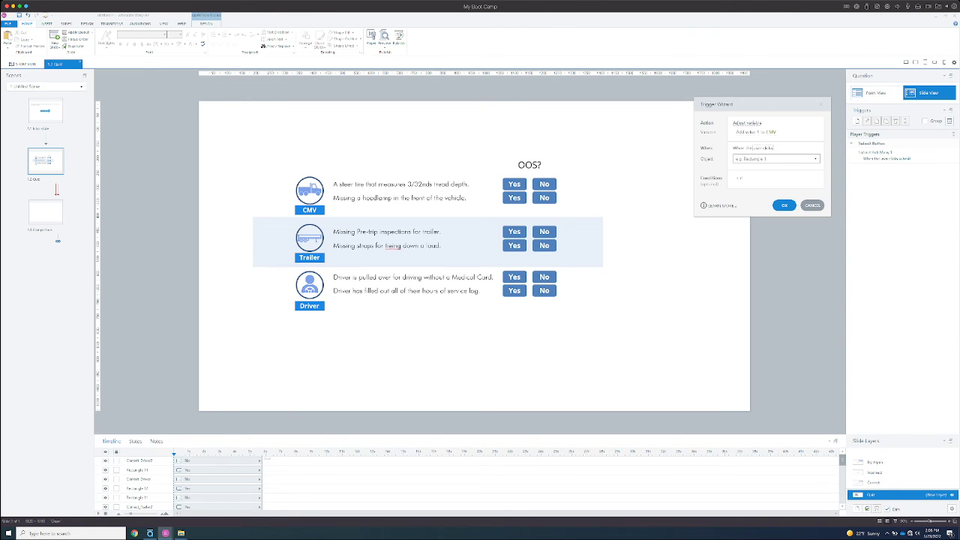
click(812, 205)
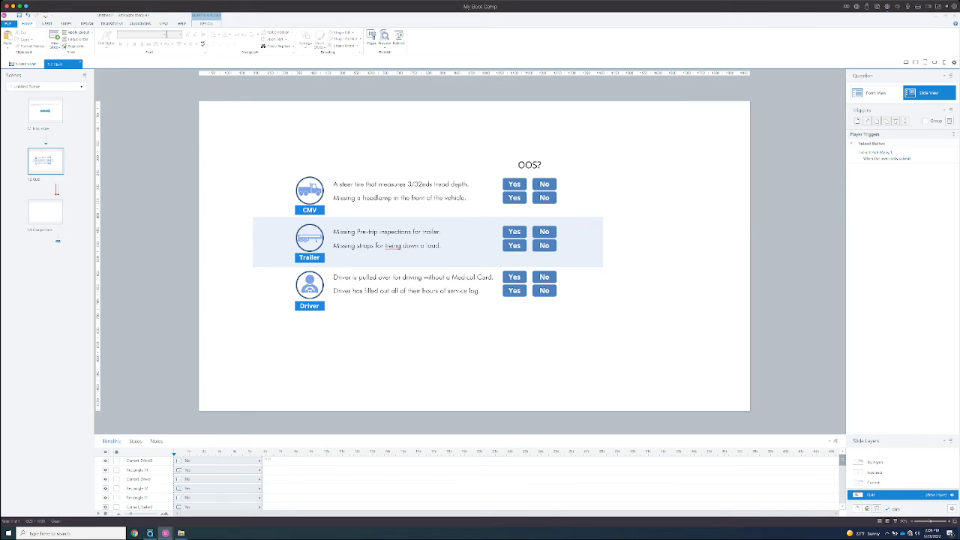
Step: Draw a wide rectangle on the base slide beneath the Driver statements to serve as a submit button
click(46, 23)
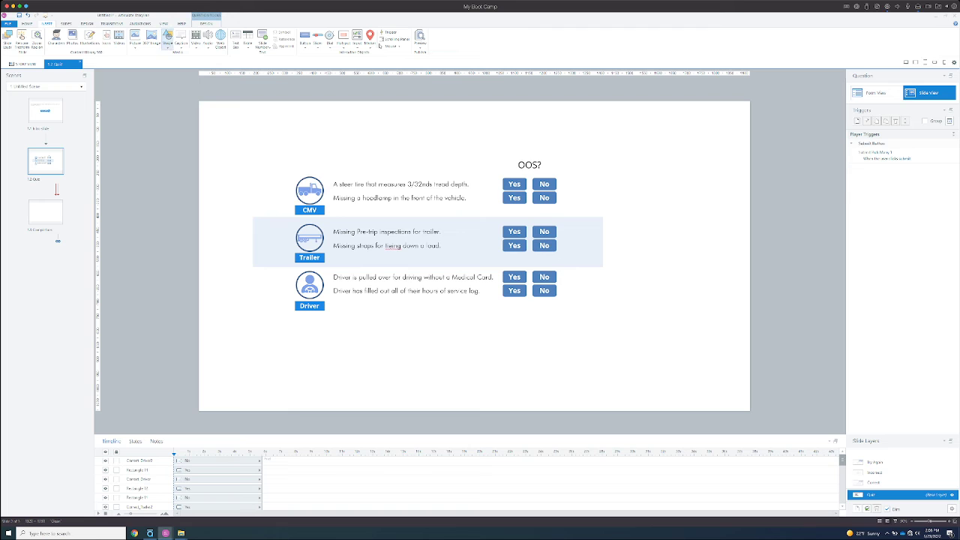
click(167, 39)
click(171, 72)
mouse_move(358, 327)
mouse_down()
mouse_move(437, 351)
mouse_move(483, 346)
mouse_up()
Step: Label the new rectangle "Click to Submit" and apply the bright blue shape style to it
text(C)
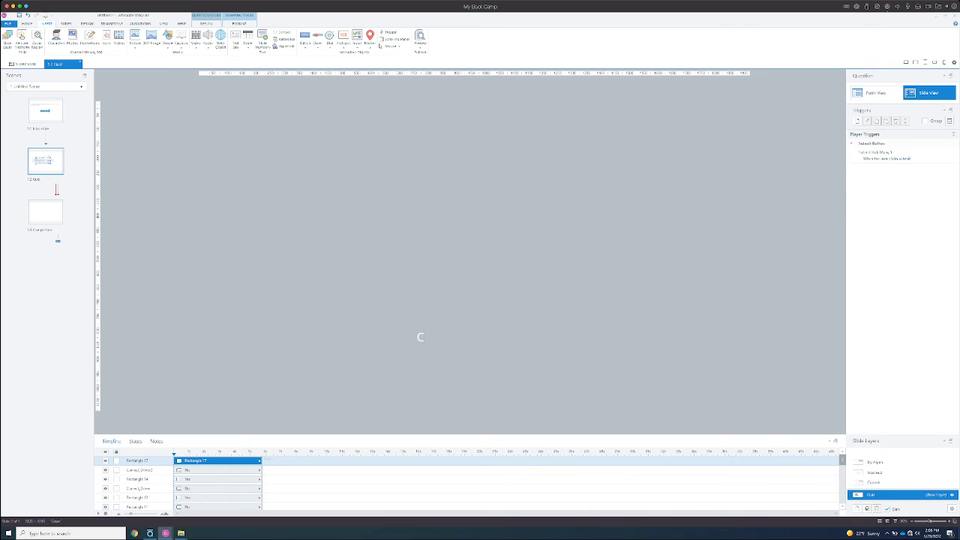
text(lick to ch)
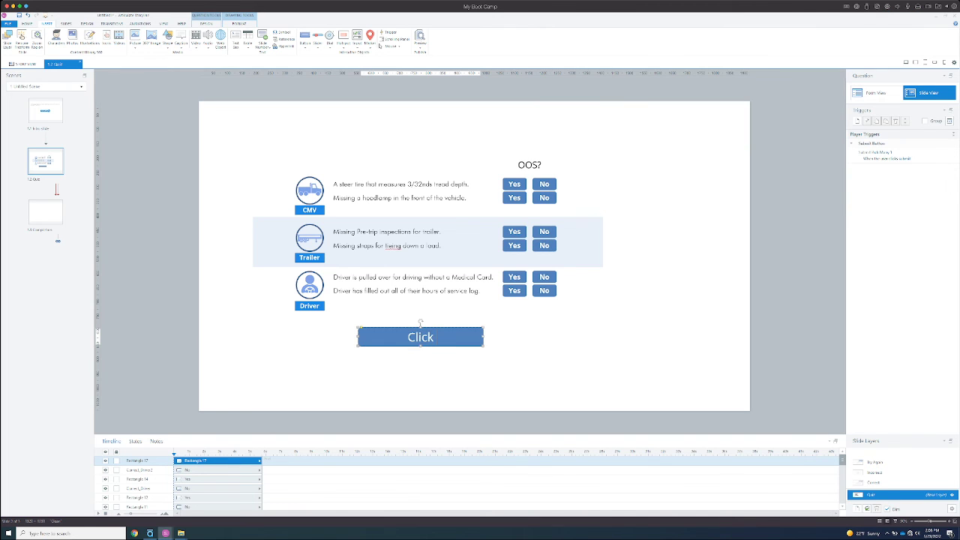
key(BackSpace)
key(BackSpace)
text(Submti)
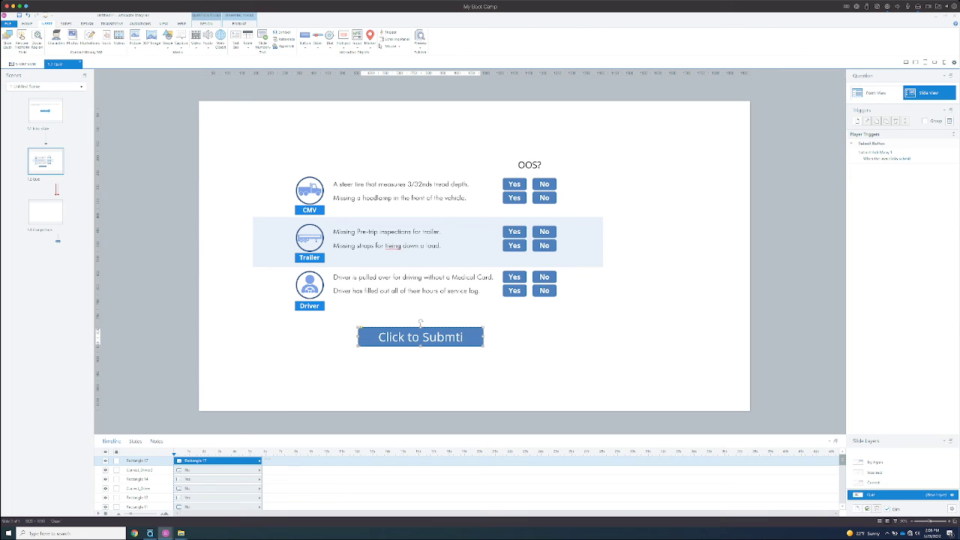
key(BackSpace)
key(BackSpace)
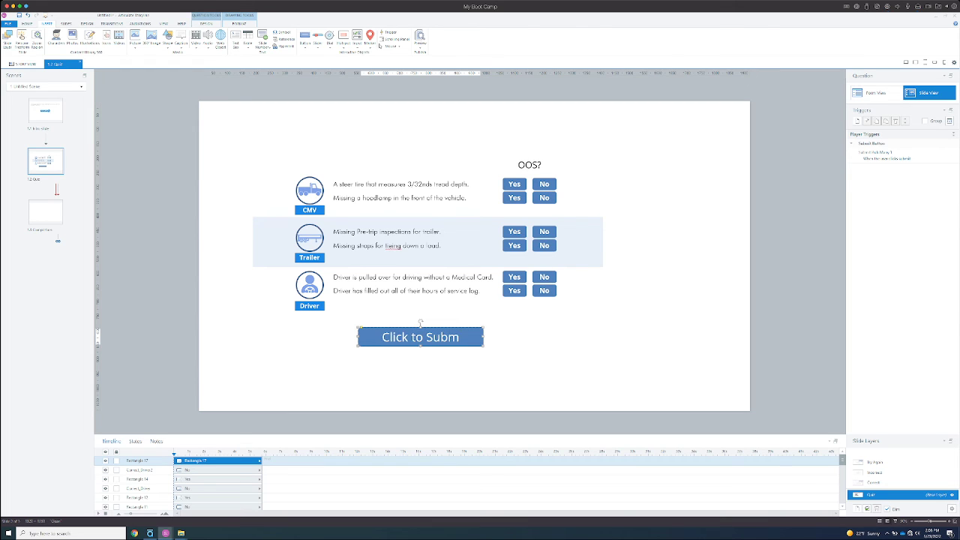
text(it)
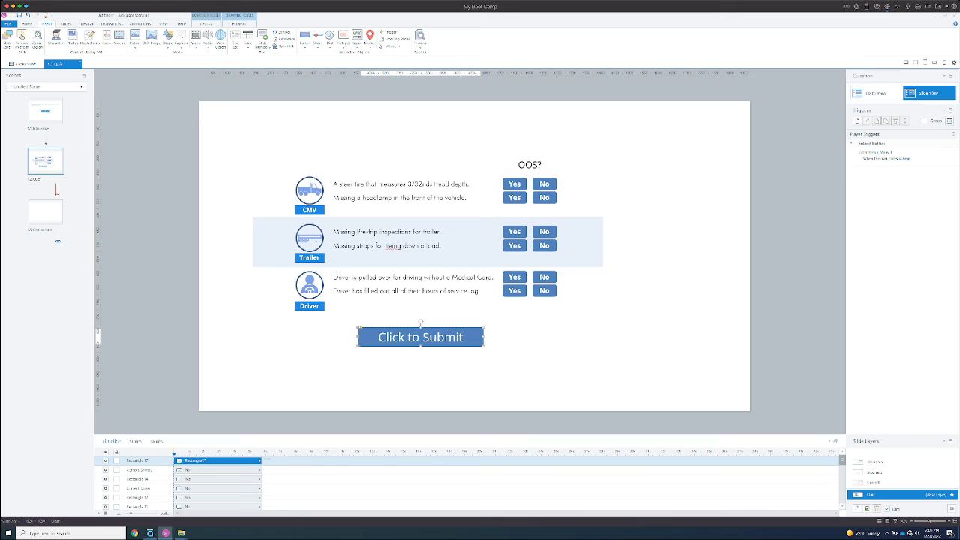
key(Escape)
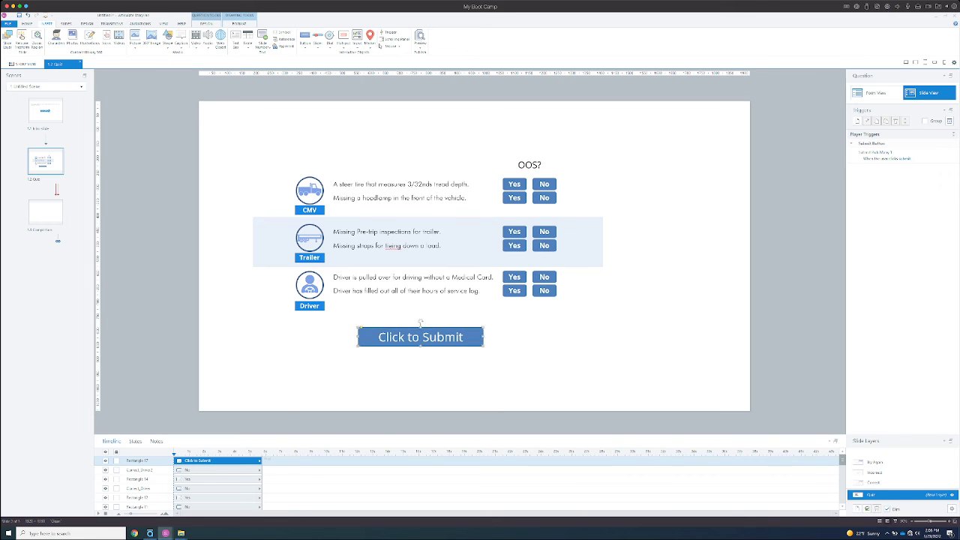
click(240, 24)
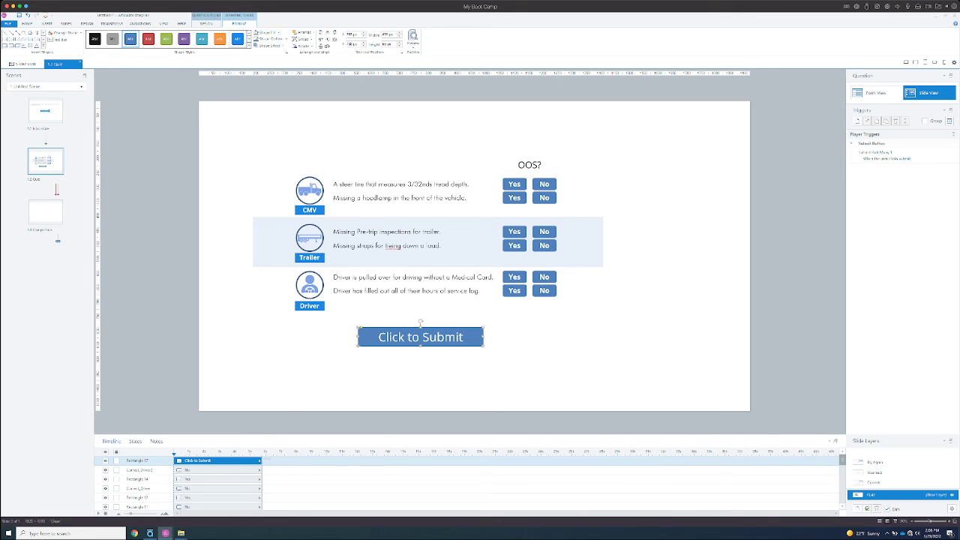
click(238, 39)
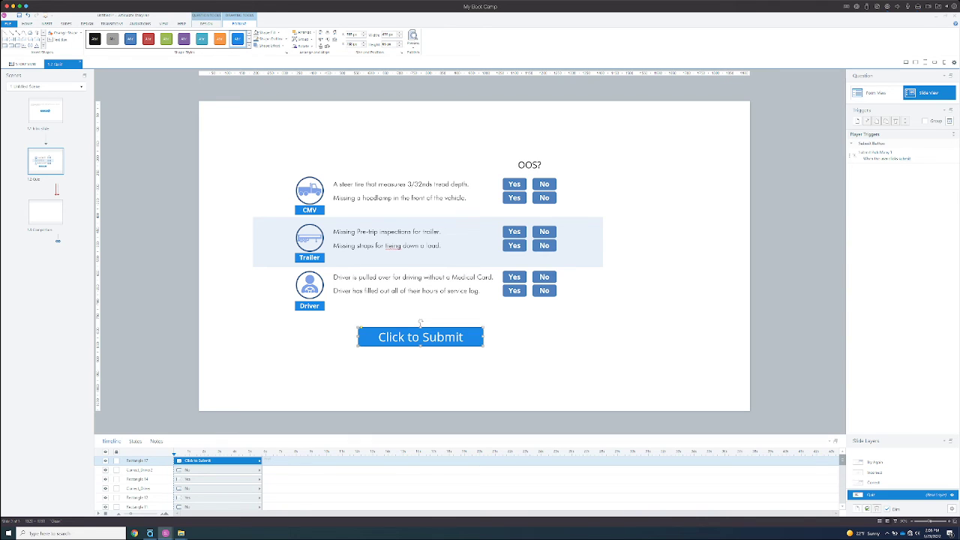
Step: Add a trigger that submits the Pick Many interaction when the "Click to Submit" rectangle is clicked
click(857, 121)
drag(762, 105, 623, 118)
click(637, 137)
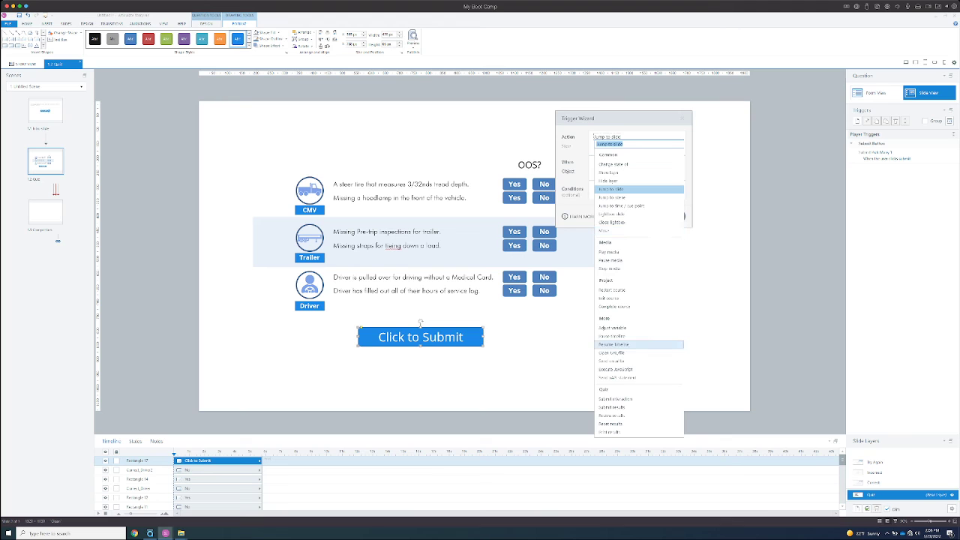
click(616, 399)
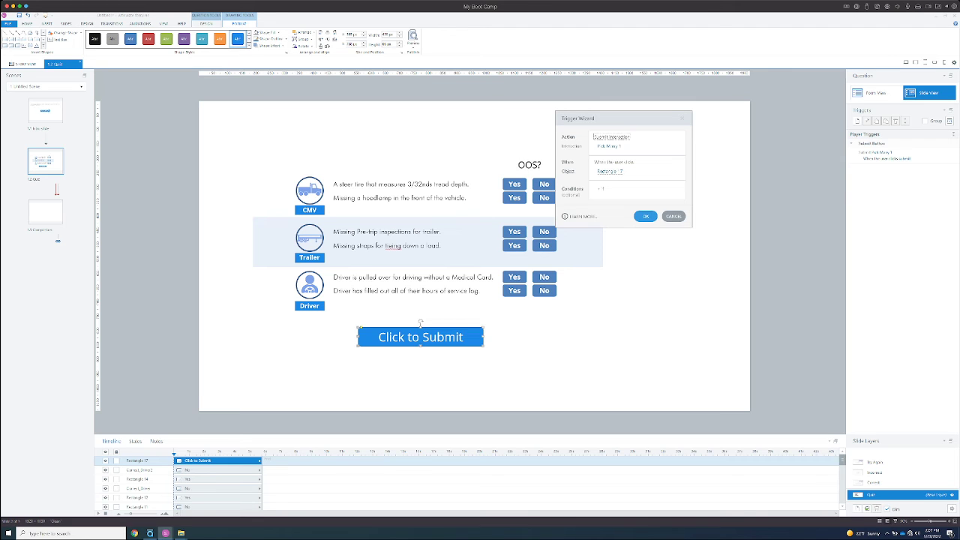
click(645, 216)
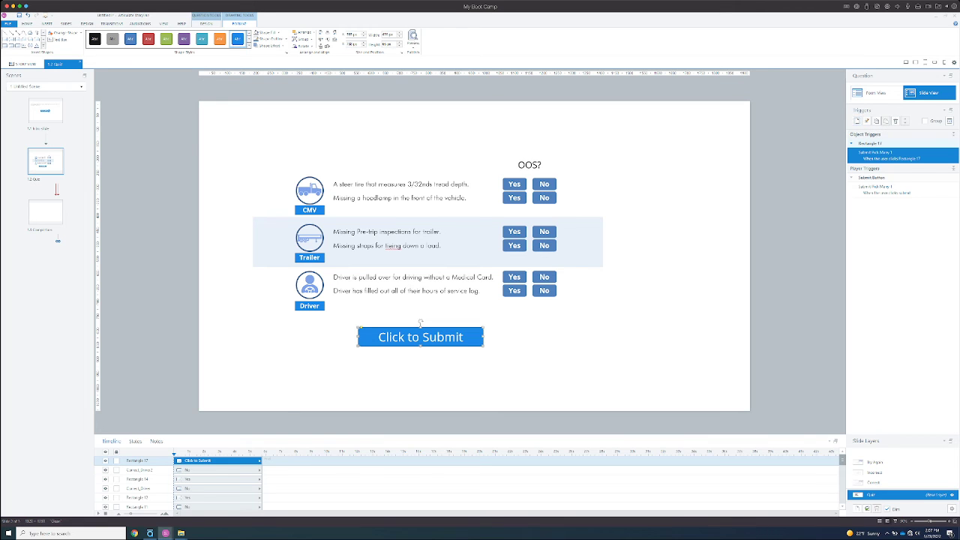
Step: Start a new trigger that adds 1 to the CMV variable when the "Click to Submit" rectangle (Rectangle 17) is clicked
click(857, 121)
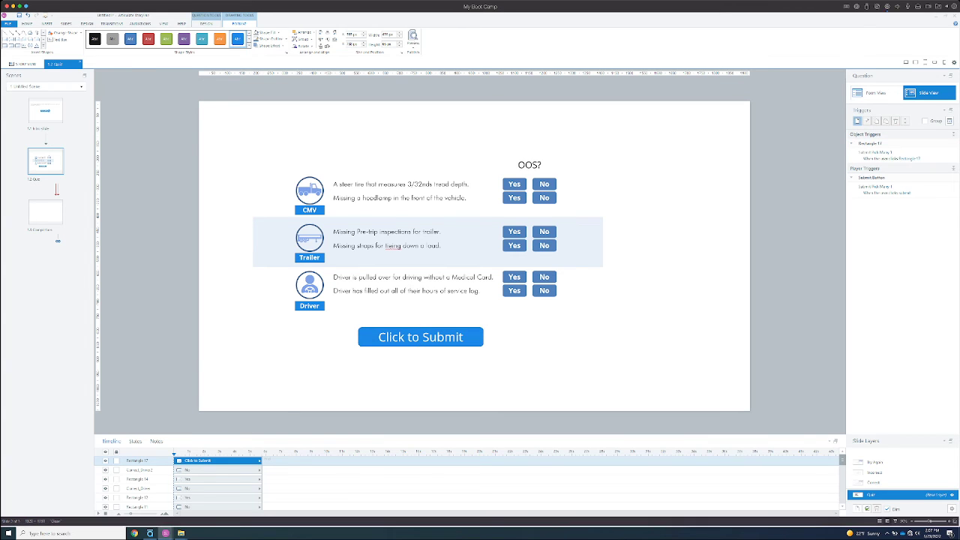
drag(624, 118, 695, 109)
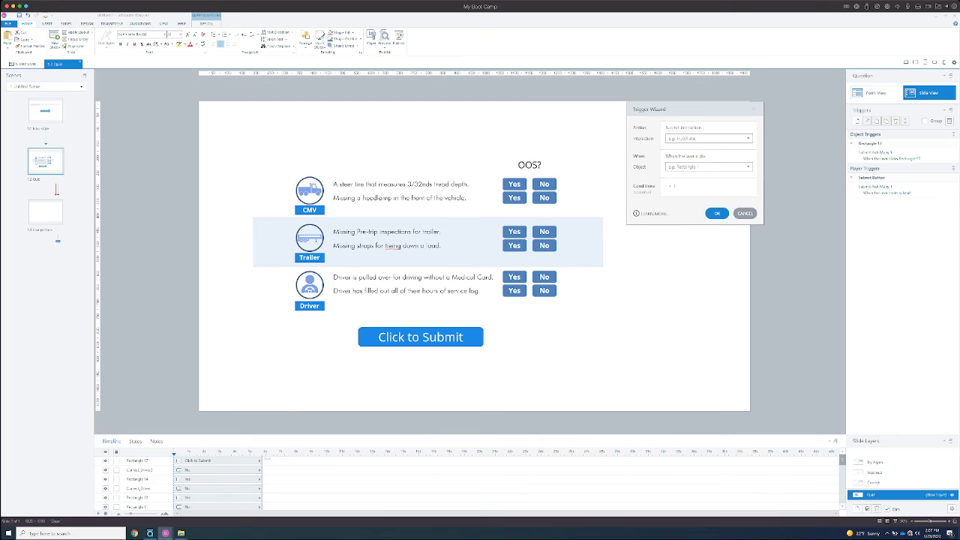
click(683, 128)
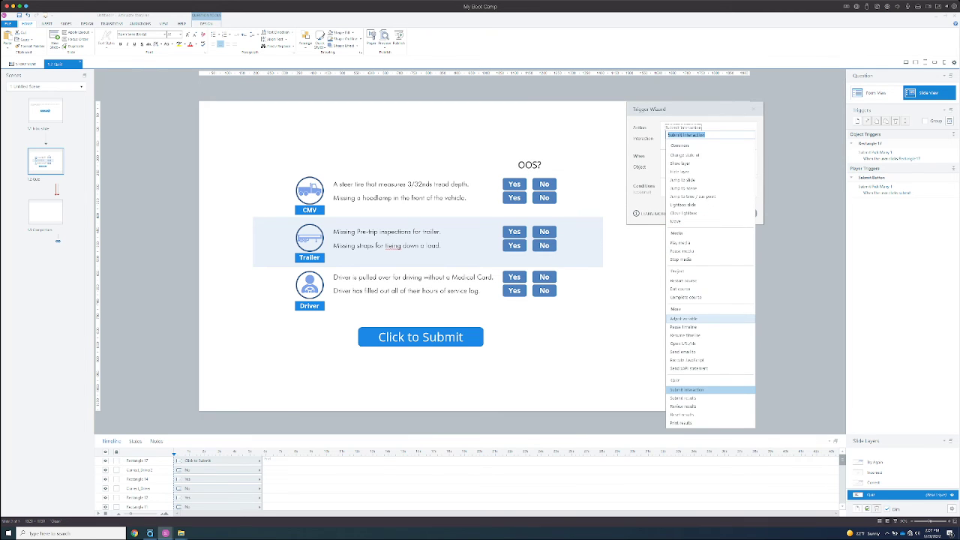
click(683, 319)
click(673, 138)
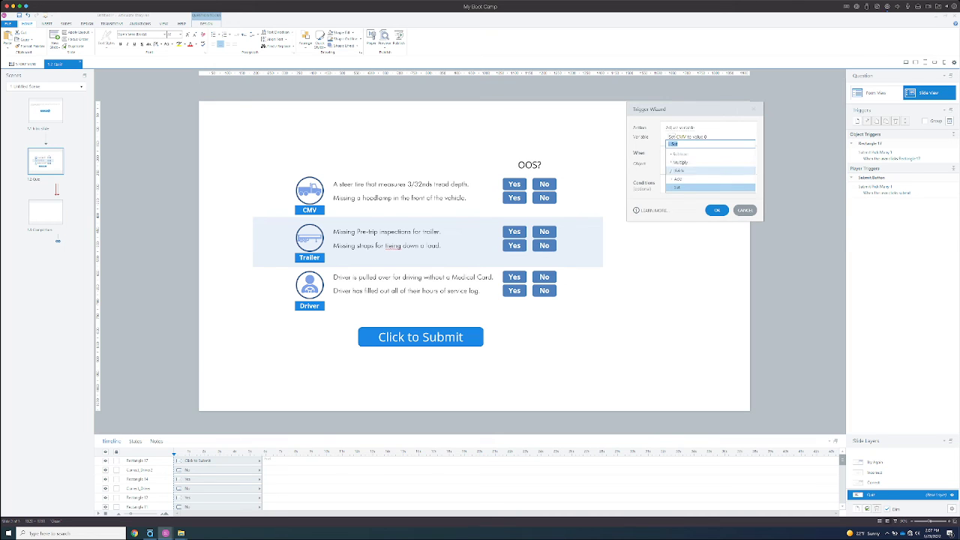
click(679, 178)
click(691, 137)
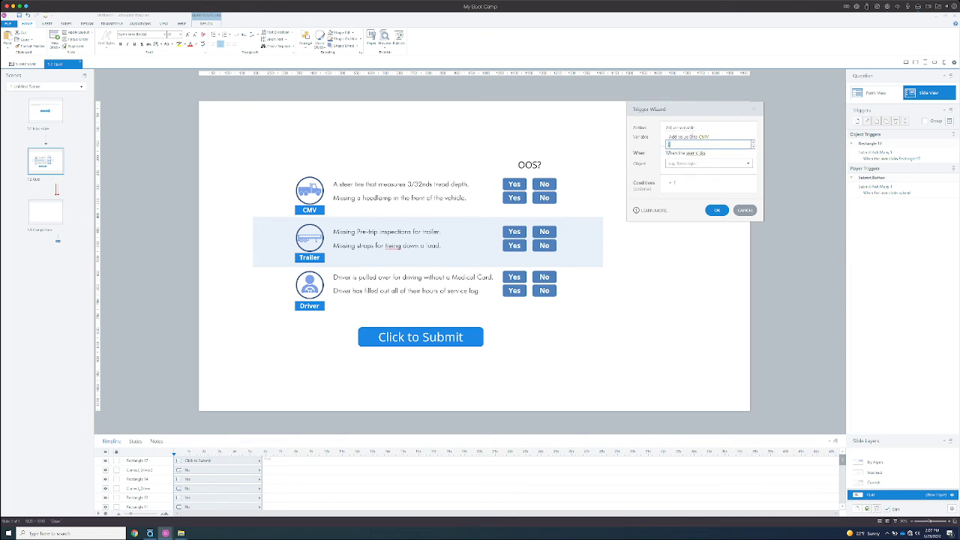
text(1)
key(Return)
click(748, 163)
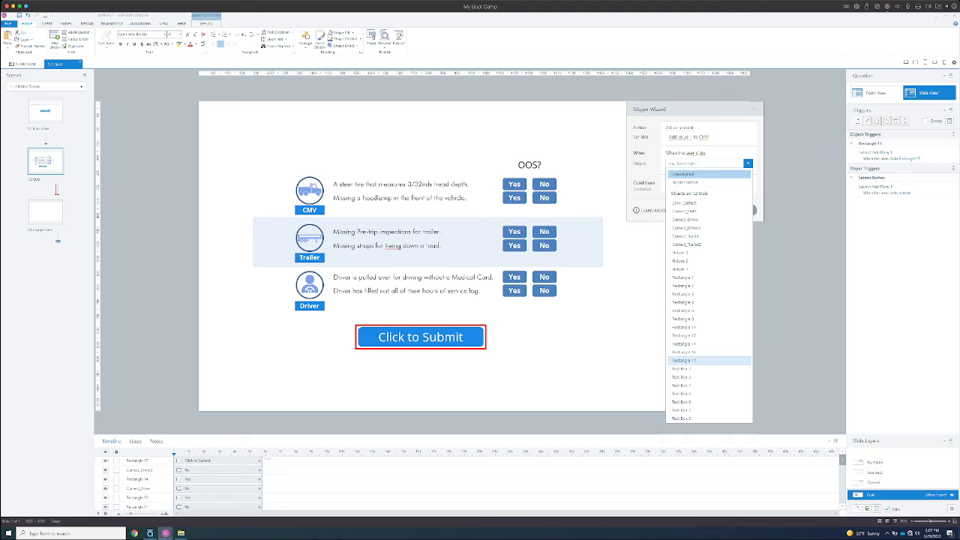
click(683, 359)
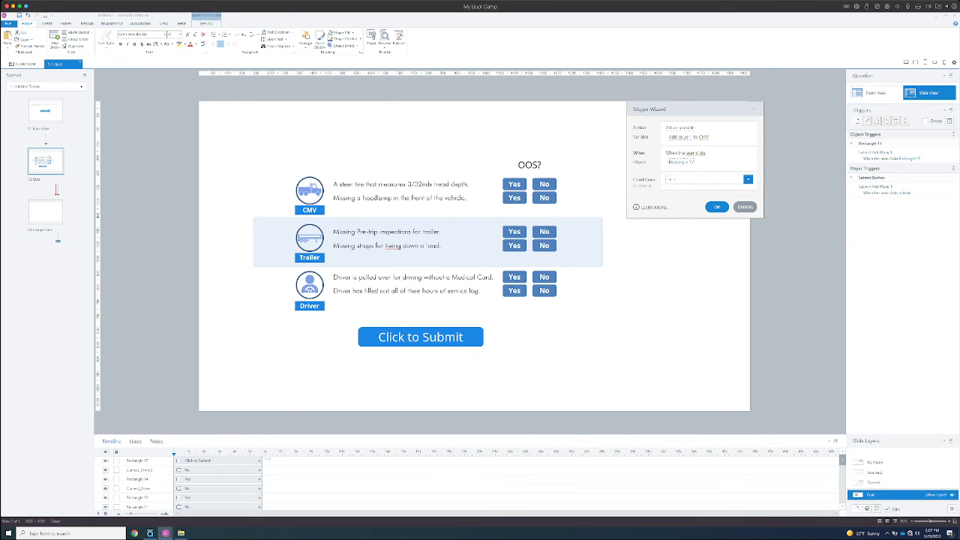
Step: Add the condition that the state of CMV_Correct is Selected to the new trigger and save it
click(675, 179)
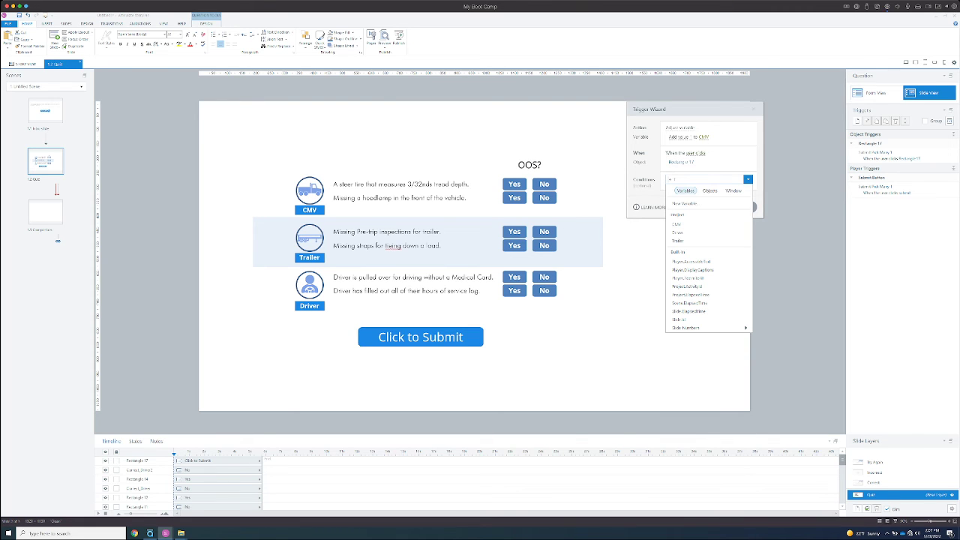
click(709, 191)
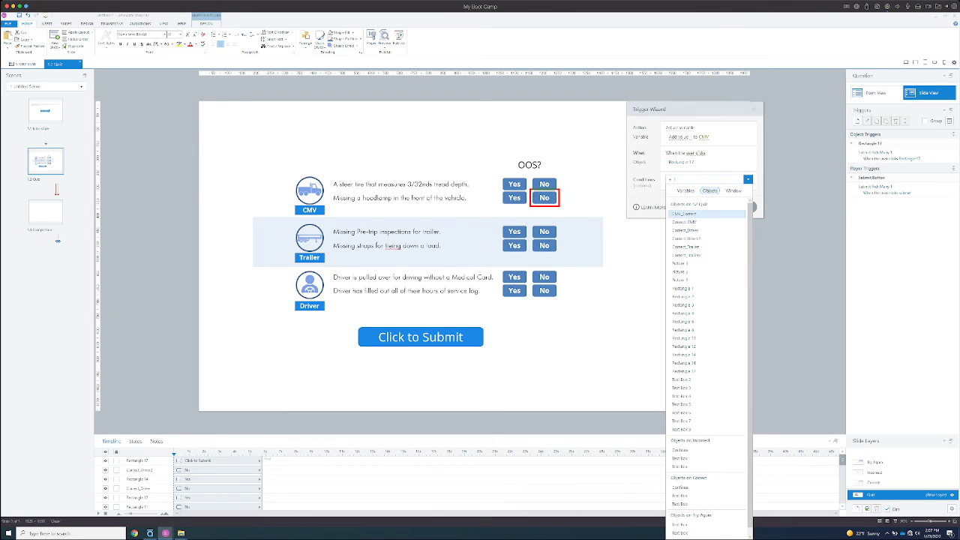
click(685, 214)
click(732, 178)
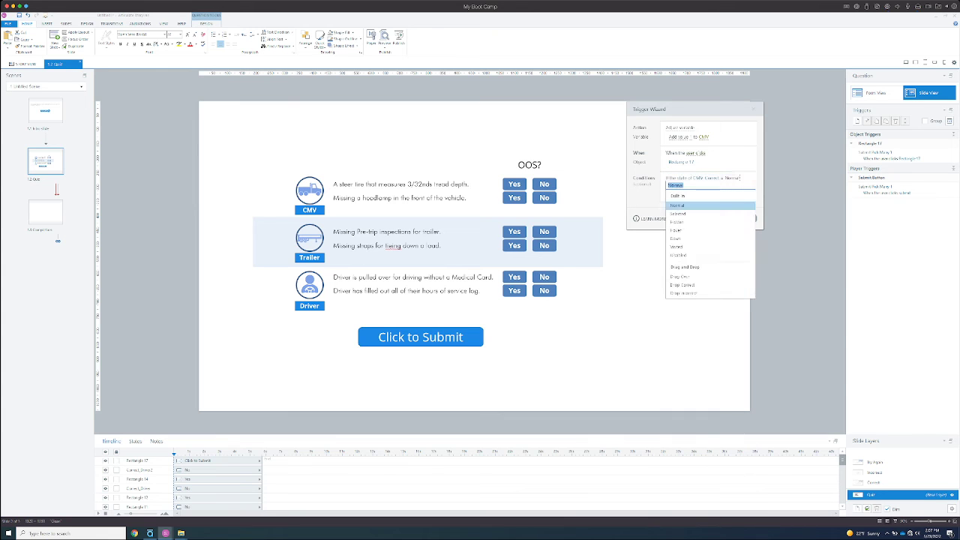
click(679, 214)
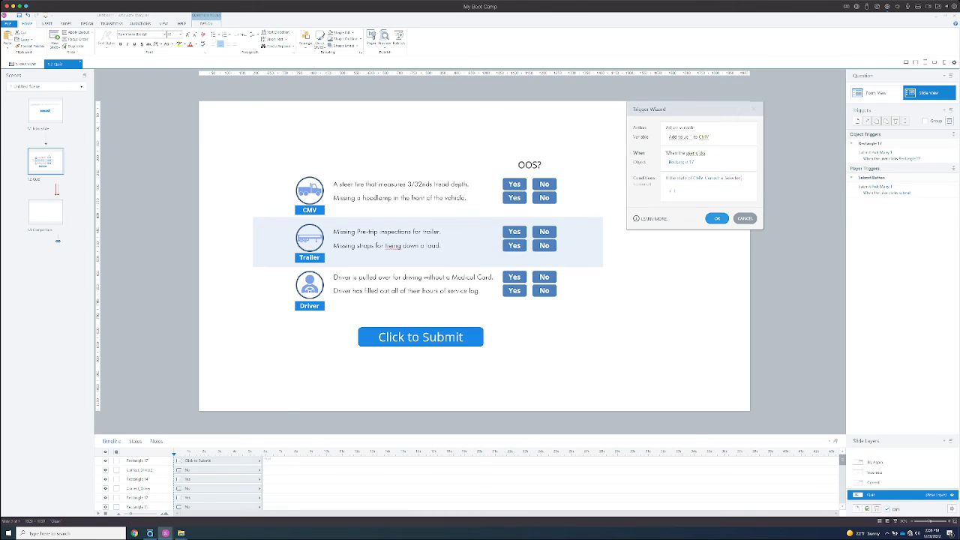
click(716, 218)
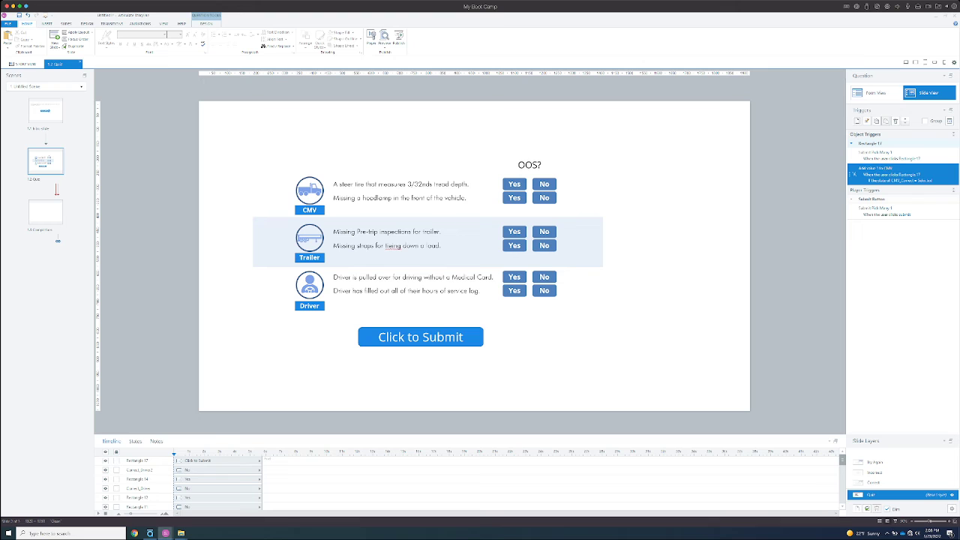
Step: Duplicate the CMV trigger with its condition pointing to Correct_CMV, and check the two CMV No buttons on the slide
click(876, 121)
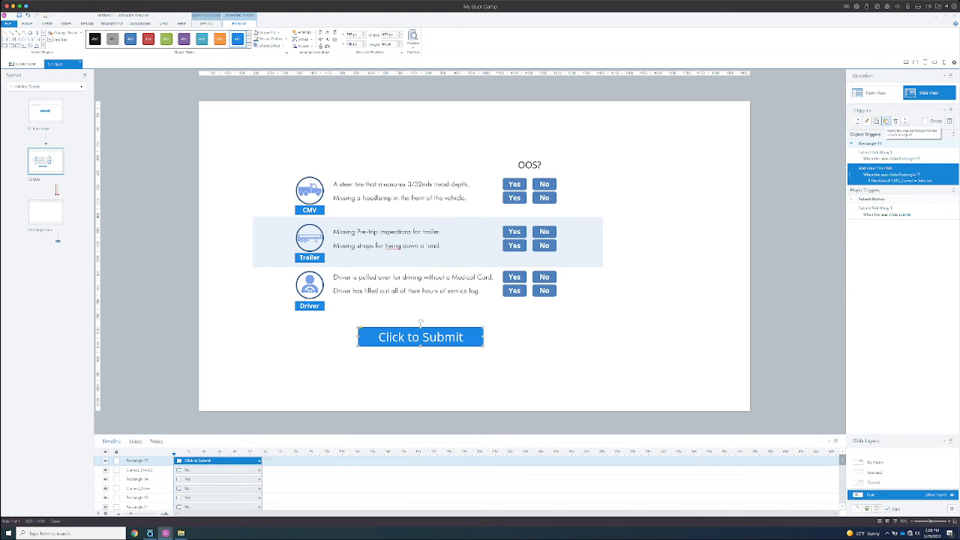
click(885, 121)
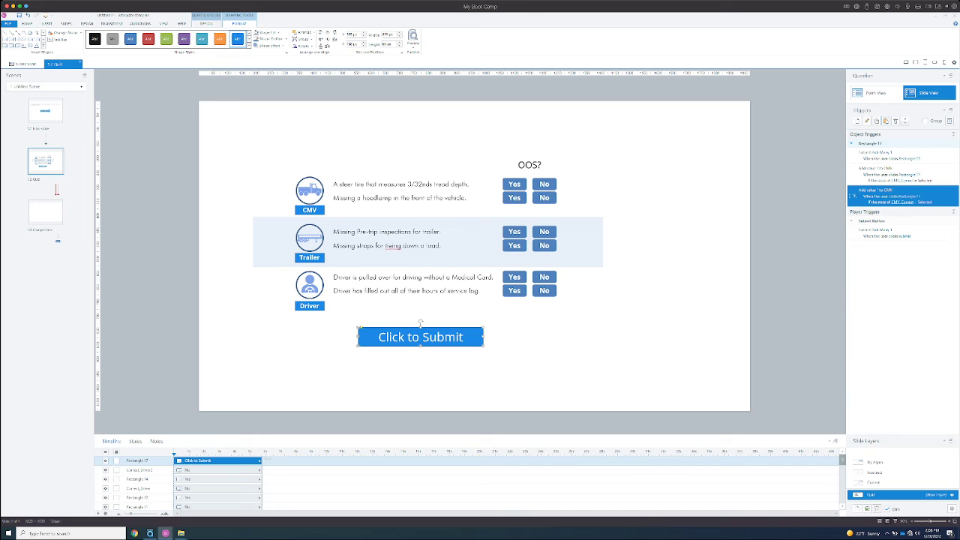
click(900, 203)
click(916, 203)
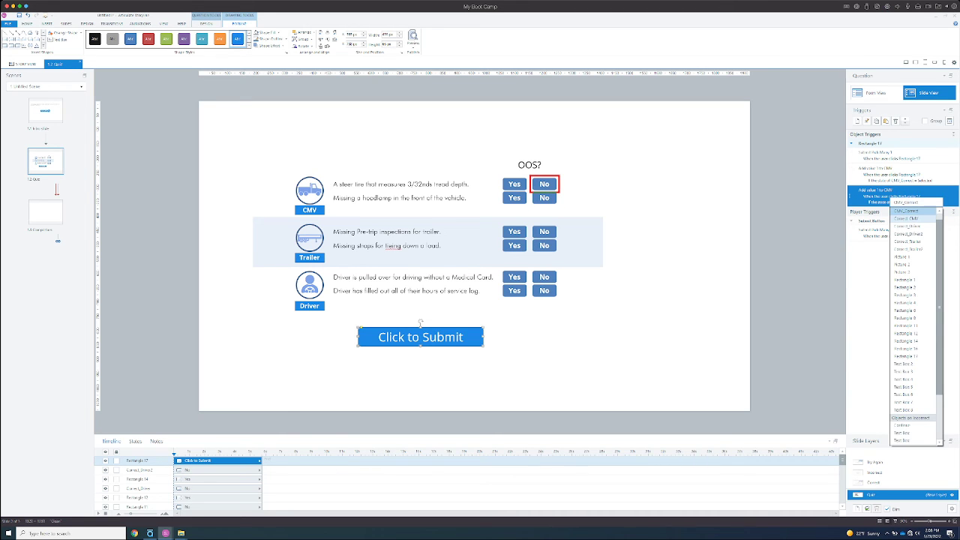
click(908, 218)
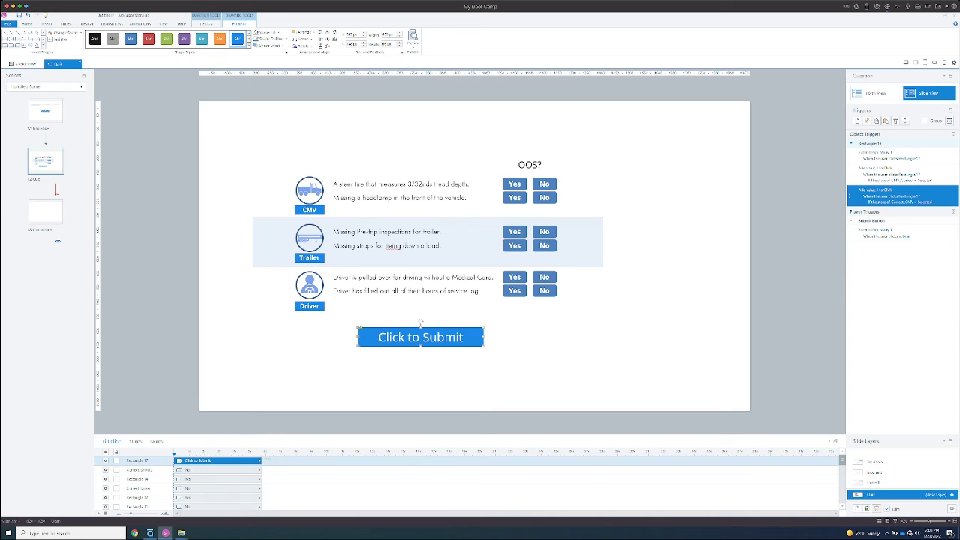
click(534, 195)
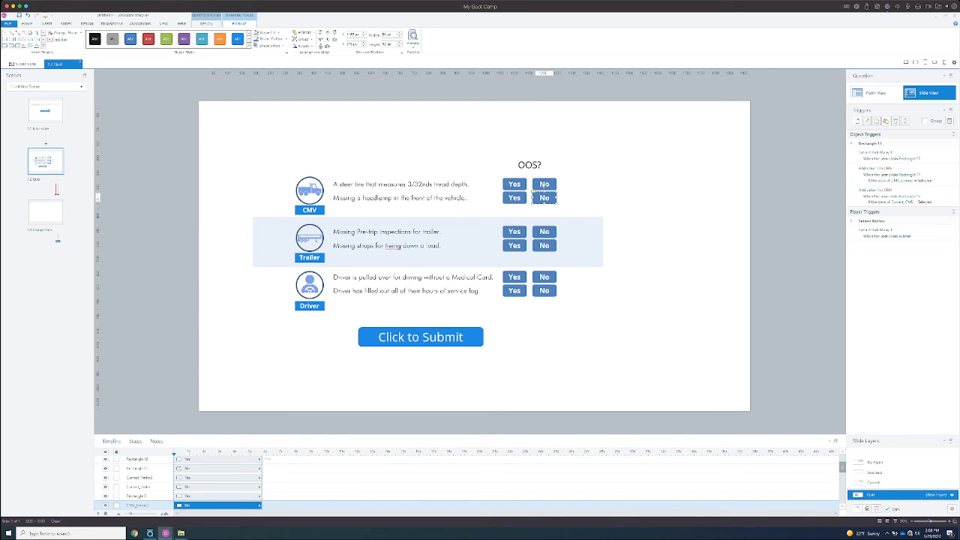
click(541, 184)
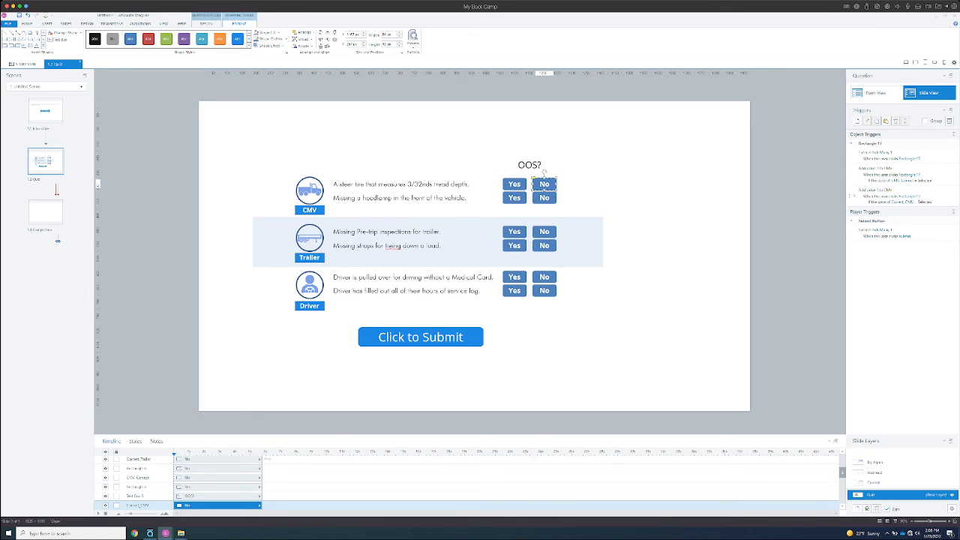
Step: Duplicate the trigger to add 1 to Trailer if Correct_Trailer is Selected, and paste another copy of that Trailer trigger
click(855, 196)
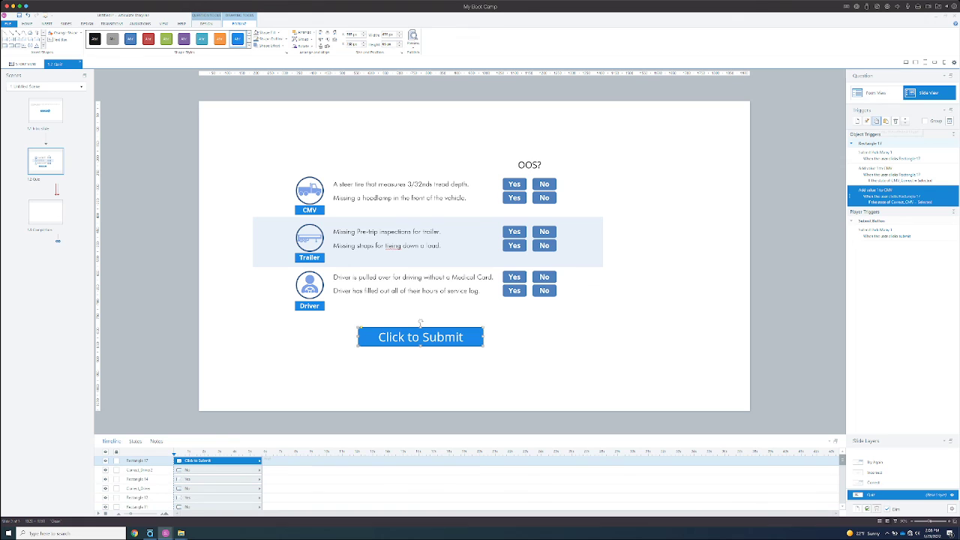
click(876, 120)
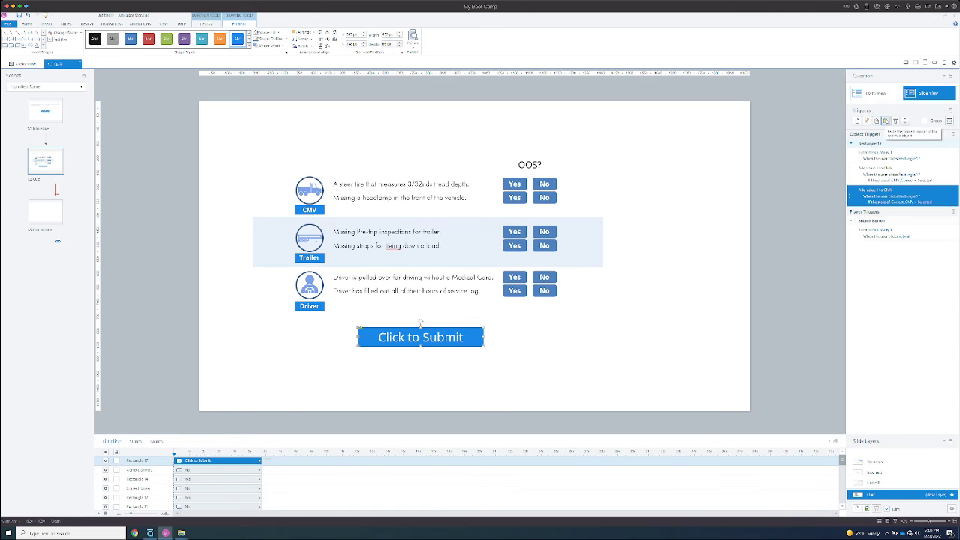
click(886, 121)
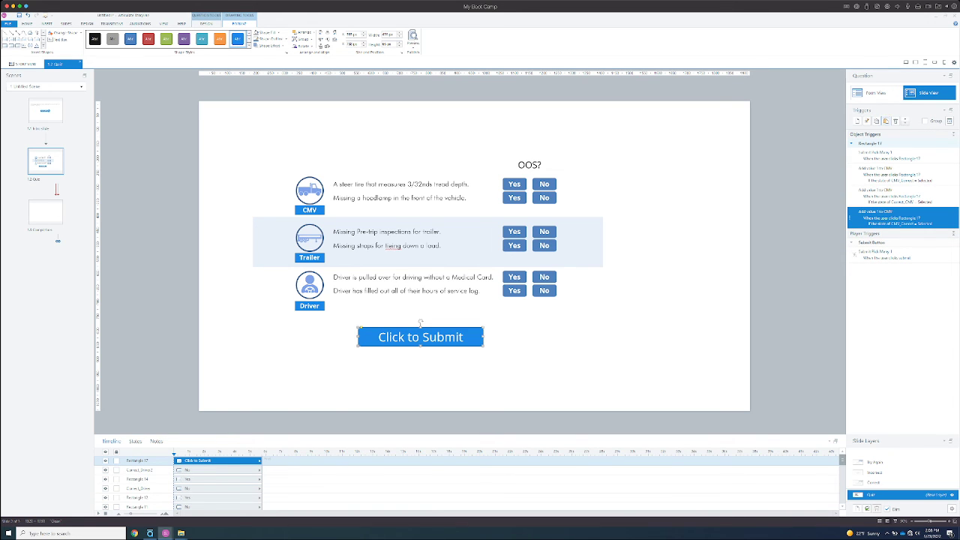
click(887, 212)
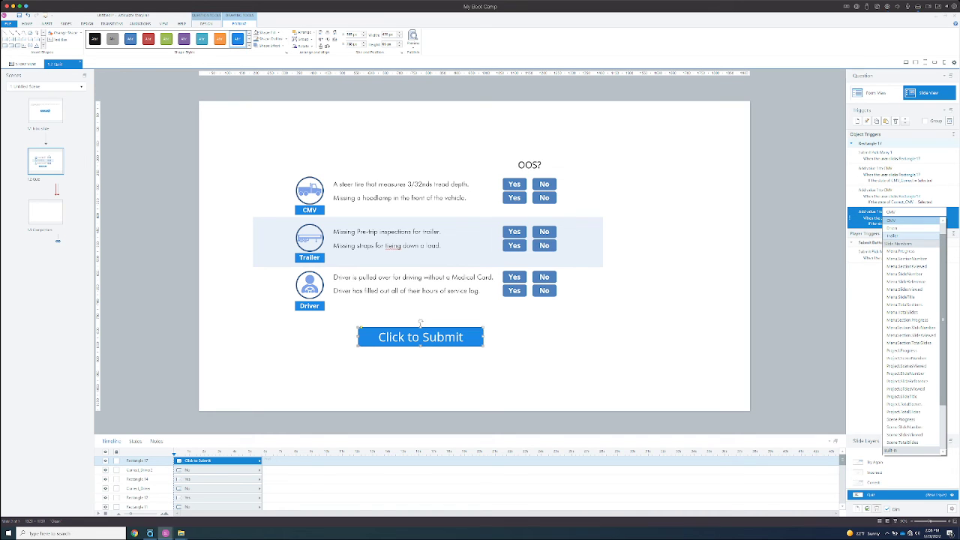
click(892, 235)
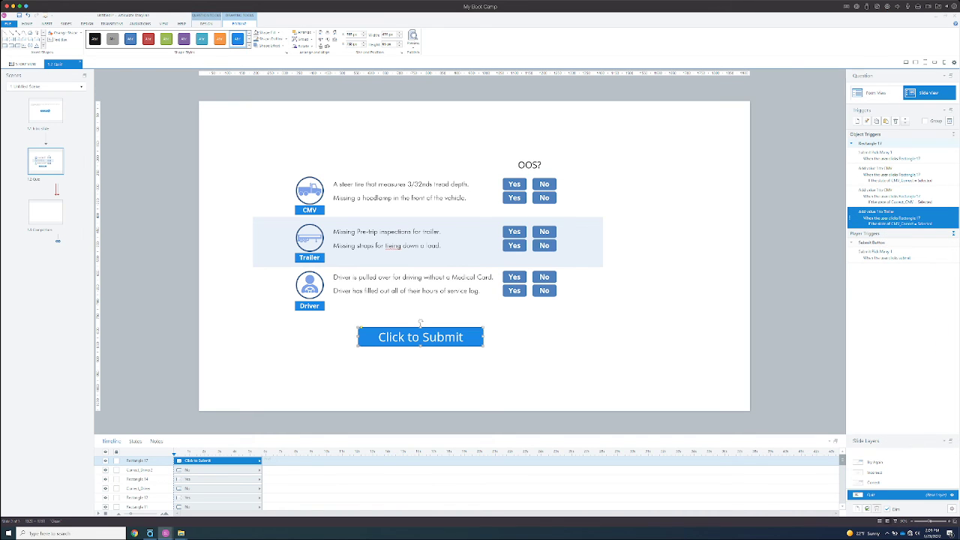
click(900, 223)
click(911, 223)
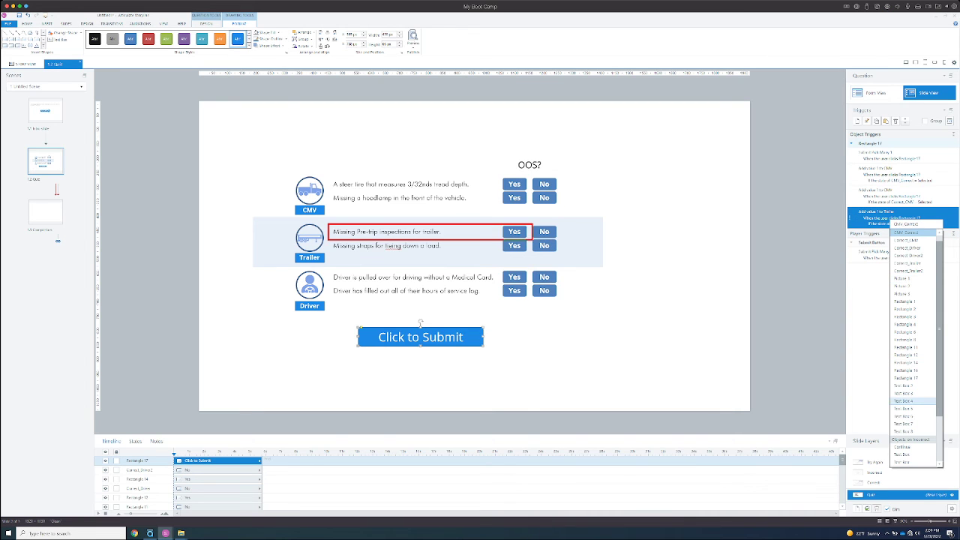
click(908, 263)
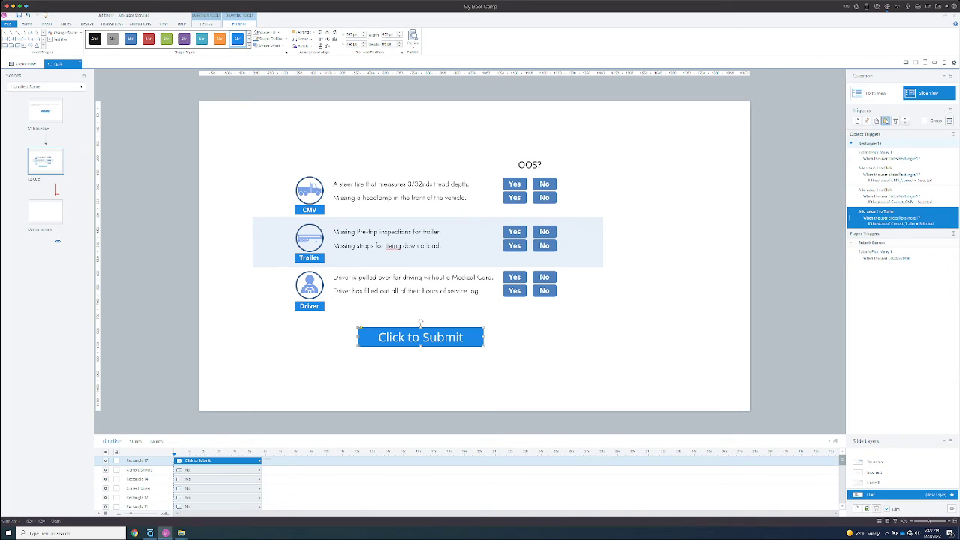
click(885, 120)
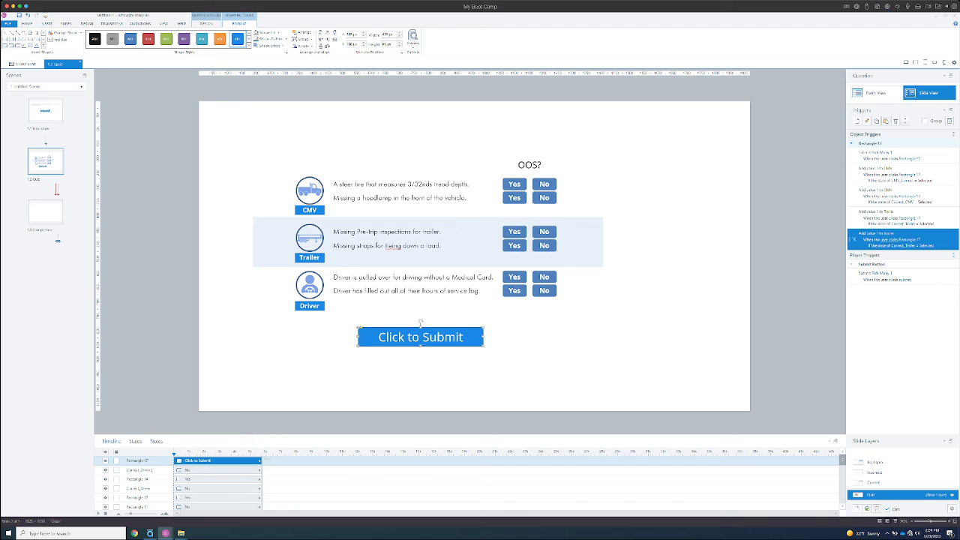
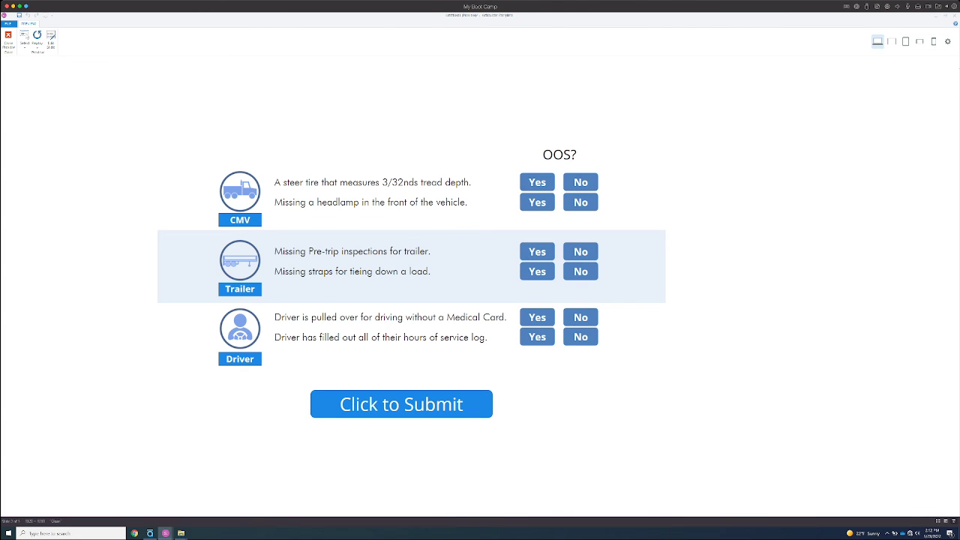
Step: Test the quiz in preview with CMV answered Yes and No, both Trailer and both Driver items answered Yes, and submit
click(536, 182)
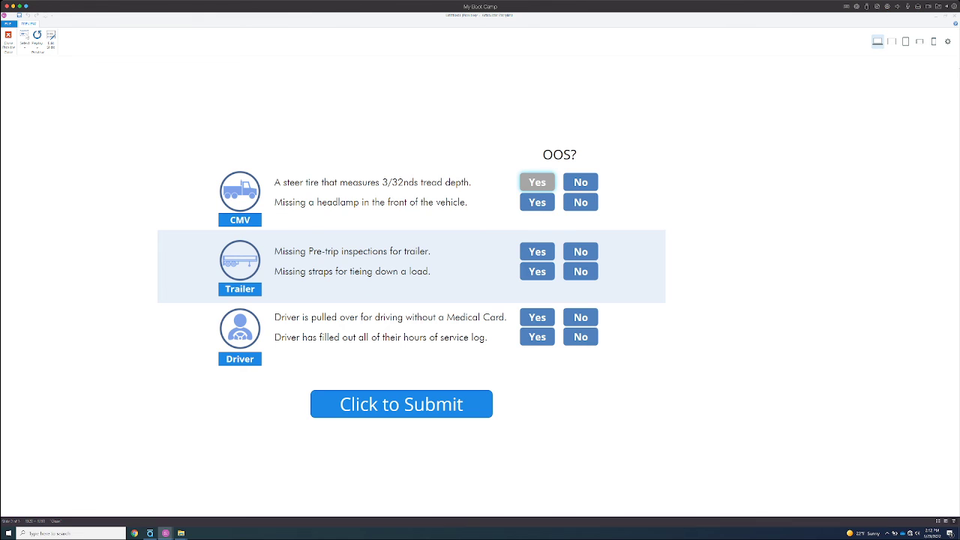
click(581, 202)
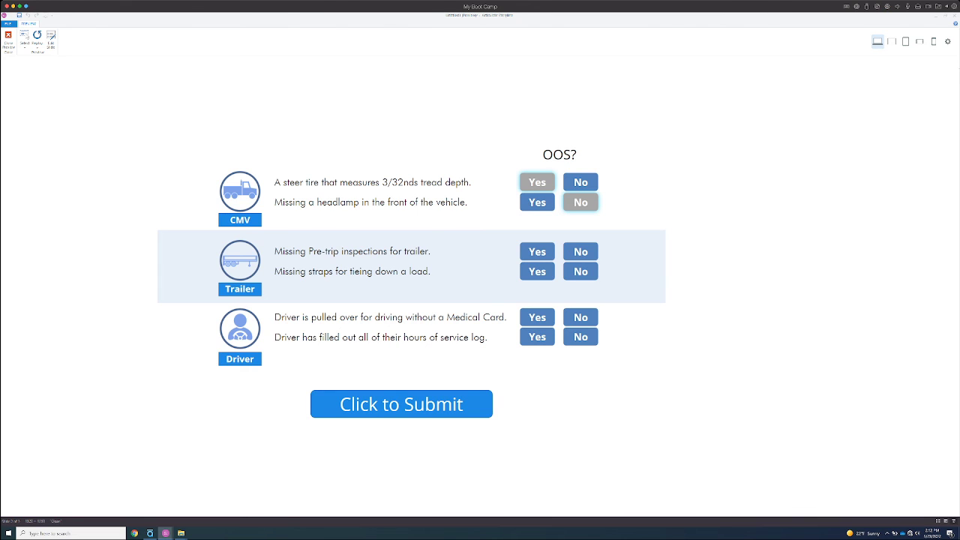
click(537, 252)
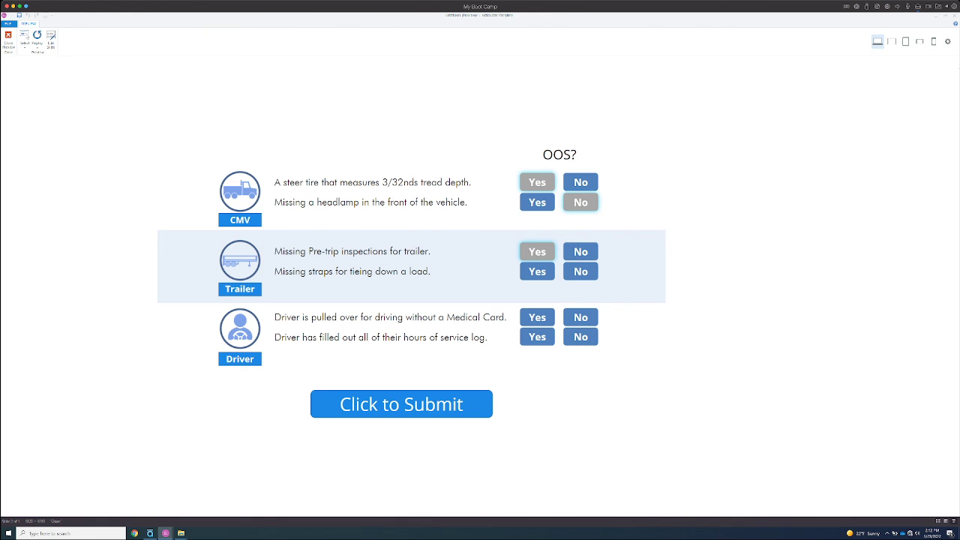
click(537, 272)
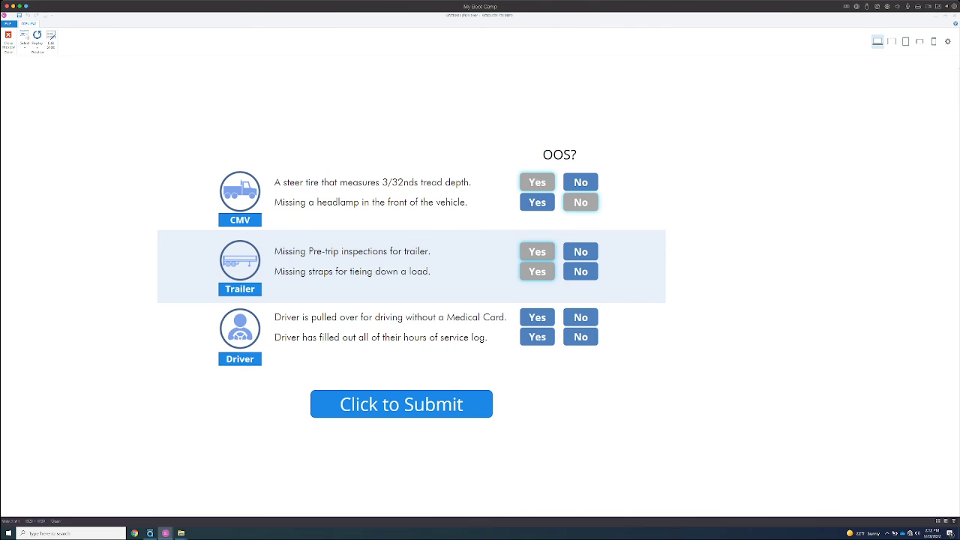
click(537, 317)
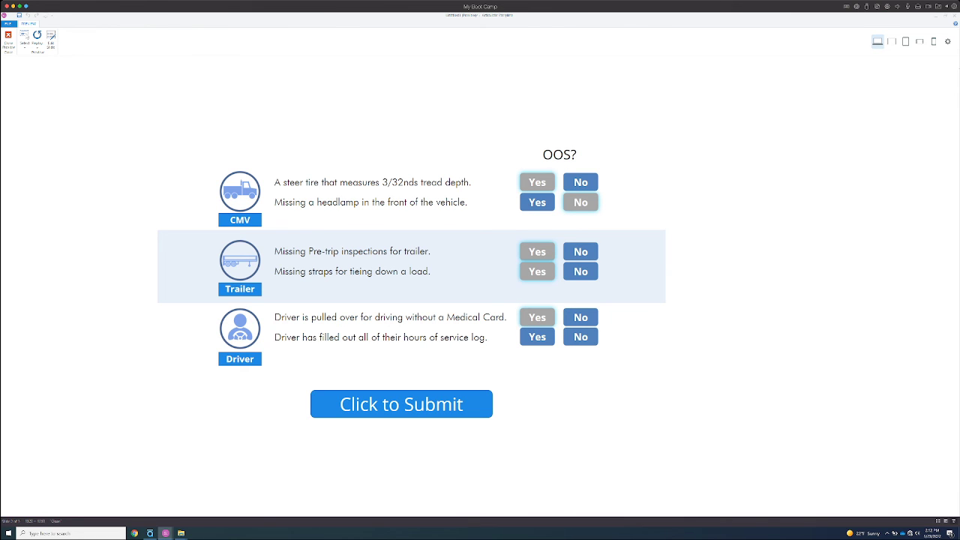
click(537, 337)
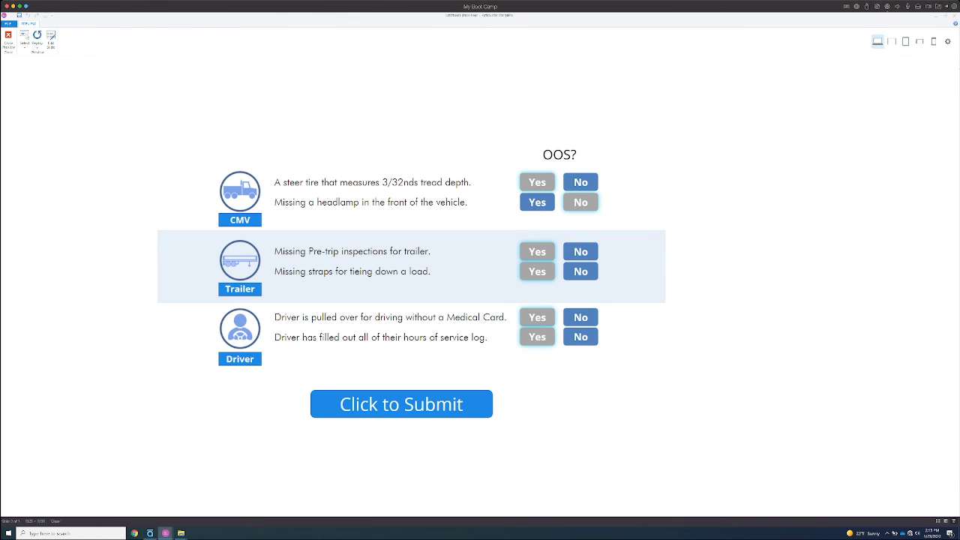
click(401, 404)
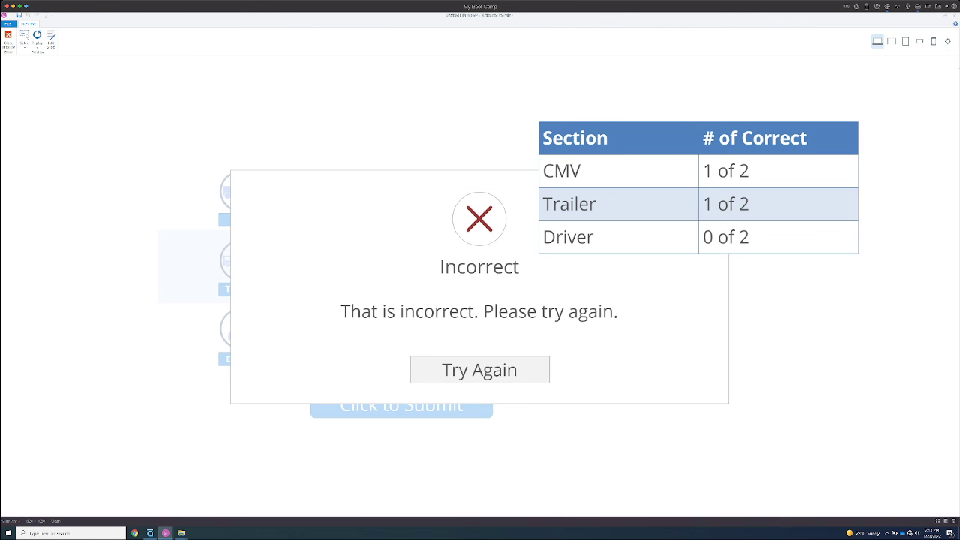
Step: Retry the quiz with both CMV and both Driver items changed to No and Trailer to No and Yes, and resubmit
click(479, 369)
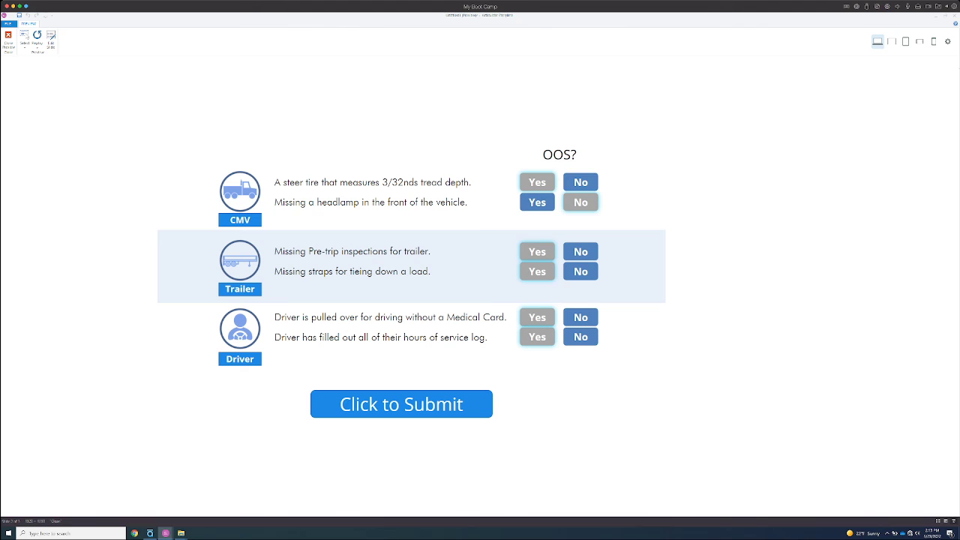
click(580, 183)
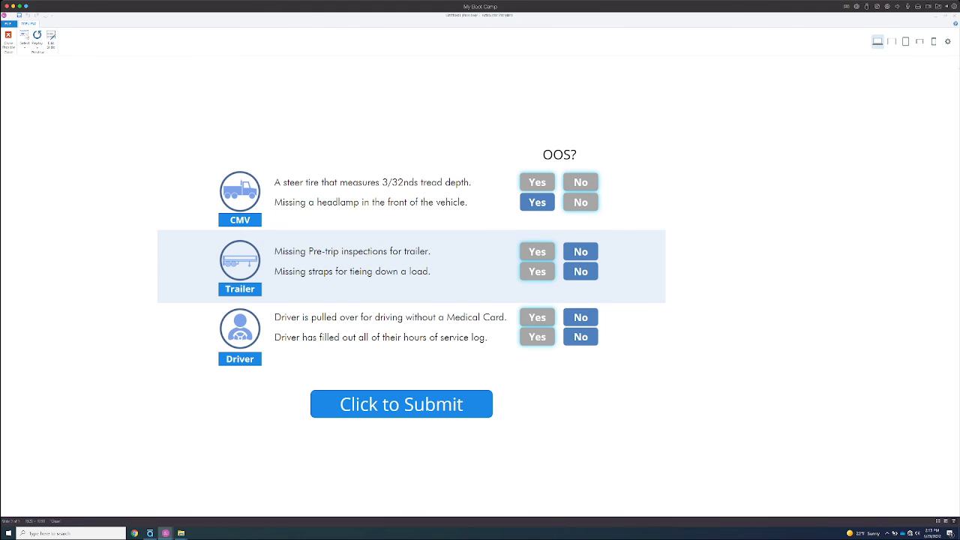
click(580, 252)
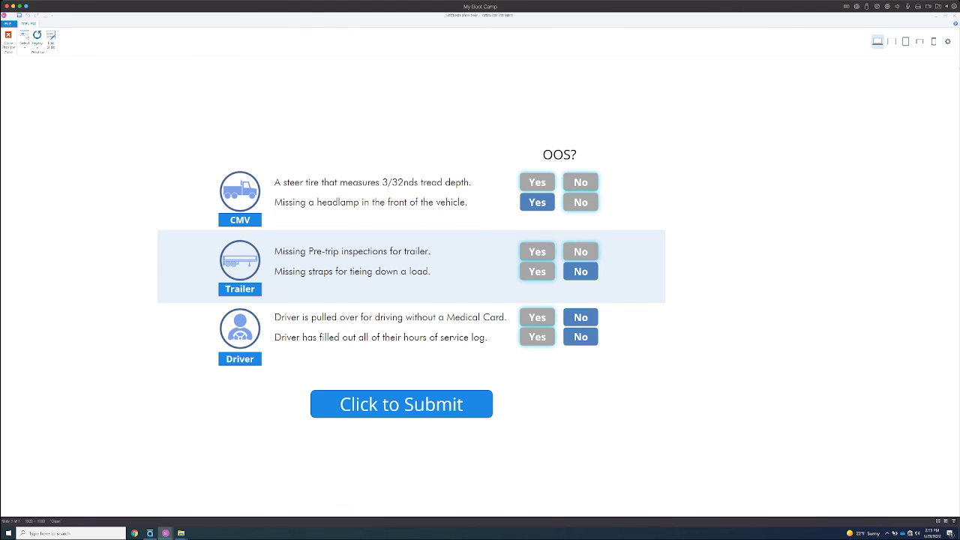
click(537, 252)
click(537, 182)
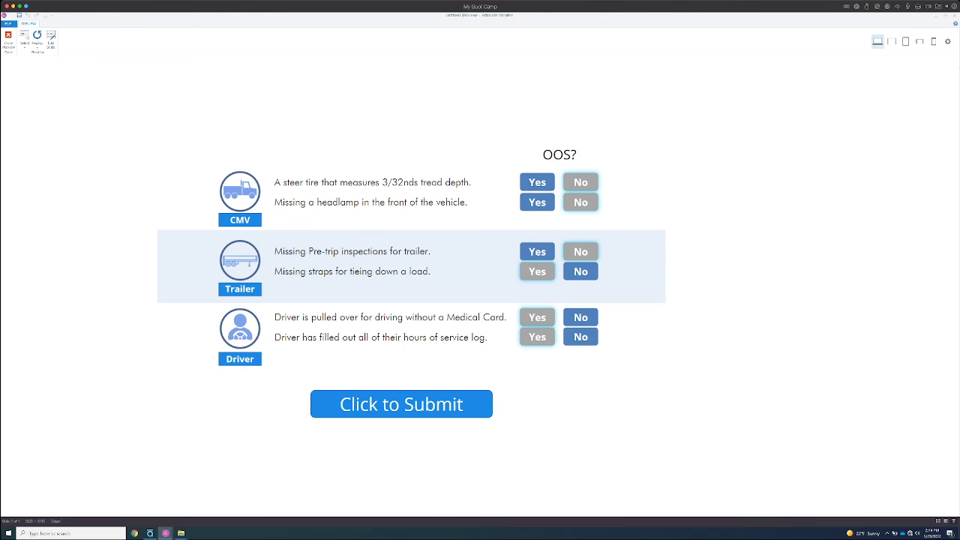
click(580, 317)
click(580, 336)
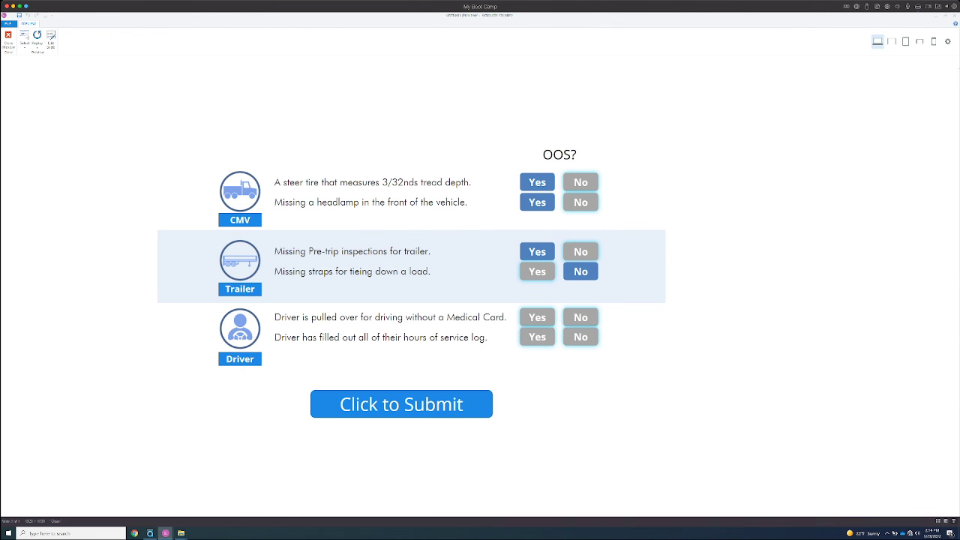
click(537, 337)
click(537, 317)
click(402, 404)
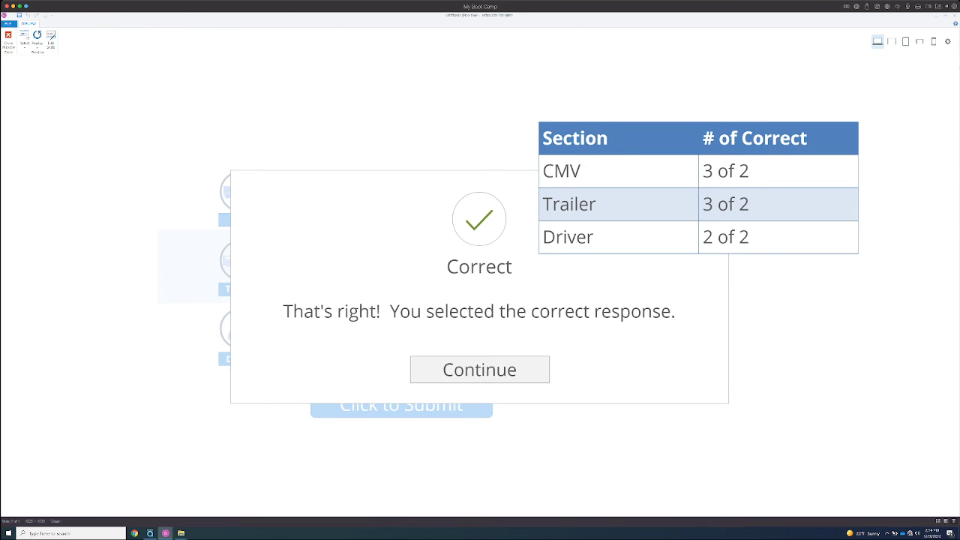
Step: Continue past the feedback, dismiss the link message and close the preview
click(479, 370)
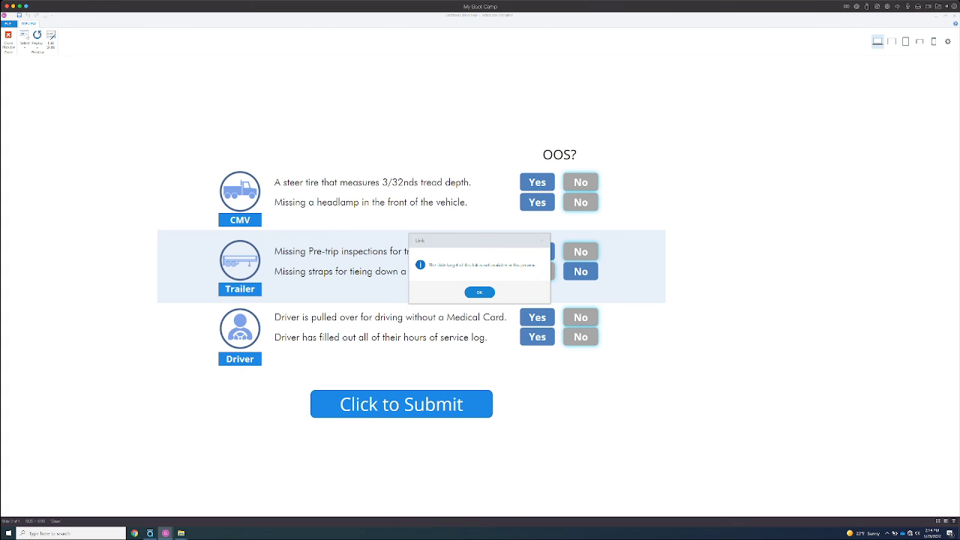
click(479, 291)
click(8, 38)
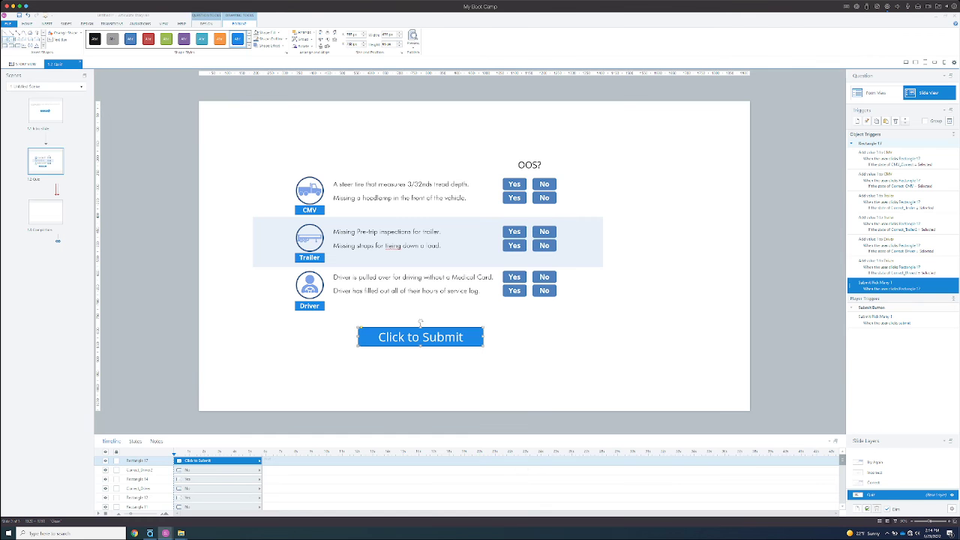
Step: On the Try Again layer, add a trigger that sets CMV to value 0 when the Try Again button is clicked
click(875, 463)
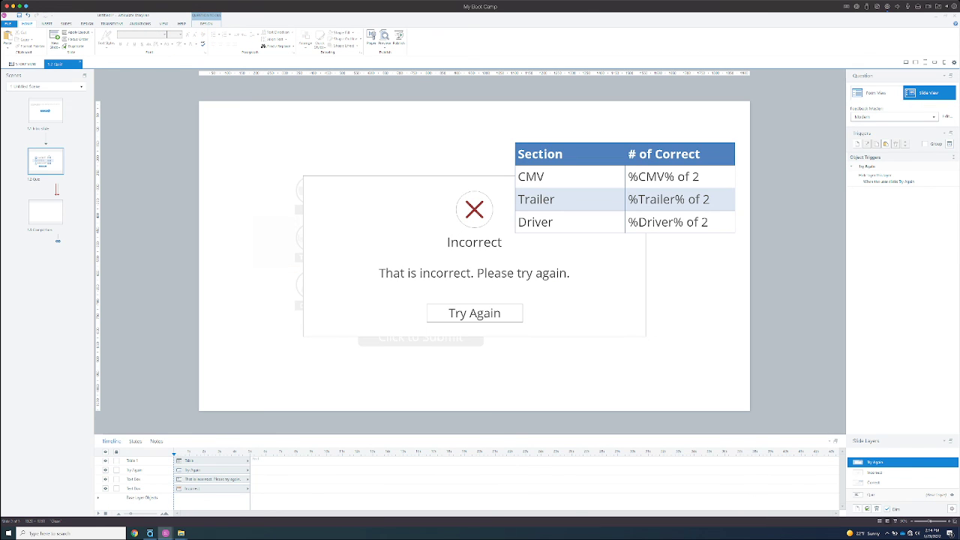
click(889, 178)
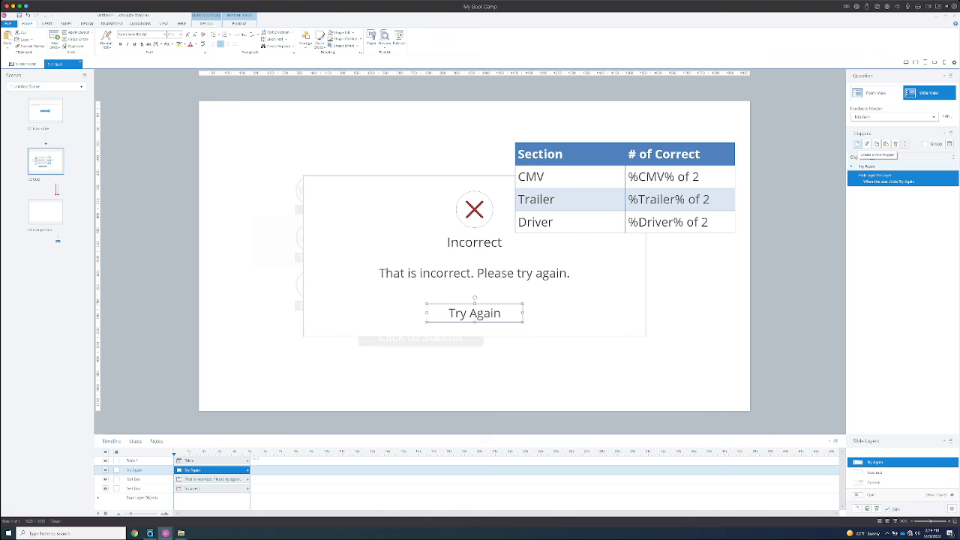
click(857, 144)
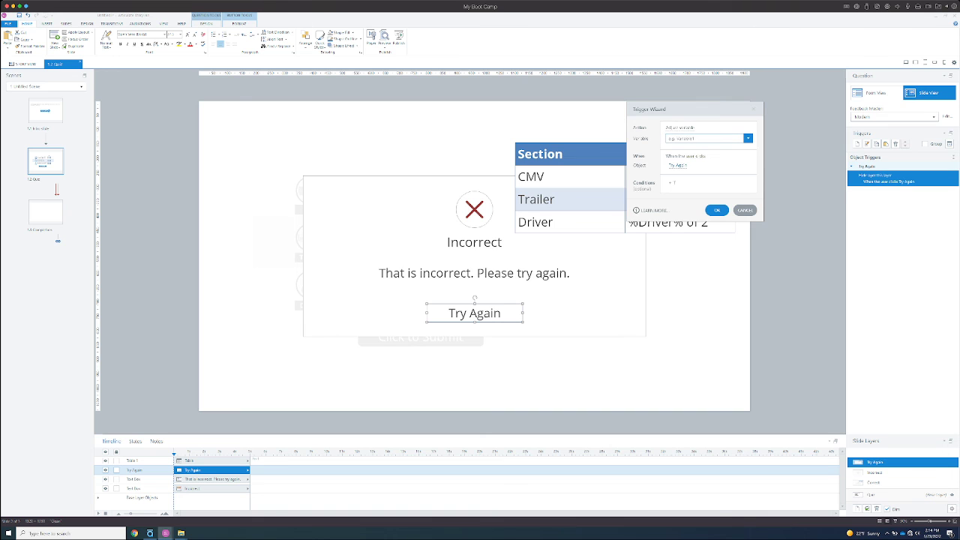
click(747, 138)
click(677, 169)
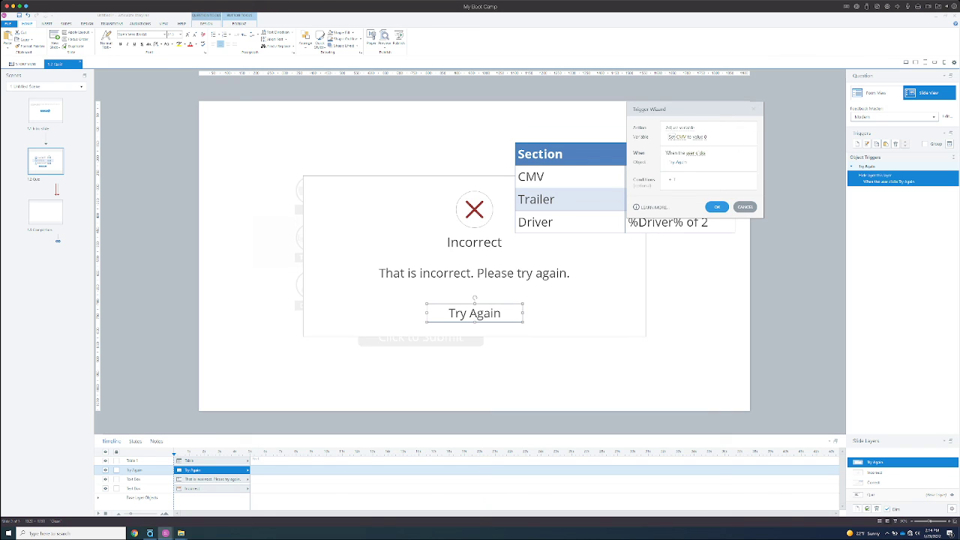
click(716, 207)
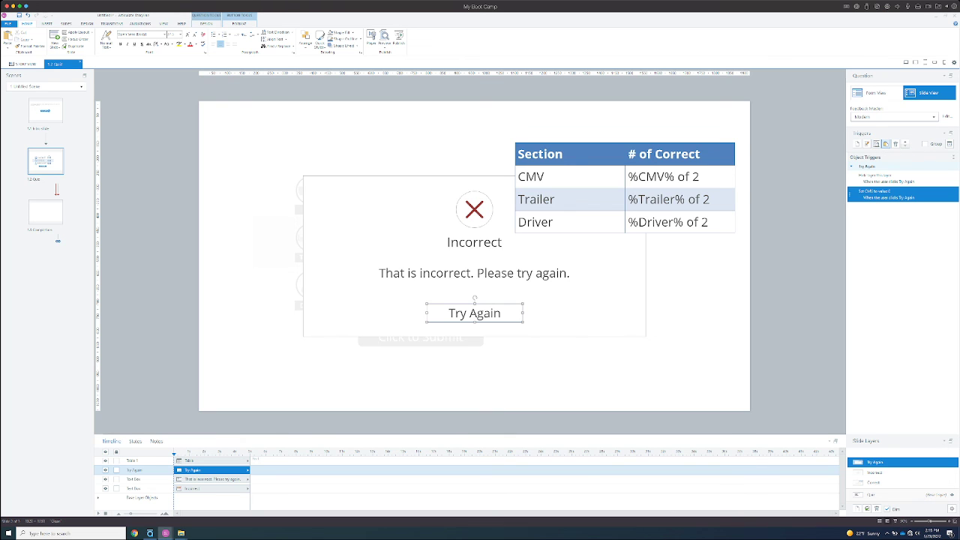
Step: Duplicate the CMV reset trigger twice, setting Driver to value 0 in one copy and Trailer to value 0 in the other
click(886, 143)
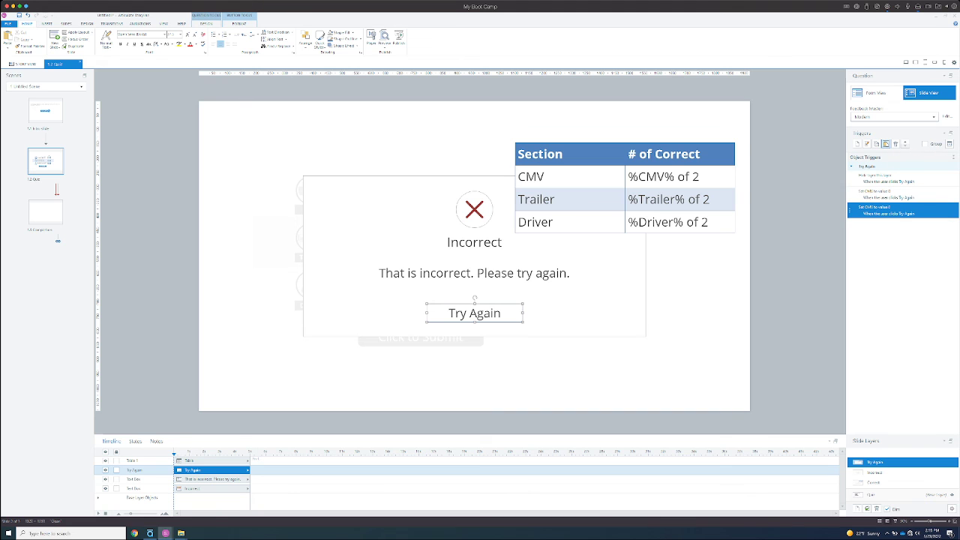
click(885, 143)
click(870, 207)
click(873, 224)
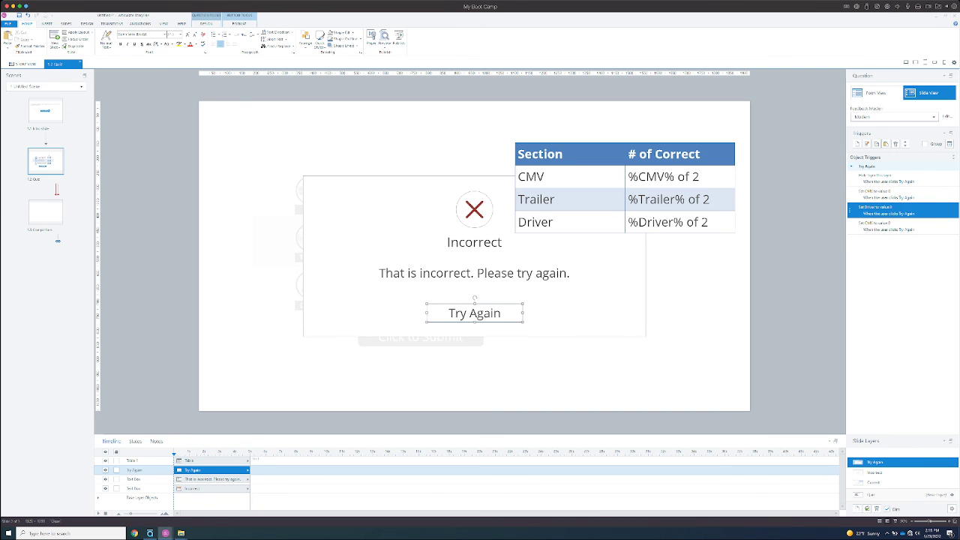
click(870, 224)
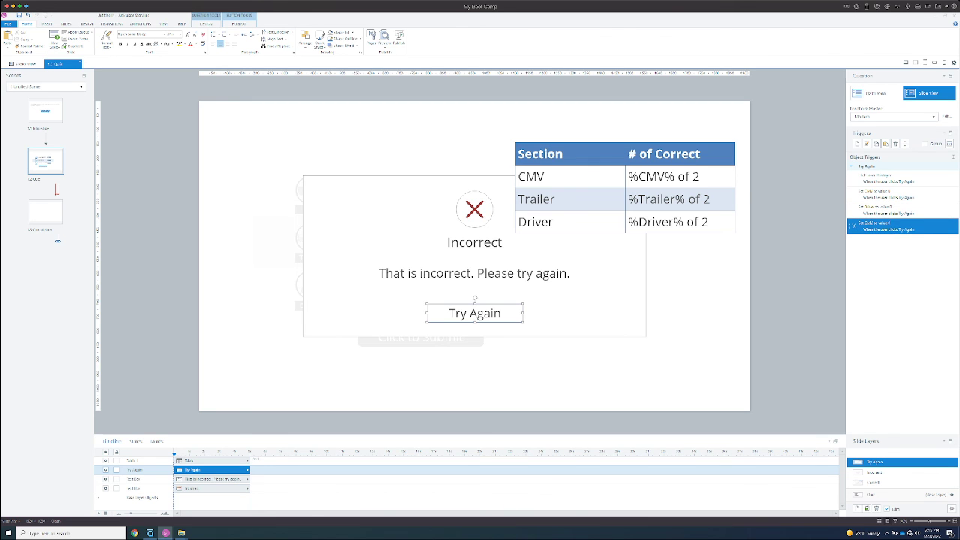
click(870, 224)
click(871, 224)
click(871, 224)
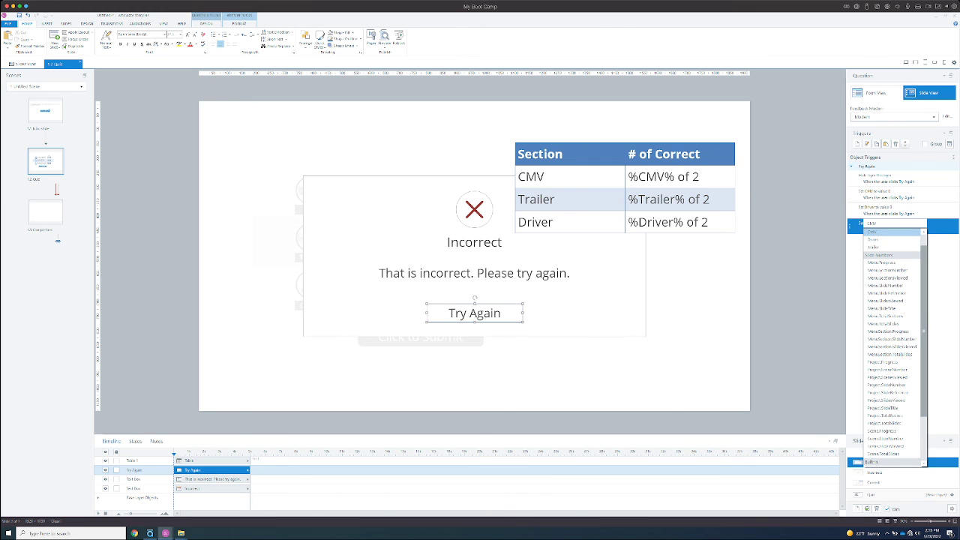
click(872, 247)
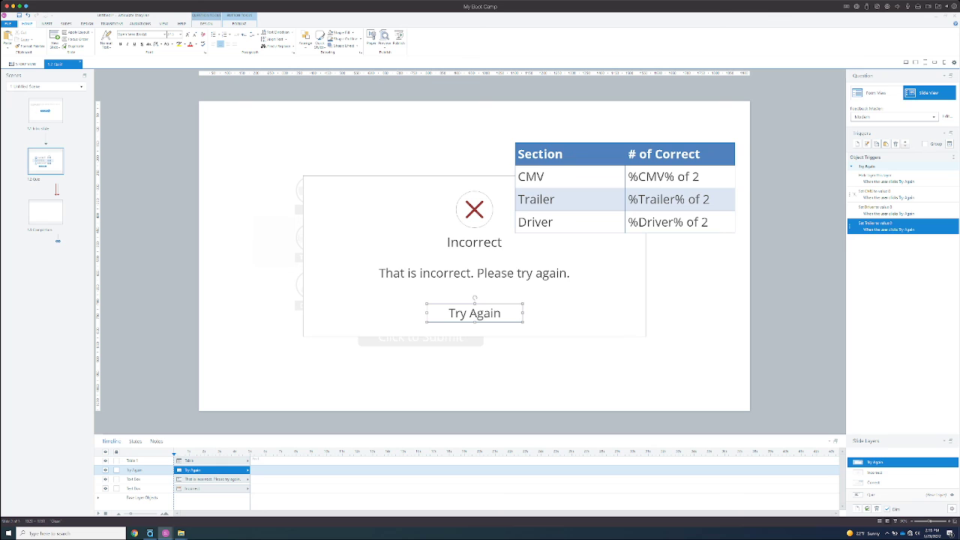
Step: Move the Hide layer trigger of the Try Again button below the three variable reset triggers
click(884, 179)
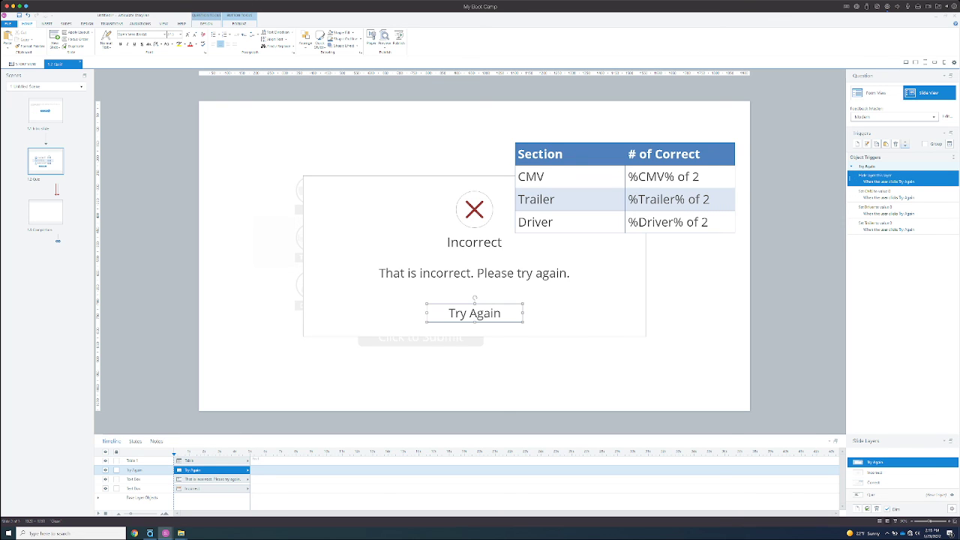
click(904, 144)
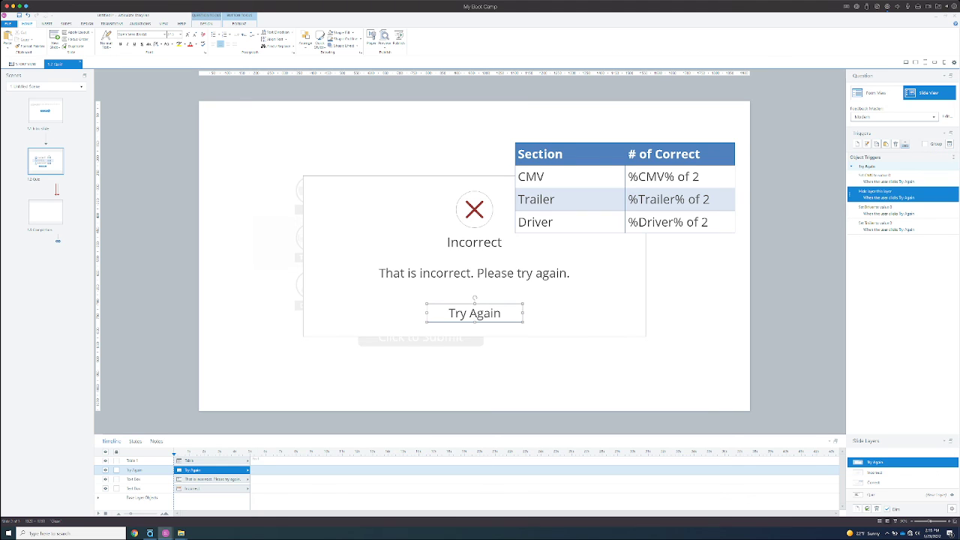
click(905, 144)
click(904, 144)
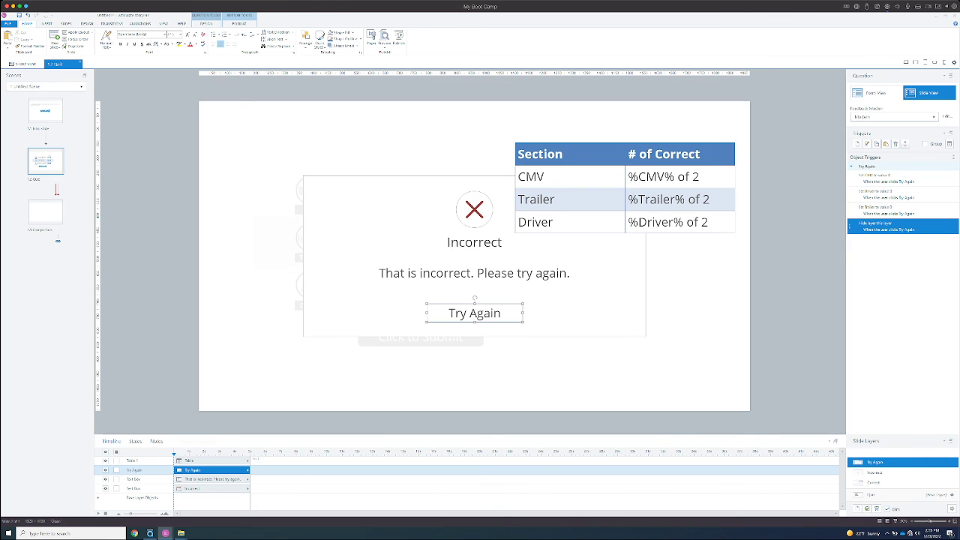
click(900, 289)
click(796, 288)
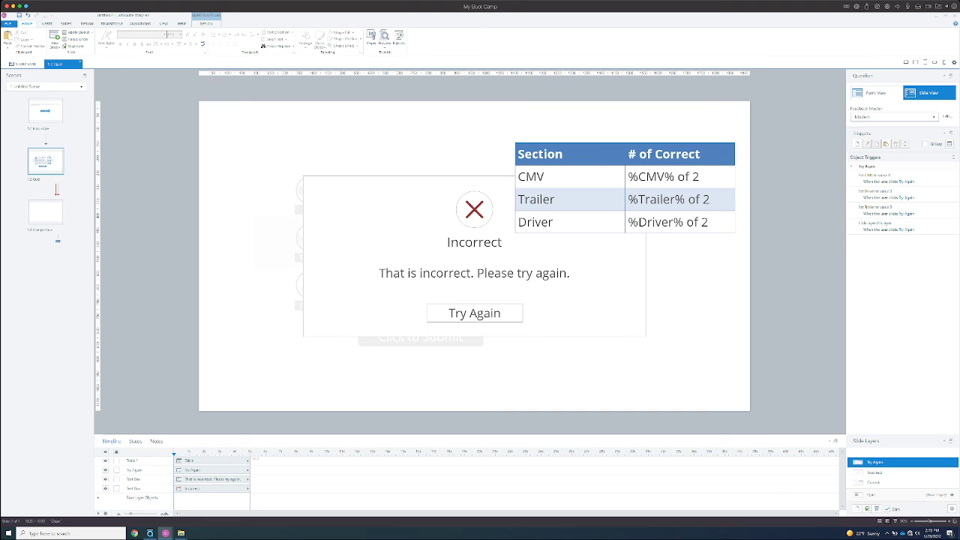
Step: Preview this slide, answer CMV No and Yes, Trailer Yes and Yes, Driver No and Yes, and submit the quiz
click(385, 43)
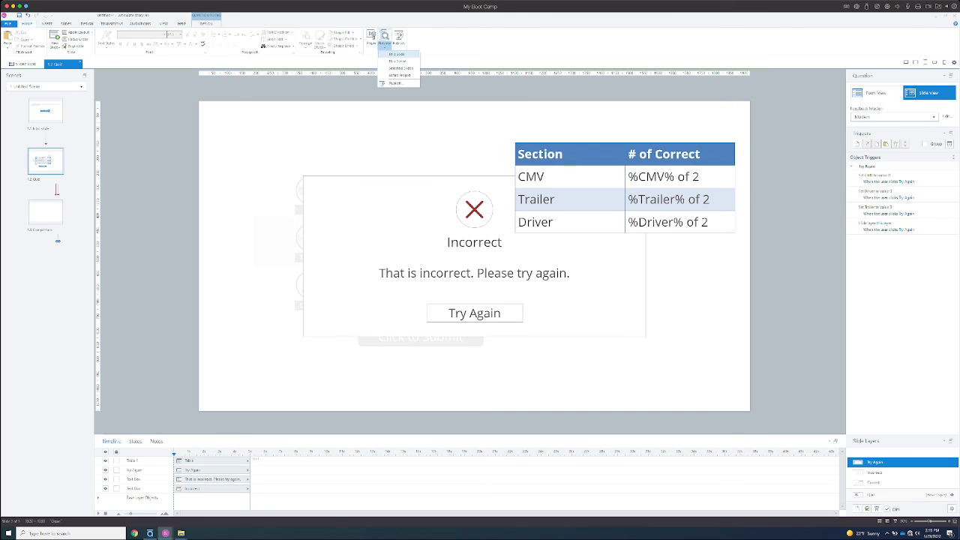
click(396, 54)
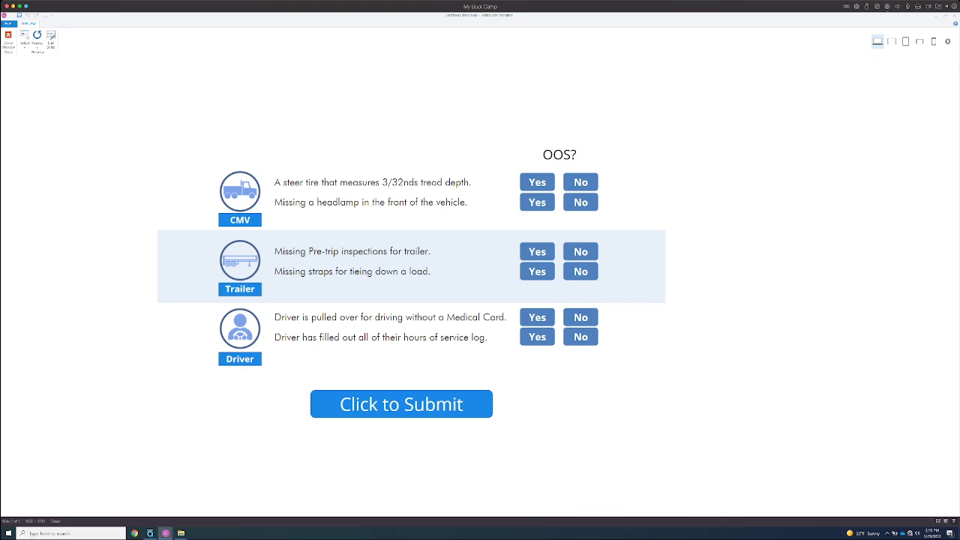
click(581, 183)
click(537, 202)
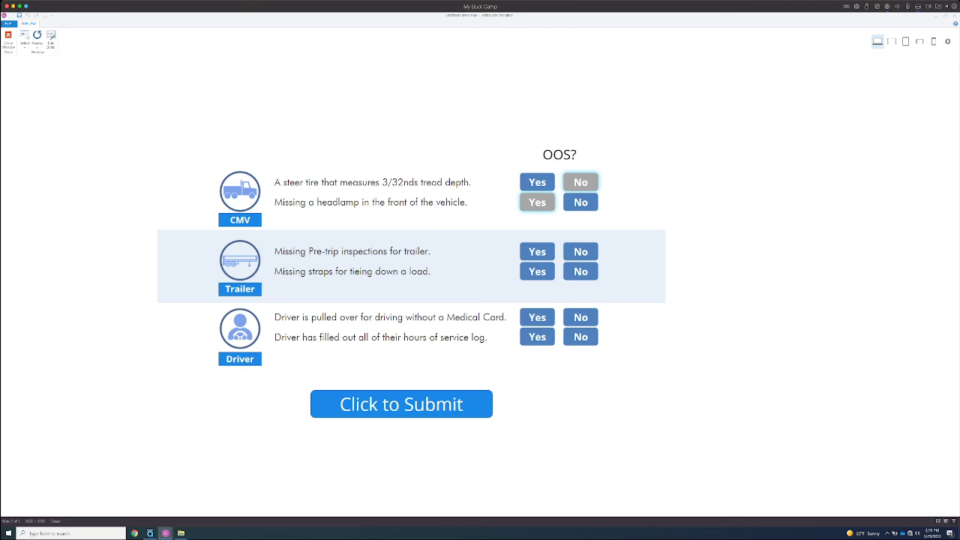
click(537, 252)
click(537, 271)
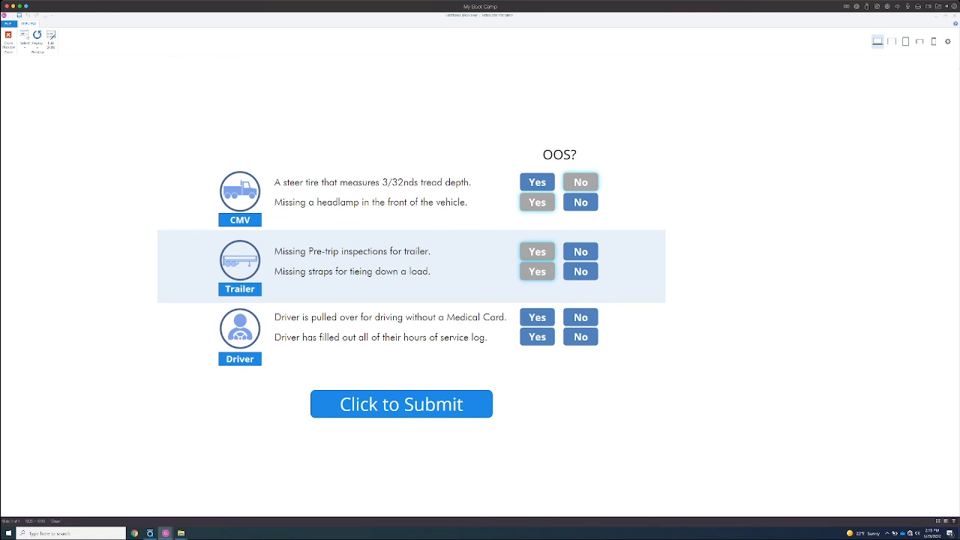
click(580, 317)
click(537, 337)
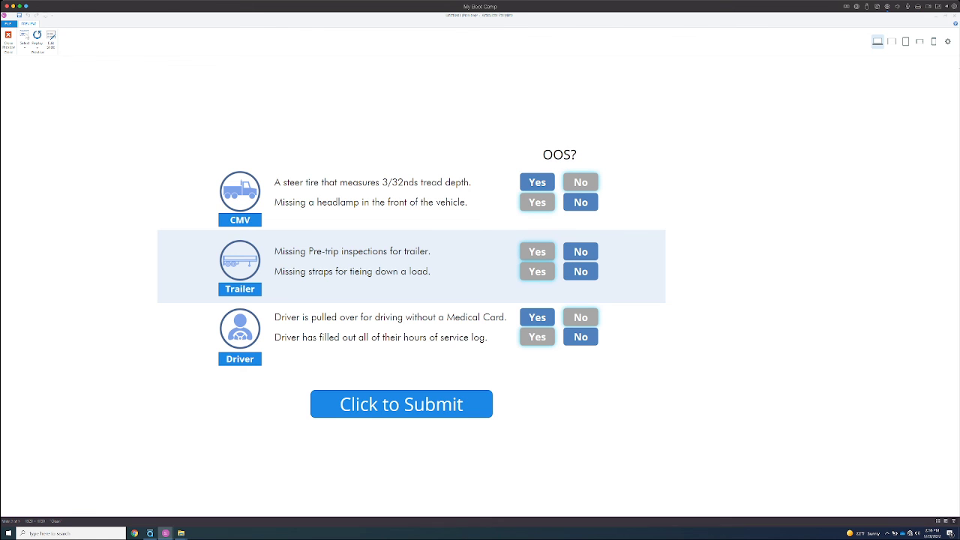
click(401, 404)
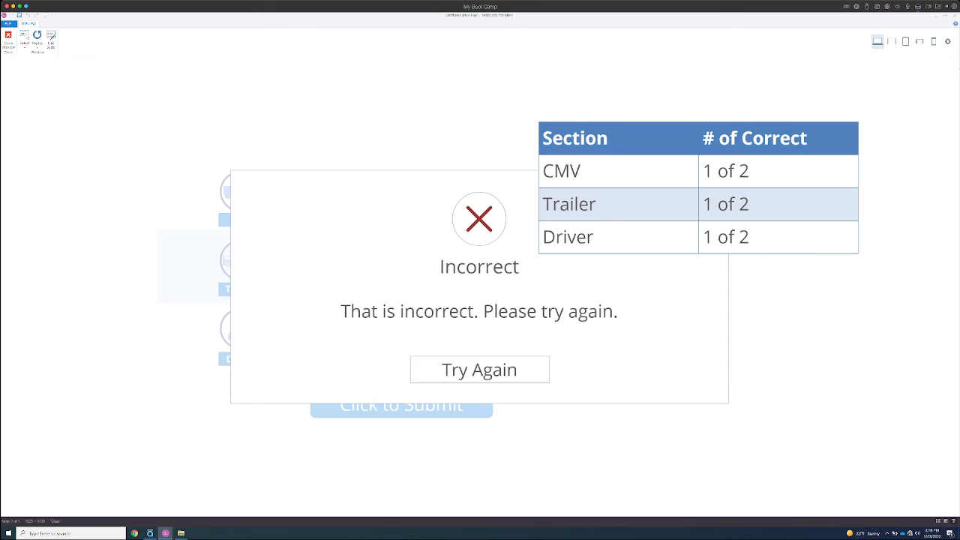
Step: Retry the quiz from the Incorrect feedback in the preview, then close the preview
click(479, 369)
click(479, 370)
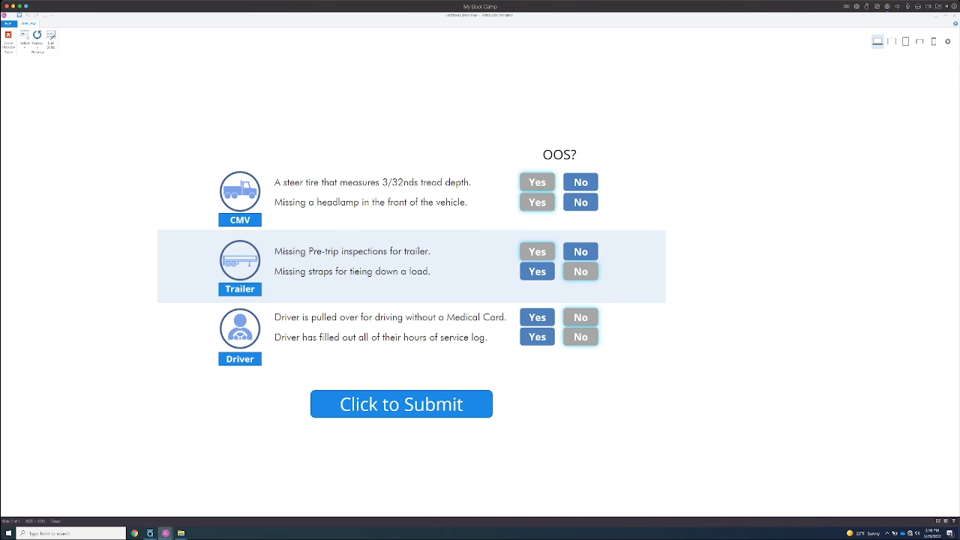
click(9, 39)
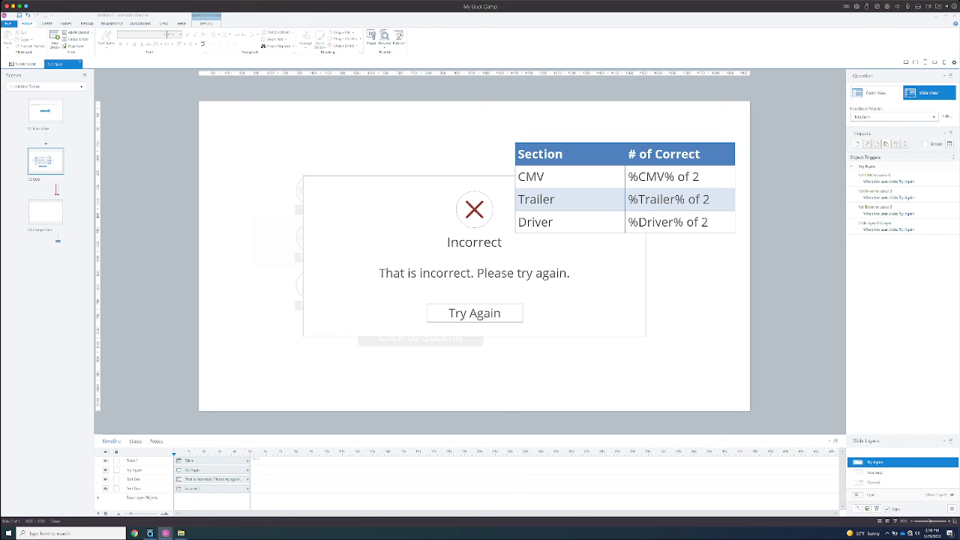
Step: Copy the instruction text box from the intro slide and paste it onto the Completion slide
right_click(43, 216)
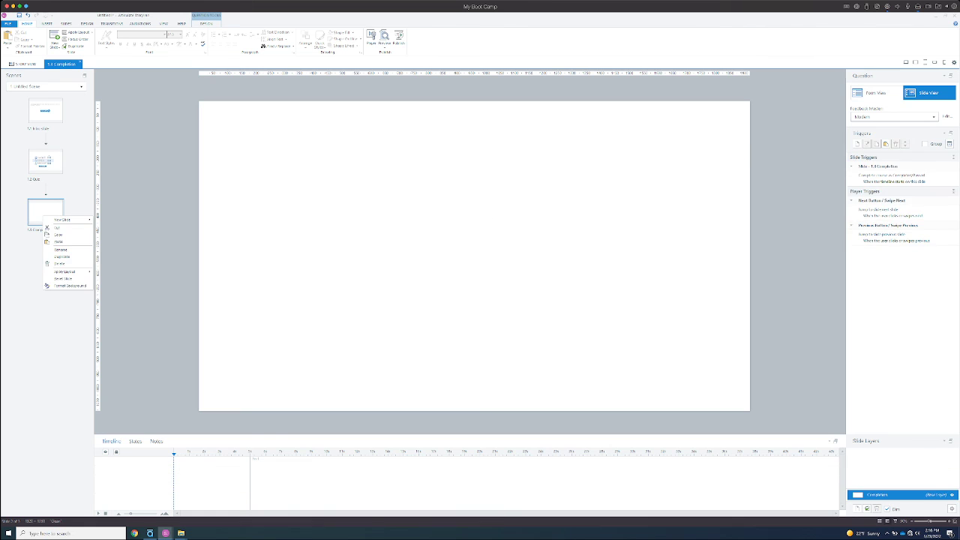
click(59, 234)
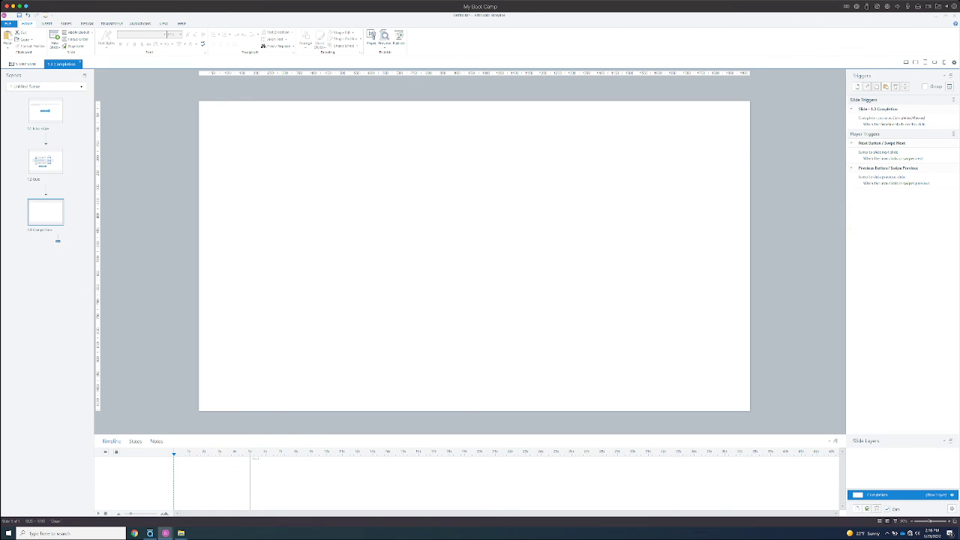
click(46, 23)
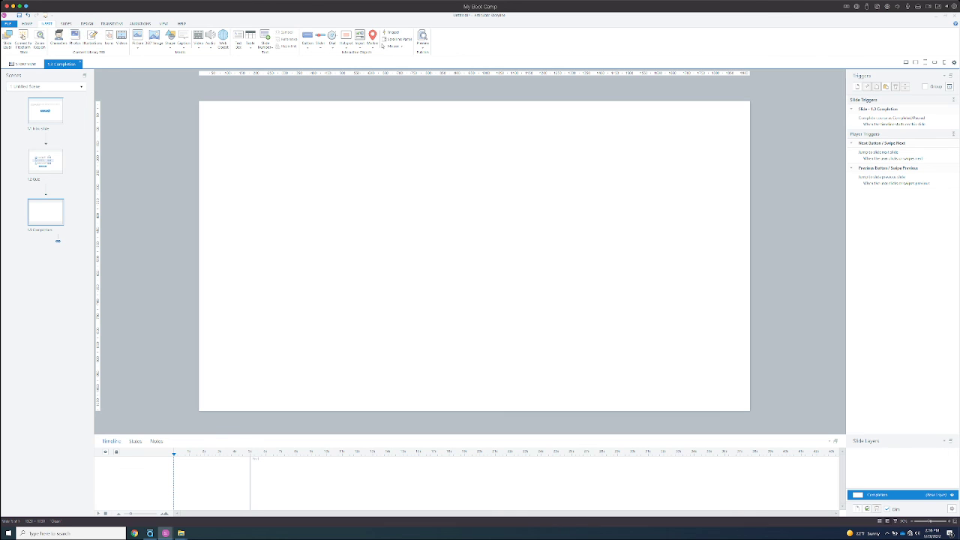
click(45, 111)
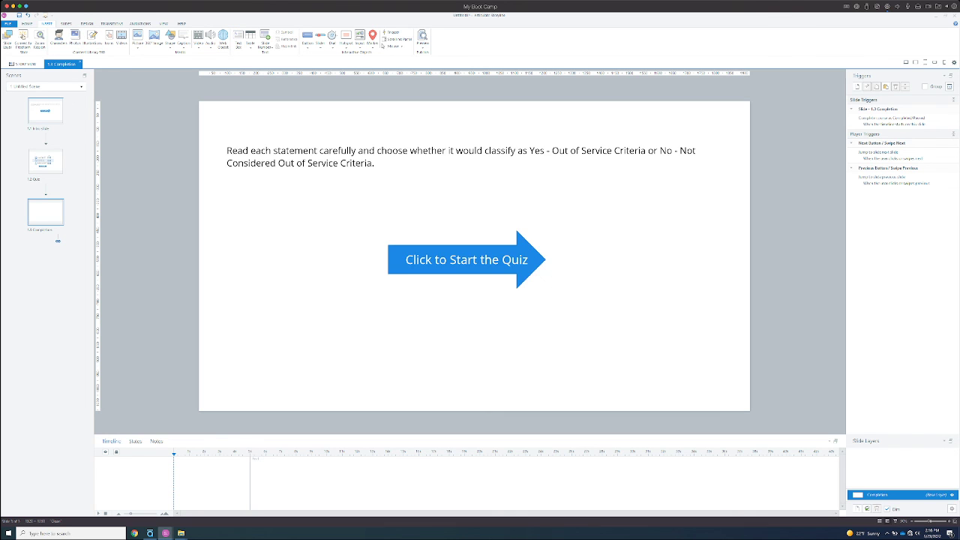
click(450, 151)
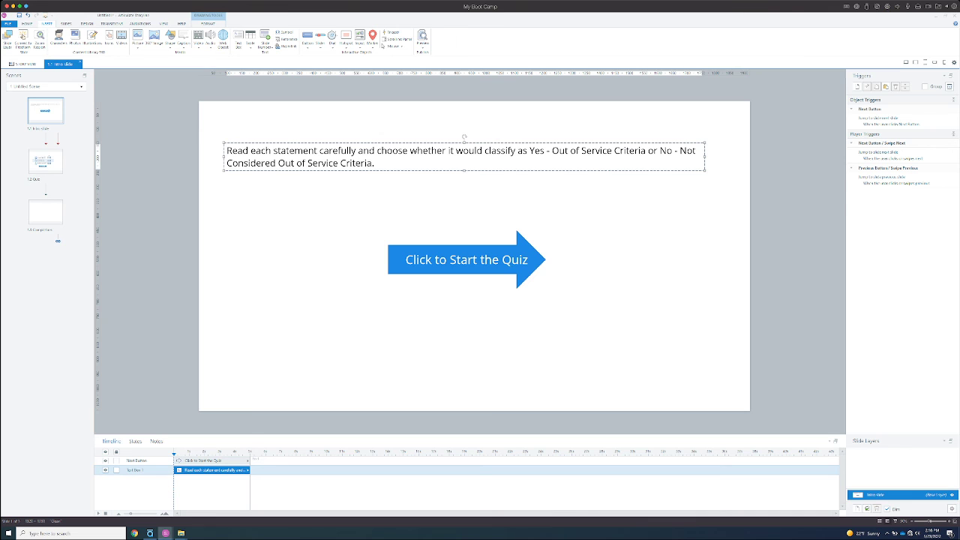
key(Escape)
key(ctrl+c)
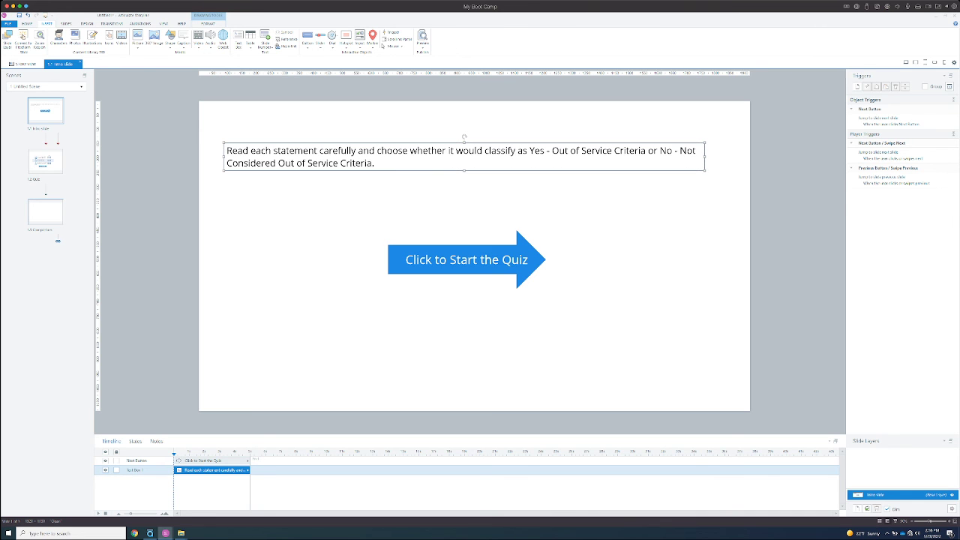
click(45, 213)
key(ctrl+v)
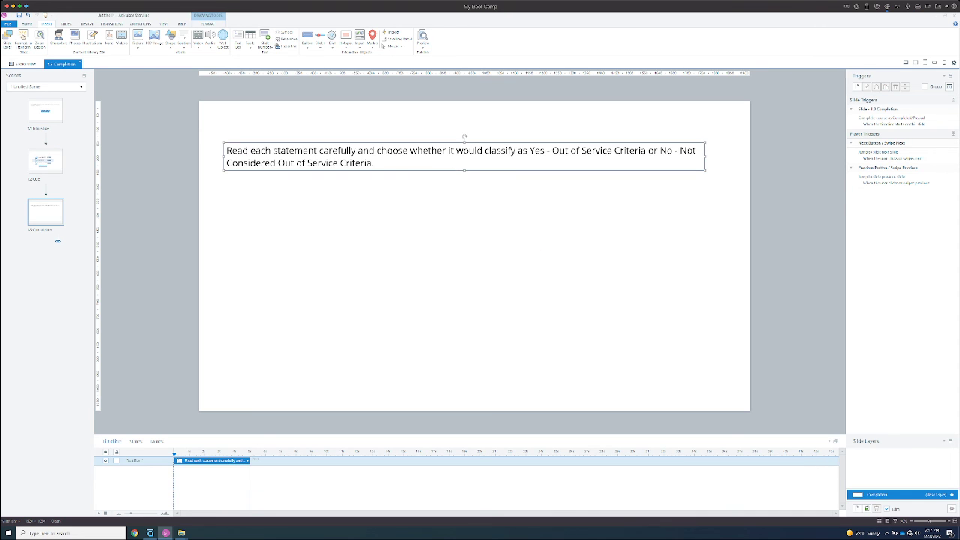
Step: Narrow the pasted text box from both sides and replace its text with "You may now continue, click the button below."
drag(705, 156, 630, 156)
drag(224, 155, 339, 163)
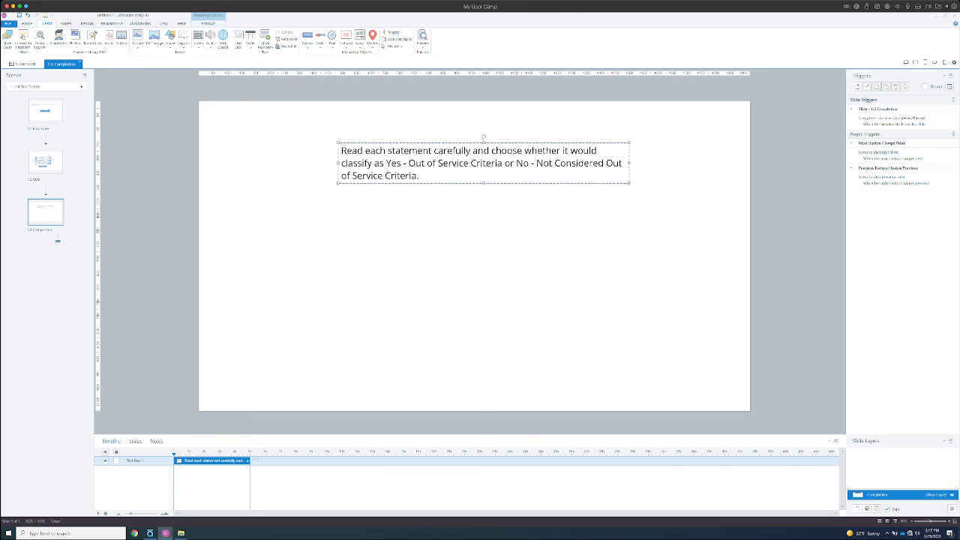
triple_click(354, 163)
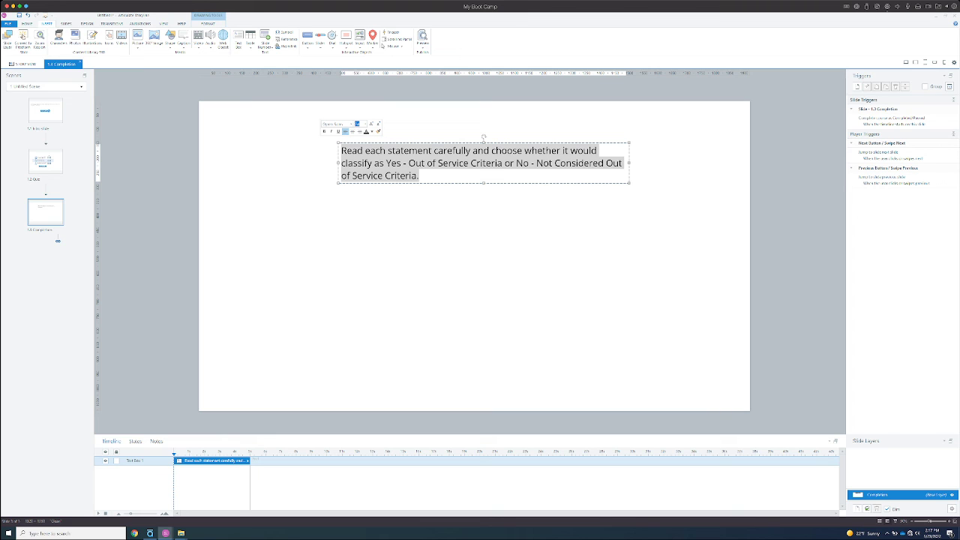
text(T)
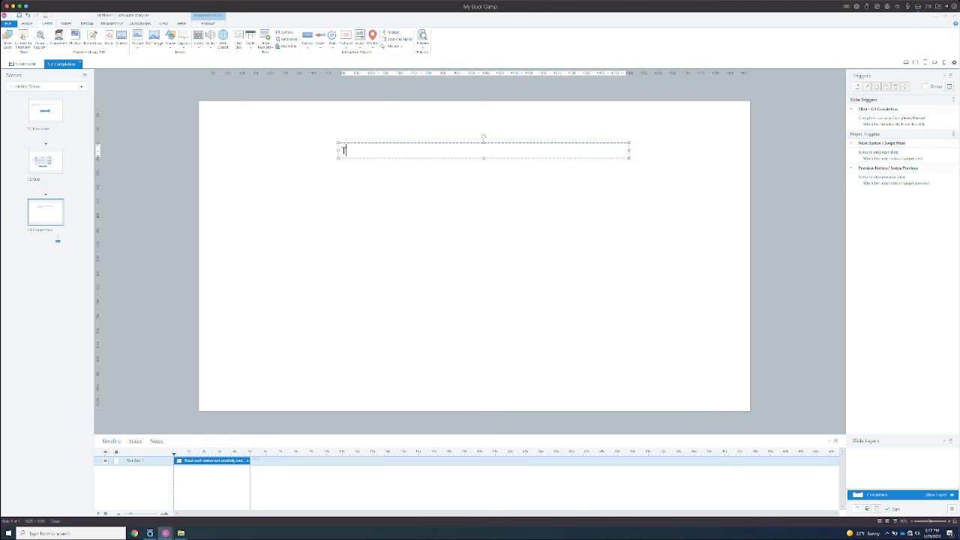
text(hnak)
key(BackSpace)
key(BackSpace)
key(BackSpace)
key(BackSpace)
key(BackSpace)
text(YTou)
key(BackSpace)
key(BackSpace)
key(BackSpace)
text(ou may now continue t)
key(BackSpace)
text(click the bu)
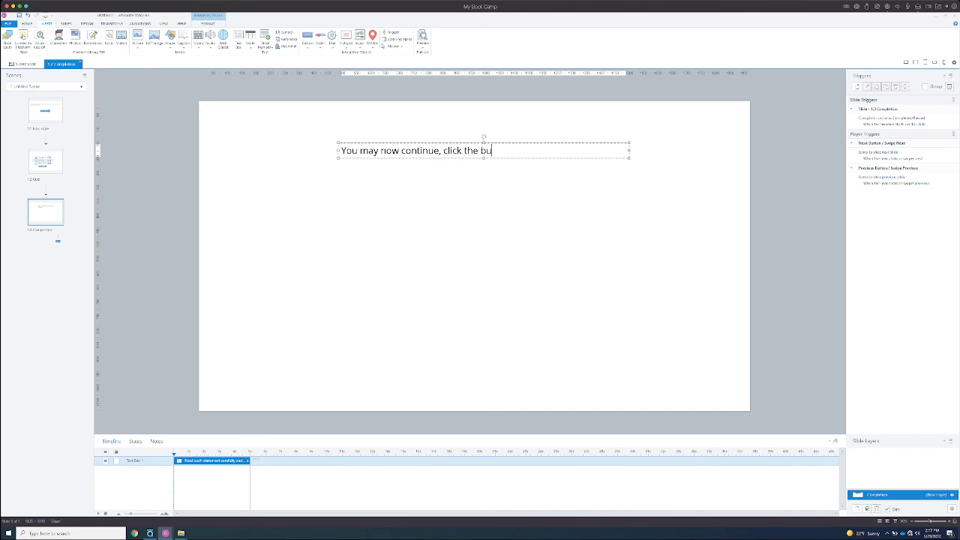
text(tton below.)
Step: Move the Completion slide's text box lower, shrink its width to fit the sentence, and nudge it toward the slide's center
drag(504, 142, 504, 188)
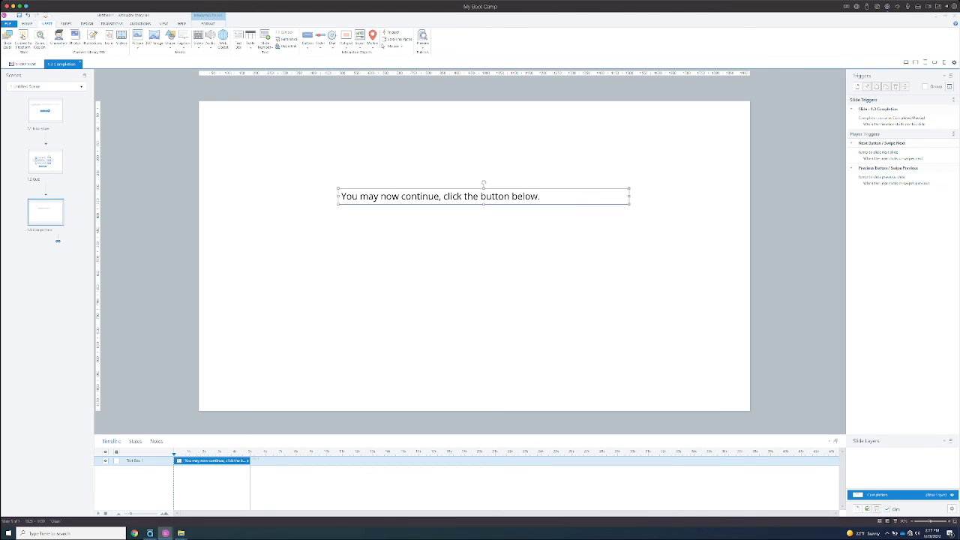
drag(630, 196, 564, 196)
drag(505, 189, 516, 189)
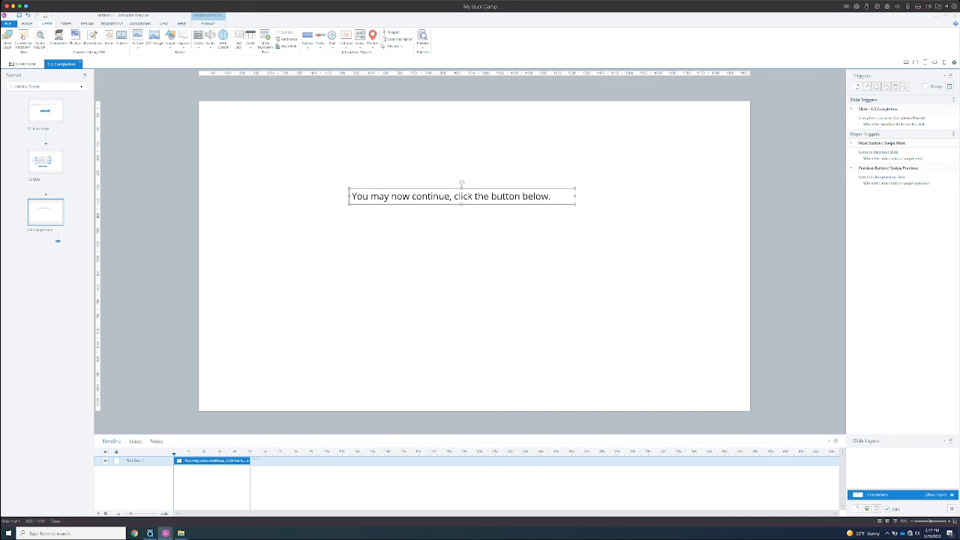
Step: Check the Continue button's triggers on the quiz slide's Correct layer, then return to the Completion slide
click(49, 167)
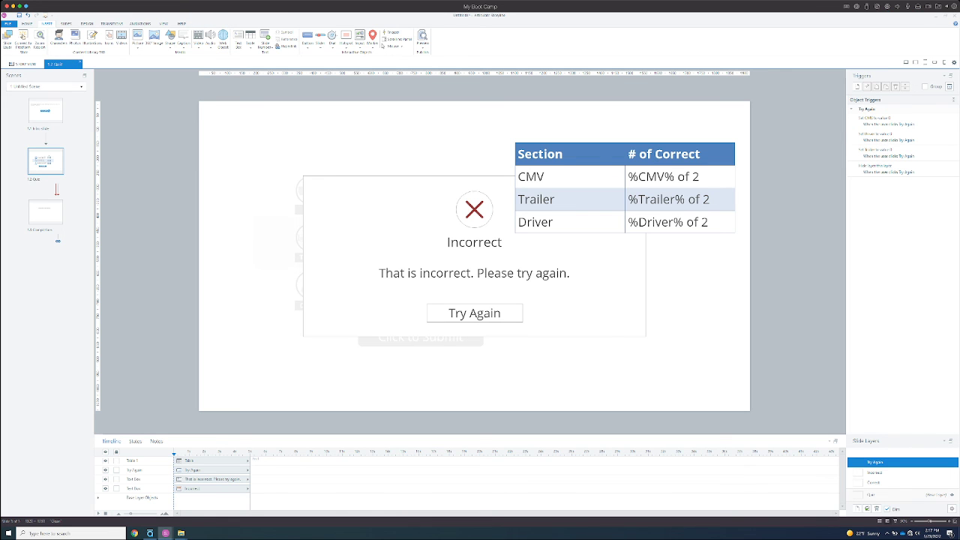
click(875, 482)
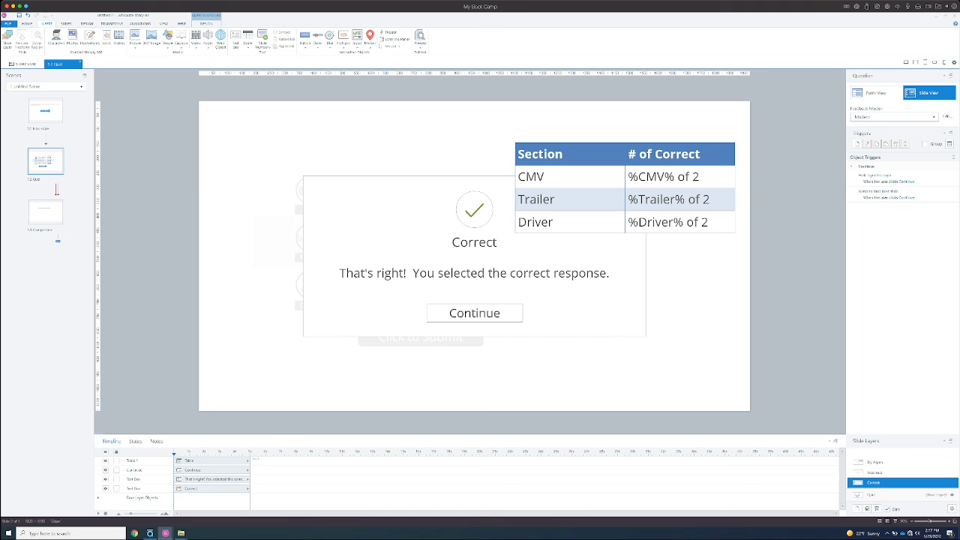
click(45, 212)
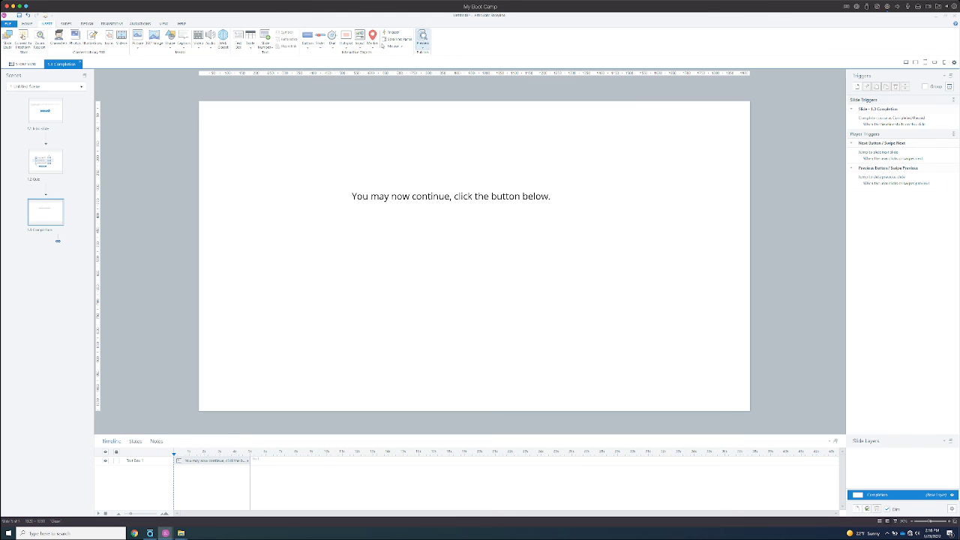
Step: Preview the whole scene from the intro slide and start the quiz
click(46, 111)
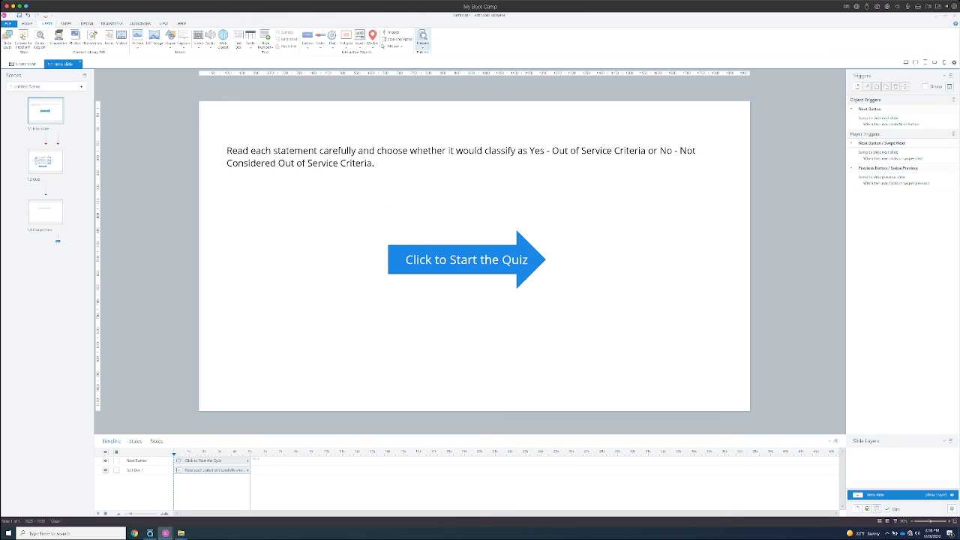
click(423, 45)
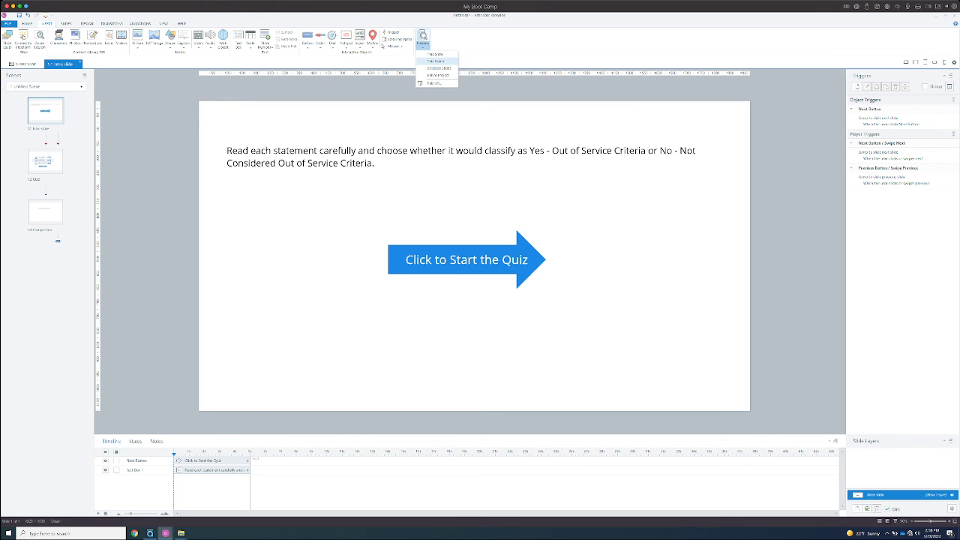
click(435, 61)
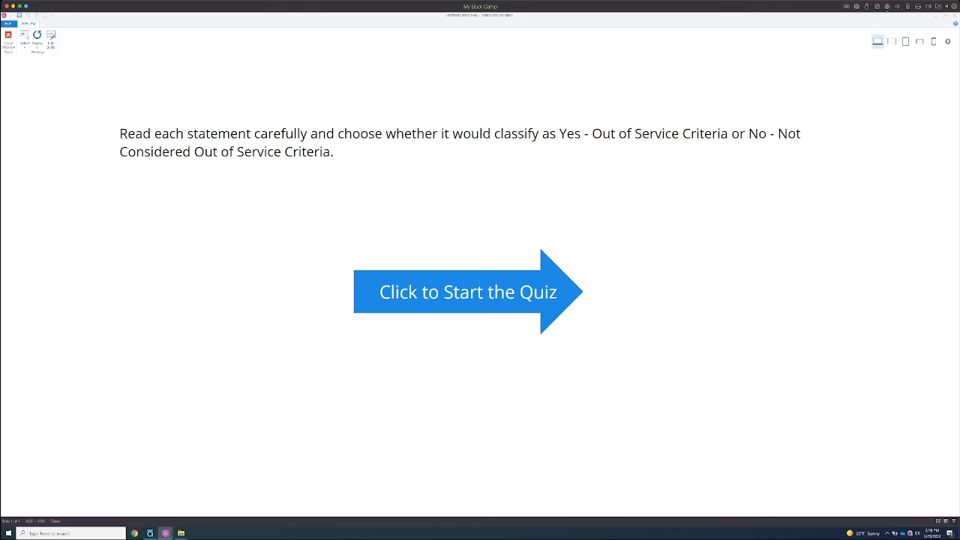
click(468, 291)
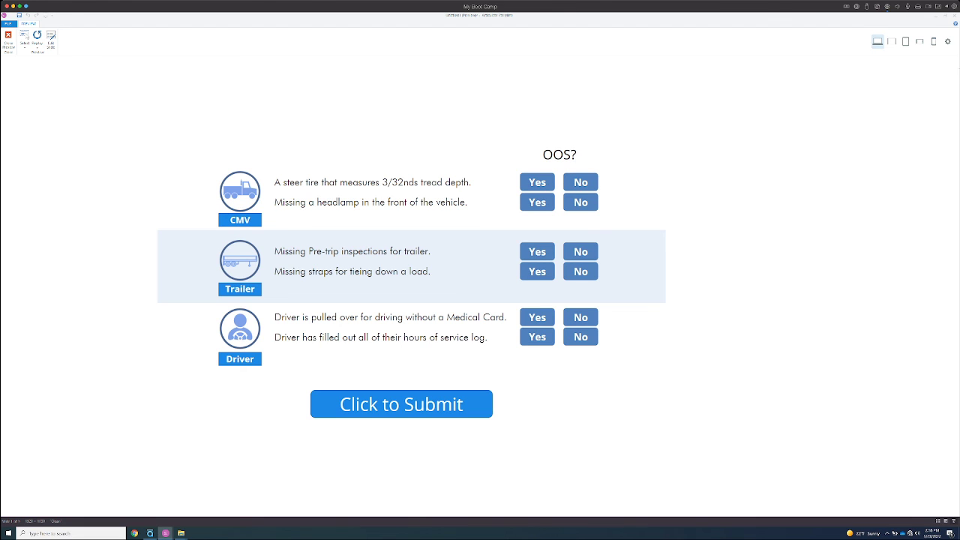
Step: Answer CMV No and No, Trailer No and Yes, Driver No and No, submit, continue to the completion slide, and close the preview
click(581, 182)
click(580, 202)
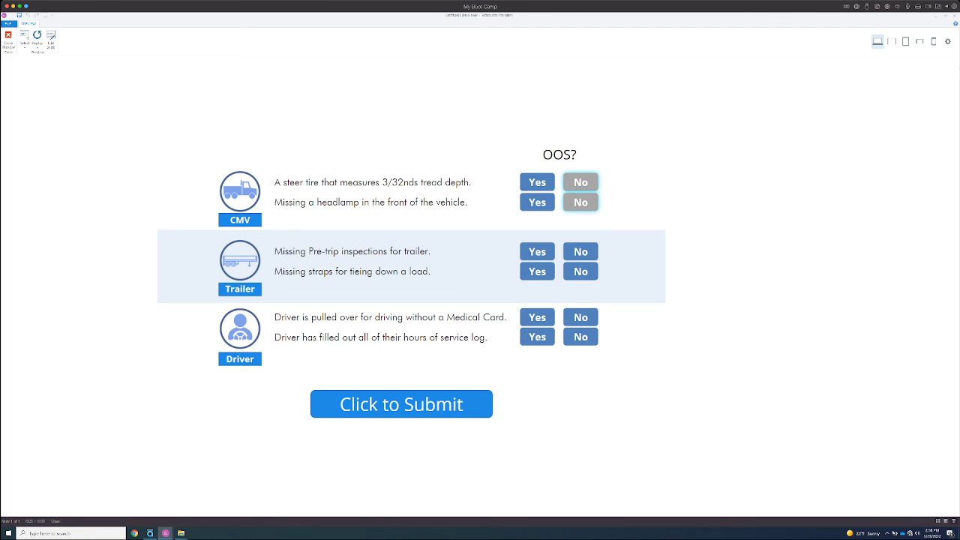
click(581, 252)
click(537, 272)
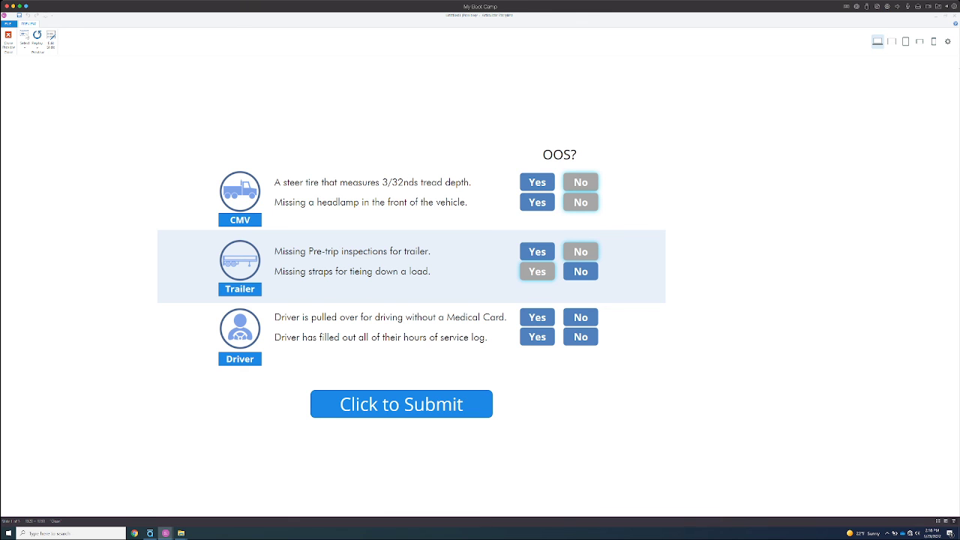
click(581, 318)
click(580, 336)
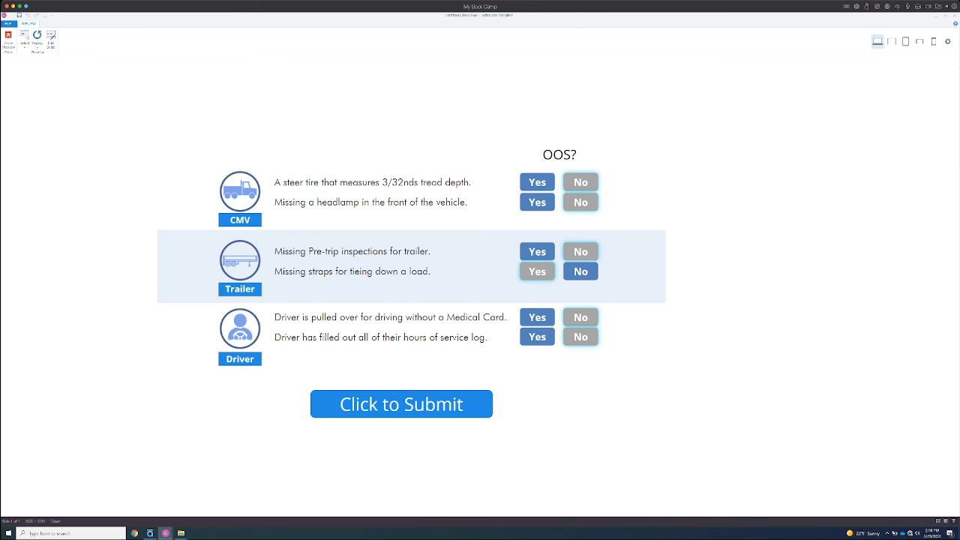
click(401, 404)
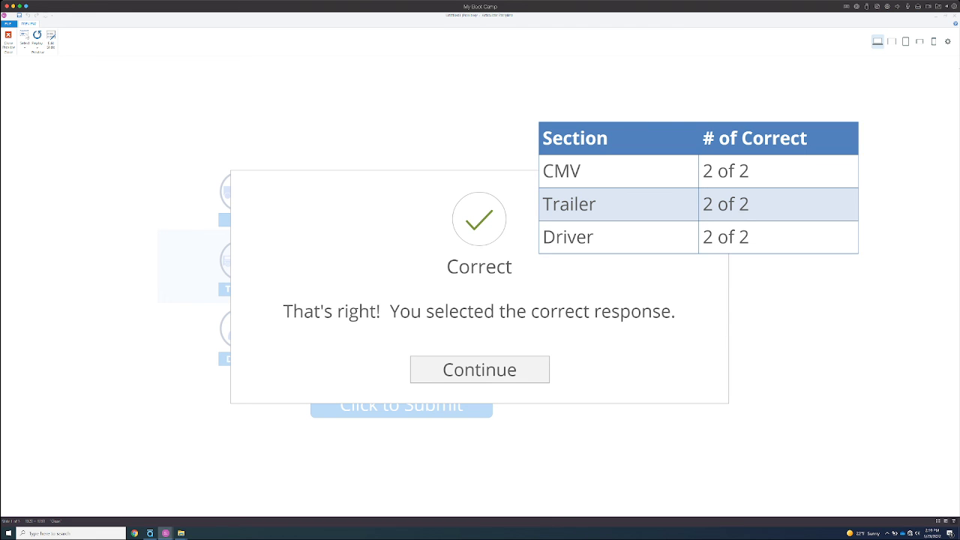
click(479, 369)
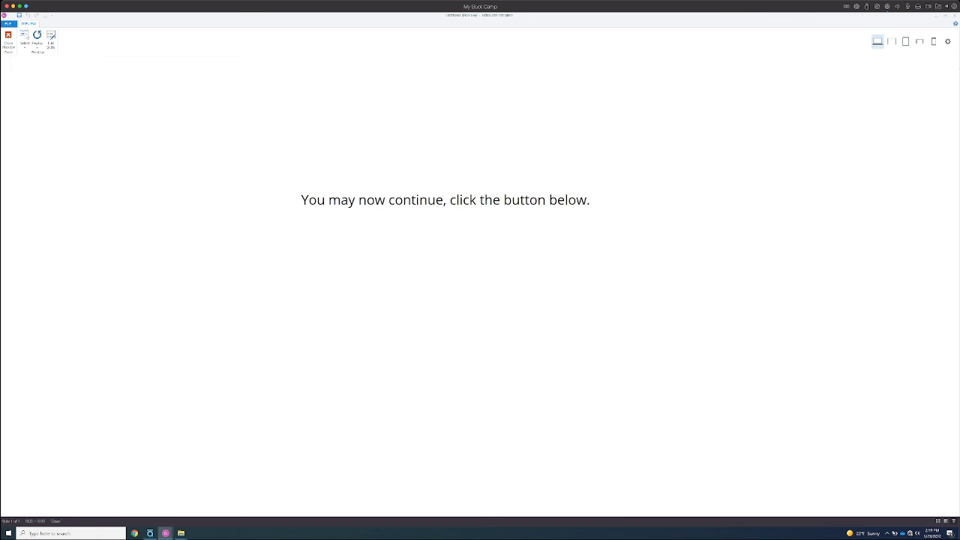
click(8, 40)
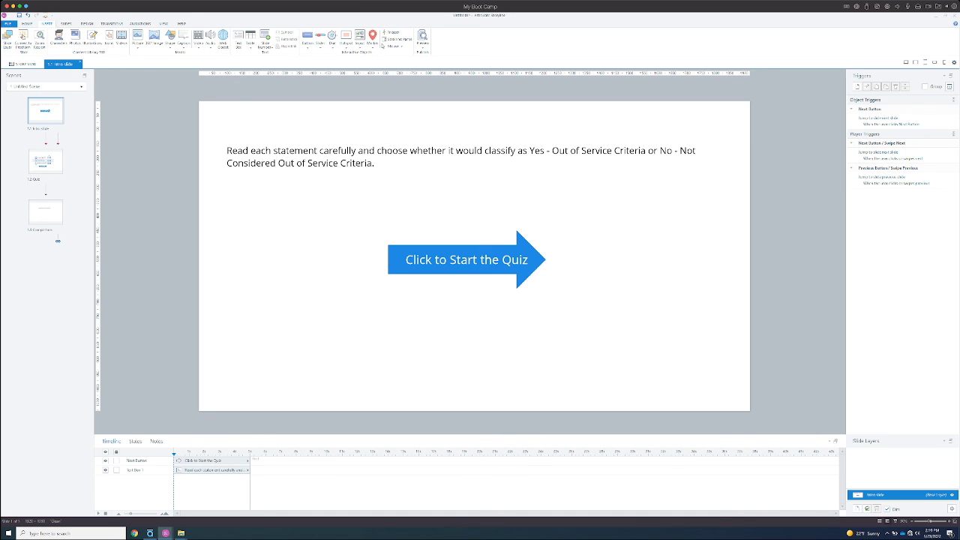
Step: Switch to the Out of Service Knowledge Check project and examine the start button's variable reset triggers on its intro slide
mouse_move(165, 533)
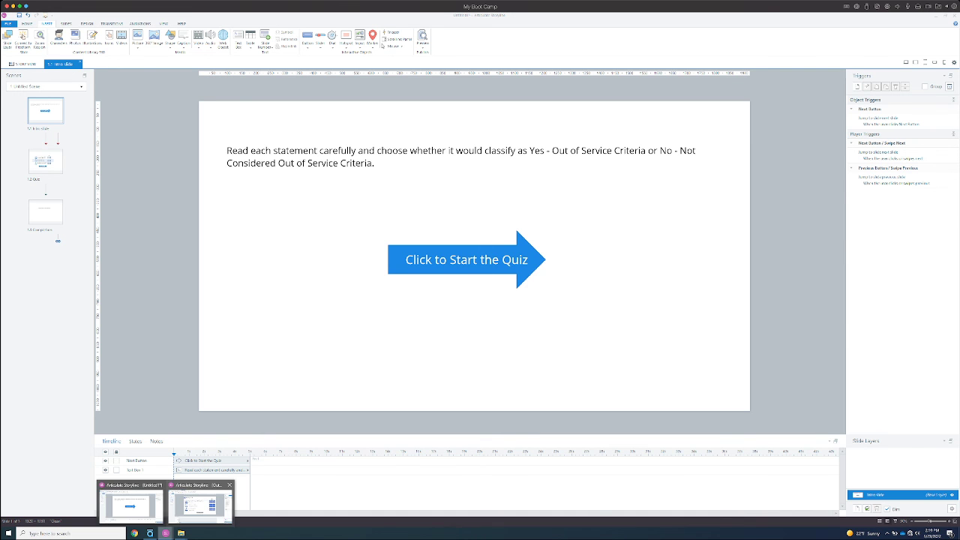
click(199, 504)
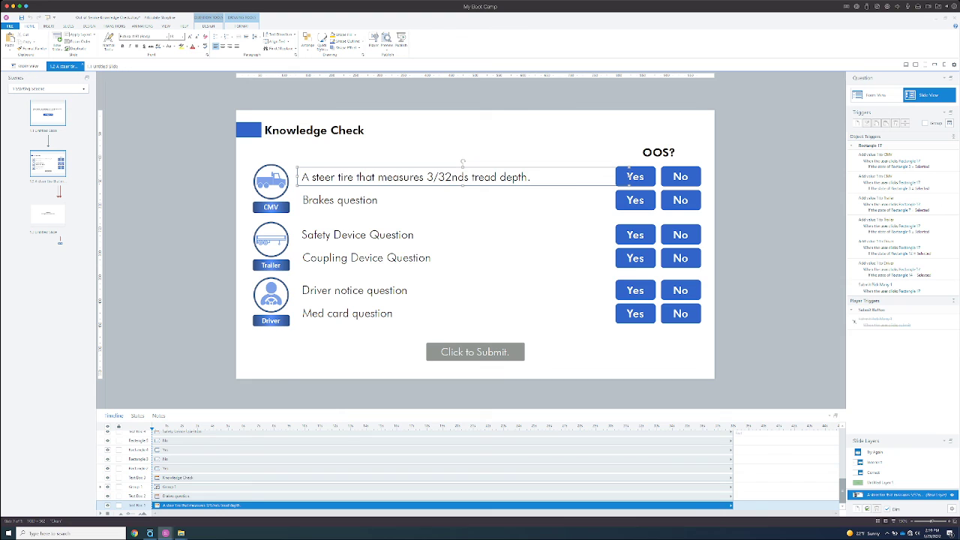
click(48, 114)
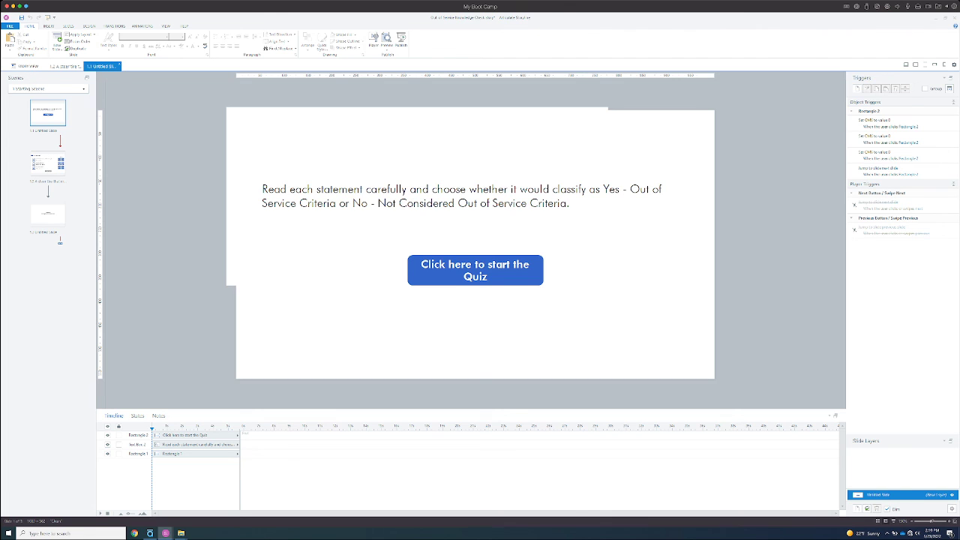
Step: Examine the Knowledge Check slide's Try Again layer and Untitled Layer 1, then return to its base layer
click(48, 162)
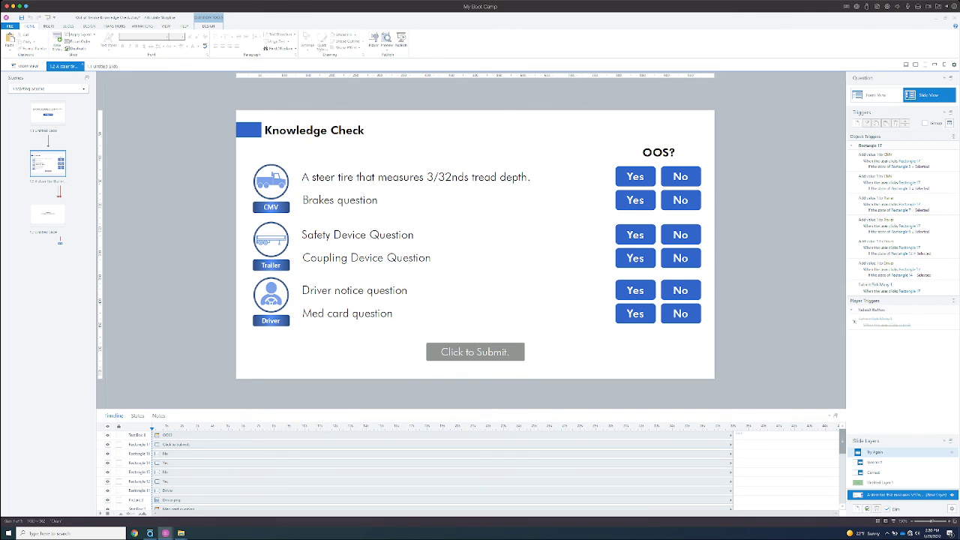
click(874, 452)
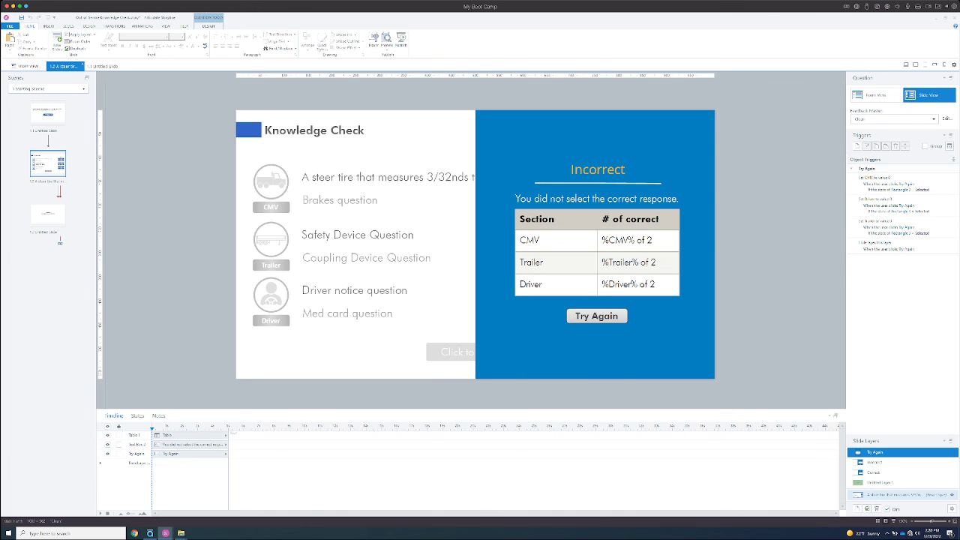
click(879, 483)
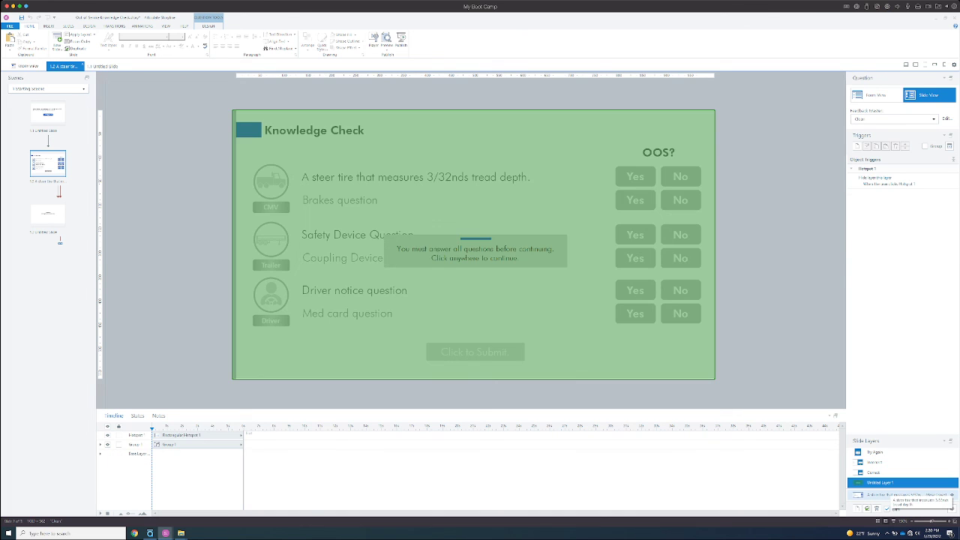
click(892, 495)
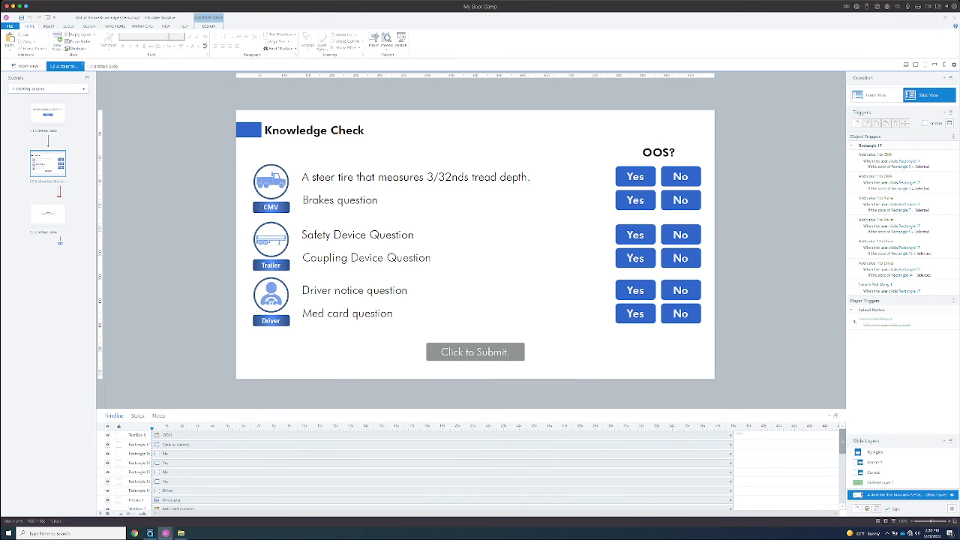
Step: Examine the Knowledge Check slide's Correct layer and the Thank You slide, then return to the intro slide
click(874, 472)
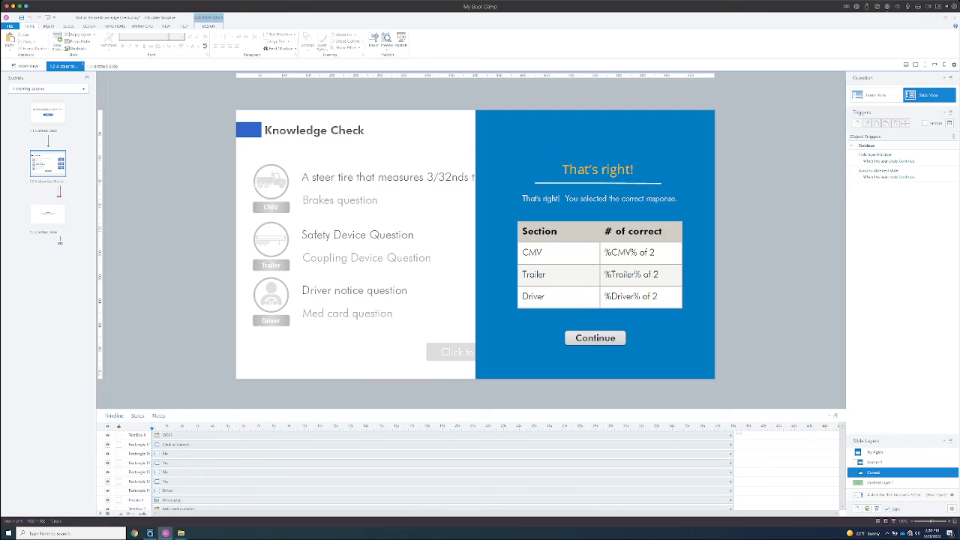
click(48, 213)
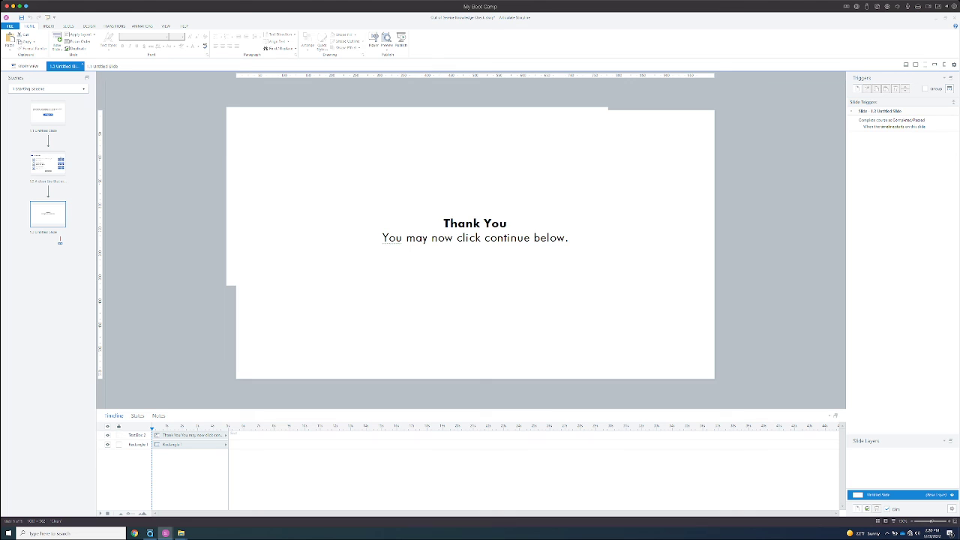
click(47, 112)
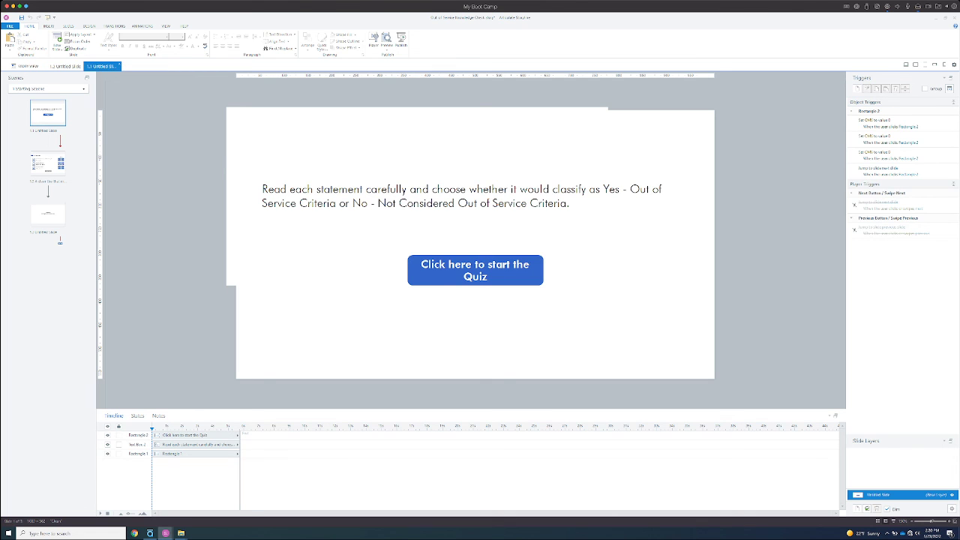
Step: Preview the whole scene of the original project from the intro slide and start the quiz
click(386, 45)
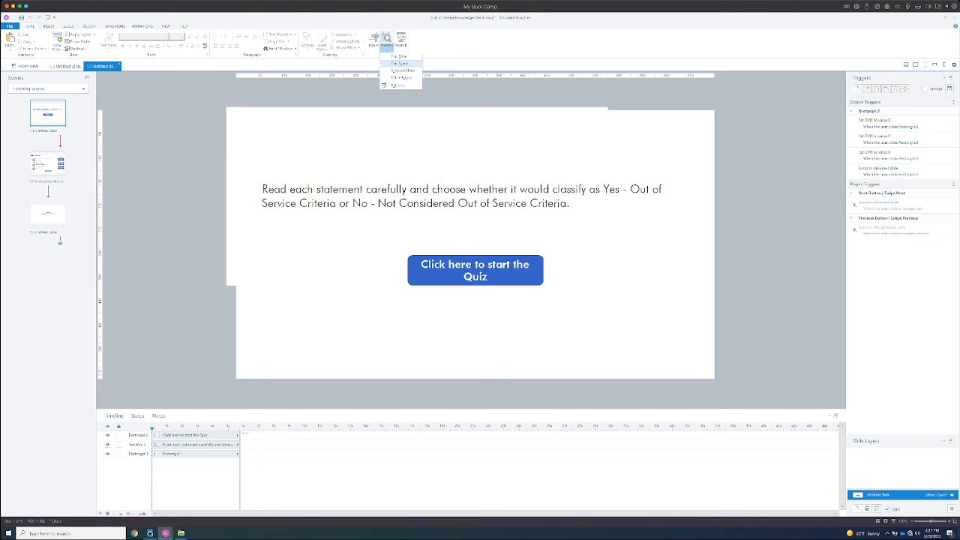
click(399, 63)
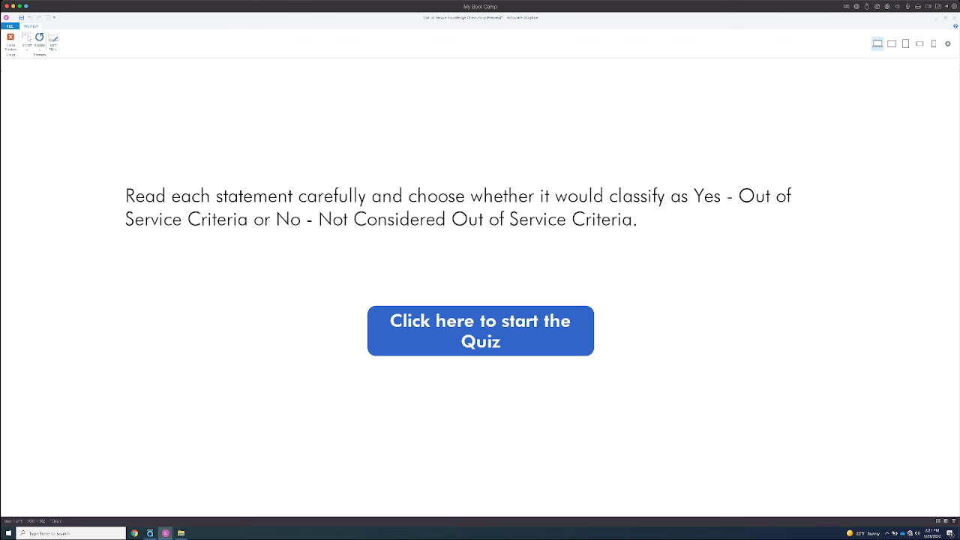
click(480, 331)
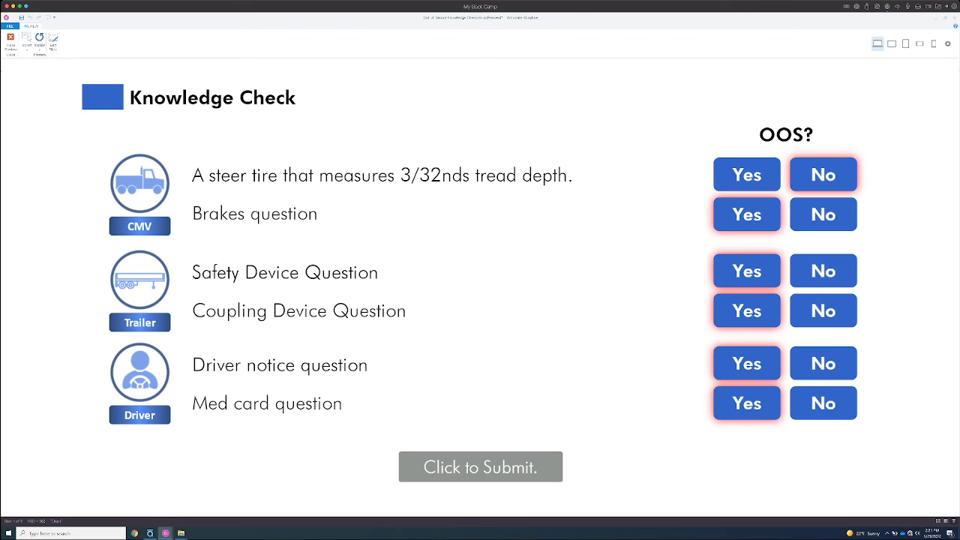
Step: Change the Safety Device and Driver notice answers to No, submit the quiz, and choose Try Again on the feedback layer
click(823, 271)
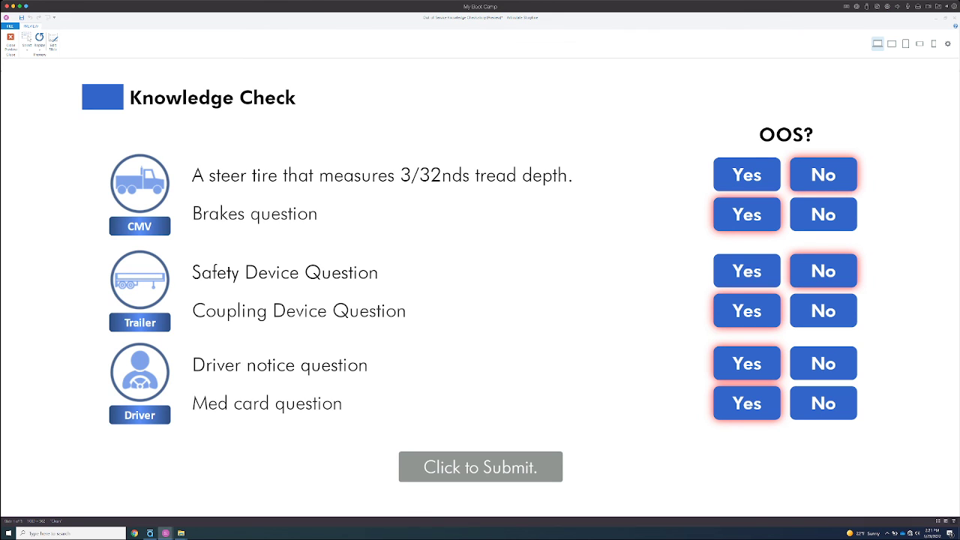
click(823, 363)
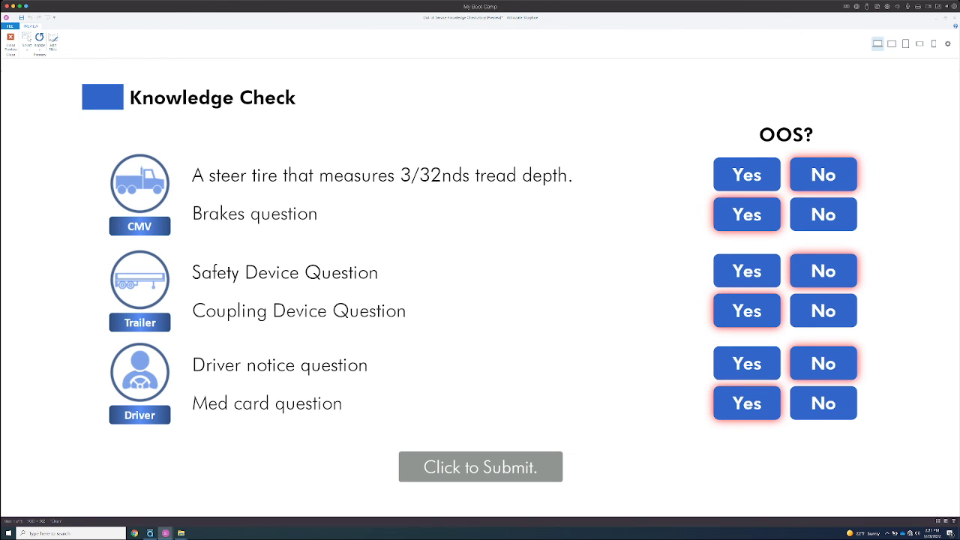
click(480, 467)
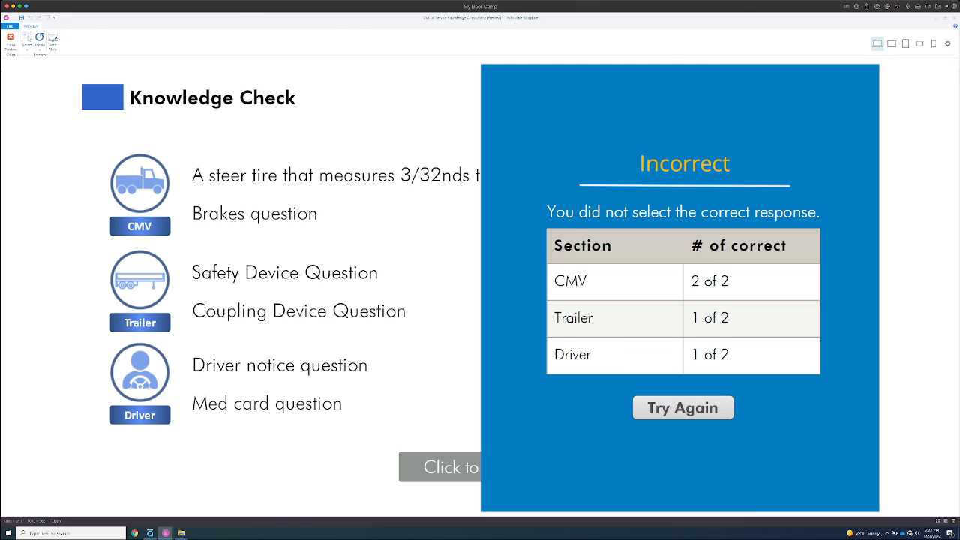
click(683, 408)
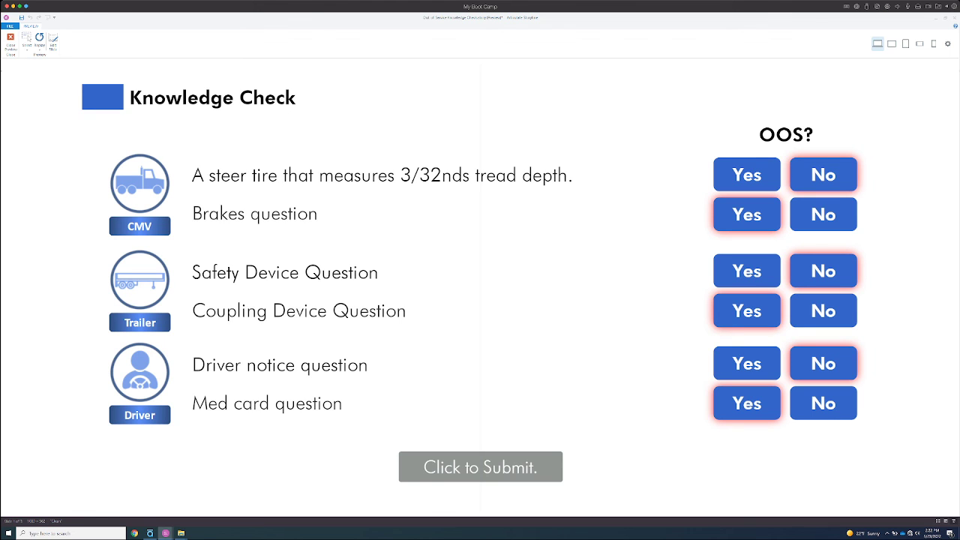
Step: Change the Safety Device and Driver notice answers to Yes, submit the quiz, and continue to the Thank You slide
click(747, 271)
click(747, 364)
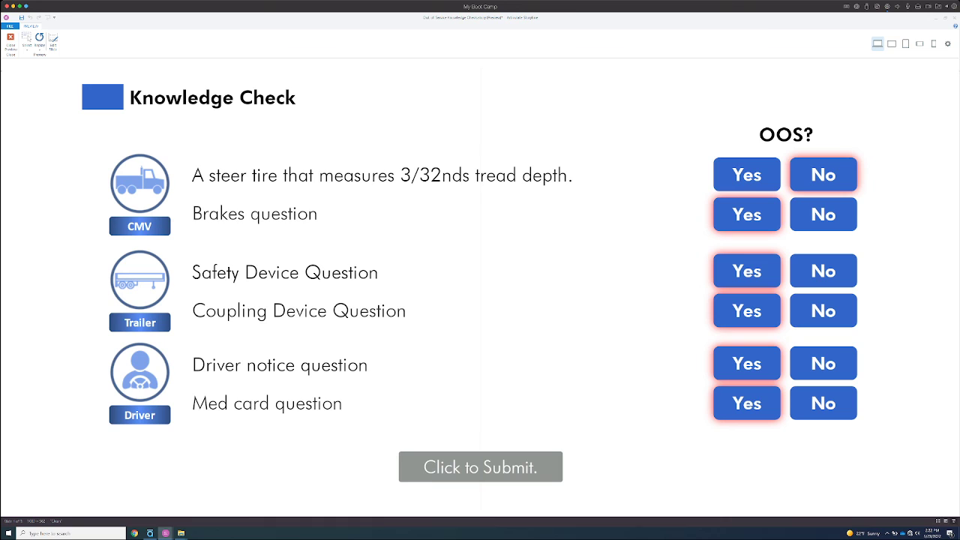
click(481, 466)
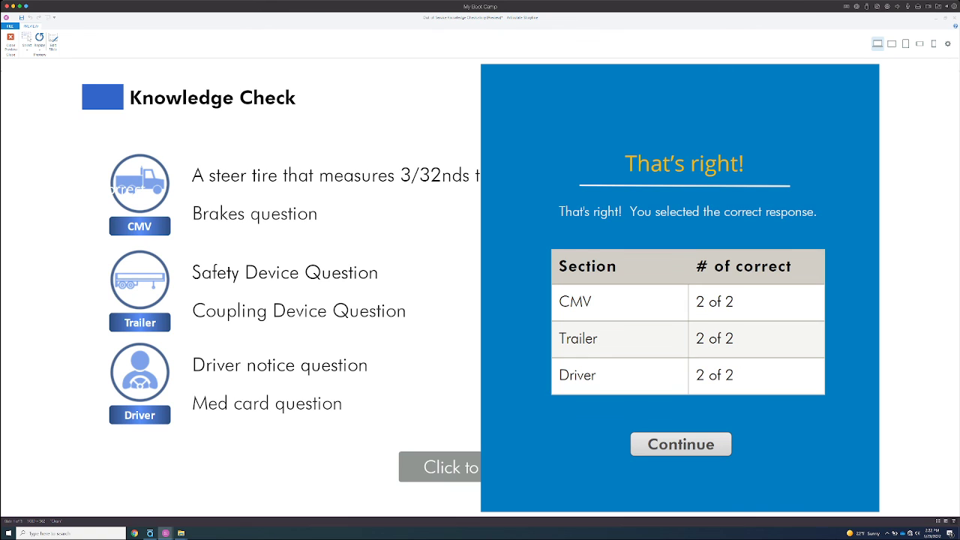
click(681, 444)
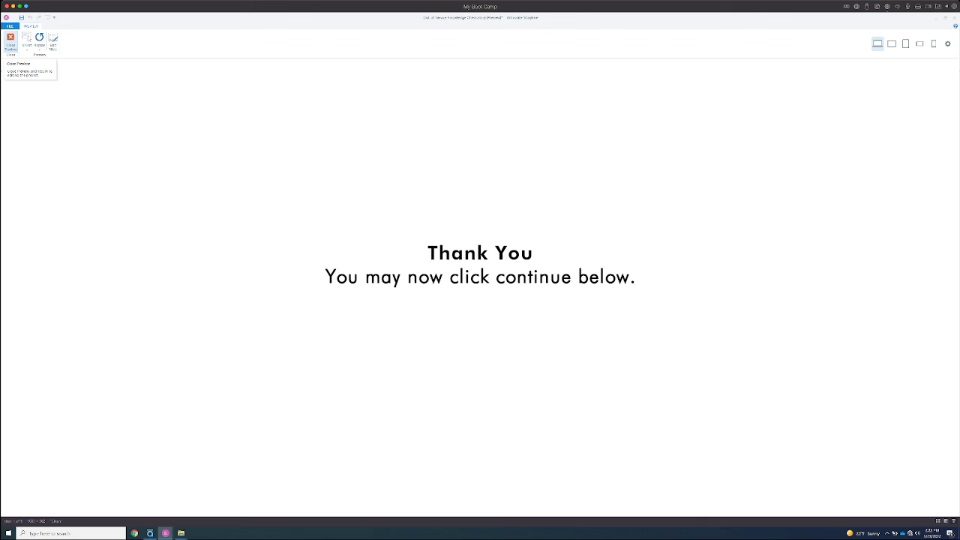
Step: Close the preview and open the Thank You slide to examine its course completion trigger
click(10, 42)
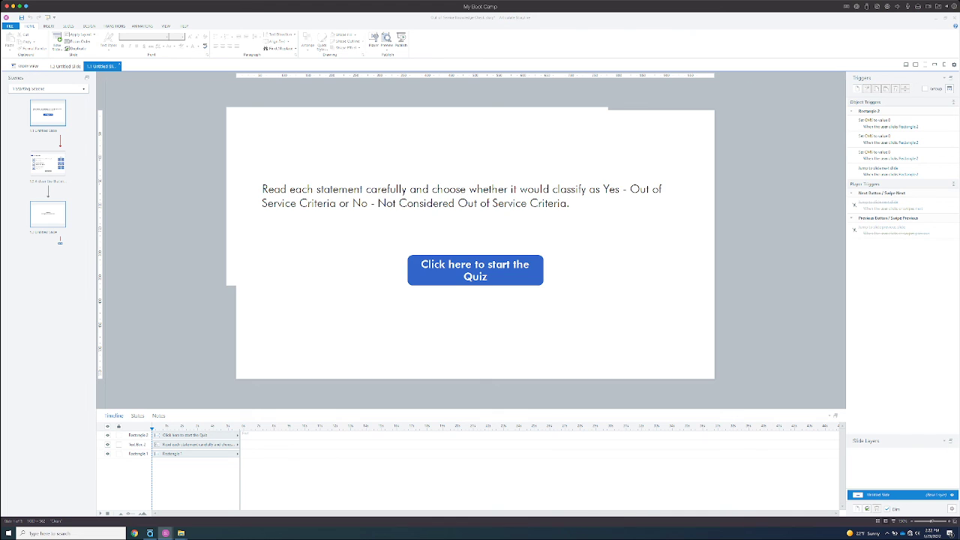
click(47, 214)
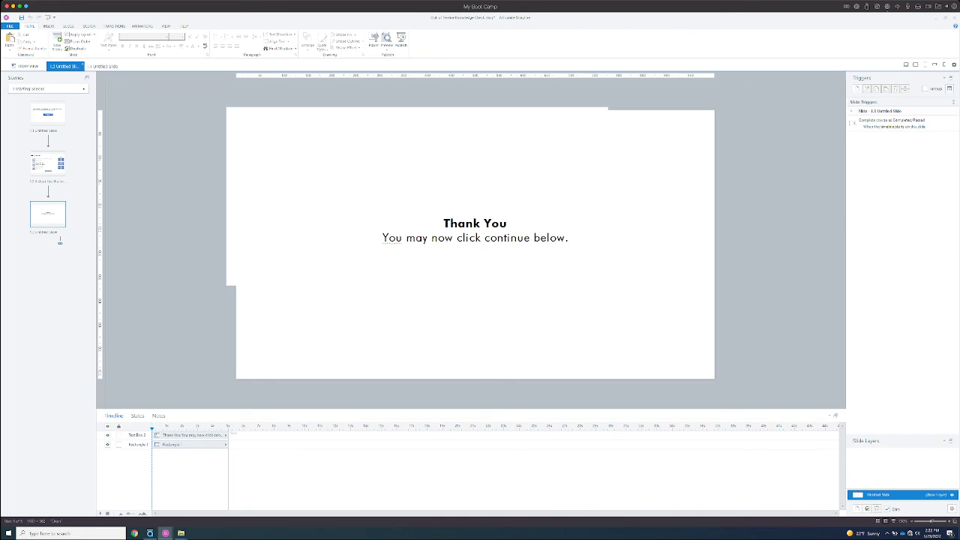